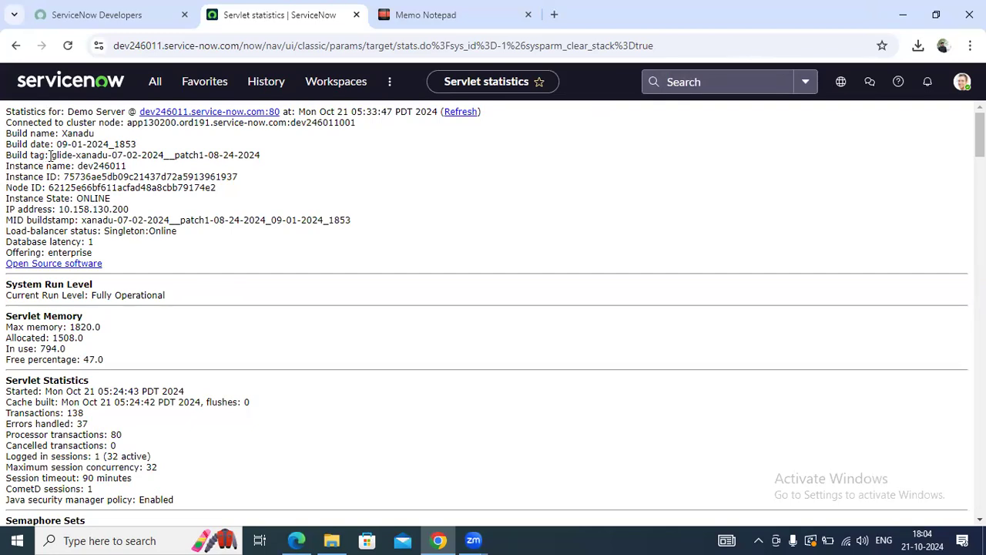
# Scroll through the servlet statistics page and return to its top
pyautogui.moveTo(184, 157); pyautogui.dragTo(264, 159)
pyautogui.click(227, 194)
pyautogui.scroll(-9, 152, 339)
pyautogui.scroll(-8, 146, 311)
pyautogui.scroll(-8, 144, 305)
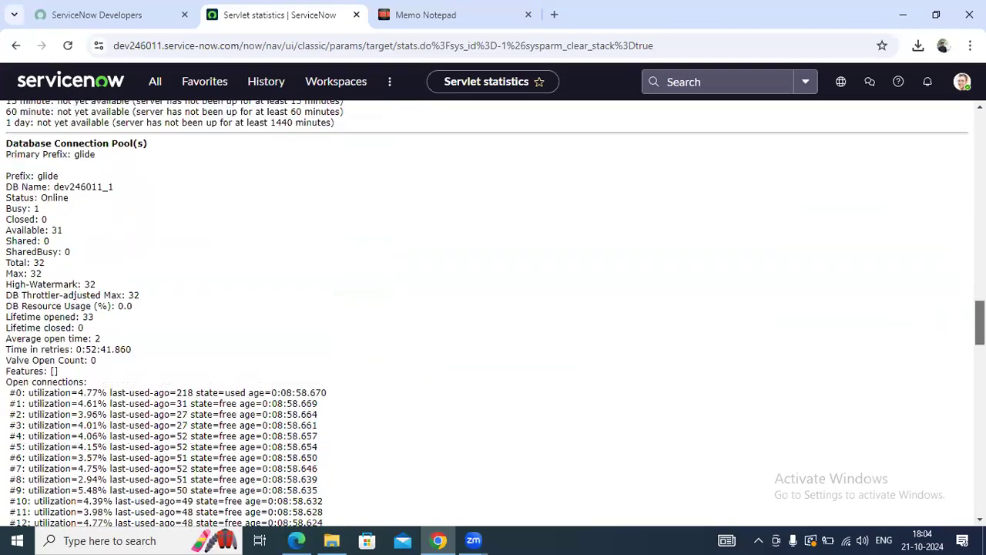
pyautogui.press('Home')
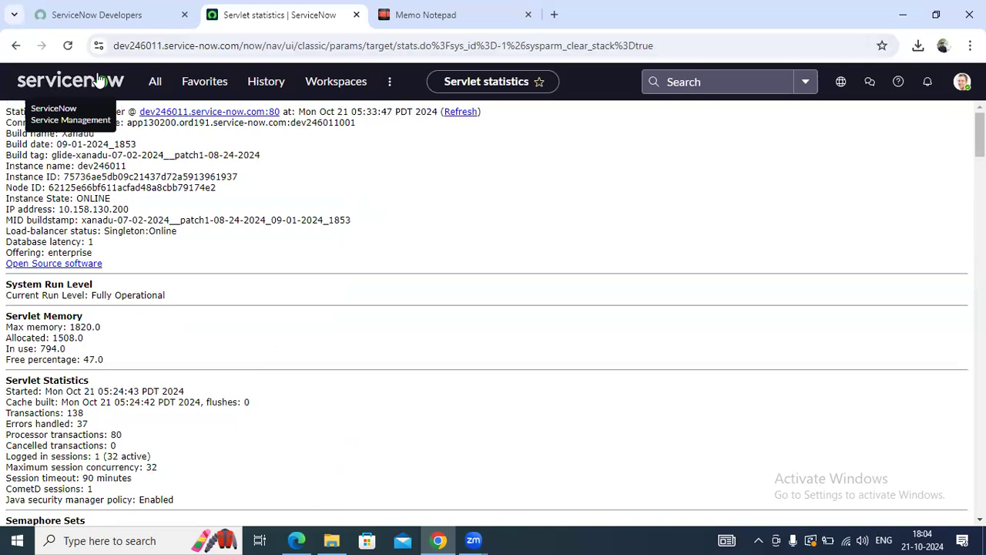
# Go to the home page and open Basic Configuration UI16 by filtering the navigator for 'basic'
pyautogui.click(99, 80)
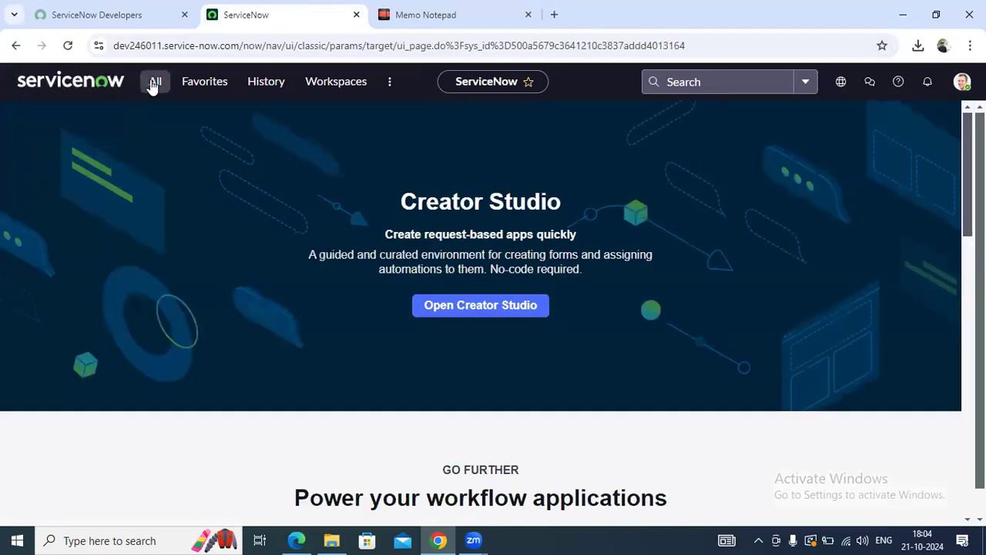
pyautogui.write('basic')
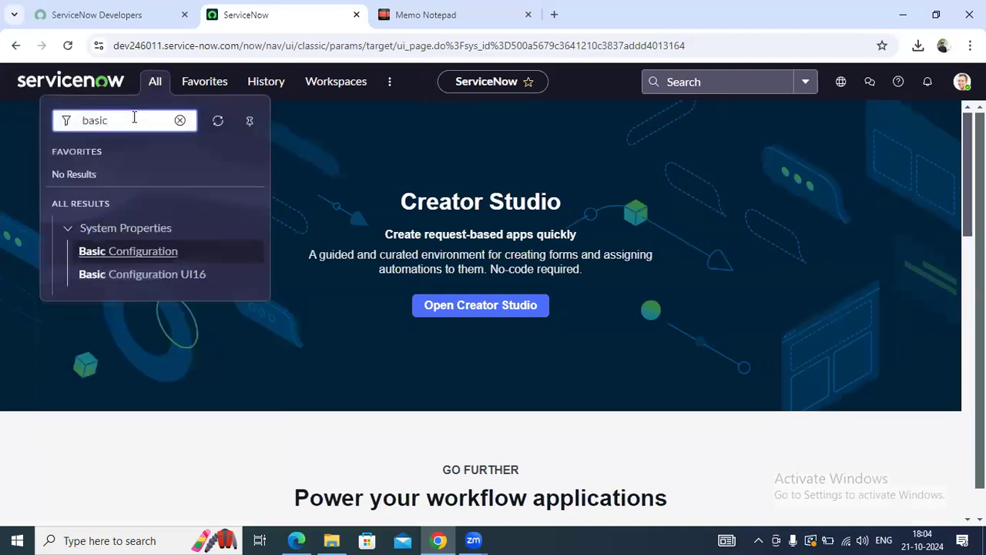
pyautogui.click(132, 275)
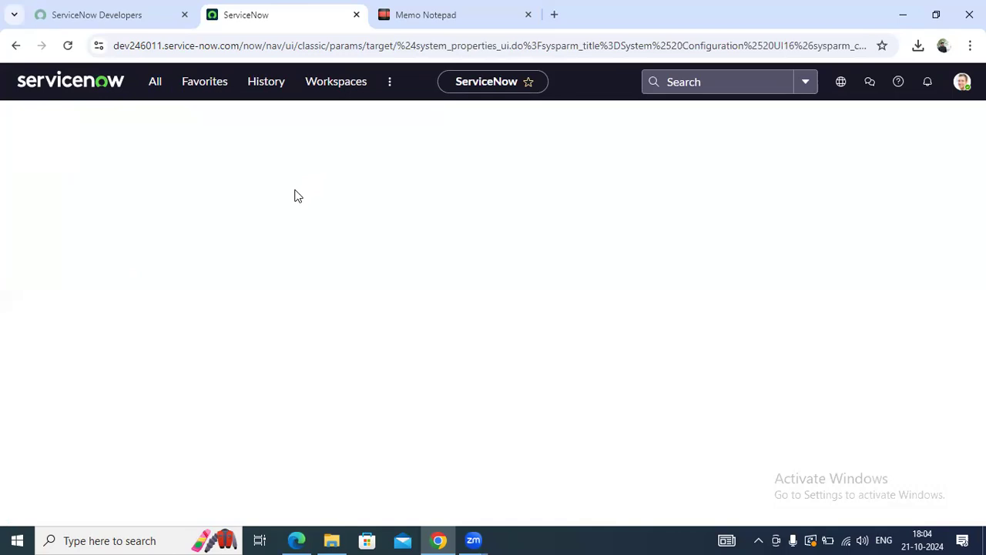
pyautogui.click(497, 8)
pyautogui.click(304, 8)
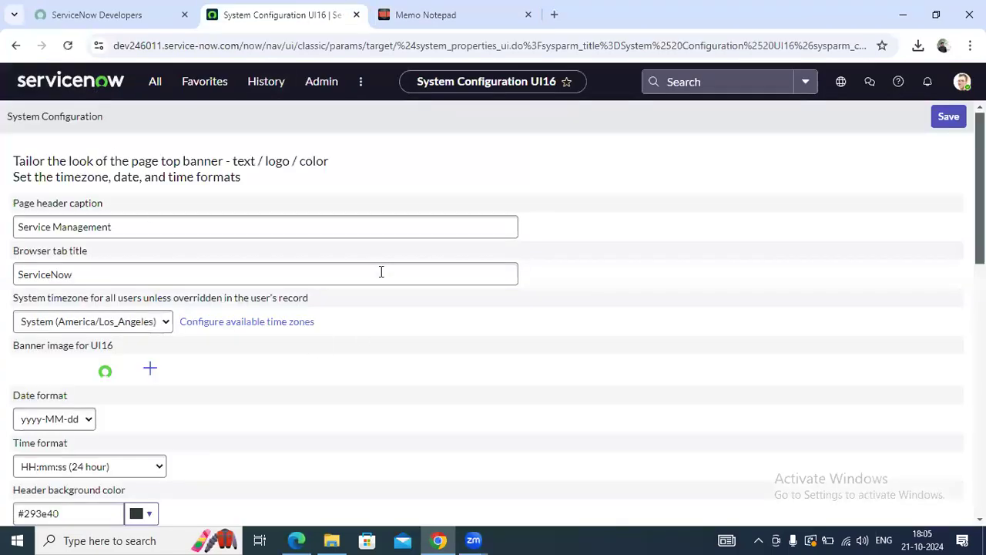
pyautogui.scroll(-2, 386, 274)
pyautogui.scroll(2, 386, 273)
pyautogui.scroll(-2, 33, 214)
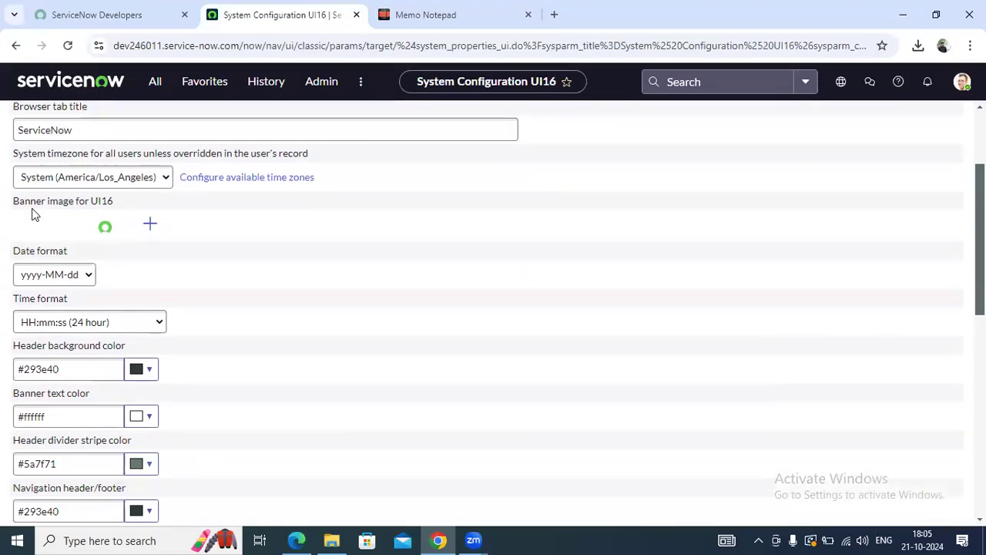
pyautogui.scroll(2, 132, 247)
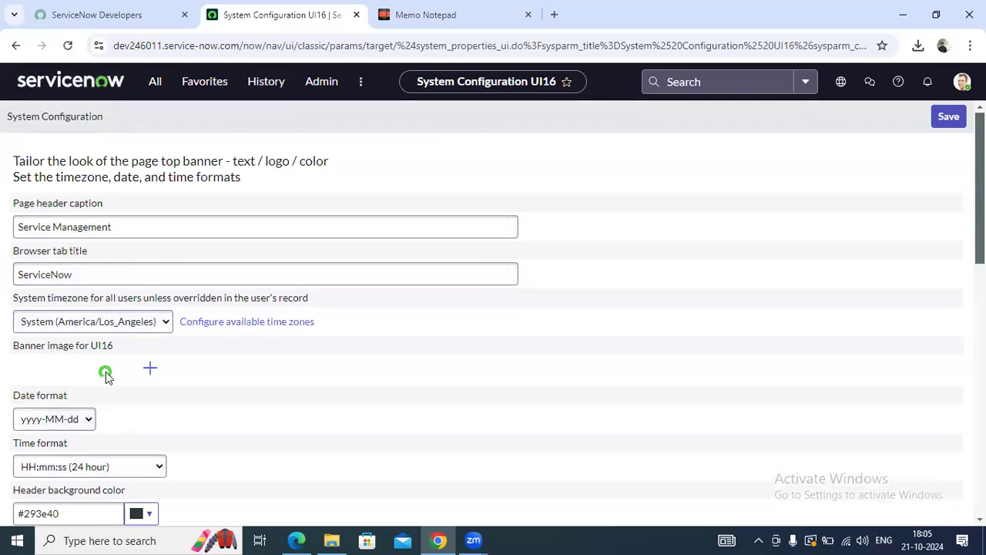
pyautogui.scroll(-3, 104, 384)
pyautogui.scroll(3, 104, 384)
pyautogui.scroll(-3, 104, 384)
pyautogui.scroll(1, 105, 386)
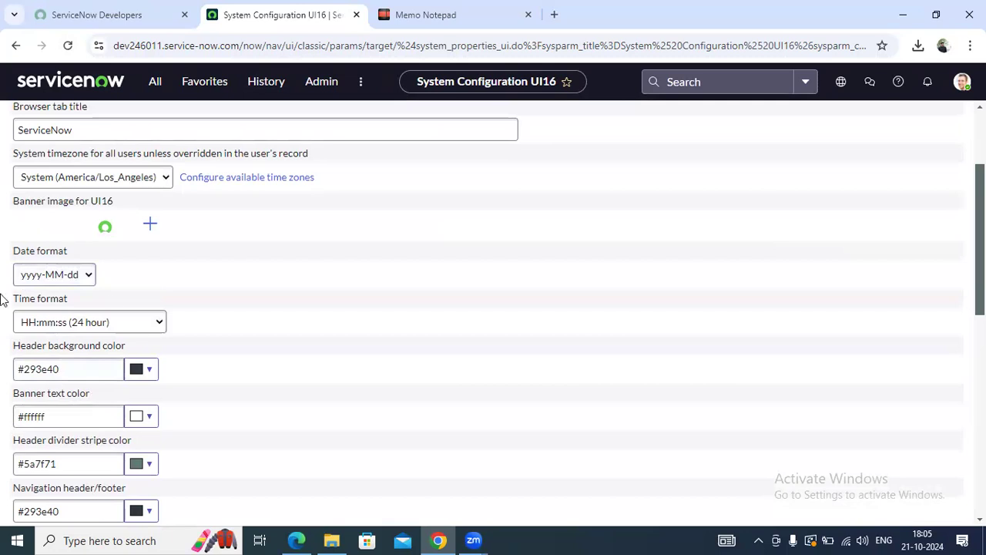
pyautogui.scroll(-1, 217, 297)
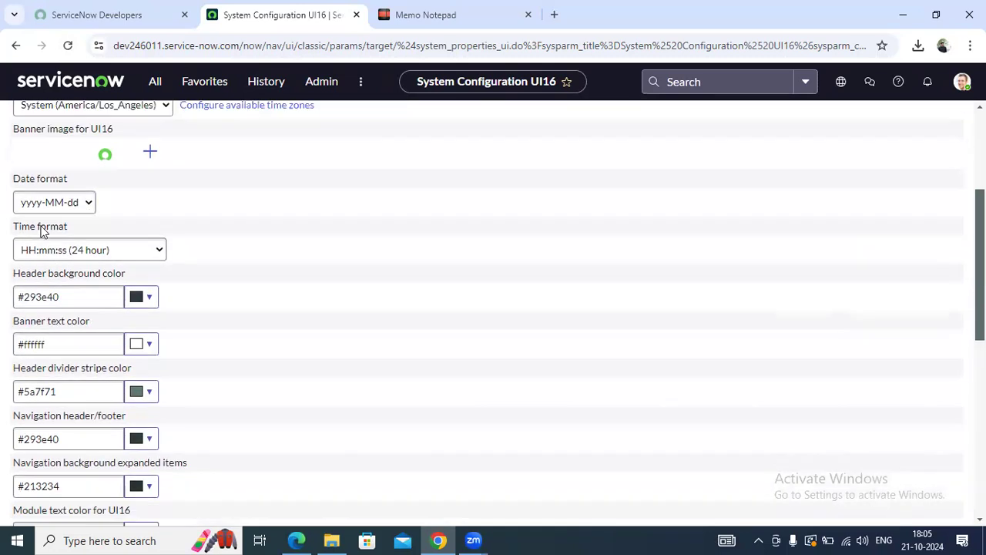
pyautogui.click(82, 256)
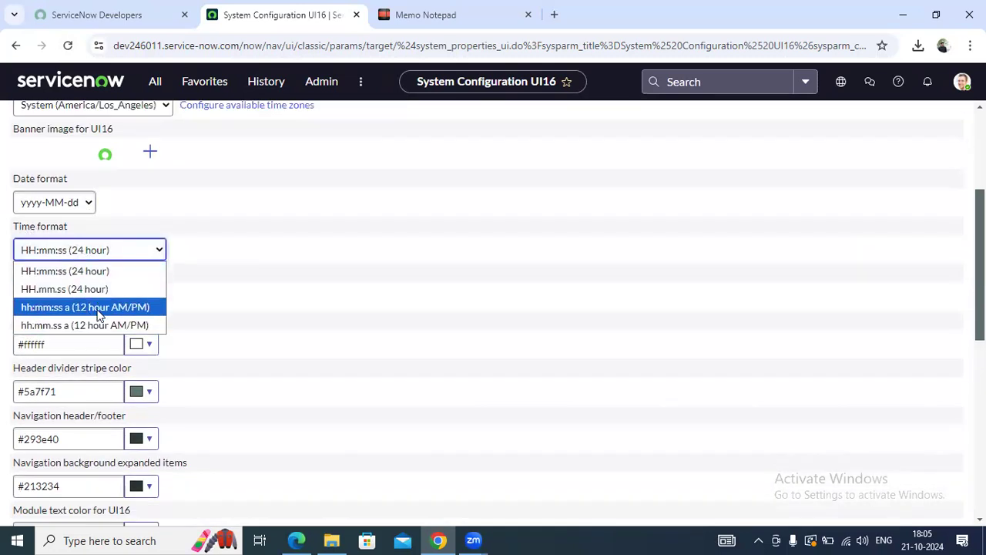
pyautogui.click(263, 266)
pyautogui.scroll(-1, 263, 266)
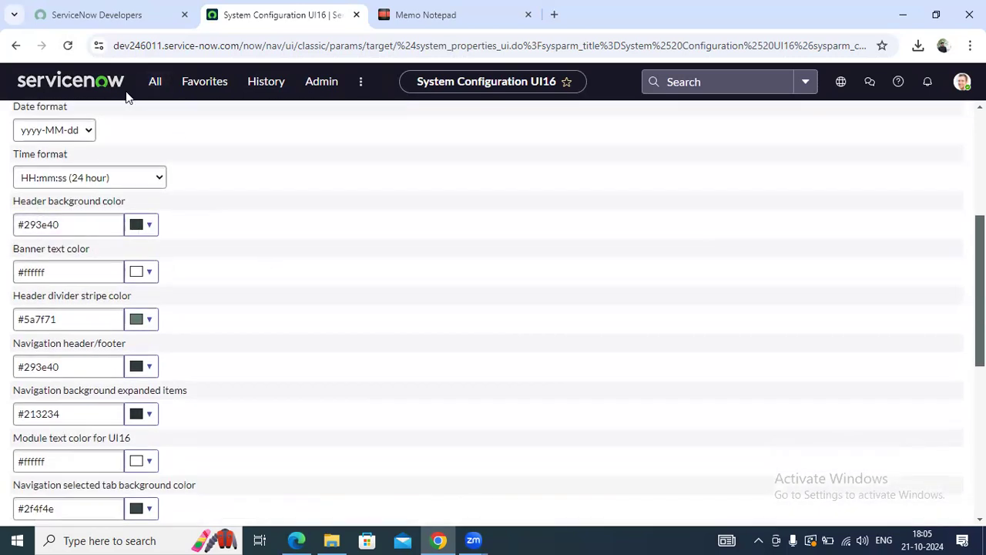
# Set the Header background color to pink #f500b4
pyautogui.click(145, 231)
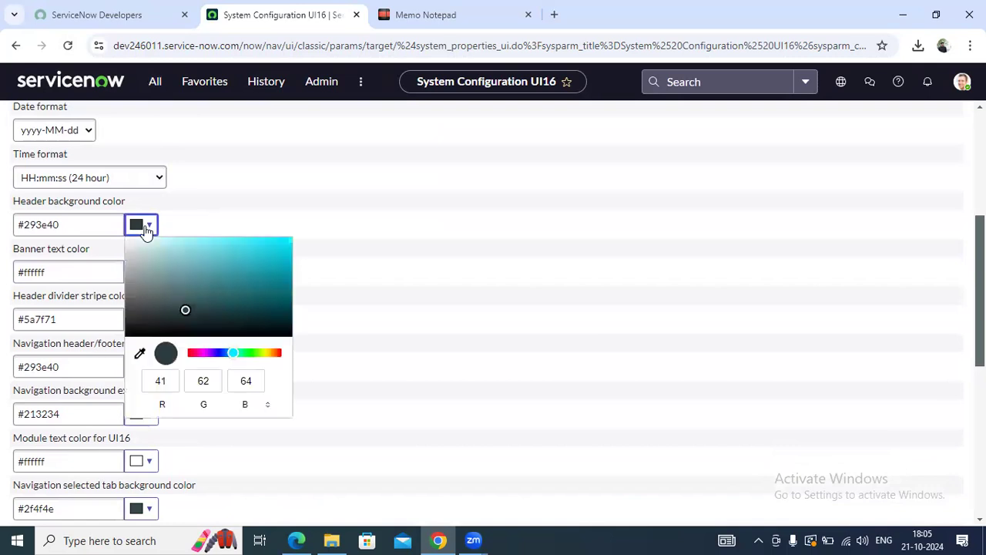
pyautogui.moveTo(233, 352); pyautogui.dragTo(199, 352)
pyautogui.moveTo(183, 311)
pyautogui.mouseDown()
pyautogui.moveTo(288, 254)
pyautogui.moveTo(287, 243)
pyautogui.mouseUp()
pyautogui.click(334, 265)
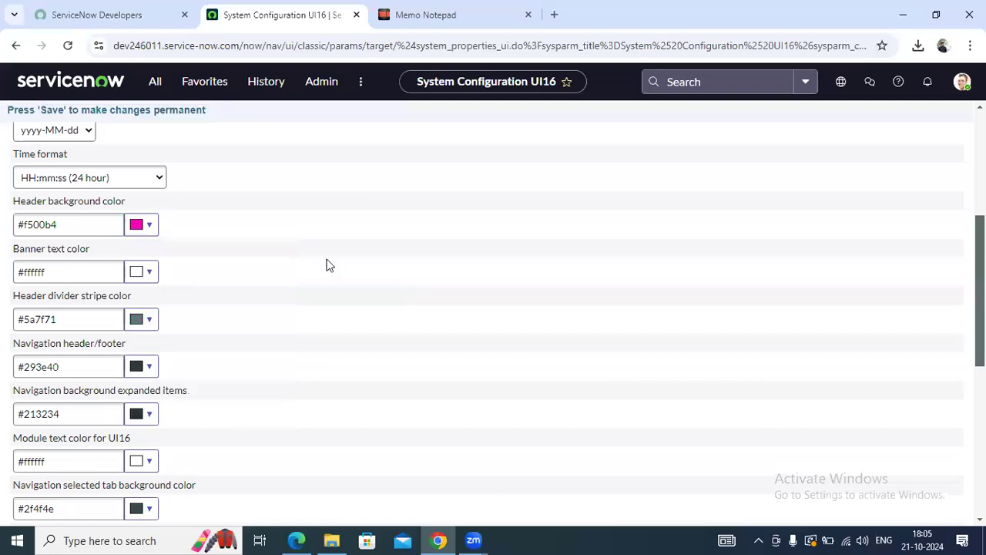
pyautogui.scroll(-1, 328, 264)
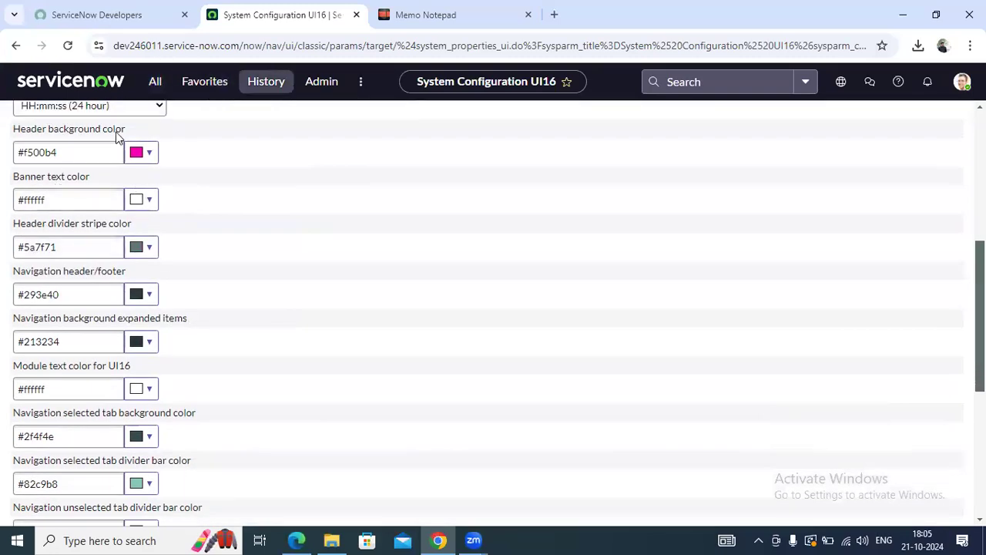
# Set the Banner text color to red #d01616
pyautogui.click(133, 202)
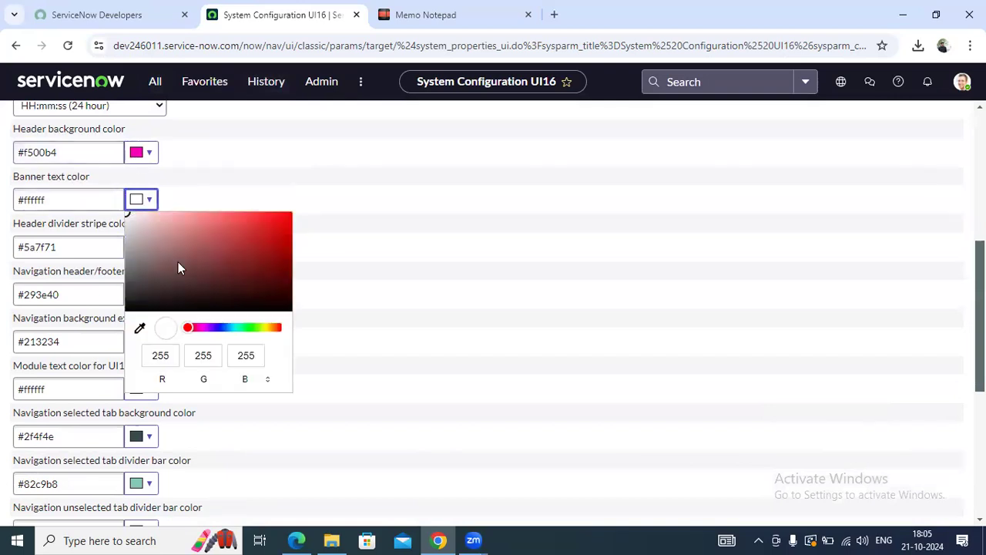
pyautogui.click(275, 332)
pyautogui.moveTo(271, 331); pyautogui.dragTo(189, 339)
pyautogui.click(272, 231)
pyautogui.click(400, 309)
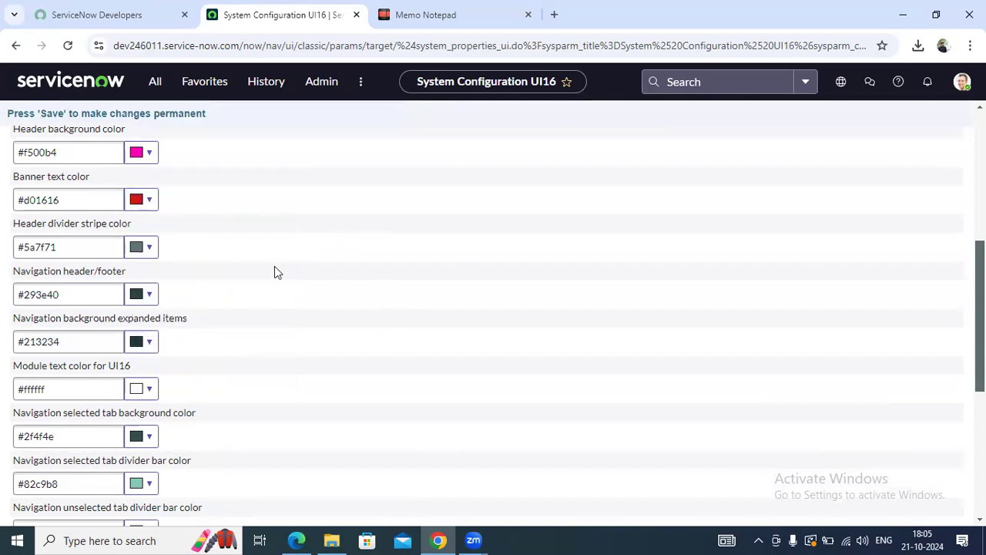
pyautogui.scroll(-5, 271, 270)
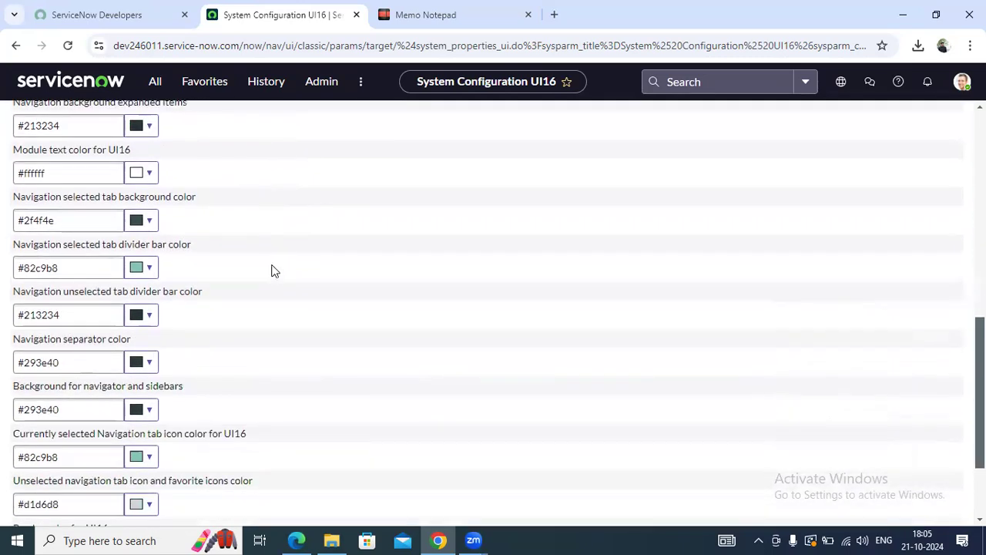
pyautogui.scroll(10, 266, 432)
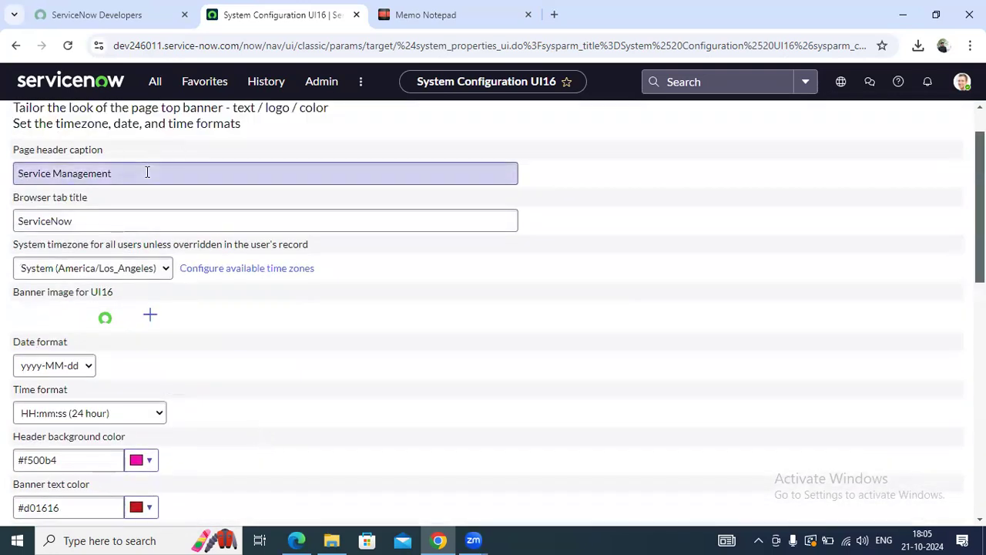
# Replace the Page header caption with 'ServiceNow Training'
pyautogui.doubleClick(147, 172)
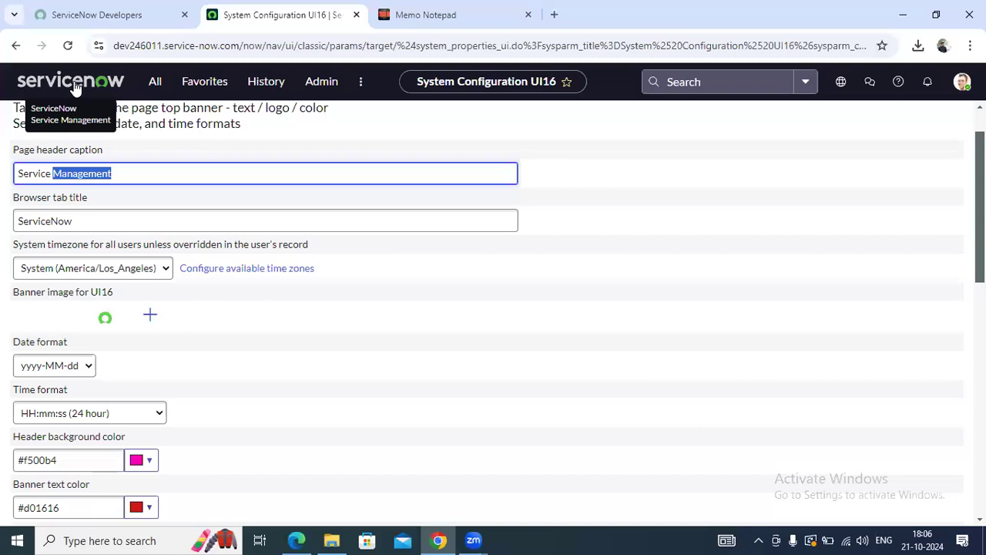
pyautogui.tripleClick(128, 182)
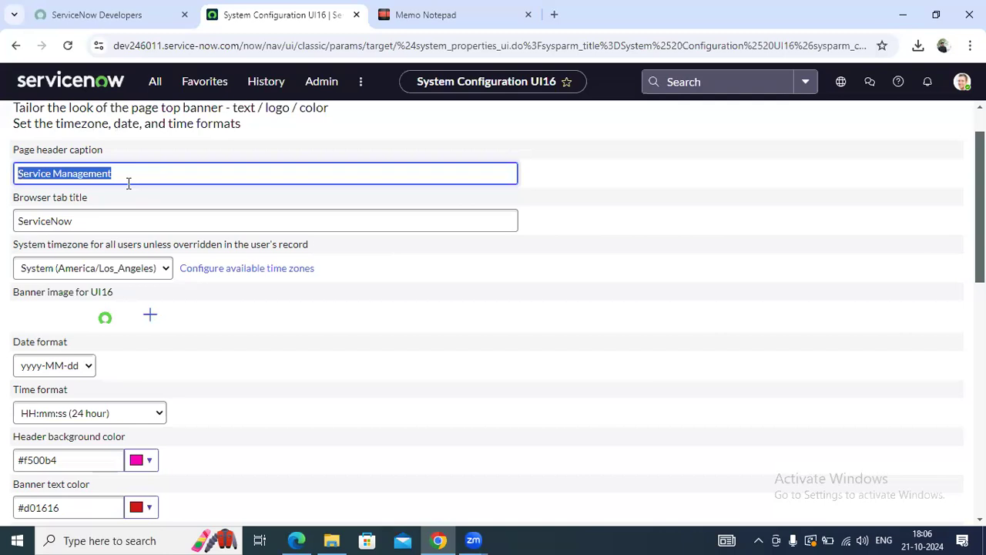
pyautogui.write('Serviceno')
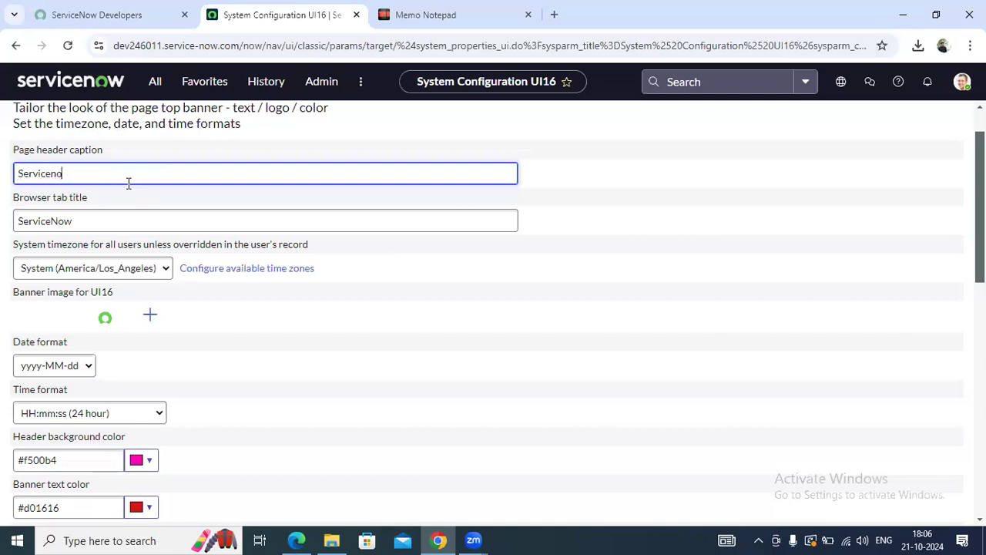
pyautogui.write('w Training')
pyautogui.click(56, 174)
pyautogui.press('BackSpace')
pyautogui.write('N')
pyautogui.click(327, 301)
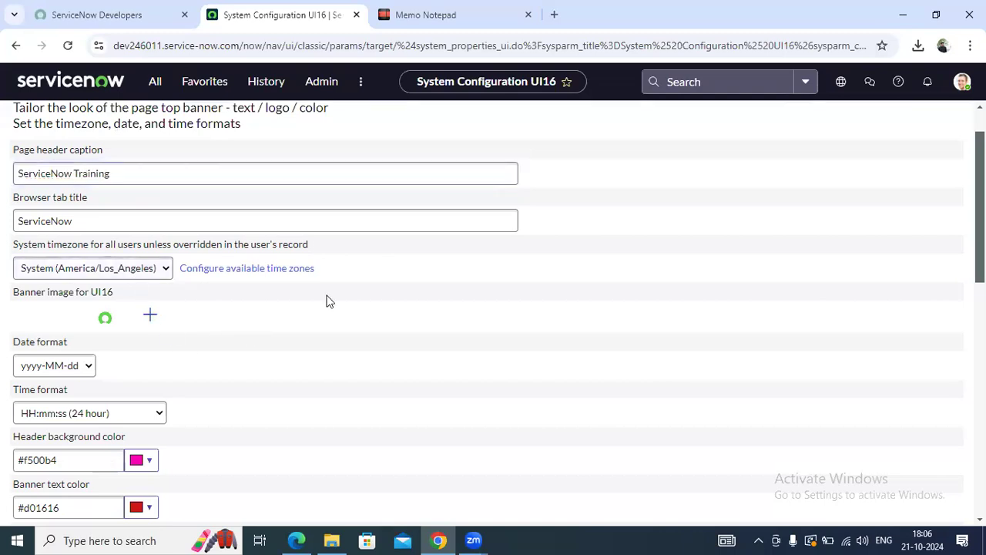
# Start adding a banner image, then cancel the file dialog without choosing one
pyautogui.click(150, 316)
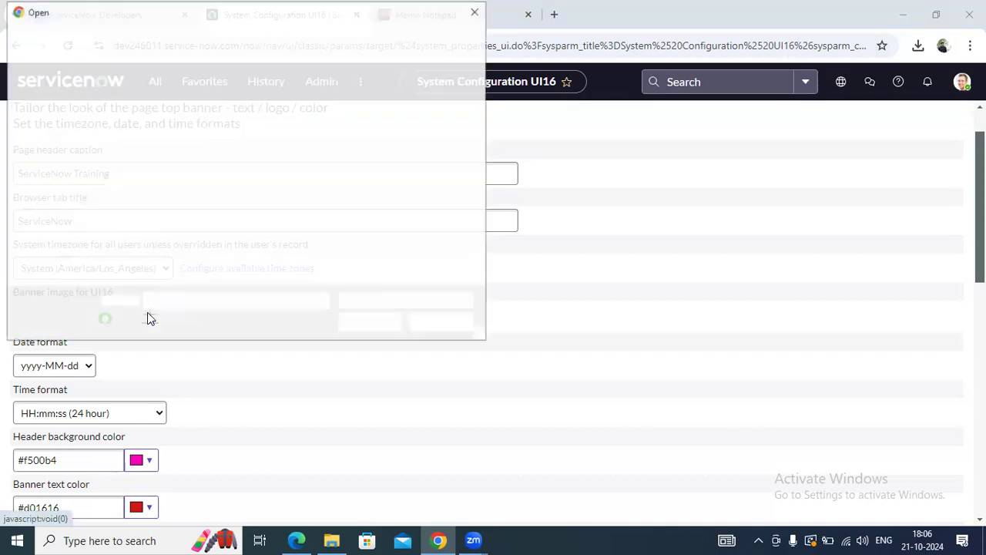
pyautogui.doubleClick(330, 159)
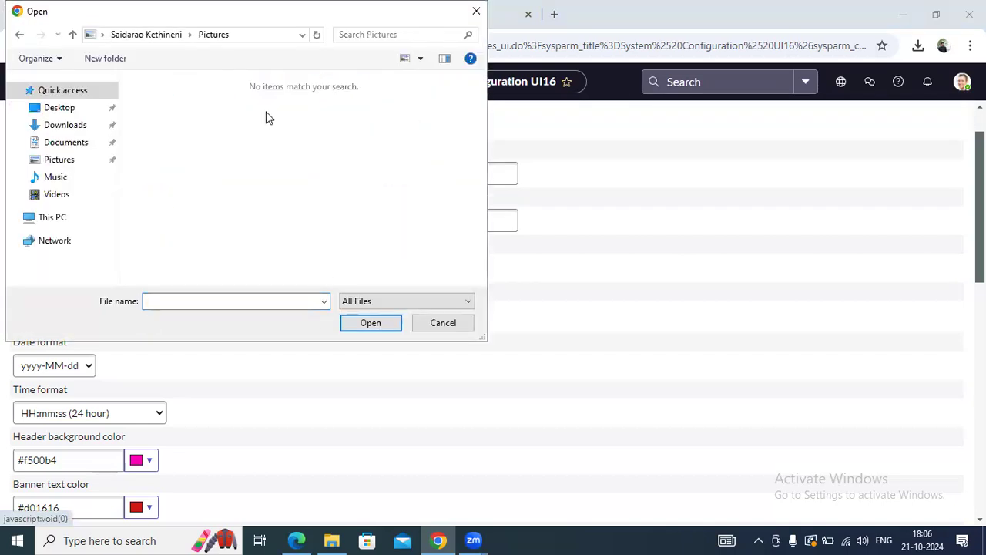
pyautogui.click(444, 323)
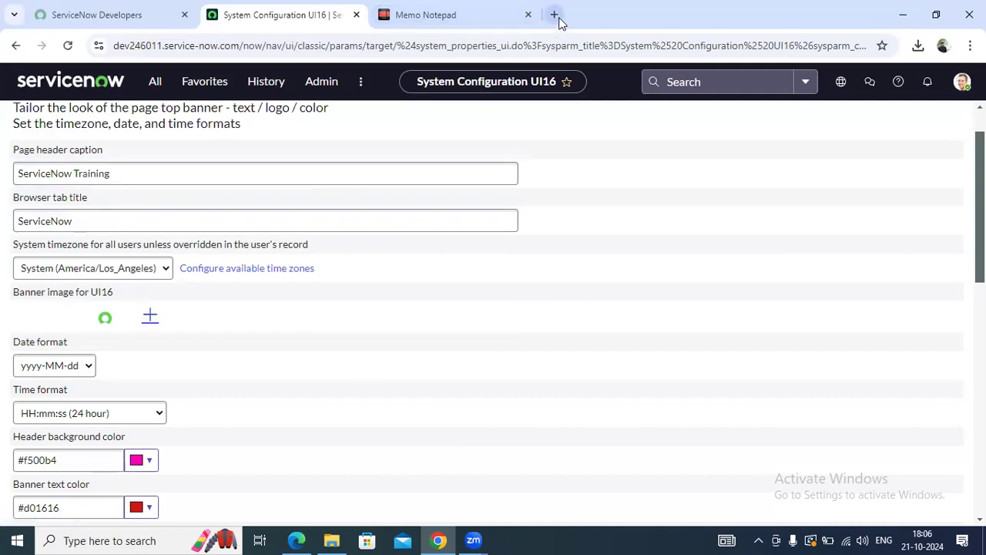
pyautogui.click(554, 15)
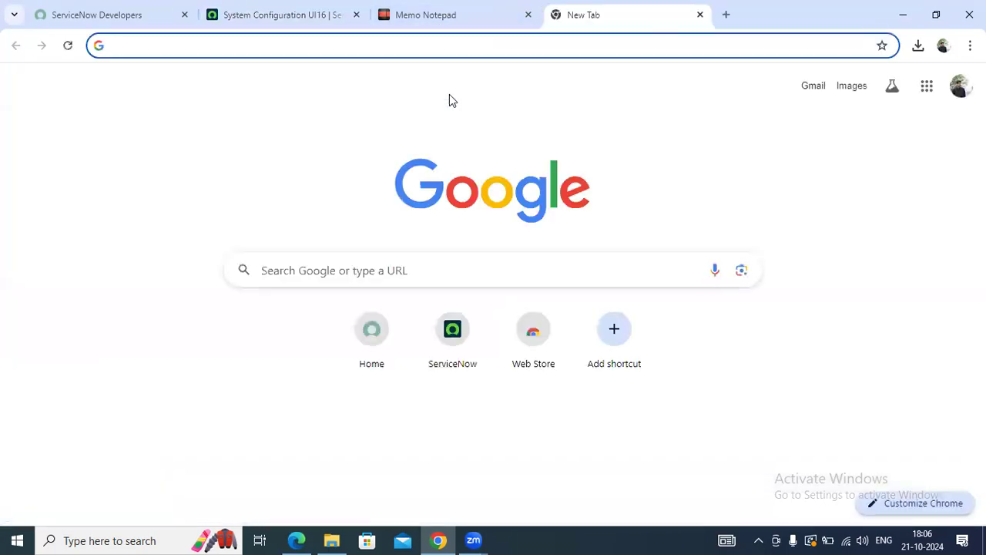
# Search Google for 'ibm' and show the image results
pyautogui.write('ibm')
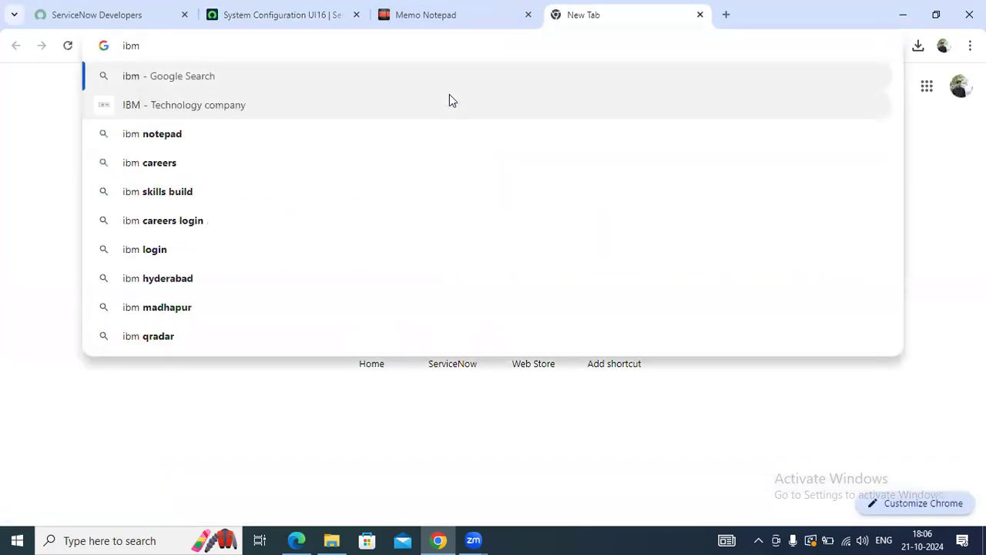
pyautogui.press('Return')
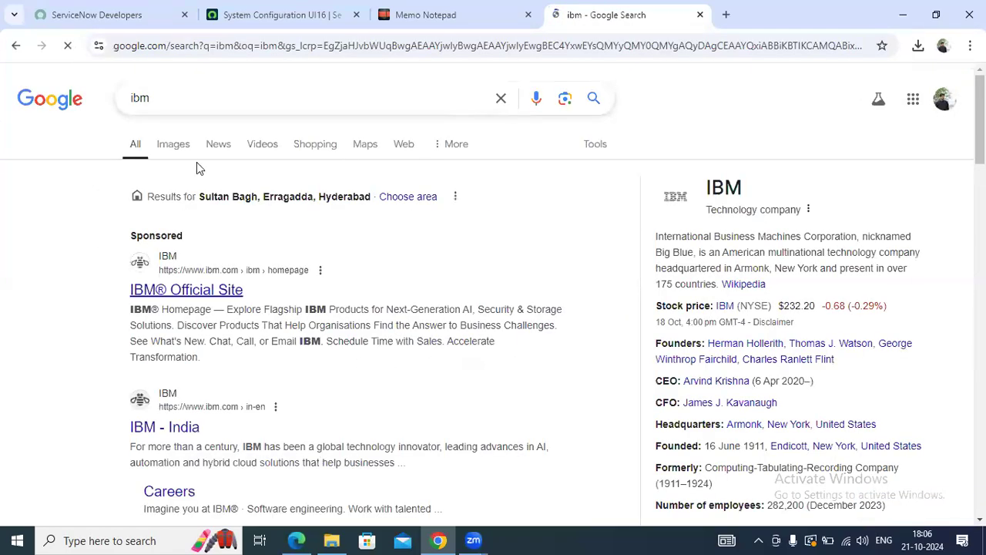
pyautogui.click(177, 144)
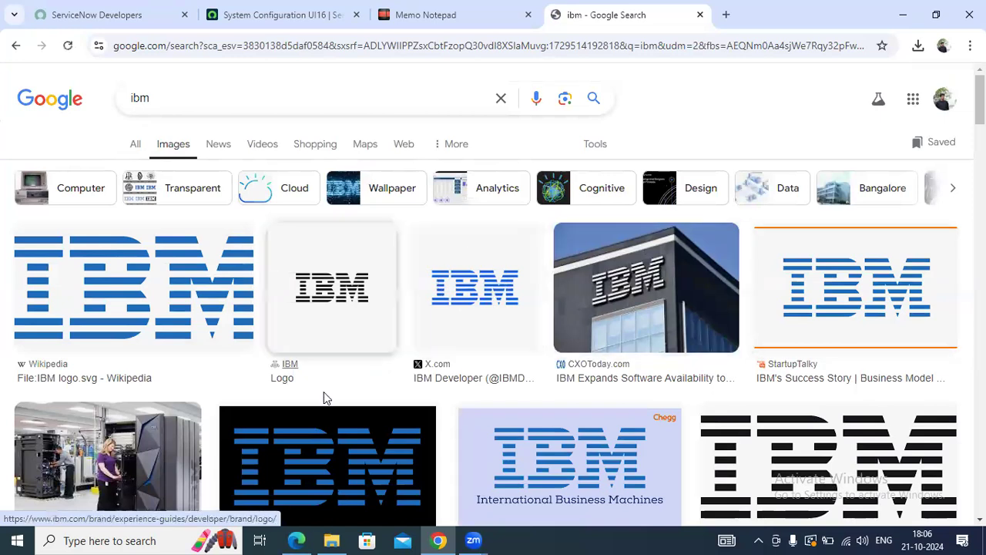
pyautogui.scroll(-2, 383, 117)
# Save the X.com IBM logo image as a JPEG in Downloads
pyautogui.click(333, 152)
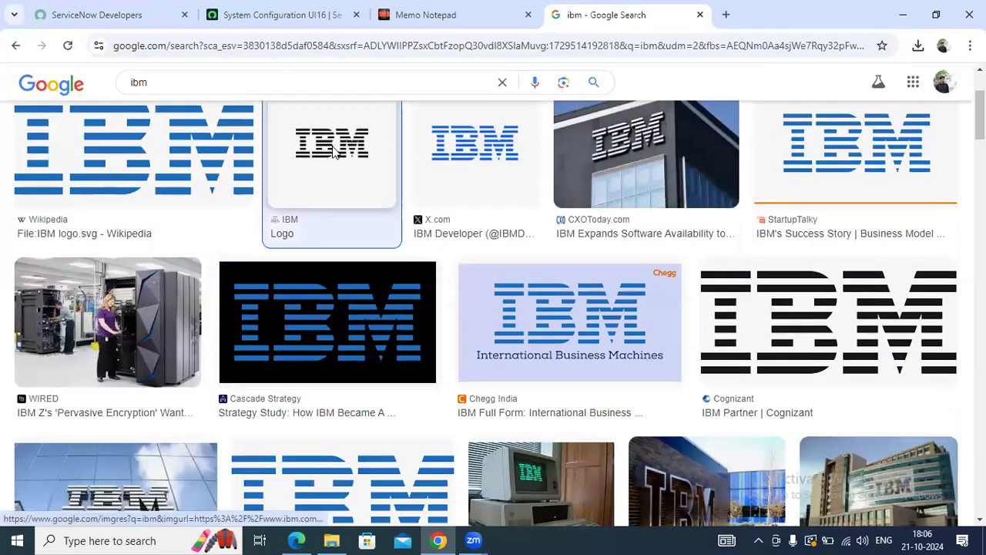
pyautogui.click(472, 193)
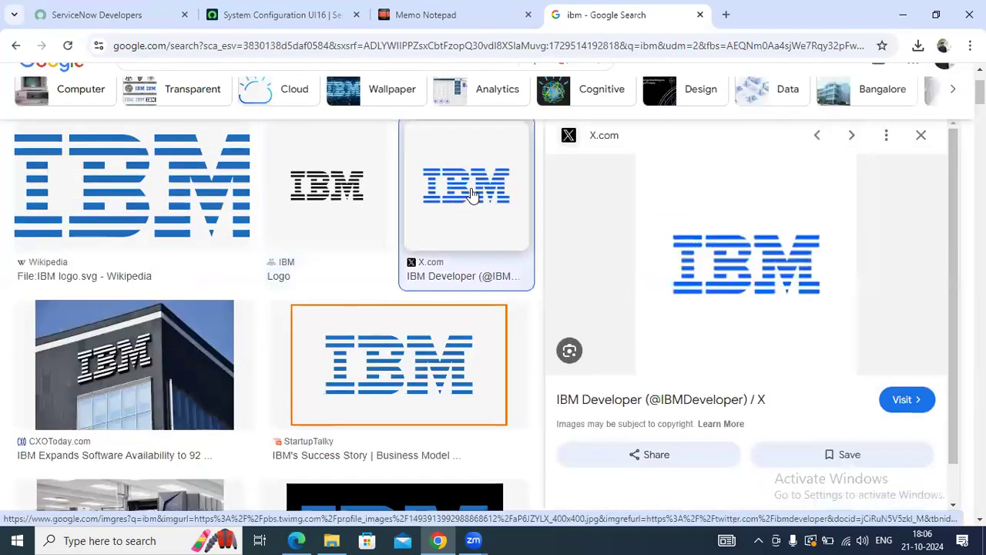
pyautogui.rightClick(724, 249)
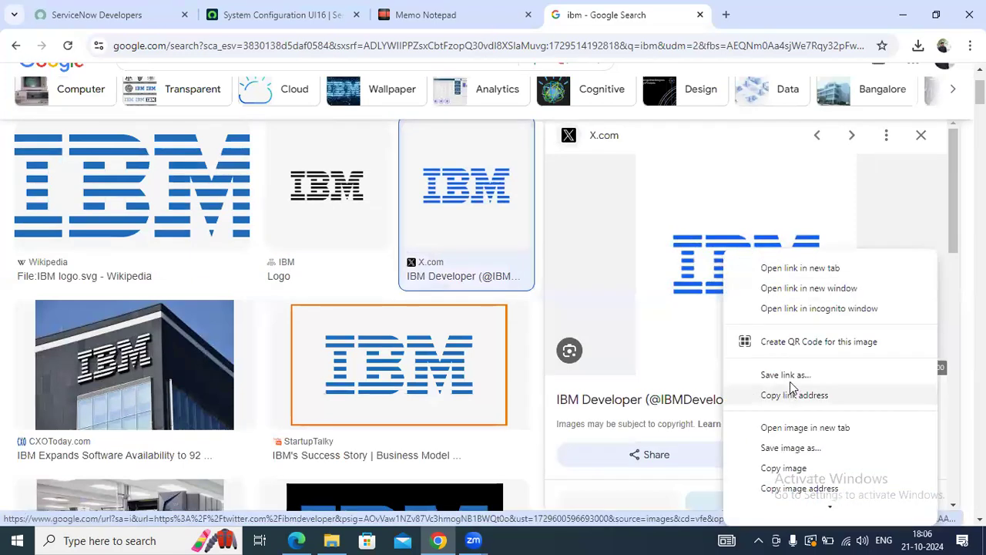
pyautogui.click(794, 452)
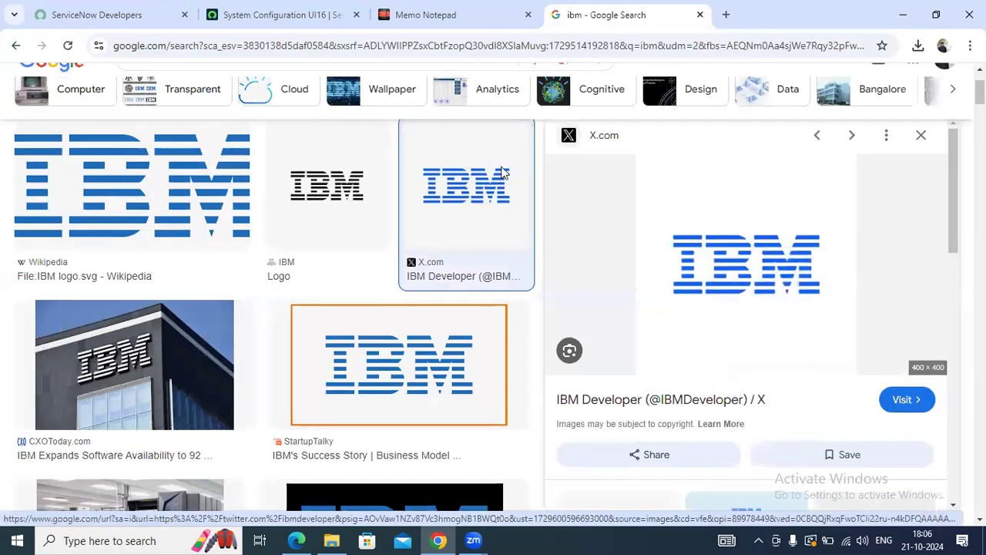
pyautogui.click(368, 330)
# Upload the downloaded IBM logo from Downloads as the UI16 banner image
pyautogui.click(260, 7)
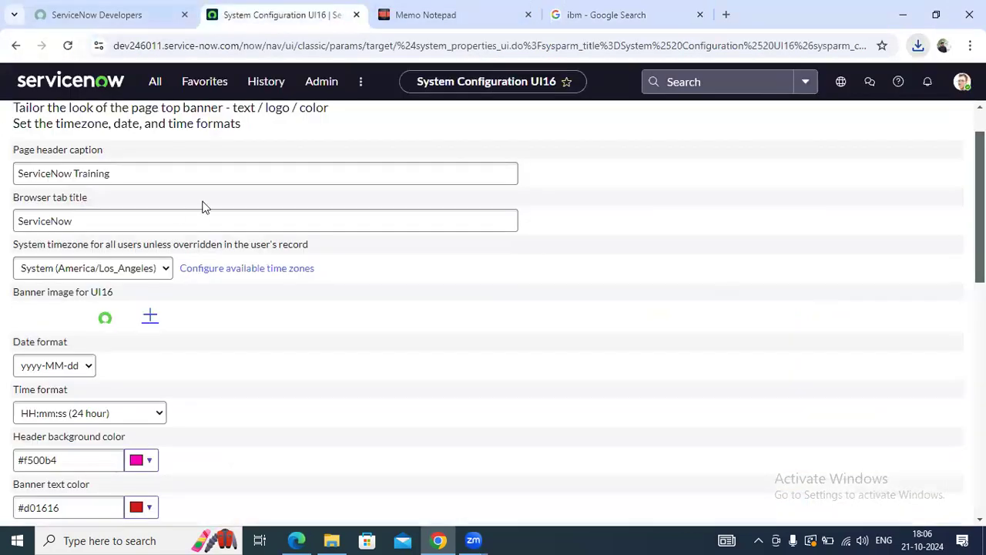
pyautogui.click(151, 318)
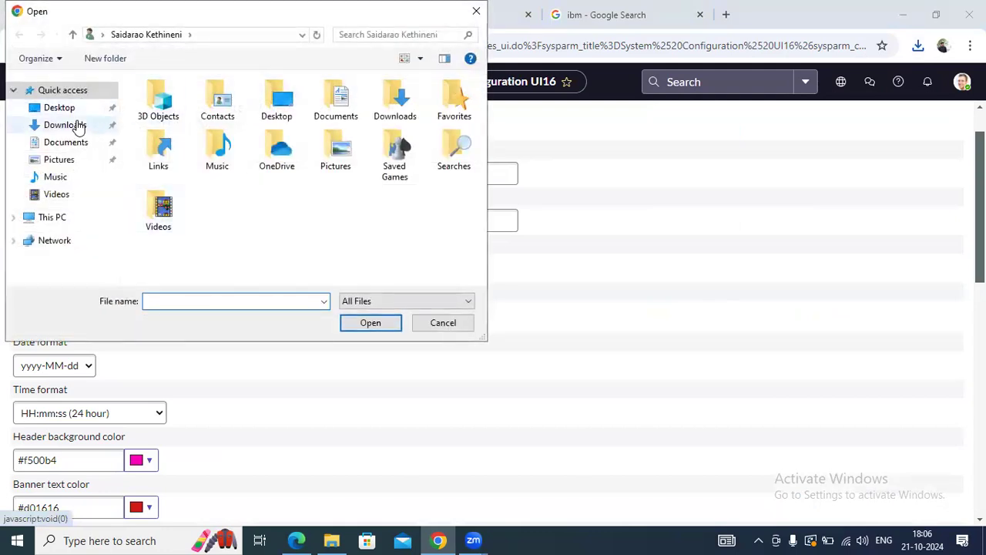
pyautogui.click(64, 124)
pyautogui.click(183, 120)
pyautogui.click(371, 323)
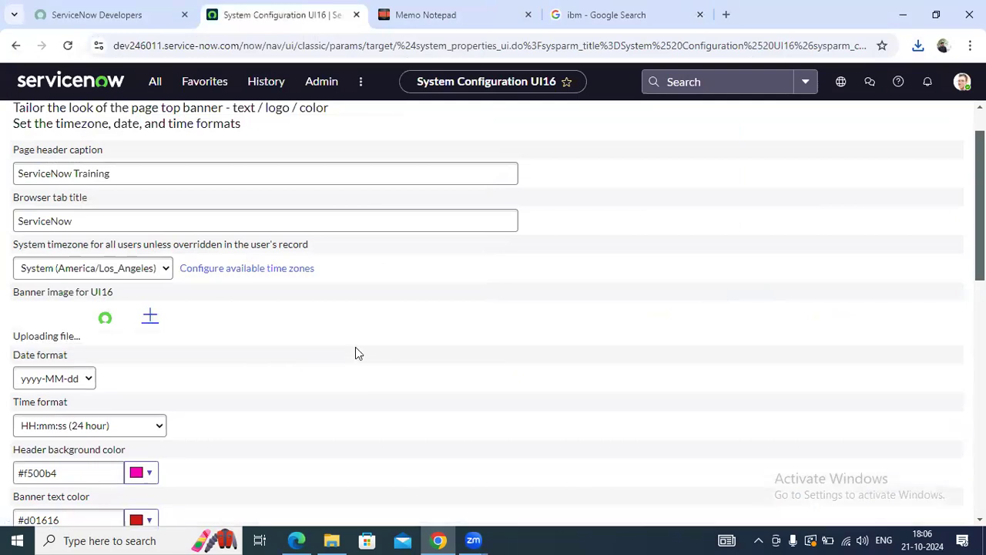
# Save the system configuration properties and dismiss the update notices
pyautogui.scroll(-3, 355, 347)
pyautogui.scroll(4, 355, 346)
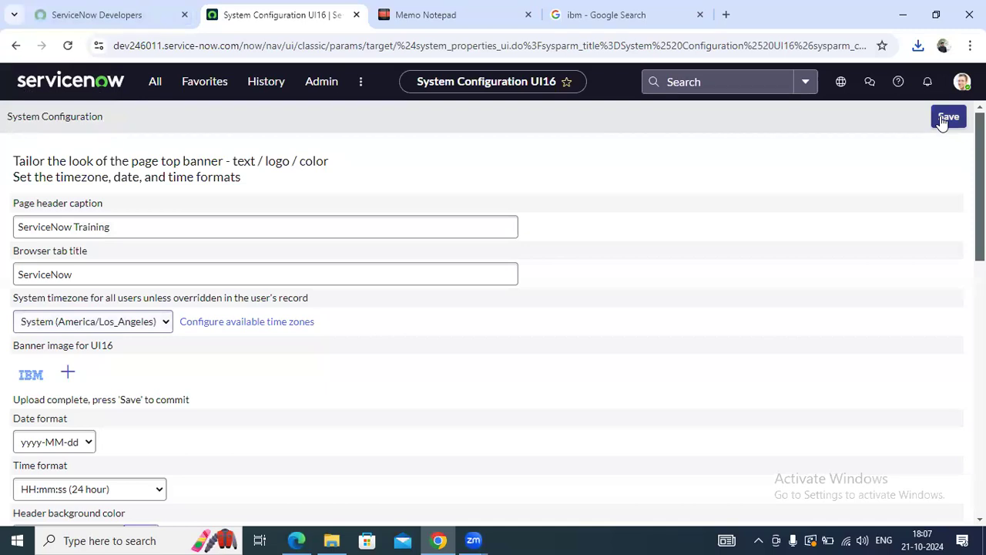
pyautogui.click(946, 118)
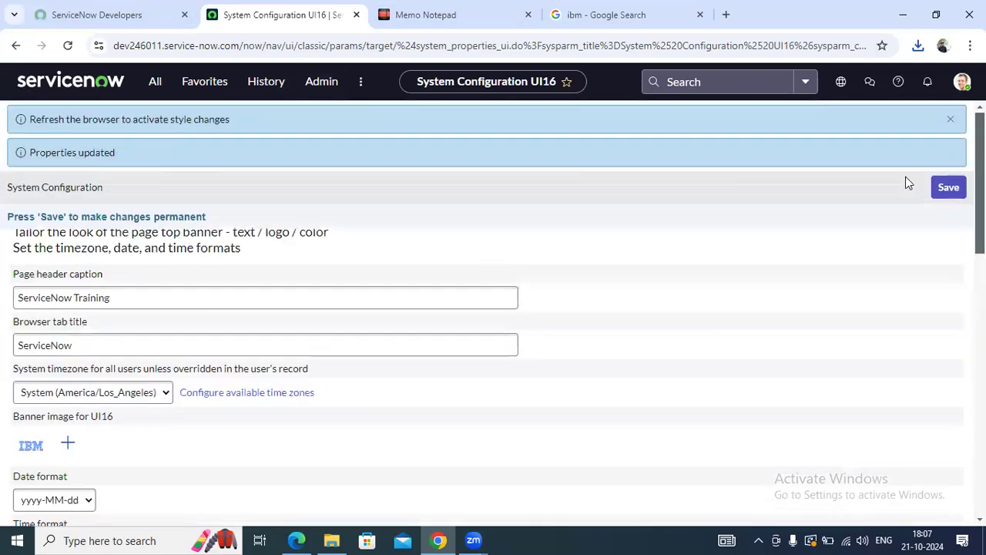
pyautogui.click(955, 120)
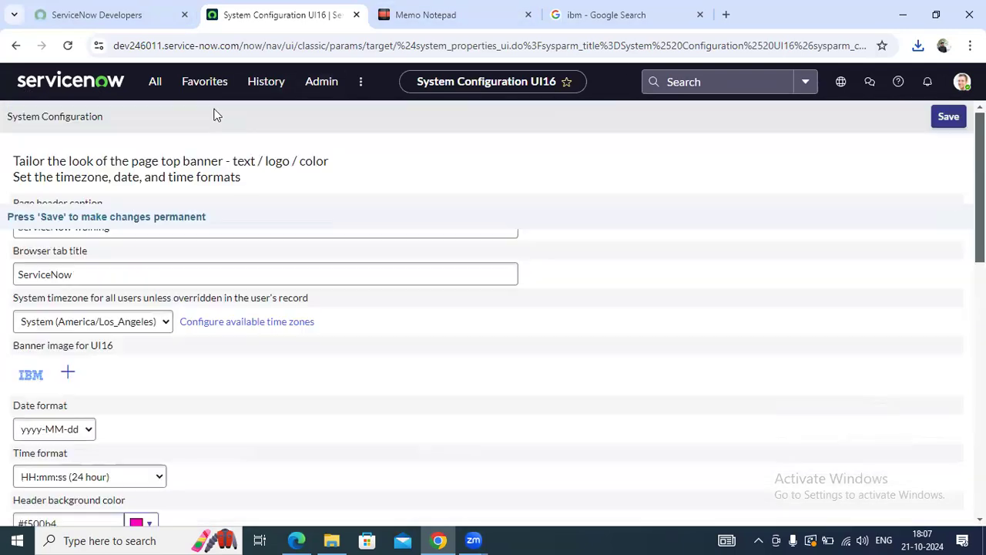
# Reload the page so the IBM logo appears in the header, then return home
pyautogui.click(71, 47)
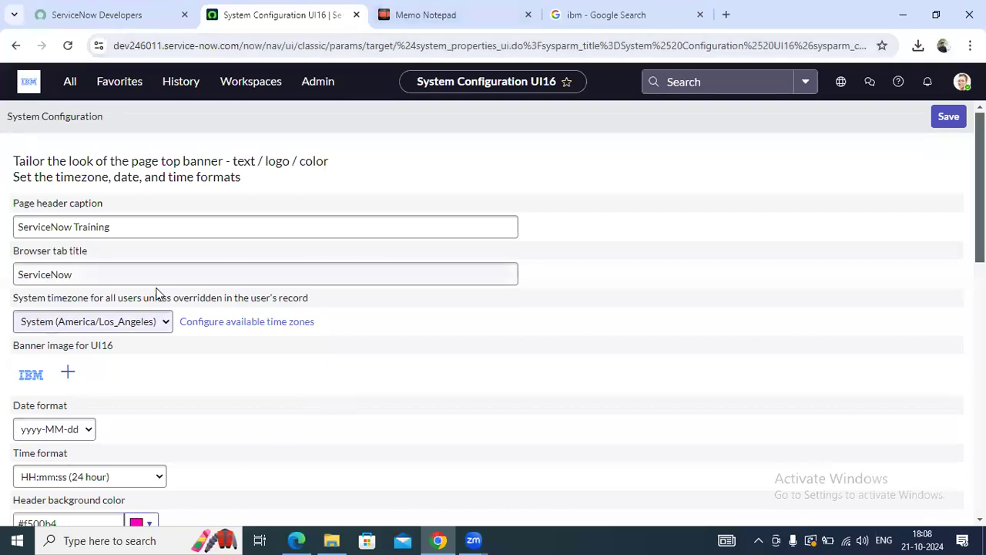
pyautogui.scroll(-3, 213, 359)
pyautogui.scroll(3, 213, 359)
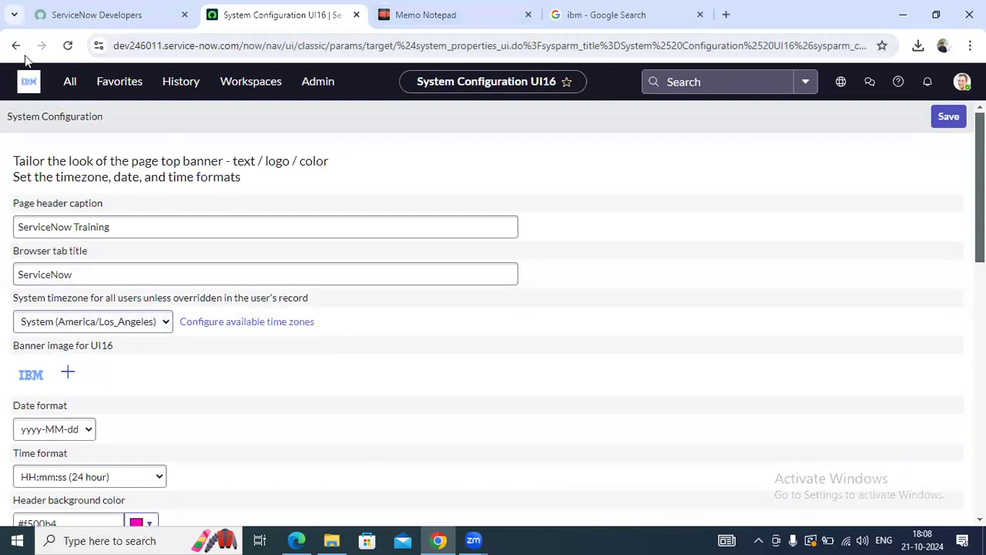
pyautogui.click(35, 86)
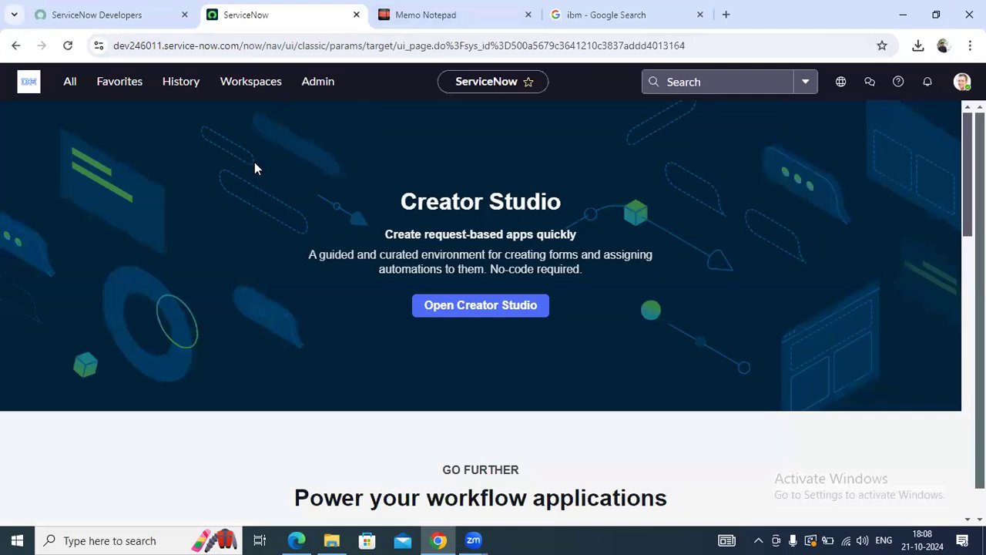
# In Memo Notepad, write 'User Administration' followed by Users, Groups and Roles on separate lines
pyautogui.click(487, 6)
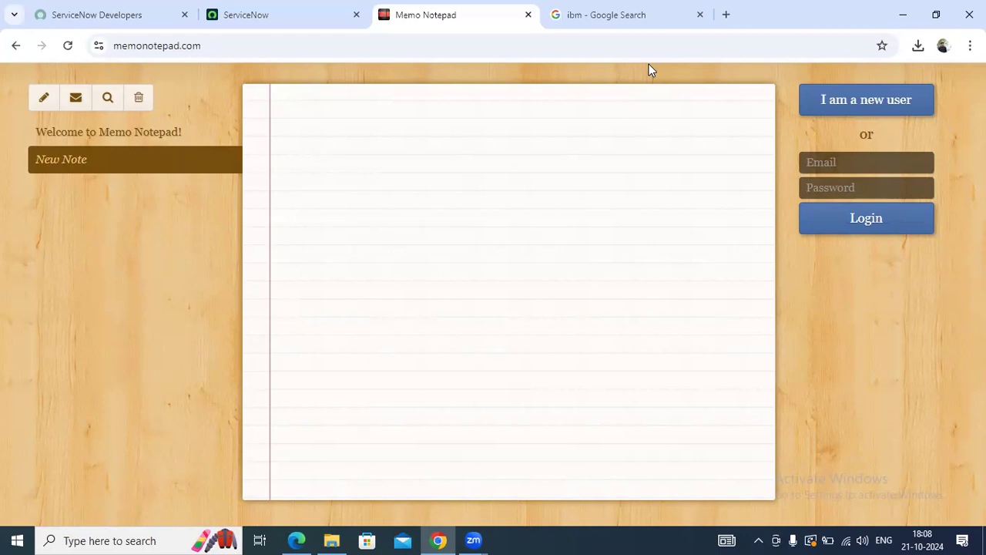
pyautogui.write('Use')
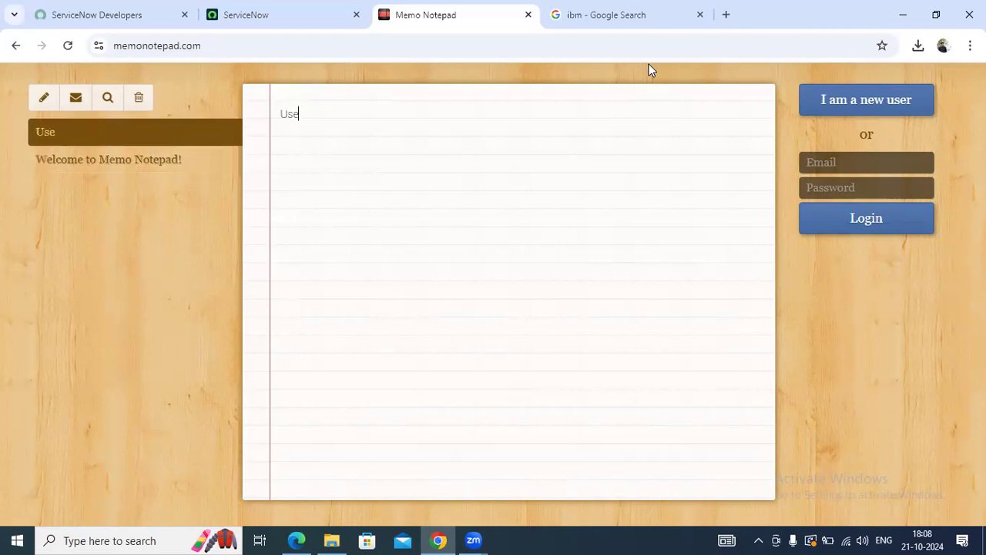
pyautogui.write('r Administration')
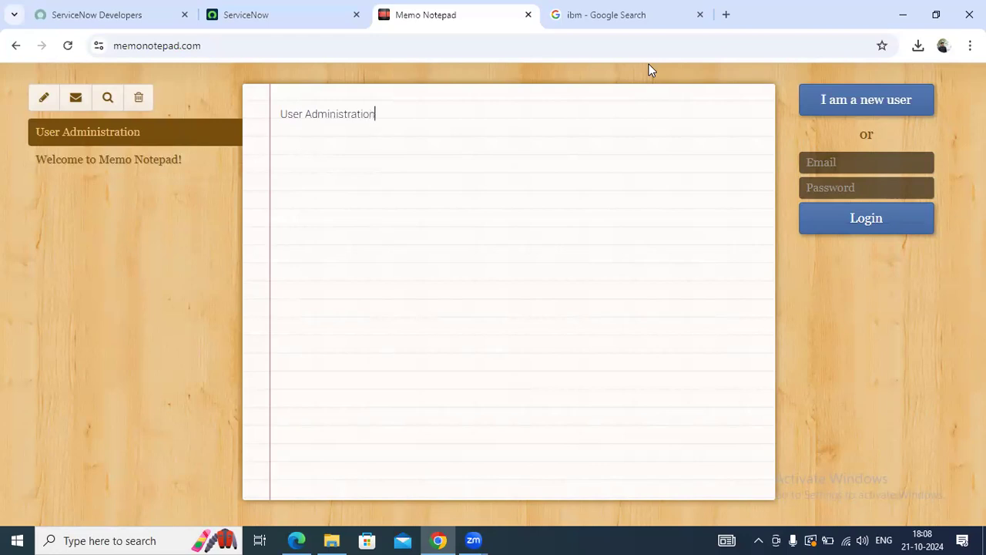
pyautogui.press('Return')
pyautogui.write('Users')
pyautogui.press('Return')
pyautogui.press('Return')
pyautogui.write('Groups')
pyautogui.press('Return')
pyautogui.press('Return')
pyautogui.write('Roles')
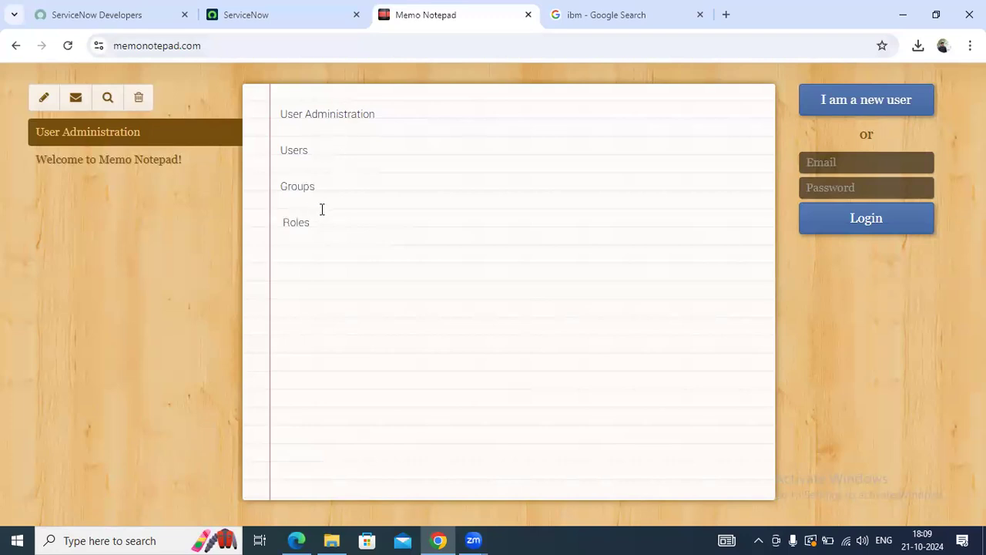
pyautogui.click(290, 9)
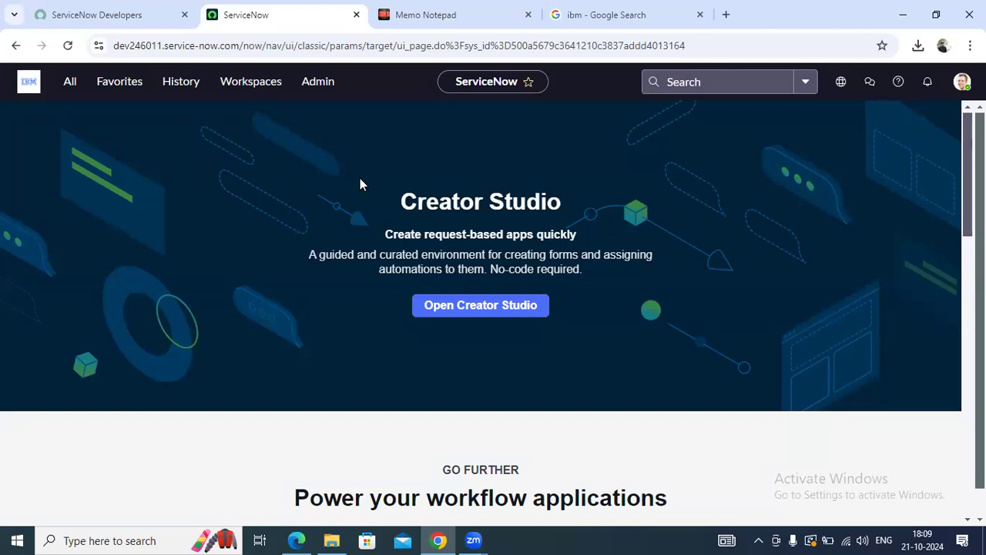
# Filter the navigator for 'users', open User Administration > Users and start a new record
pyautogui.click(72, 86)
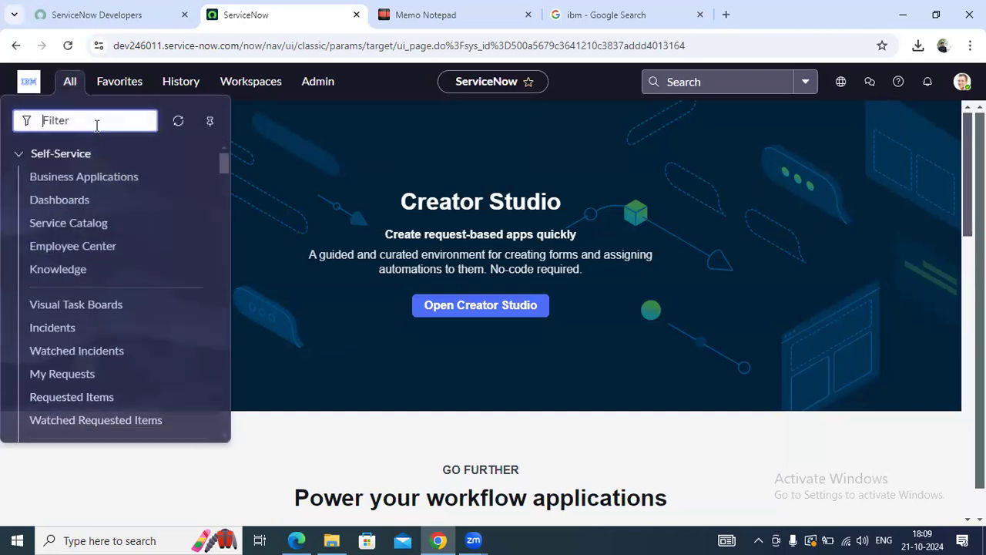
pyautogui.write('users')
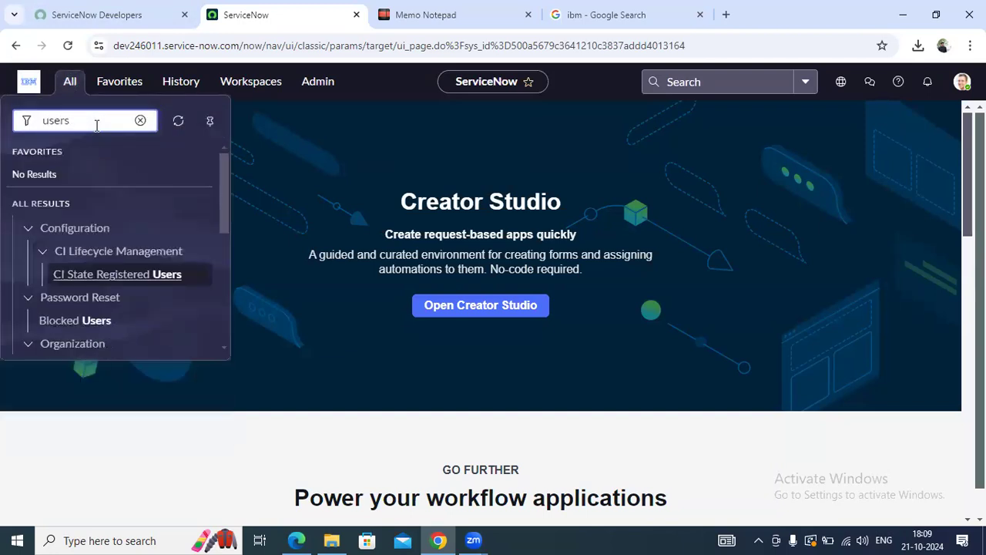
pyautogui.moveTo(225, 180); pyautogui.dragTo(224, 262)
pyautogui.scroll(-2, 222, 255)
pyautogui.scroll(1, 223, 255)
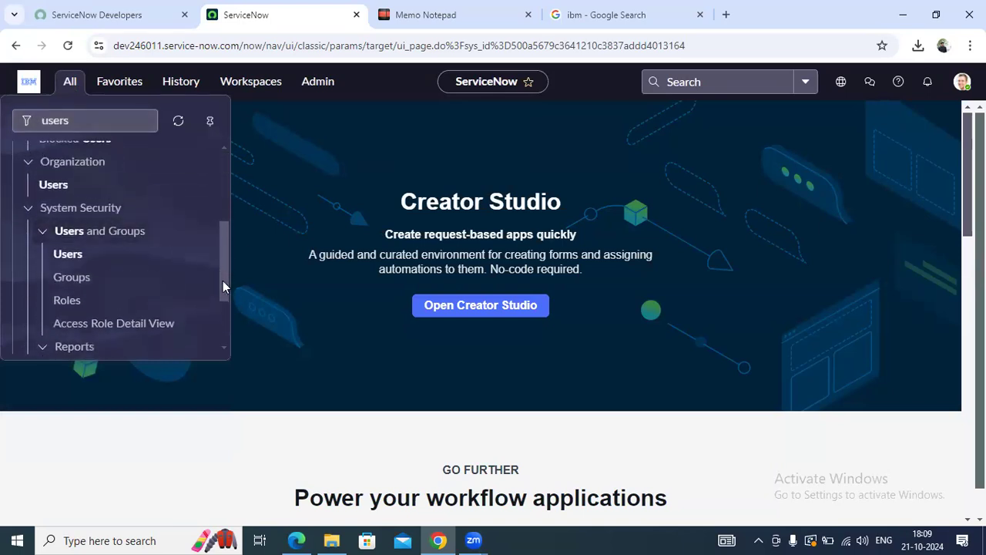
pyautogui.scroll(-2, 222, 286)
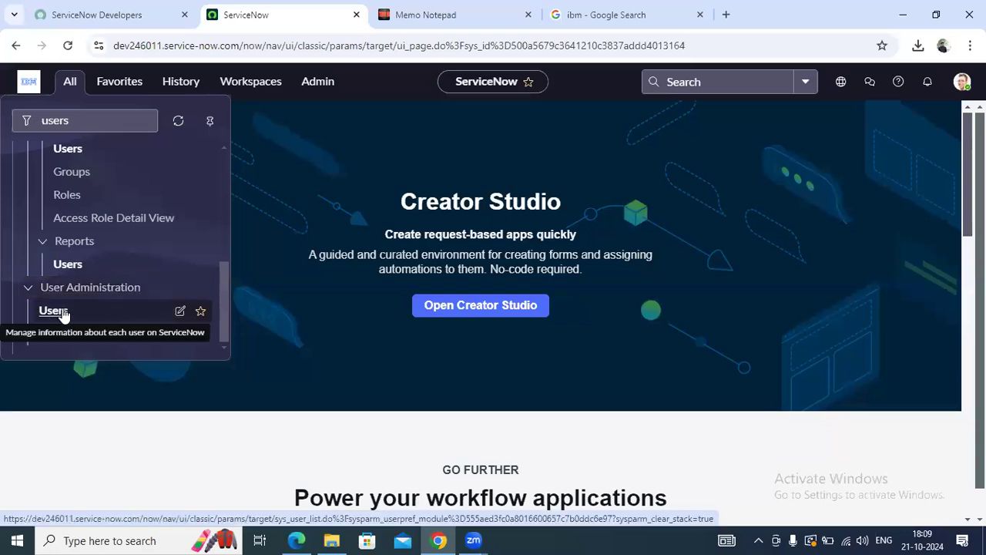
pyautogui.click(54, 310)
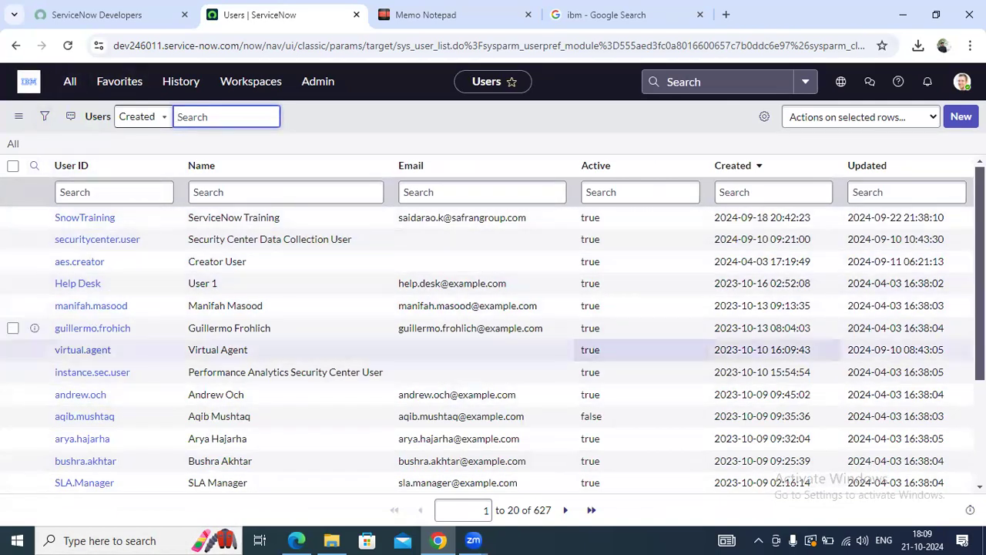
pyautogui.scroll(-3, 493, 331)
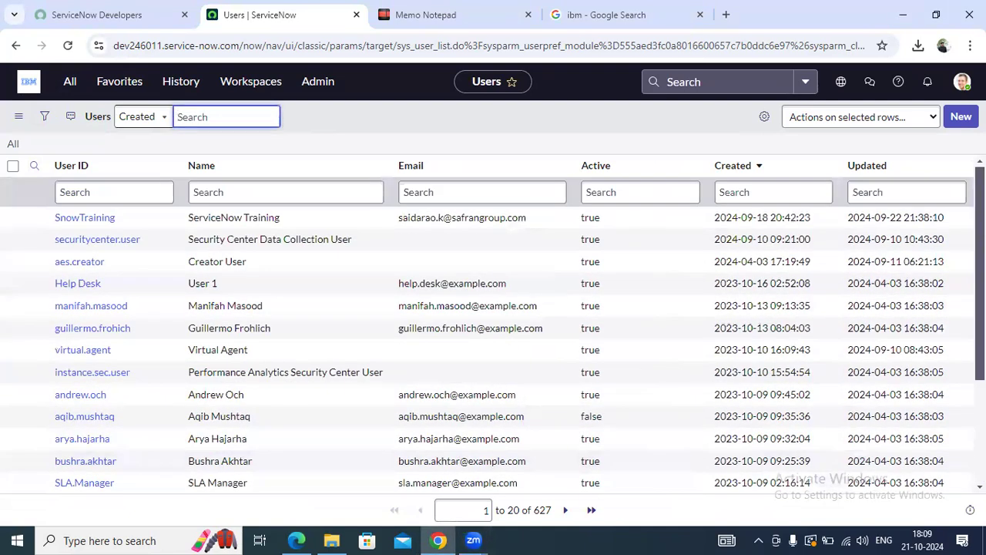
pyautogui.click(964, 121)
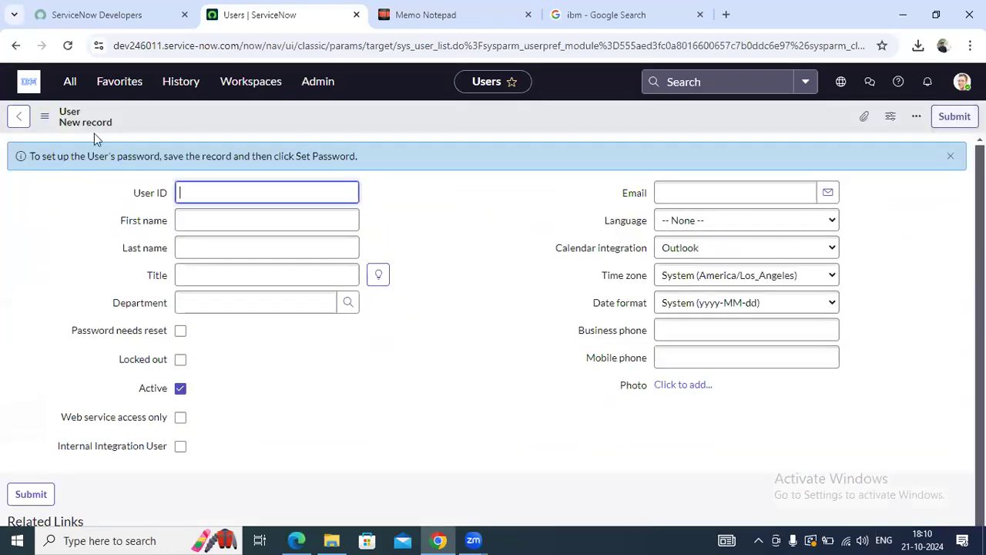
# Fill in the new user's User ID, first name and last name
pyautogui.click(253, 188)
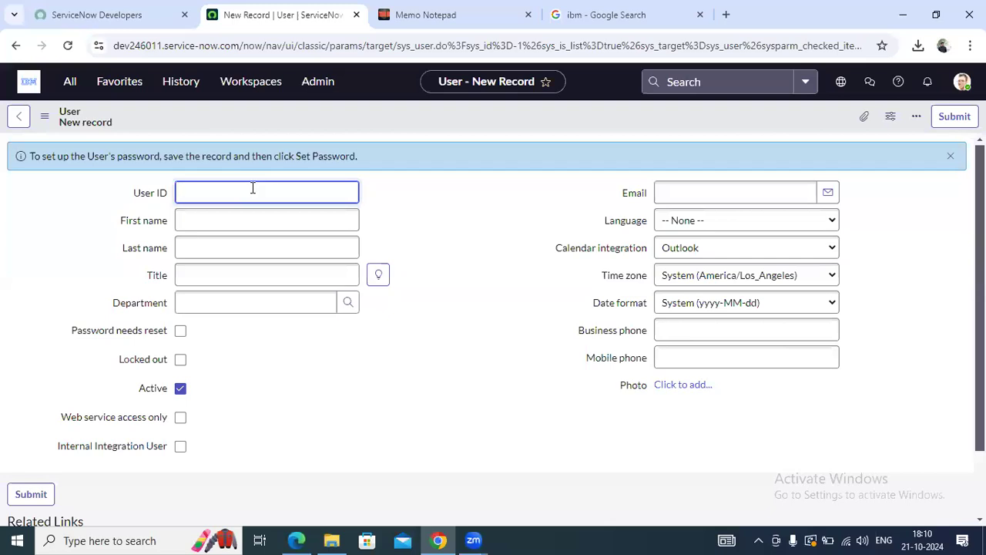
pyautogui.write('ServiceNo')
pyautogui.write('w')
pyautogui.press('BackSpace')
pyautogui.press('BackSpace')
pyautogui.press('BackSpace')
pyautogui.press('BackSpace')
pyautogui.press('BackSpace')
pyautogui.press('BackSpace')
pyautogui.press('BackSpace')
pyautogui.press('BackSpace')
pyautogui.write('nowOCt')
pyautogui.press('BackSpace')
pyautogui.press('BackSpace')
pyautogui.write('ct')
pyautogui.click(416, 190)
pyautogui.click(241, 217)
pyautogui.write('Snow')
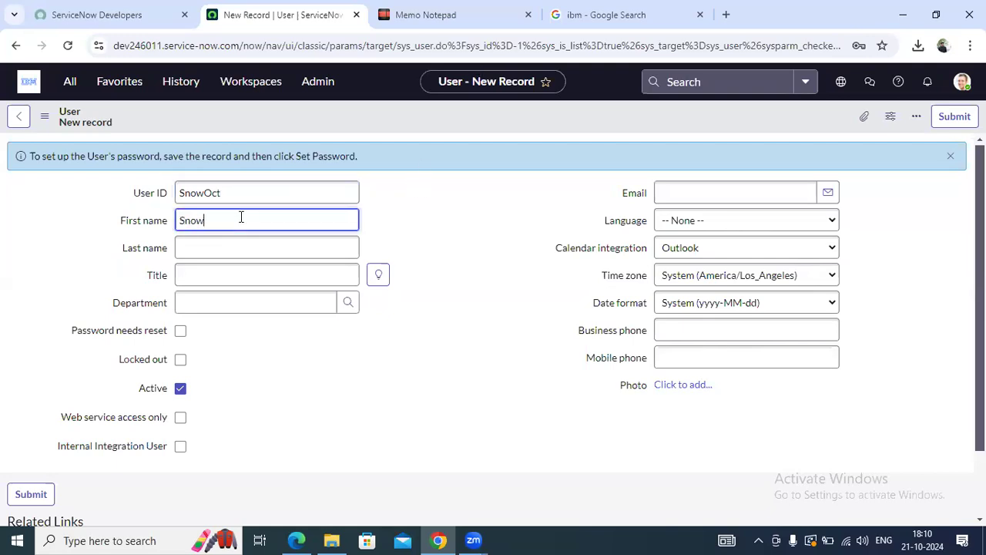
pyautogui.click(256, 247)
pyautogui.write('Oct')
pyautogui.click(442, 245)
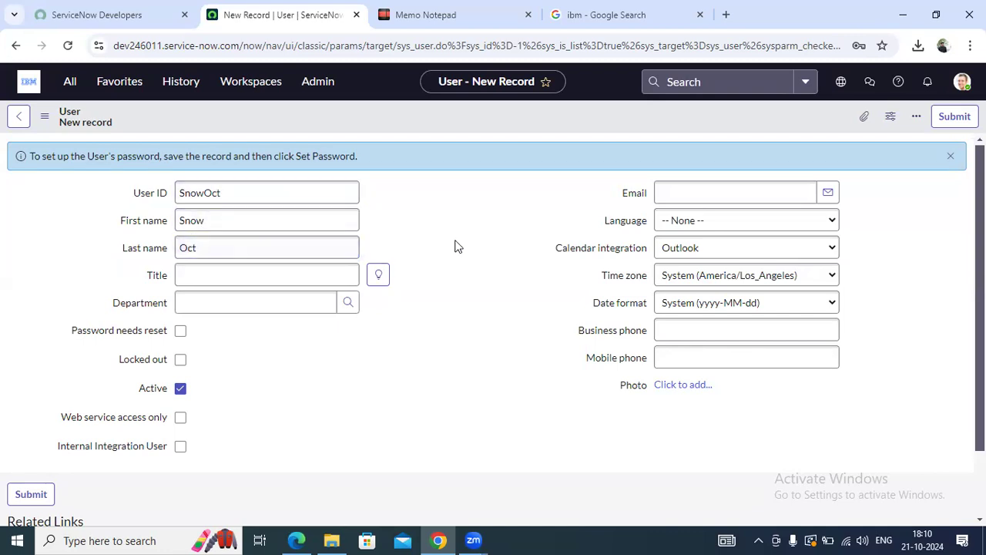
# Set the user's title to Junior Developer and department to HR
pyautogui.click(378, 277)
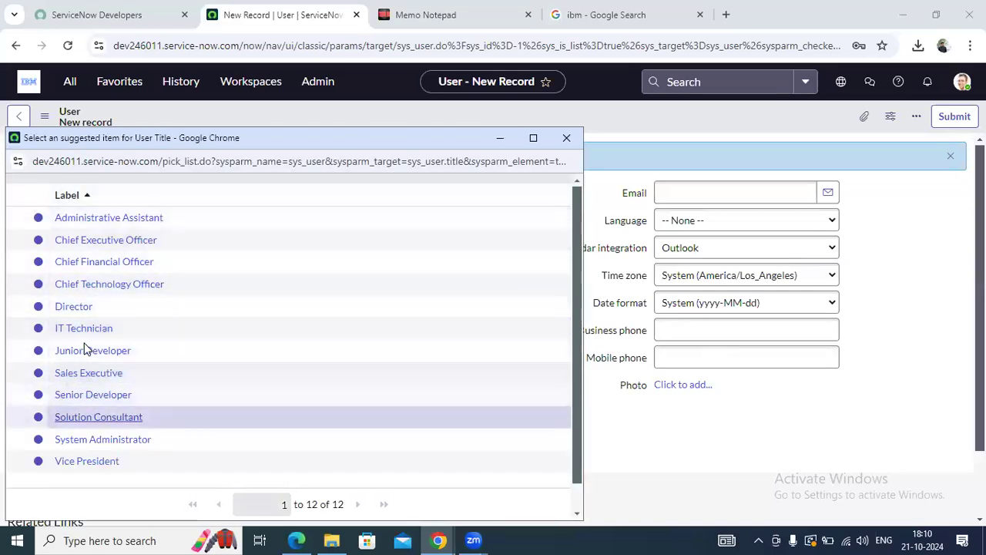
pyautogui.click(97, 353)
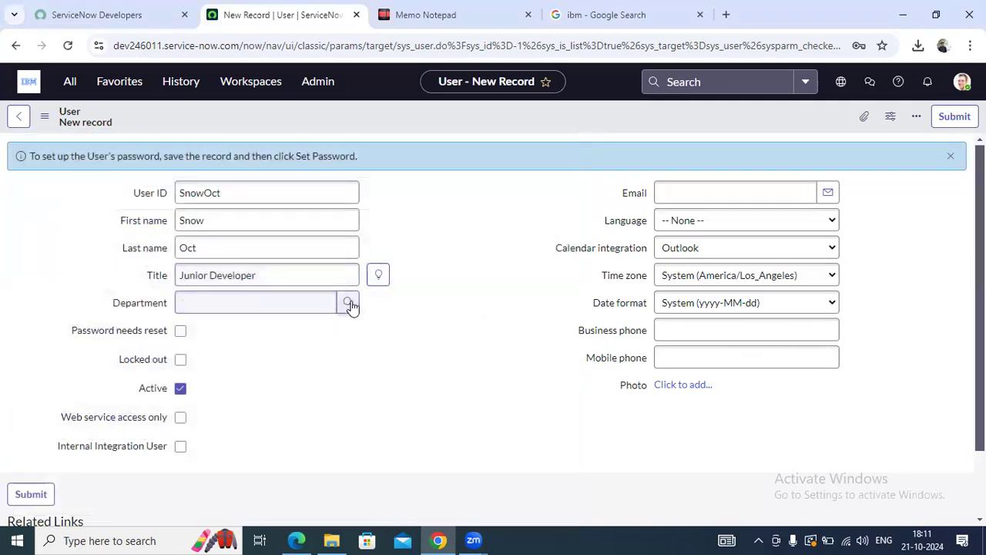
pyautogui.click(349, 303)
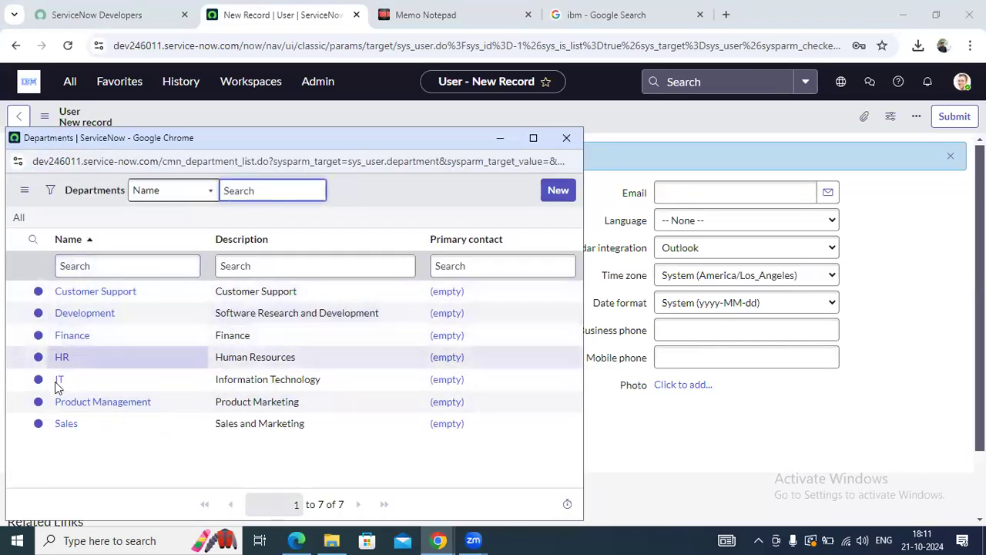
pyautogui.click(62, 359)
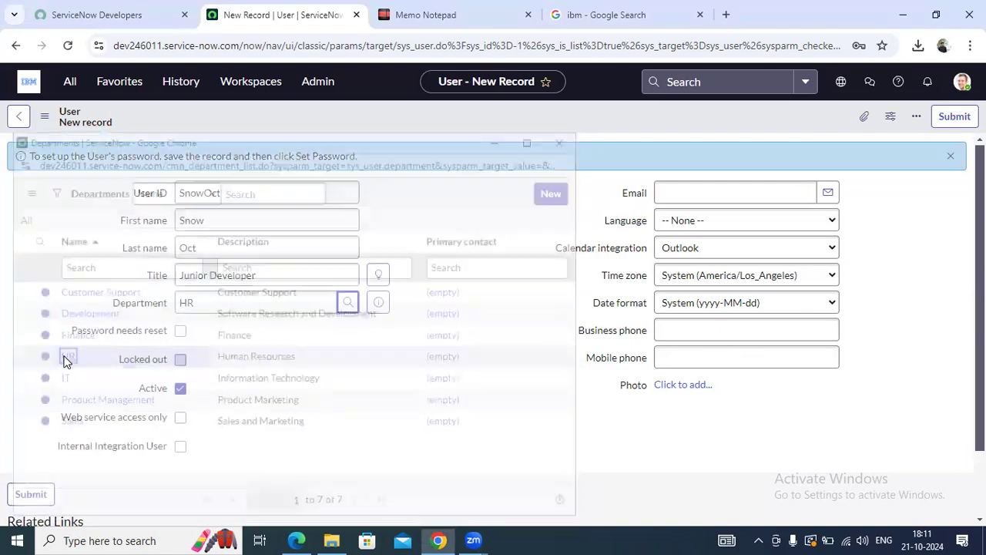
pyautogui.scroll(-1, 293, 374)
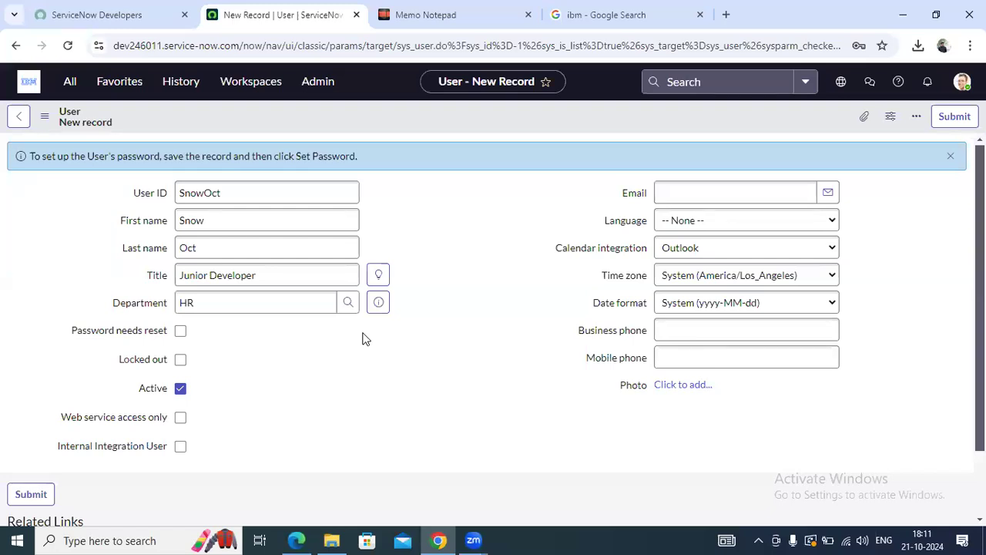
# Tick Password needs reset on the new user form
pyautogui.click(181, 332)
pyautogui.scroll(-2, 260, 432)
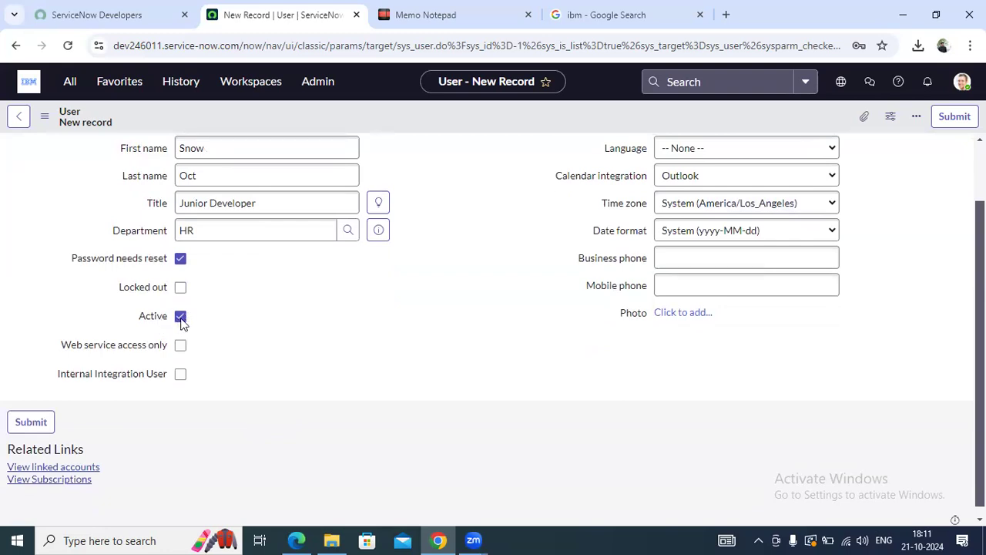
pyautogui.scroll(2, 223, 420)
pyautogui.scroll(-2, 11, 321)
pyautogui.moveTo(131, 264)
pyautogui.scroll(2, 278, 383)
# Enter the user's e-mail address in the Email field
pyautogui.click(666, 199)
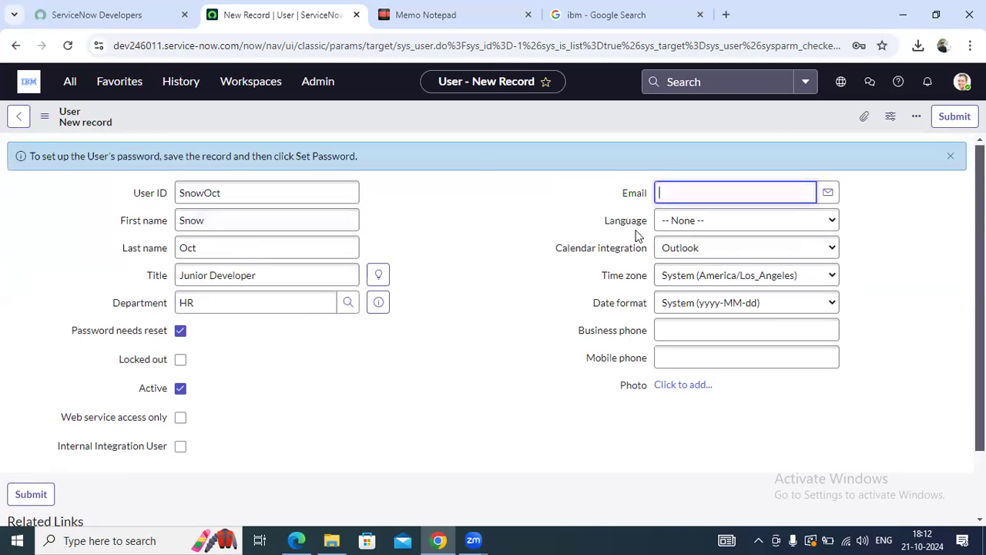
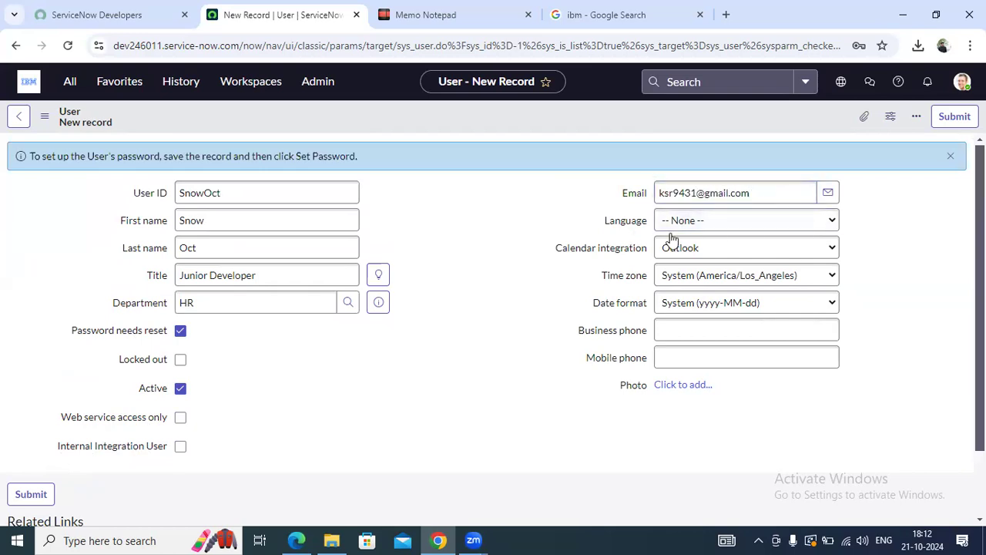
pyautogui.click(734, 217)
# Check the dropdowns, keeping Language None, Calendar integration Outlook and the system time zone
pyautogui.click(709, 225)
pyautogui.click(708, 235)
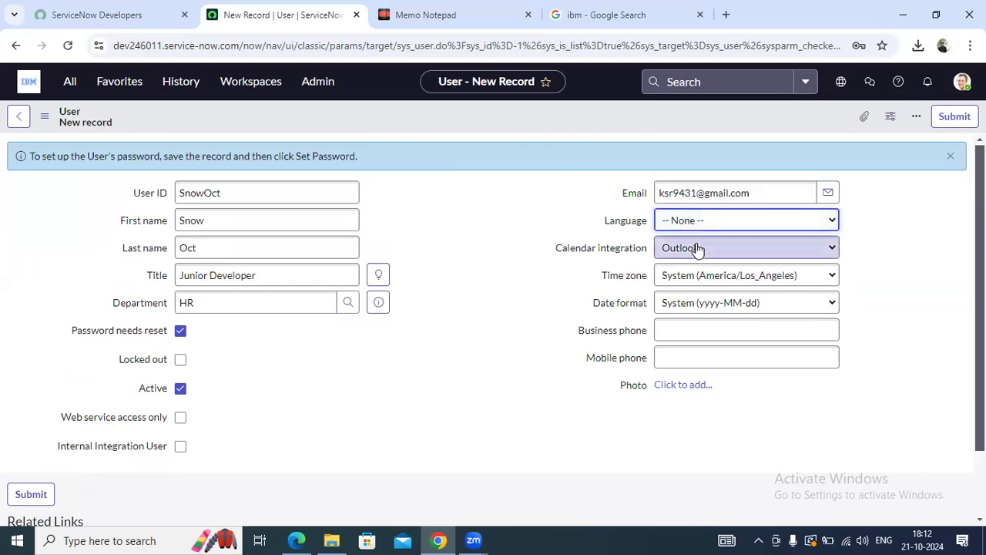
pyautogui.click(697, 247)
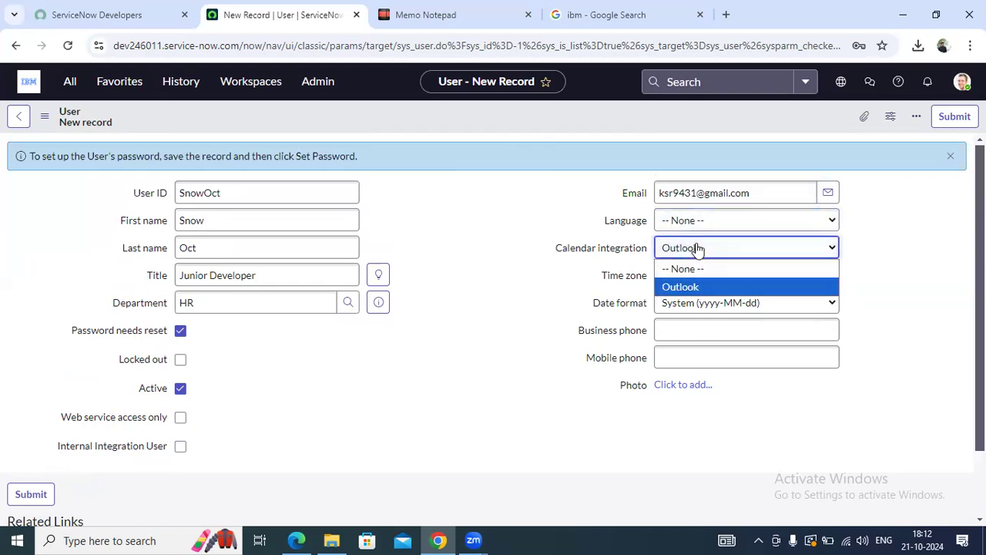
pyautogui.click(727, 275)
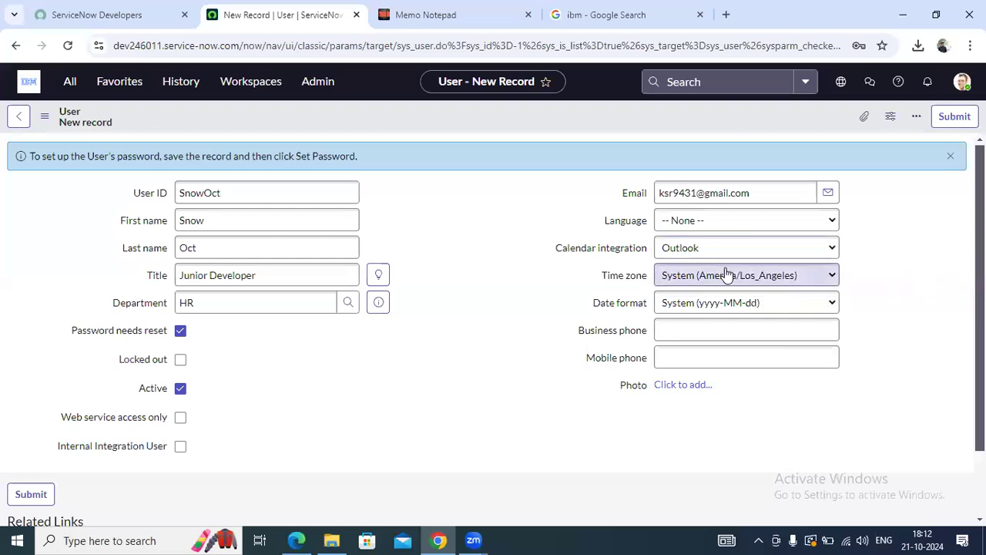
pyautogui.click(728, 278)
pyautogui.scroll(-1, 797, 211)
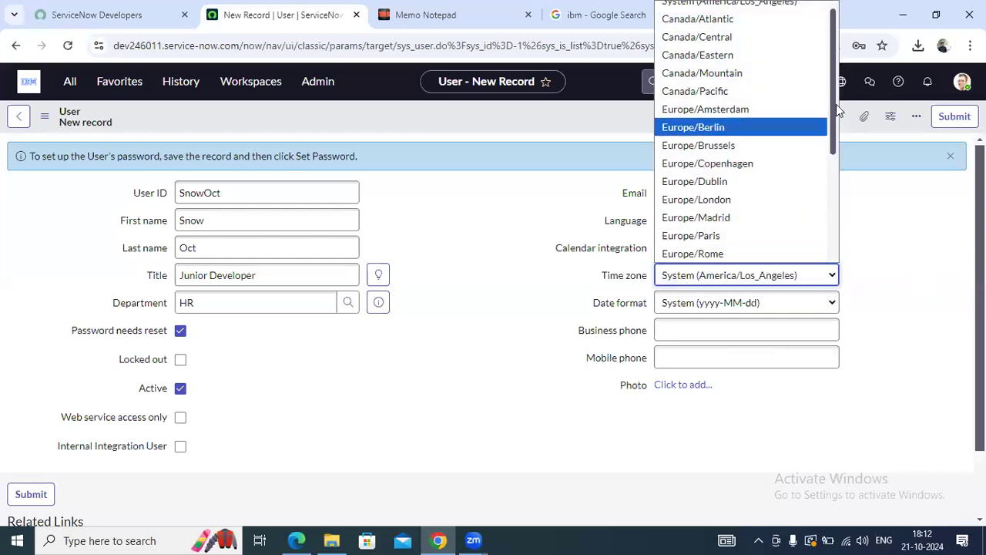
pyautogui.scroll(-3, 825, 185)
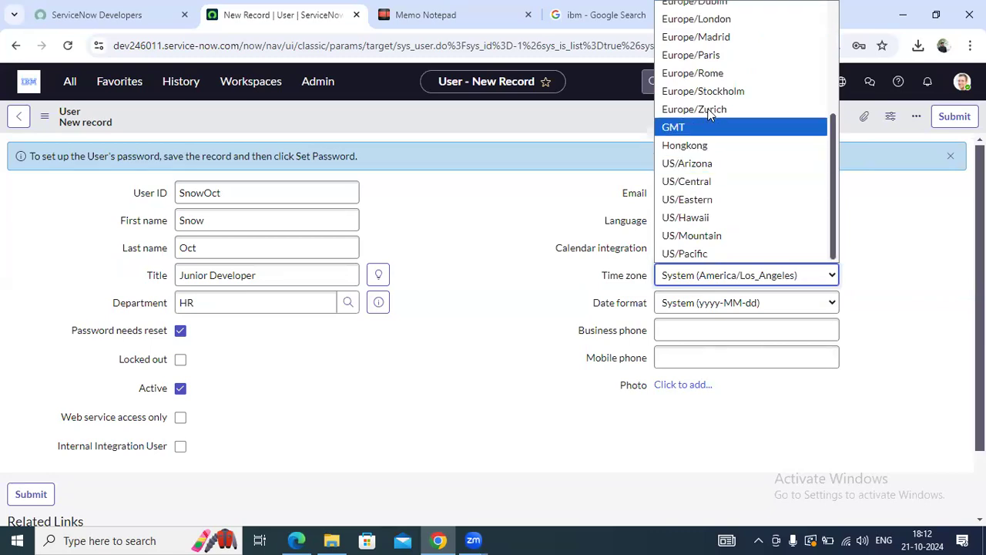
pyautogui.scroll(5, 707, 224)
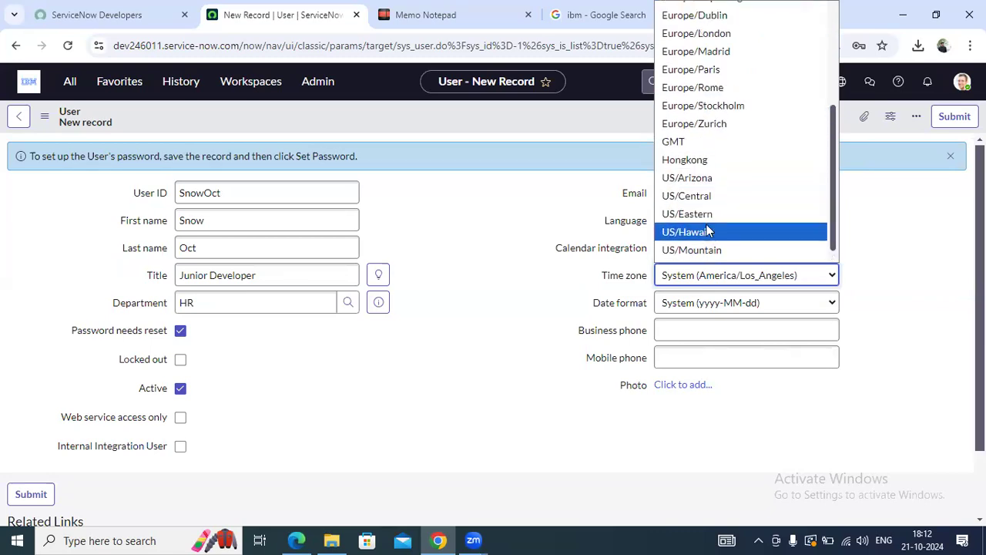
pyautogui.click(860, 261)
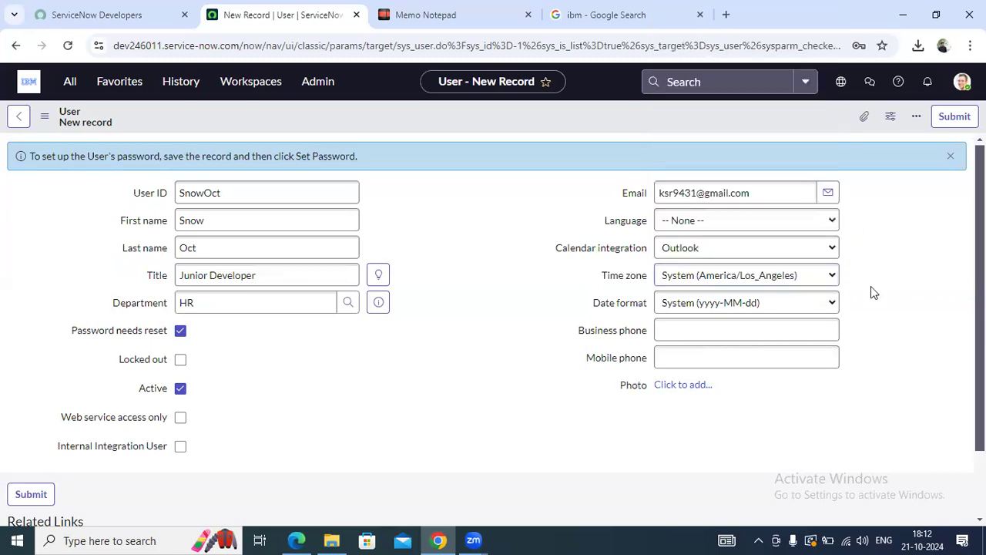
pyautogui.scroll(-1, 631, 211)
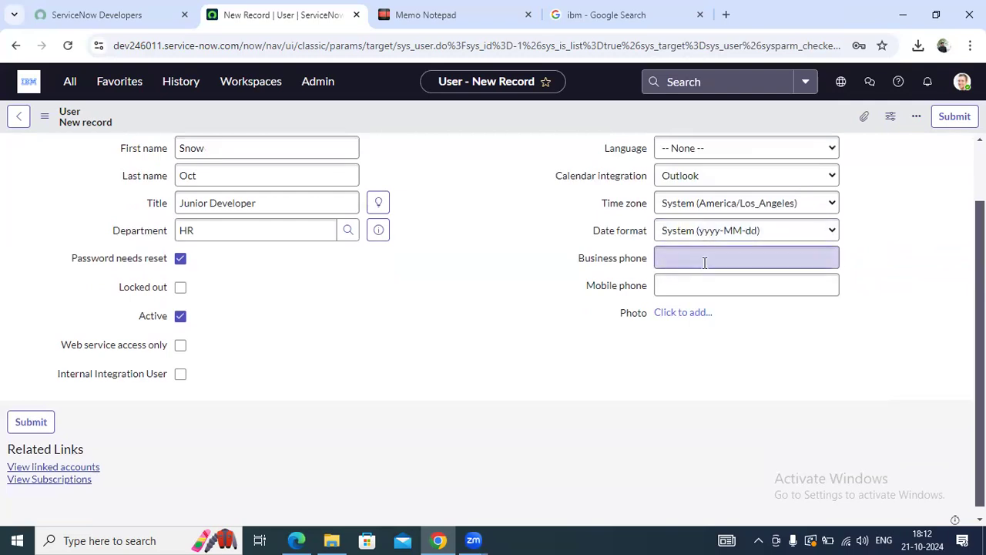
pyautogui.scroll(1, 764, 348)
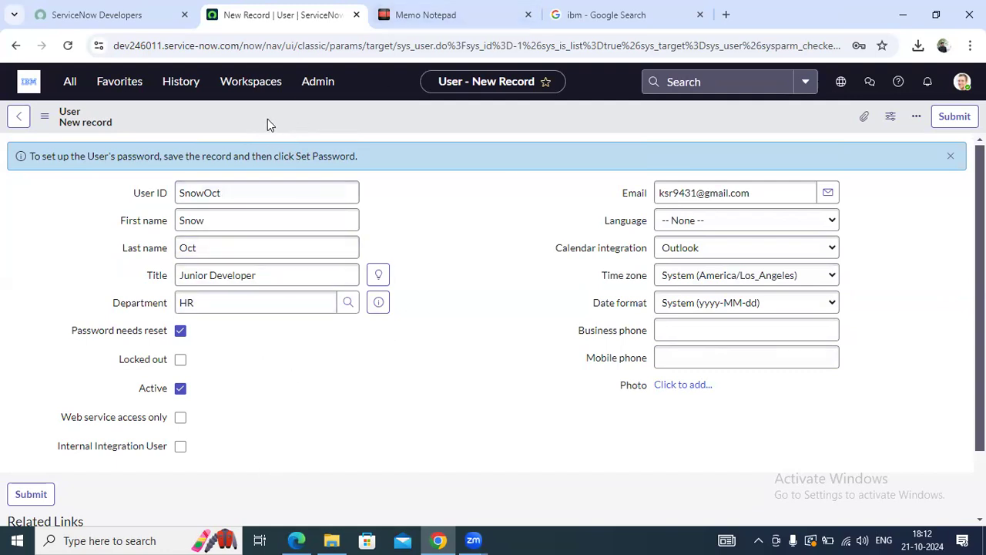
# Save the new user record from the form header's context menu
pyautogui.rightClick(268, 122)
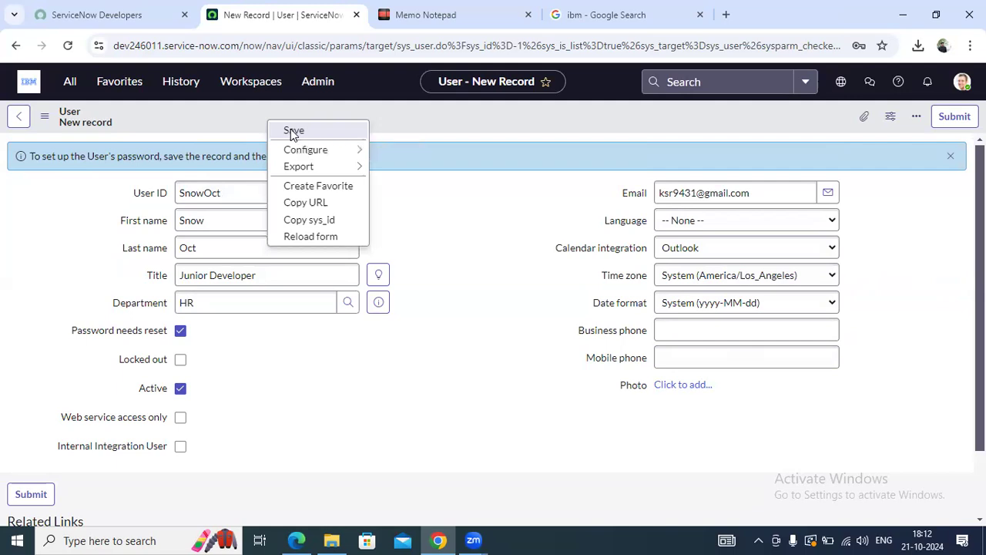
pyautogui.click(294, 131)
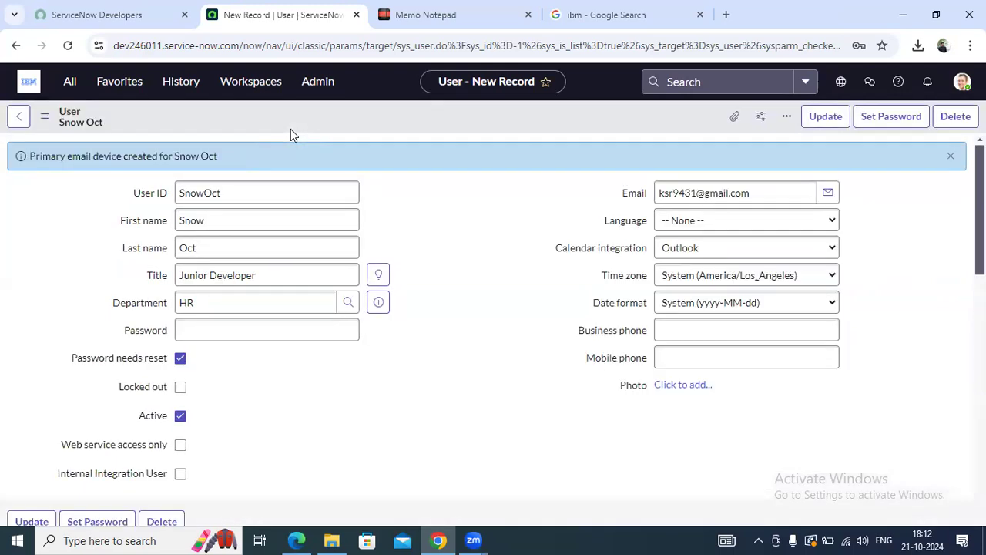
pyautogui.scroll(-1, 537, 233)
pyautogui.scroll(-3, 537, 234)
pyautogui.scroll(3, 535, 231)
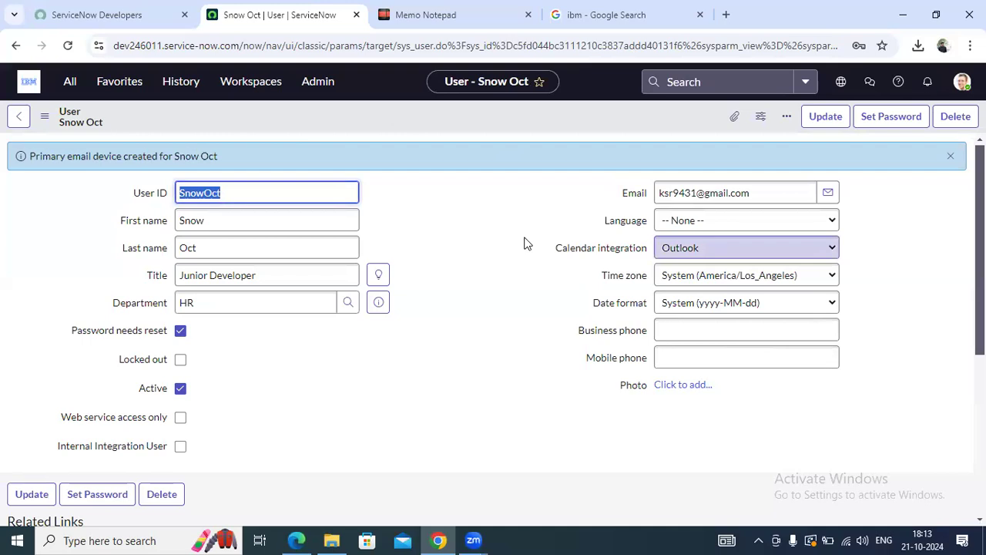
pyautogui.scroll(-1, 528, 243)
pyautogui.scroll(1, 508, 243)
# Generate a random password for the user and copy it
pyautogui.click(892, 122)
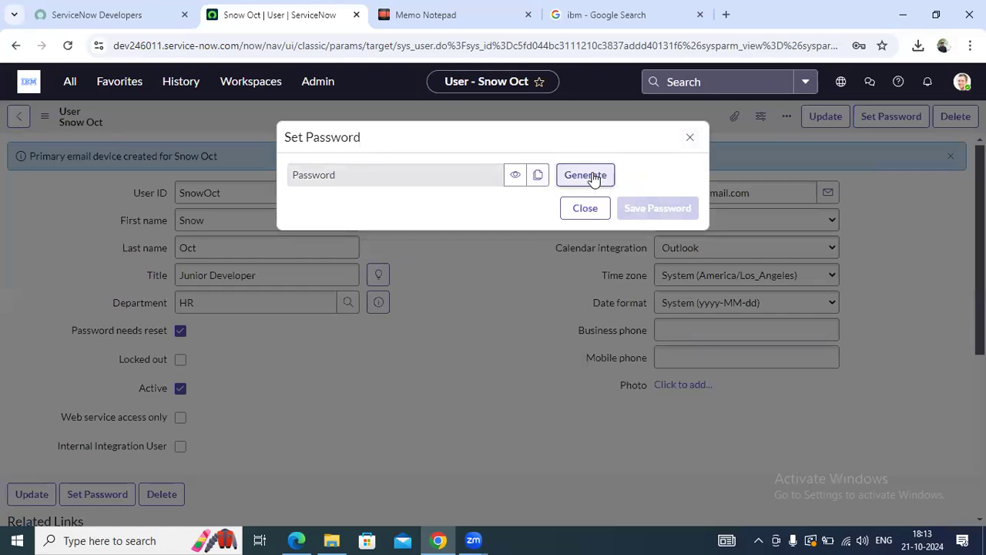
pyautogui.click(586, 175)
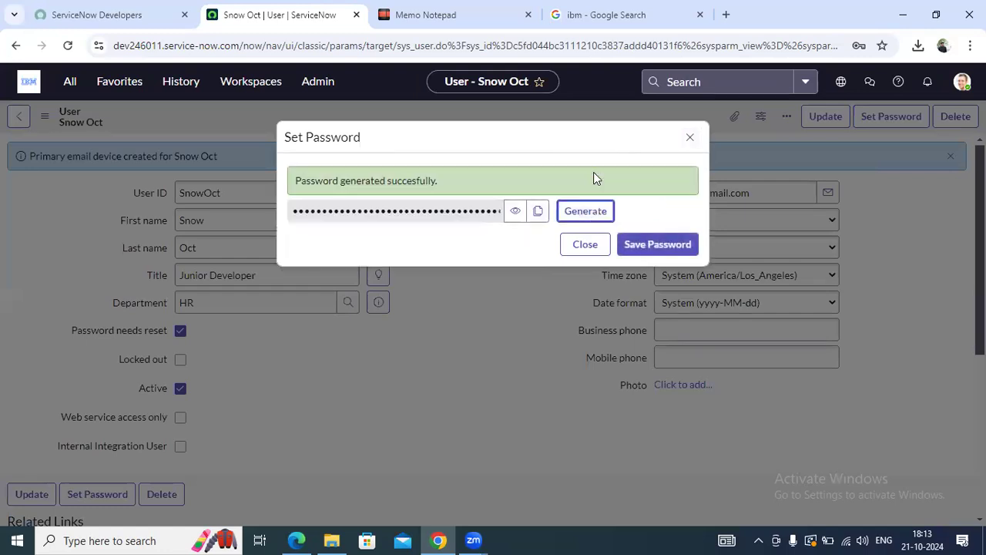
pyautogui.click(535, 218)
pyautogui.click(538, 216)
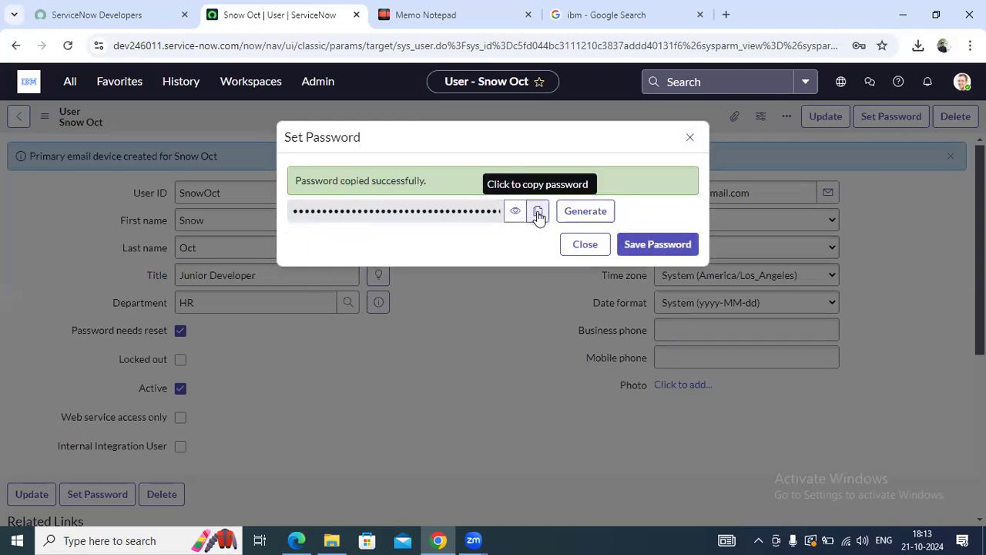
# Paste the generated password into a new Notepad window, then save the password to the user
pyautogui.click(127, 540)
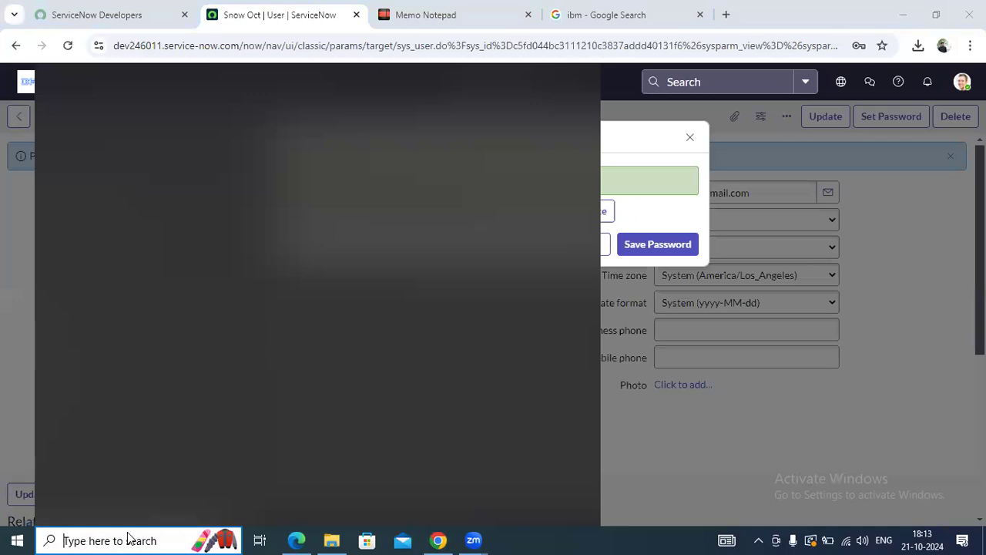
pyautogui.write('not')
pyautogui.click(205, 160)
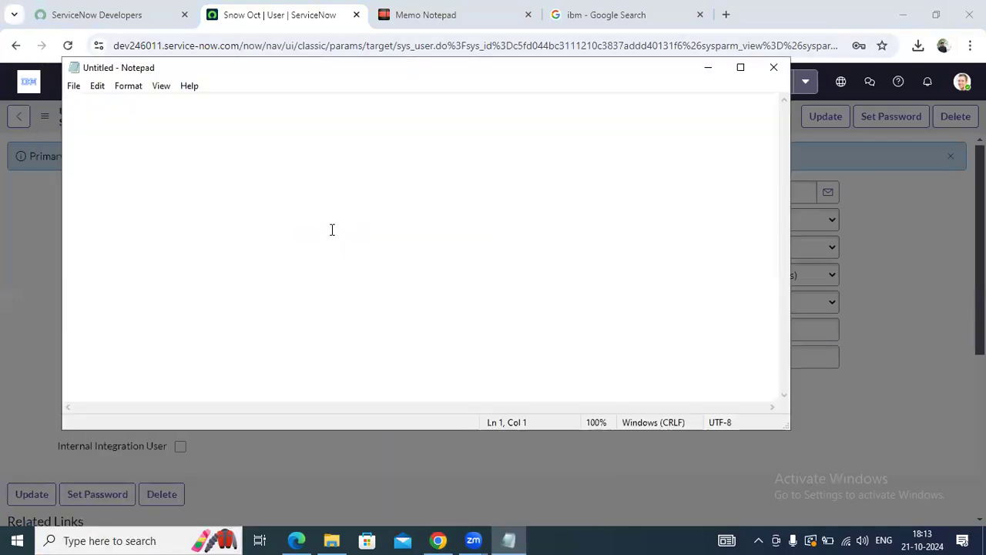
pyautogui.hotkey('ctrl', 'v')
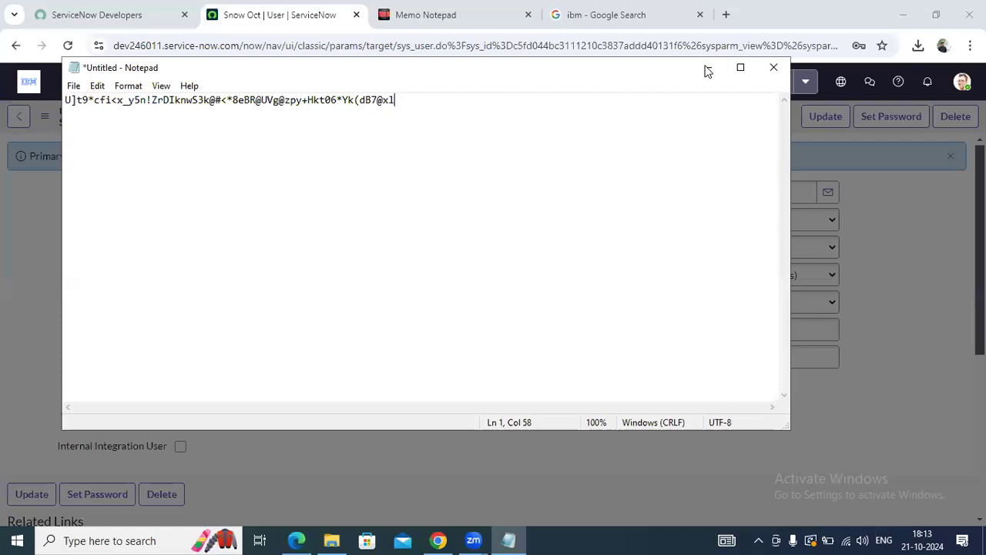
pyautogui.click(707, 71)
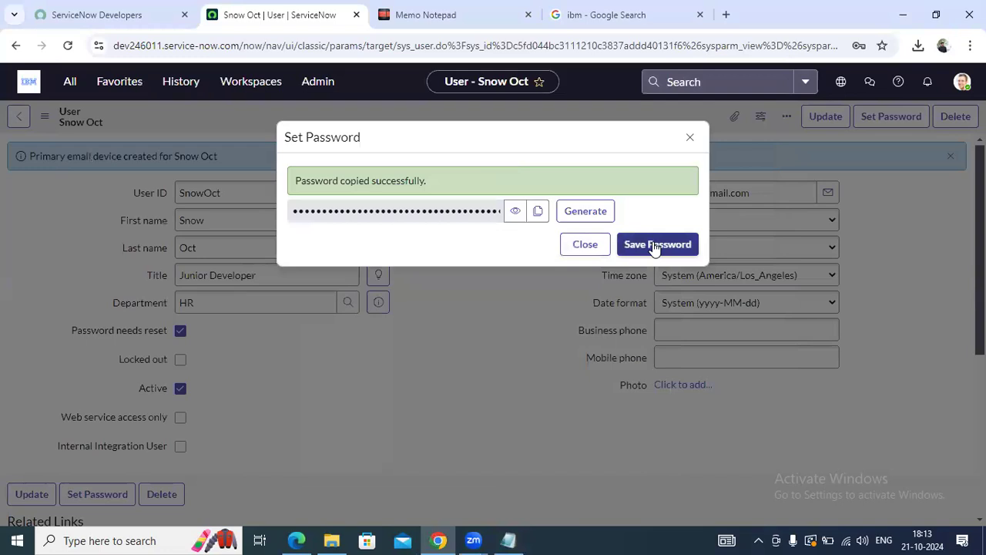
pyautogui.click(652, 247)
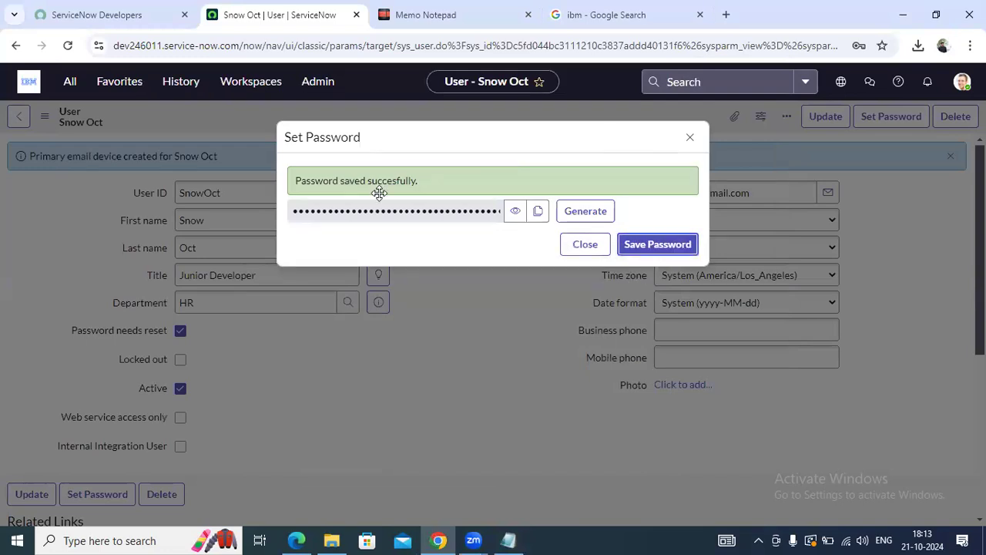
# Close the password dialog, dismiss the browser's save offer, and select the user ID value
pyautogui.click(585, 244)
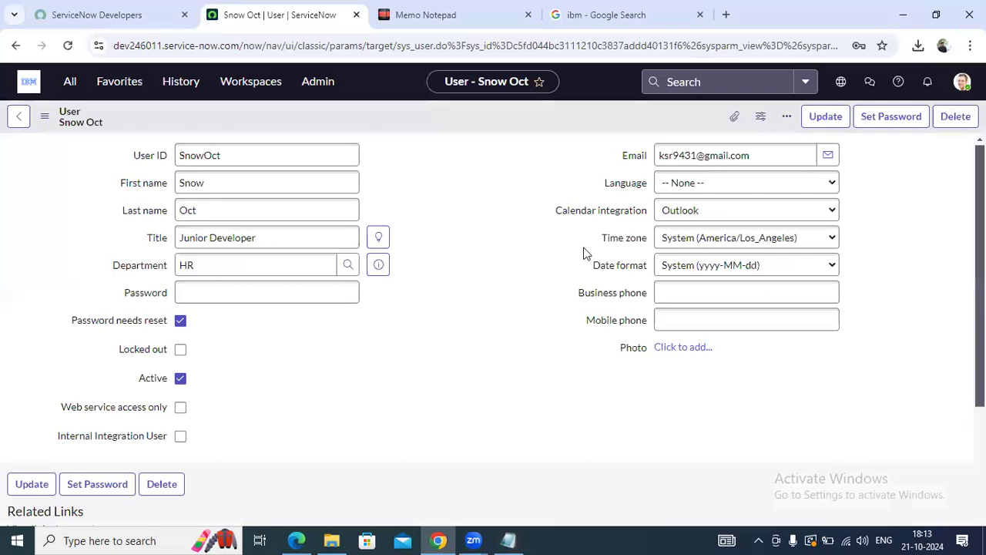
pyautogui.click(873, 83)
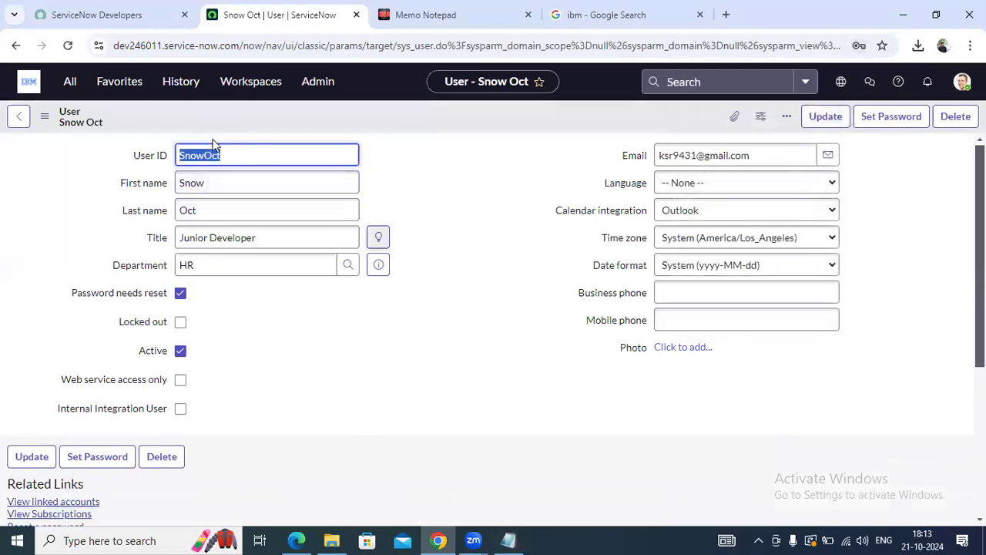
pyautogui.click(366, 154)
pyautogui.doubleClick(259, 147)
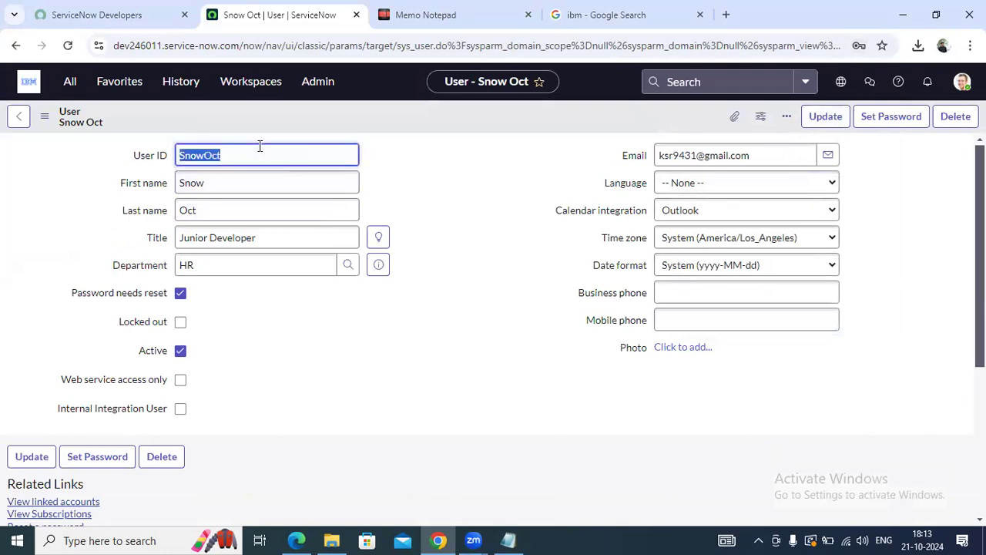
# In Notepad, add a Username line with the new user's ID and label the password 'Password :'
pyautogui.click(509, 540)
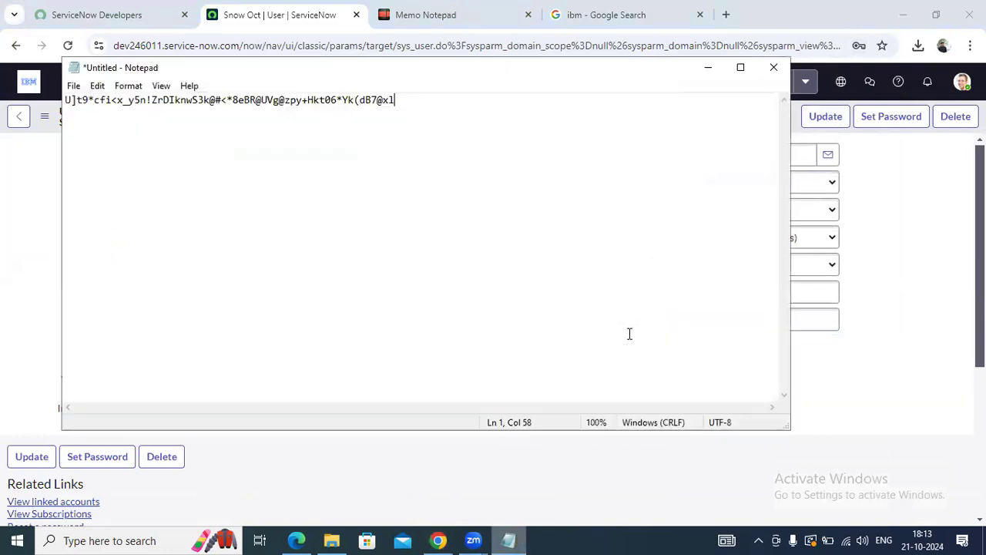
pyautogui.click(65, 100)
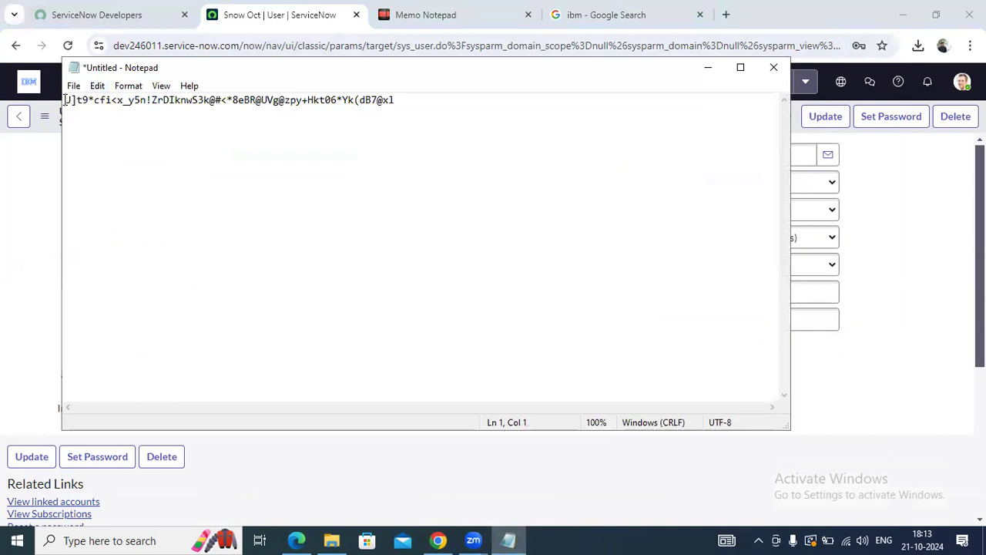
pyautogui.press('Return')
pyautogui.press('Return')
pyautogui.click(66, 101)
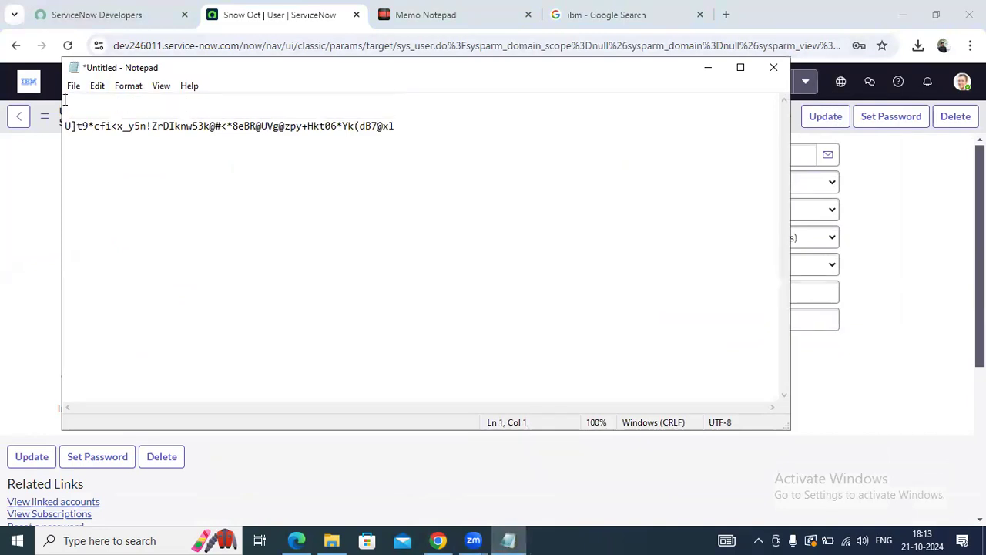
pyautogui.write('Username SnowOct')
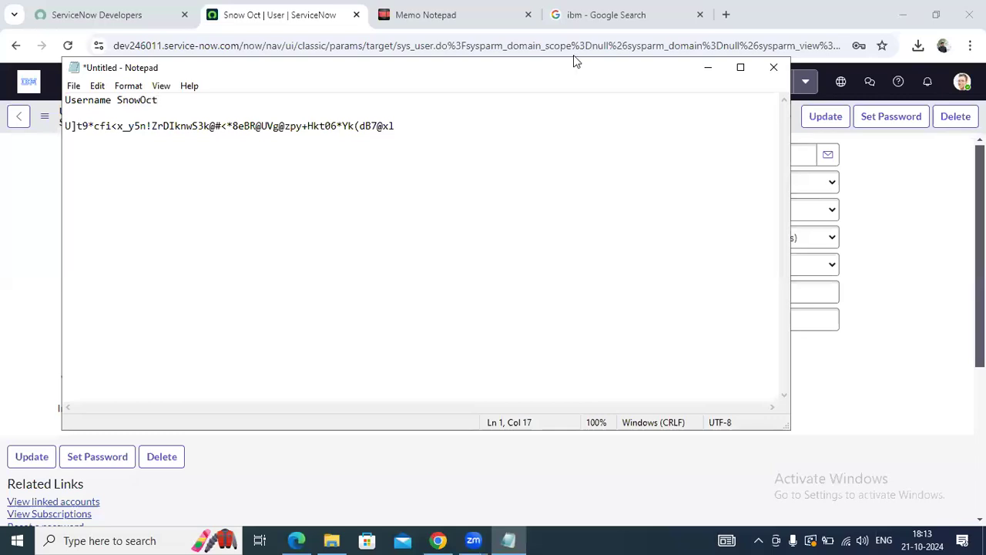
pyautogui.click(67, 127)
pyautogui.write('Password ')
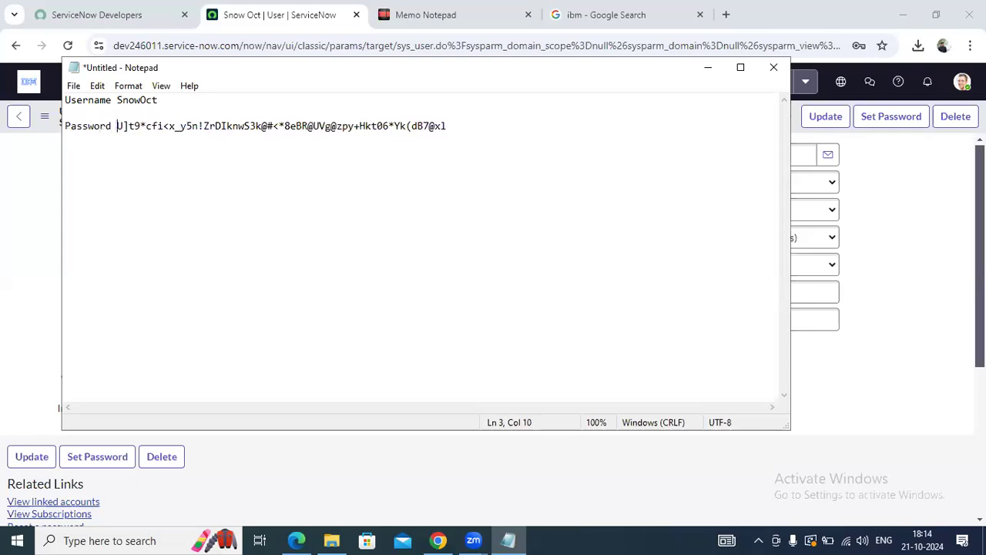
pyautogui.write(':')
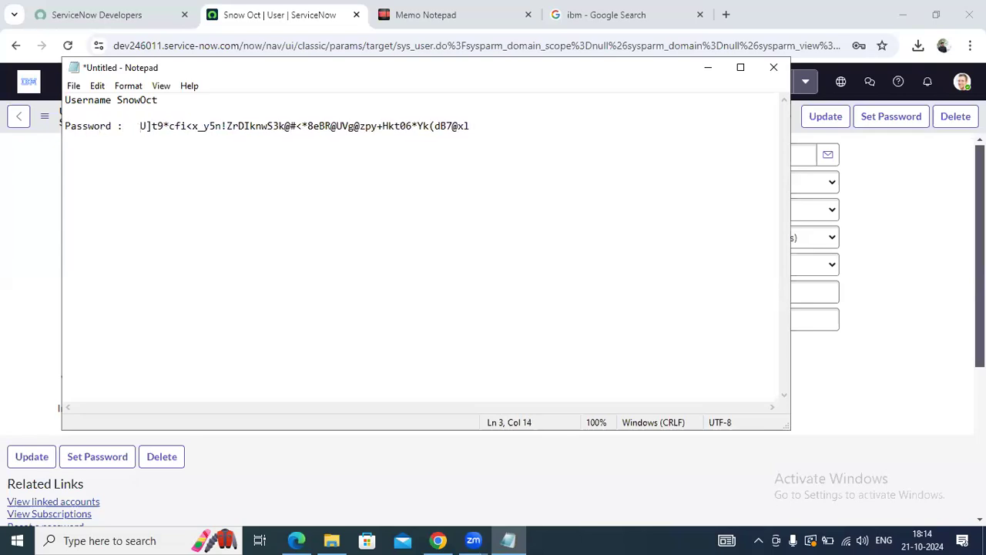
pyautogui.click(193, 179)
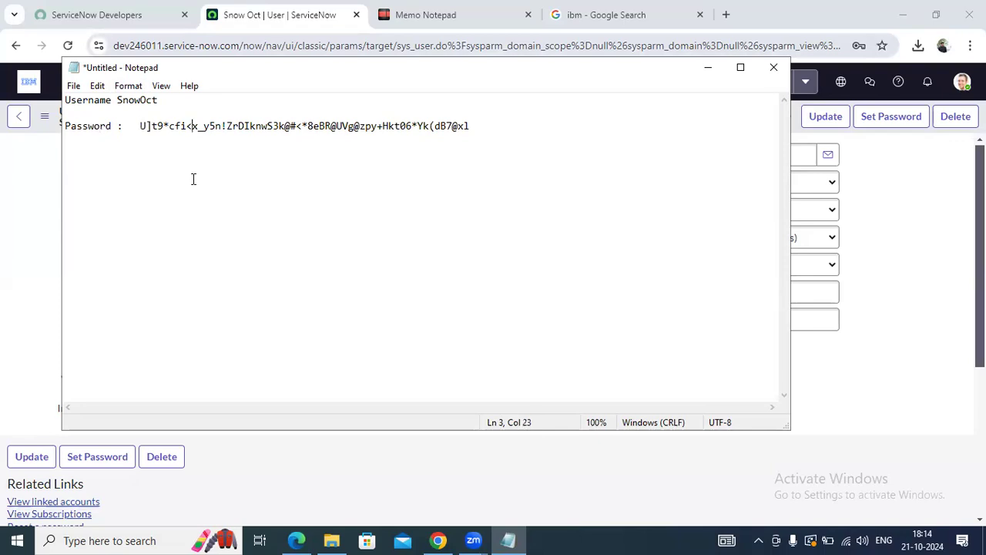
pyautogui.click(901, 249)
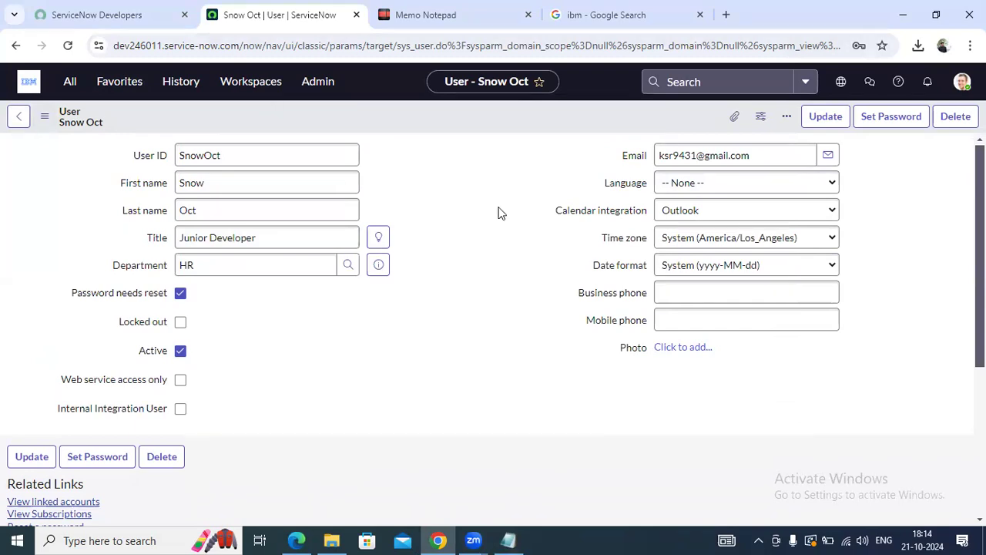
# Paste the instance domain into Edge's address bar and load dev246011.service-now.com/login.do
pyautogui.moveTo(241, 44); pyautogui.dragTo(398, 194)
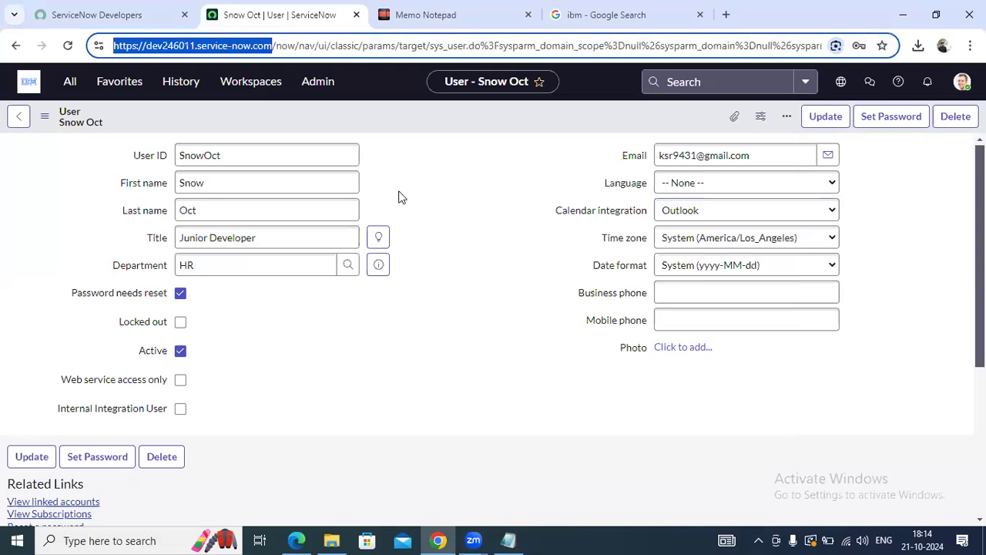
pyautogui.click(410, 188)
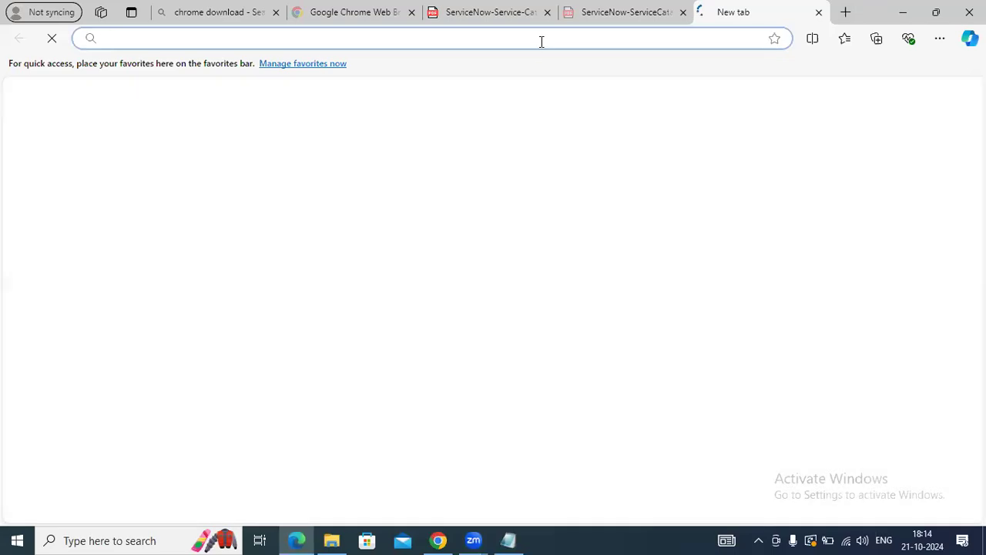
pyautogui.click(542, 41)
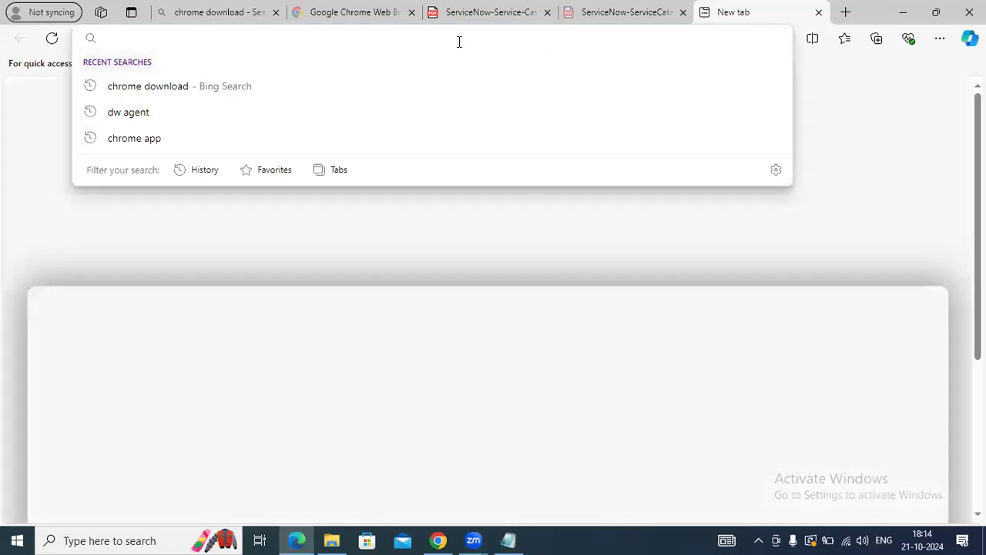
pyautogui.hotkey('ctrl', 'v')
pyautogui.hotkey('ctrl', 'v')
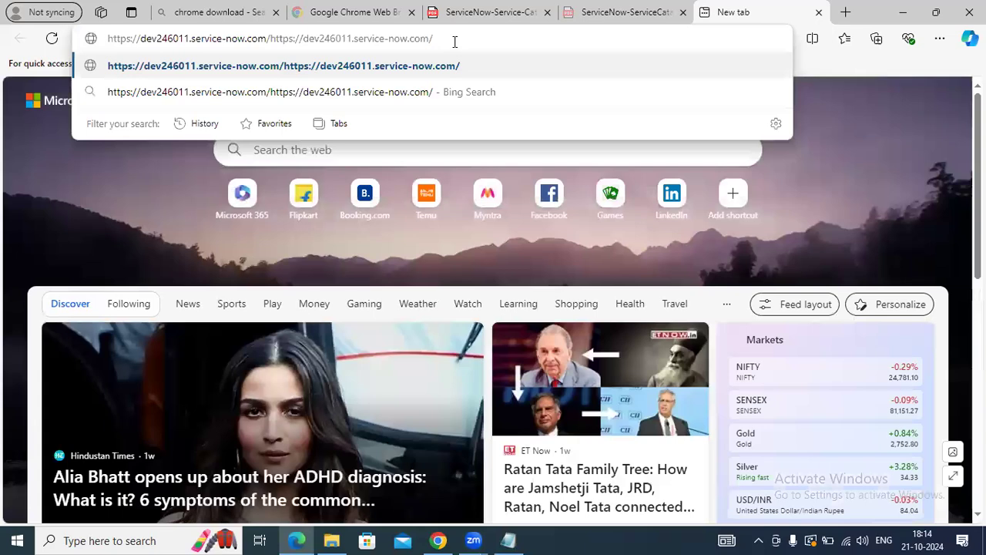
pyautogui.press('BackSpace')
pyautogui.press('BackSpace')
pyautogui.press('BackSpace')
pyautogui.press('BackSpace')
pyautogui.press('BackSpace')
pyautogui.press('BackSpace')
pyautogui.press('BackSpace')
pyautogui.press('BackSpace')
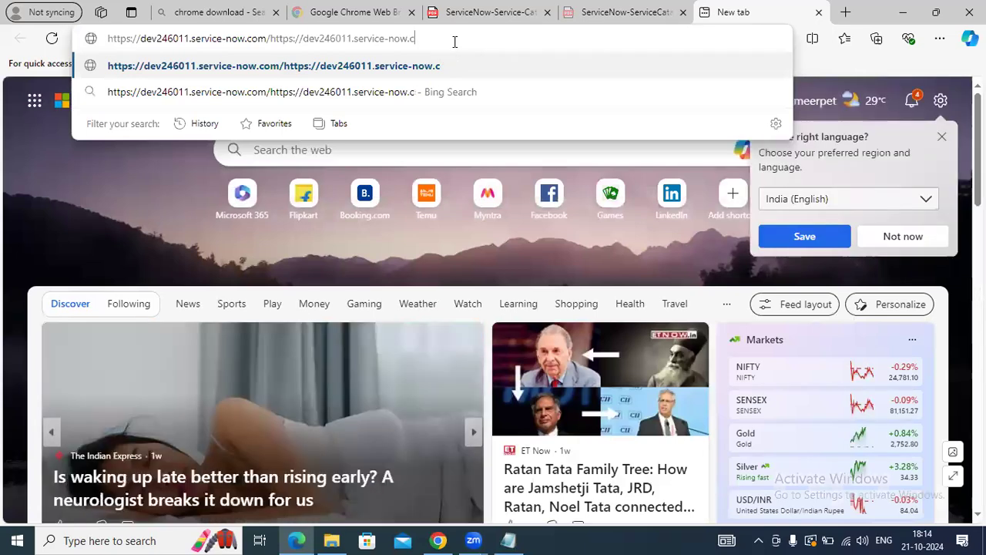
pyautogui.press('BackSpace')
pyautogui.press('BackSpace')
pyautogui.press('BackSpace')
pyautogui.press('BackSpace')
pyautogui.press('BackSpace')
pyautogui.press('BackSpace')
pyautogui.press('BackSpace')
pyautogui.press('BackSpace')
pyautogui.press('BackSpace')
pyautogui.press('BackSpace')
pyautogui.press('BackSpace')
pyautogui.press('BackSpace')
pyautogui.press('BackSpace')
pyautogui.press('BackSpace')
pyautogui.press('BackSpace')
pyautogui.press('BackSpace')
pyautogui.press('BackSpace')
pyautogui.press('BackSpace')
pyautogui.press('BackSpace')
pyautogui.press('BackSpace')
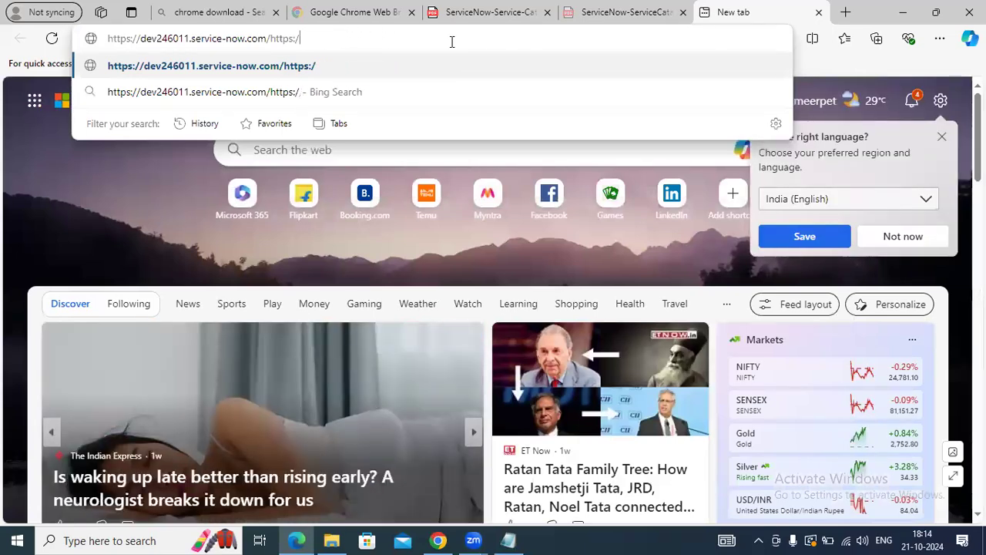
pyautogui.write('lo')
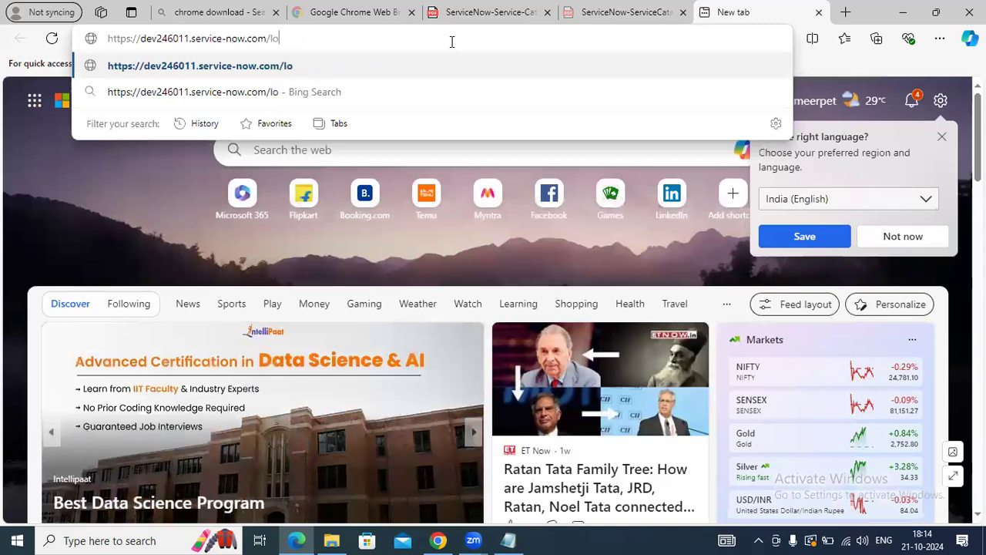
pyautogui.write('gin')
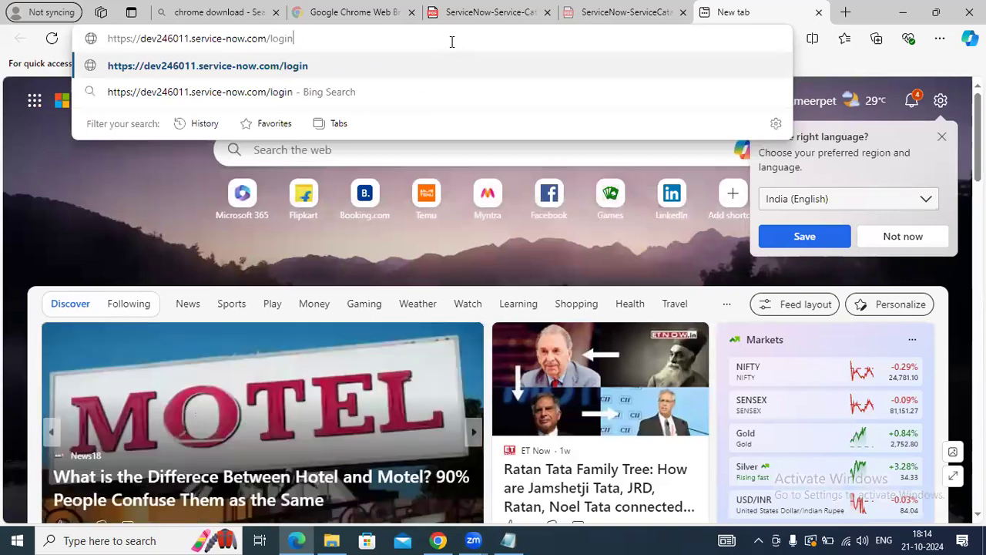
pyautogui.write('.do')
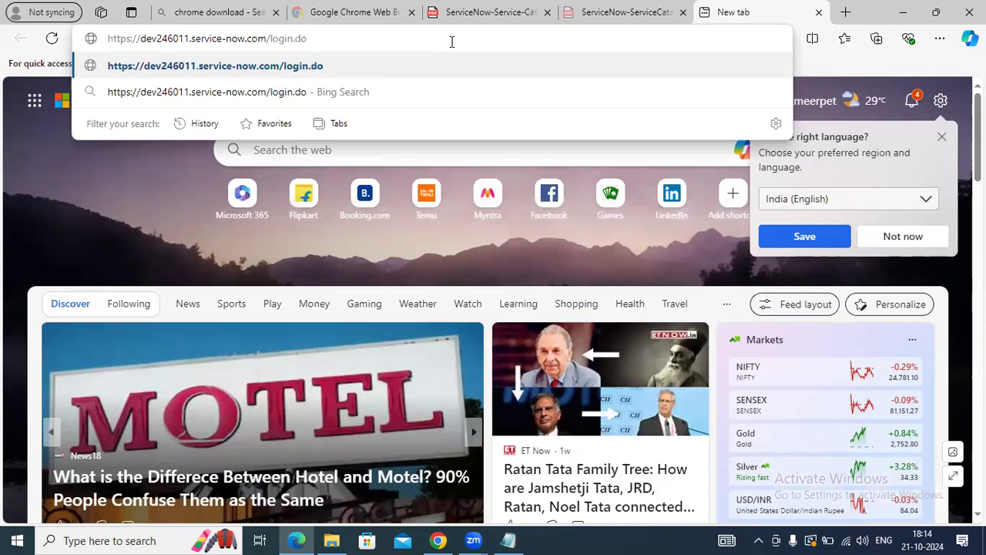
pyautogui.press('Return')
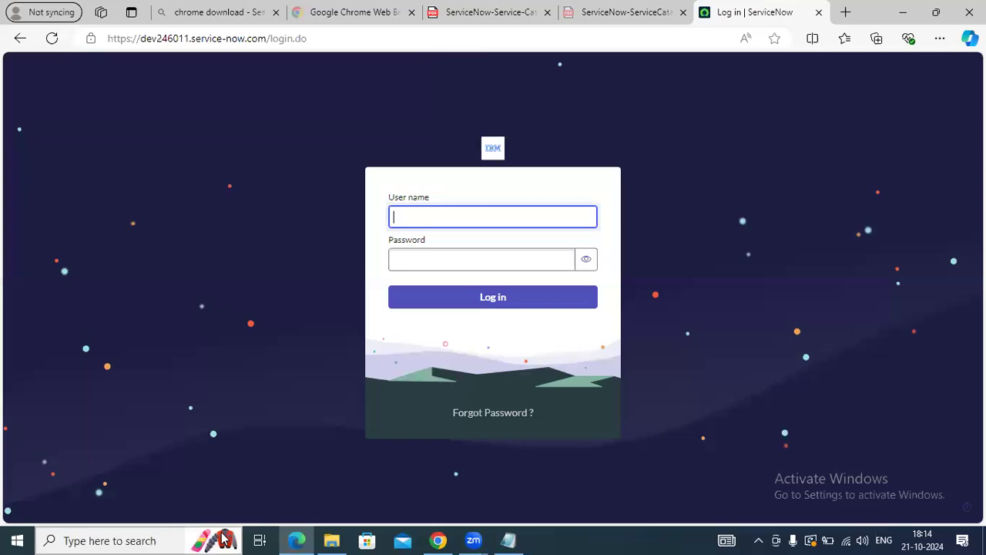
# Copy the noted user name from Notepad into the login User name field
pyautogui.click(509, 540)
pyautogui.moveTo(158, 100); pyautogui.dragTo(121, 96)
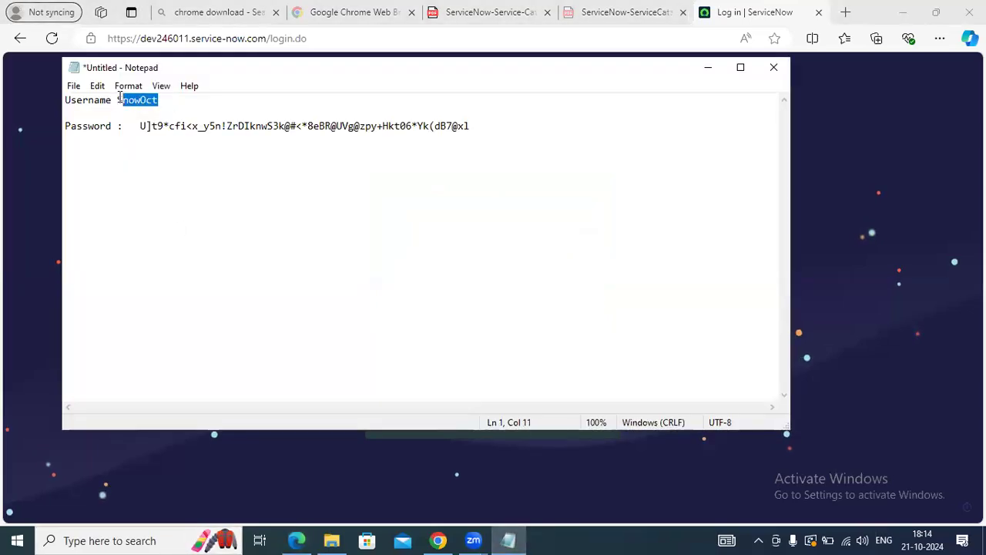
pyautogui.hotkey('alt', 'Tab')
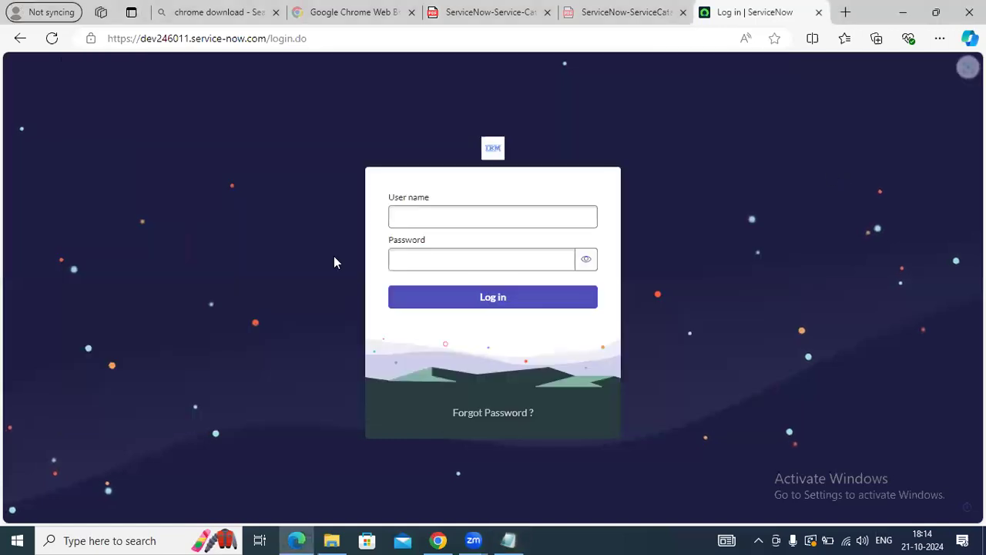
pyautogui.click(441, 218)
pyautogui.hotkey('ctrl', 'v')
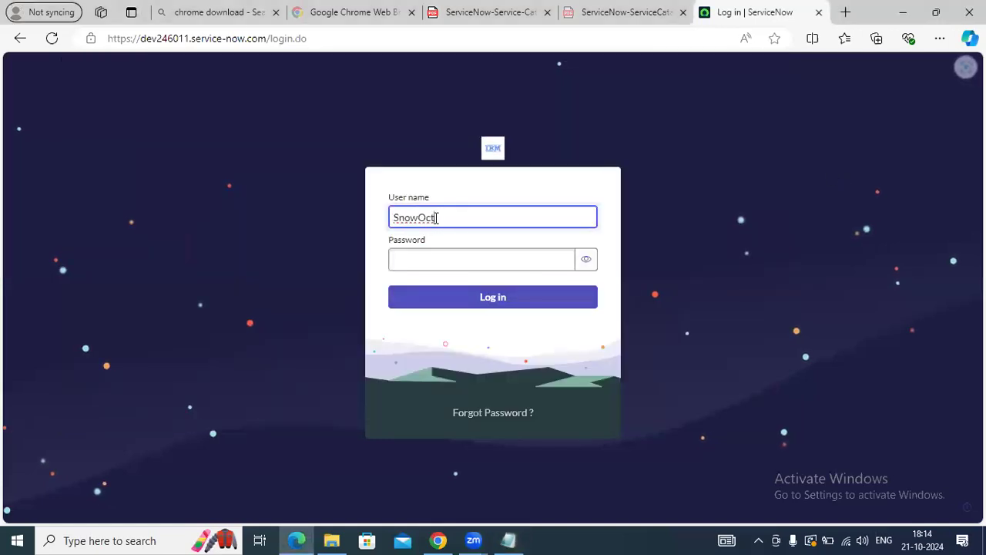
# Copy the noted password into the Password field and log in
pyautogui.click(423, 261)
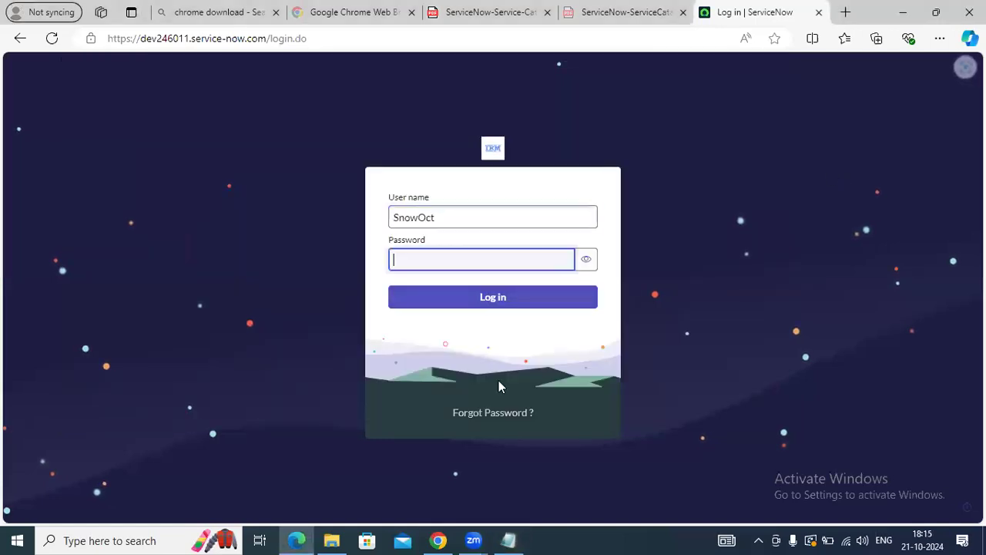
pyautogui.click(510, 539)
pyautogui.moveTo(472, 126); pyautogui.dragTo(142, 136)
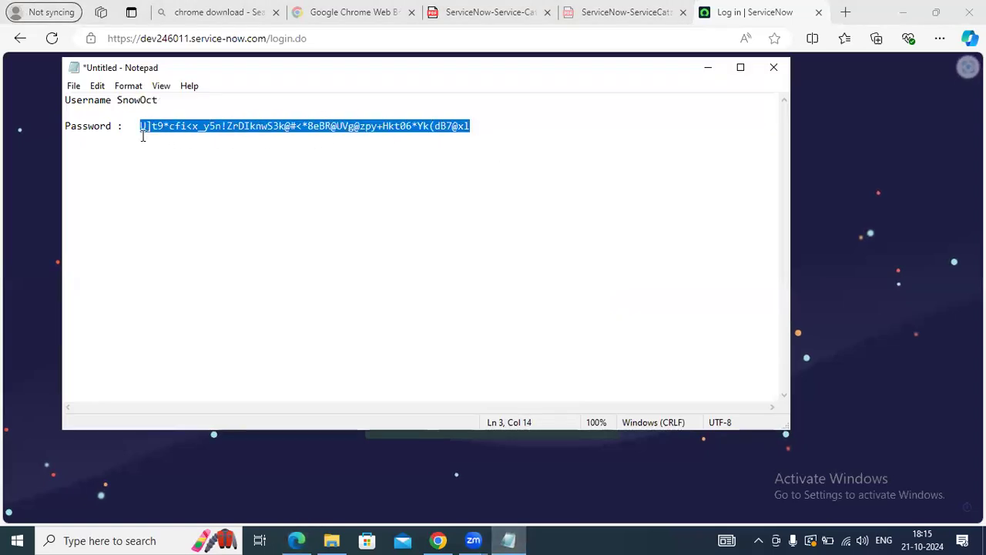
pyautogui.hotkey('alt', 'Tab')
pyautogui.click(454, 264)
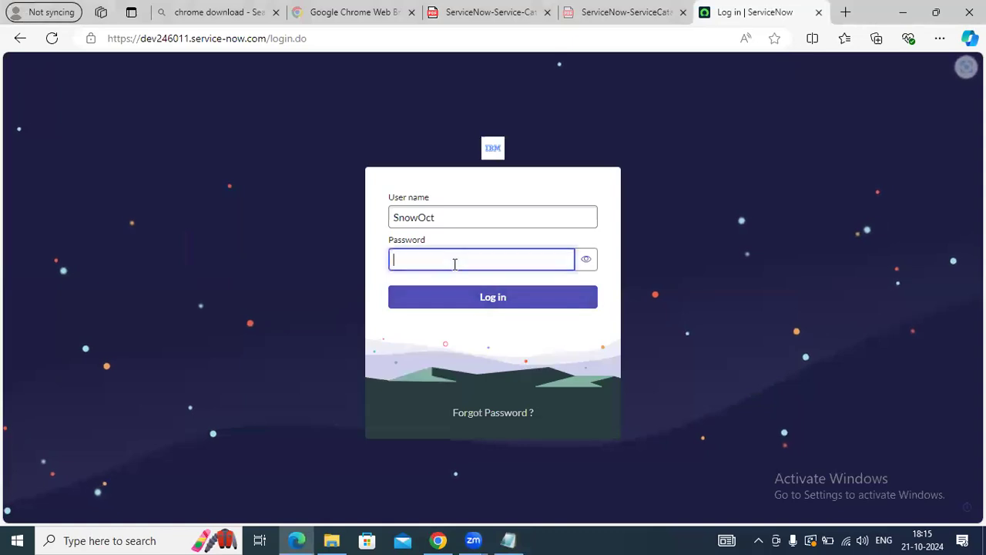
pyautogui.hotkey('ctrl', 'v')
pyautogui.click(456, 302)
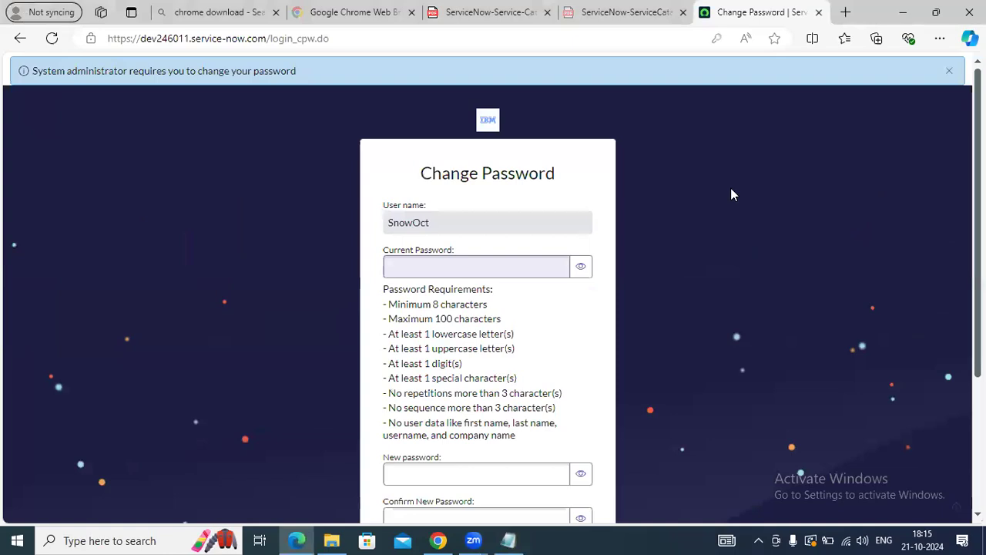
# Paste the current password, enter and confirm a new password, and submit
pyautogui.scroll(-2, 735, 195)
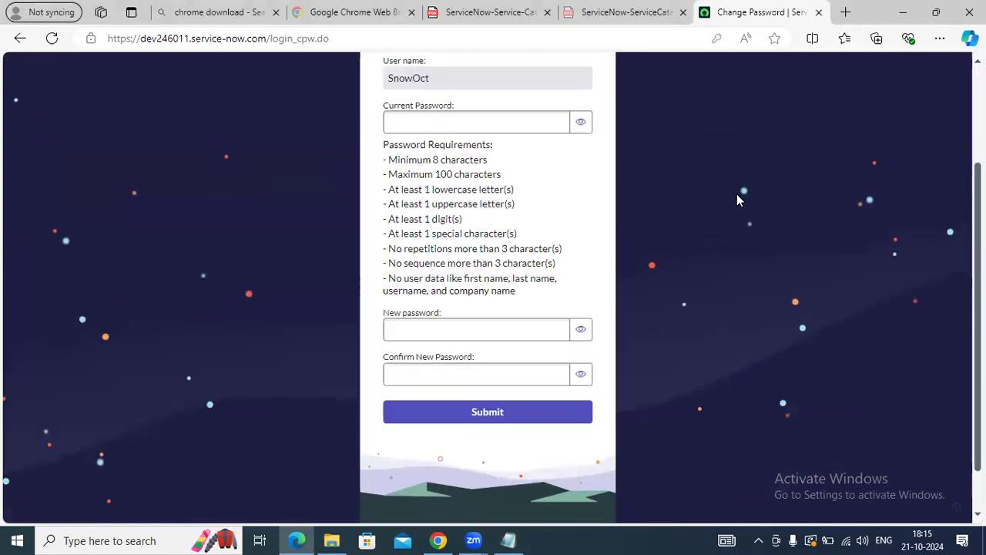
pyautogui.click(516, 121)
pyautogui.hotkey('ctrl', 'v')
pyautogui.click(527, 312)
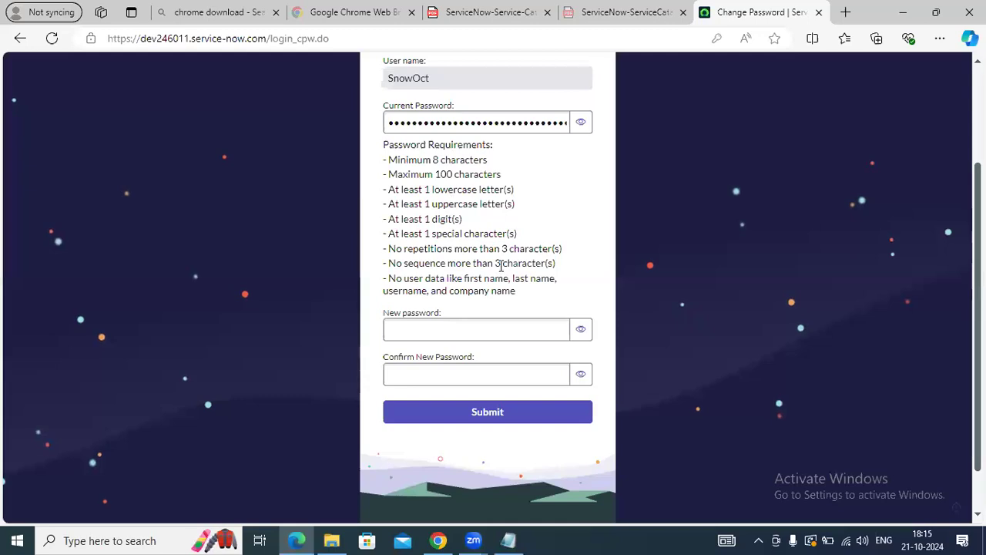
pyautogui.click(439, 330)
pyautogui.click(439, 330)
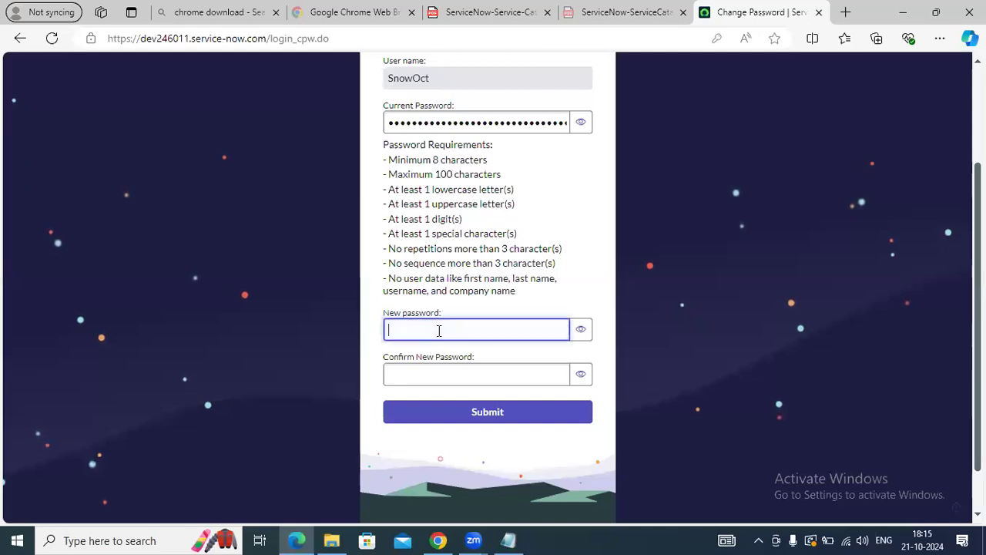
pyautogui.write('**********')
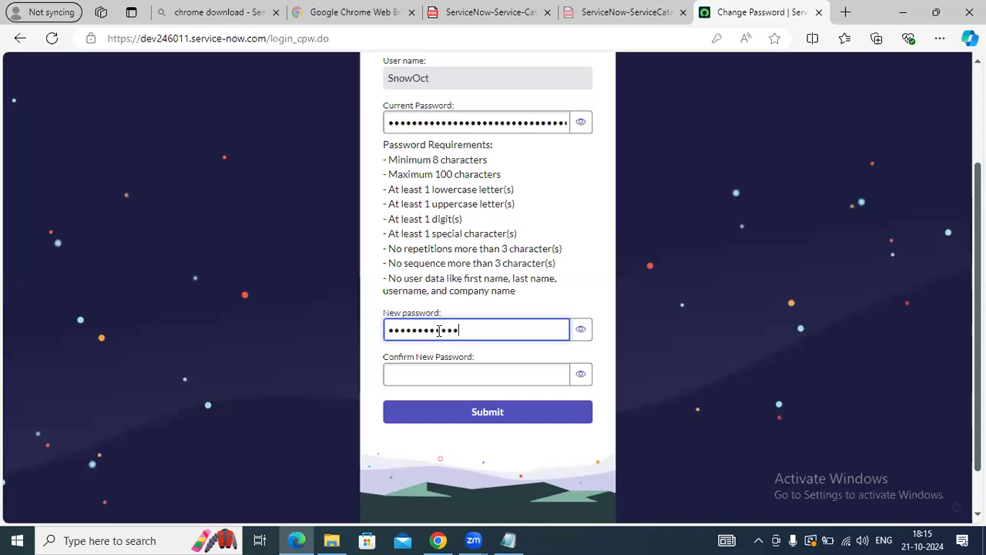
pyautogui.click(443, 369)
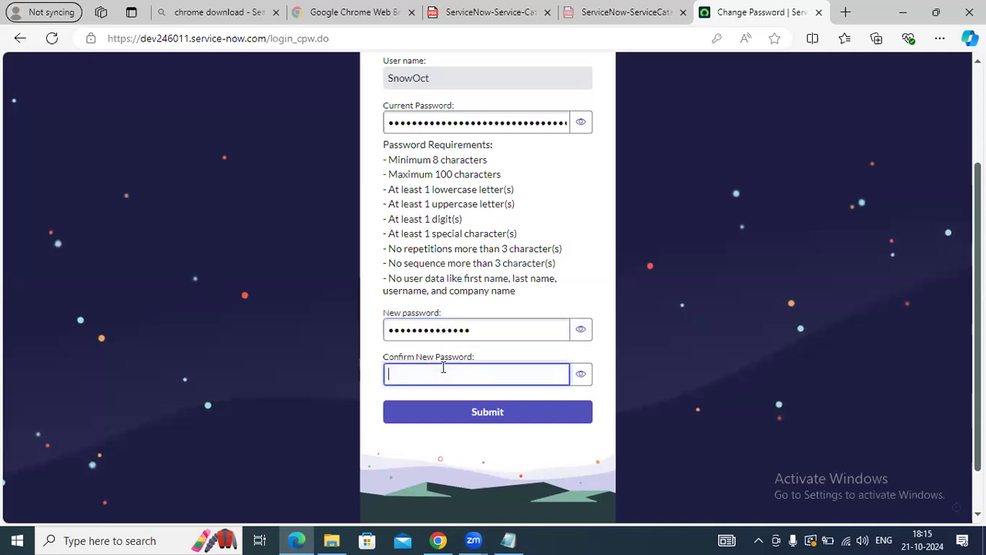
pyautogui.write('***********')
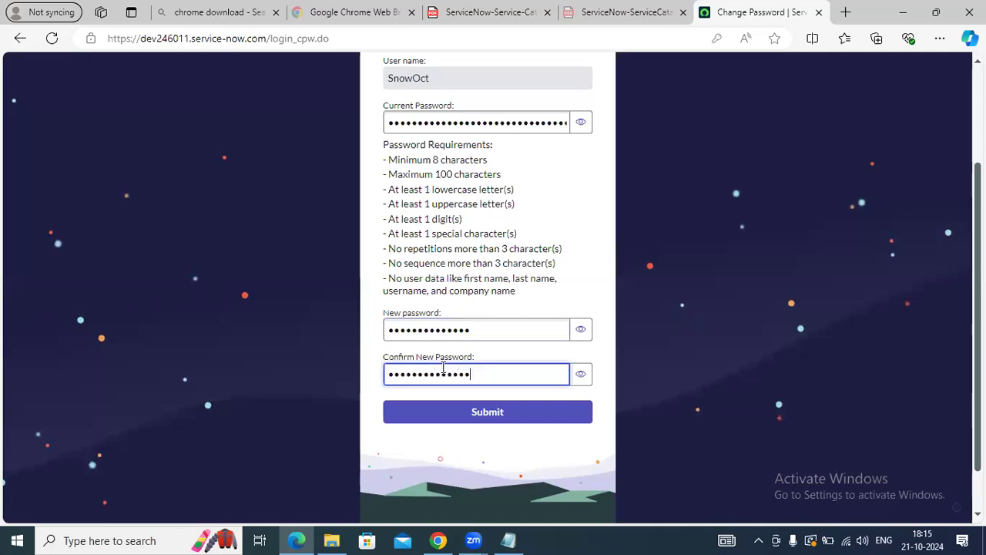
pyautogui.click(523, 414)
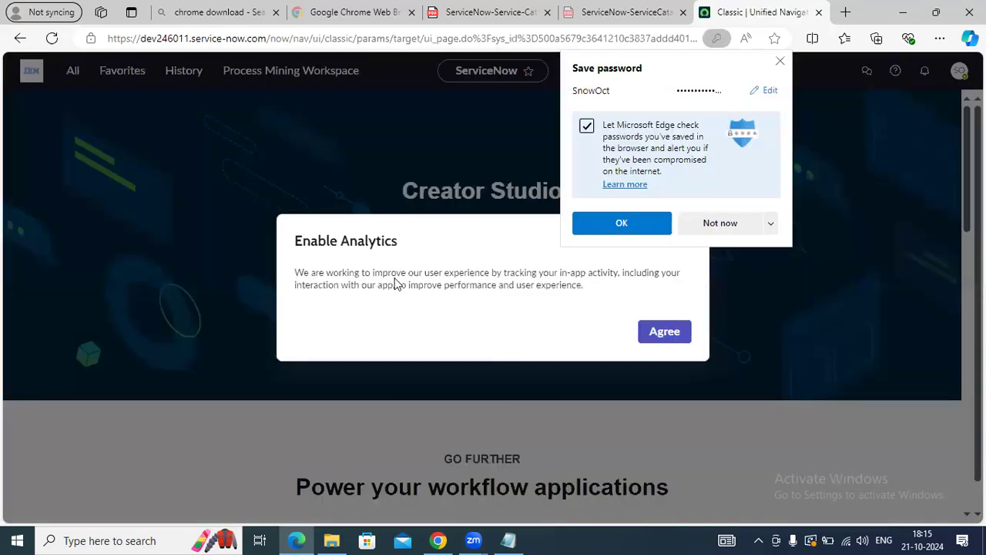
# Dismiss the save-password popup, agree to Enable Analytics, and step through the welcome tour to Got it!
pyautogui.click(781, 63)
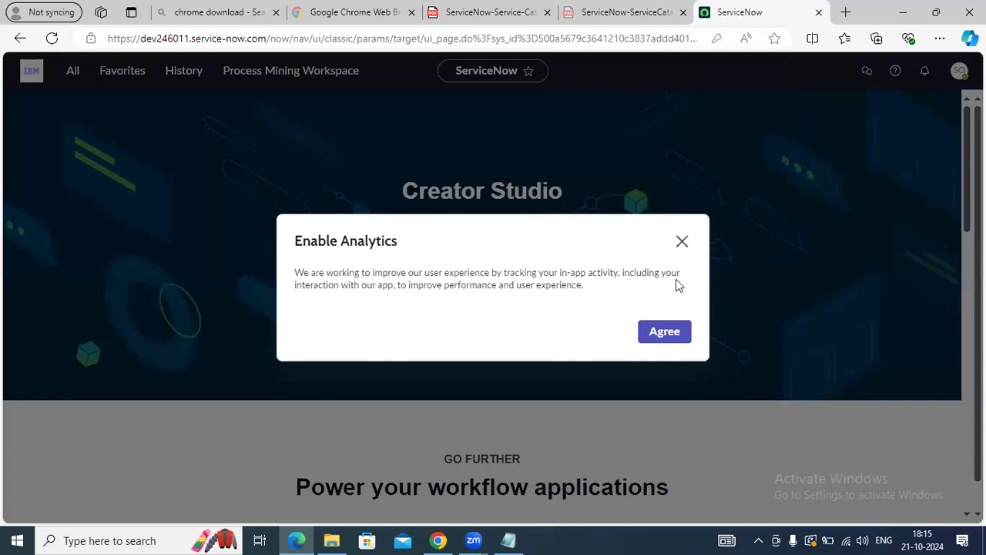
pyautogui.click(664, 331)
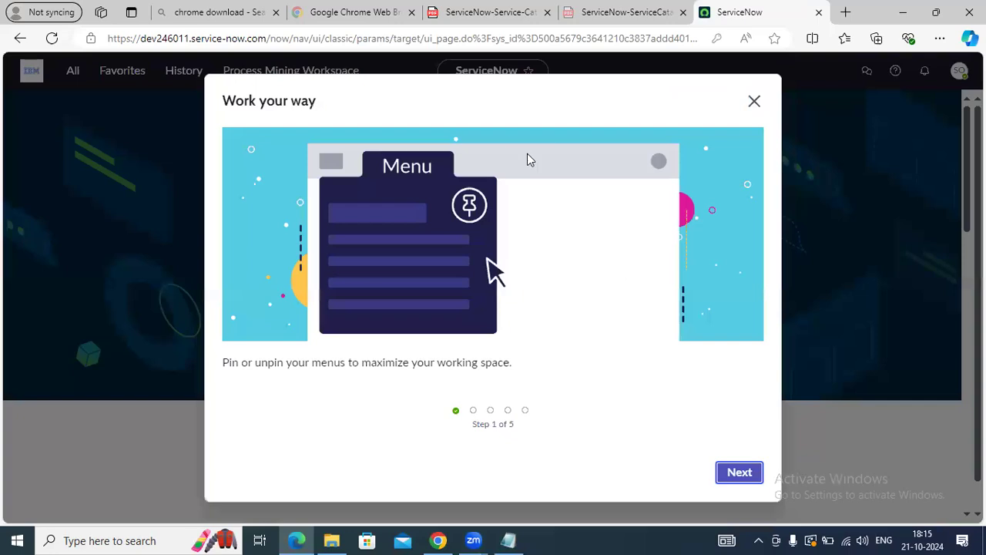
pyautogui.click(740, 473)
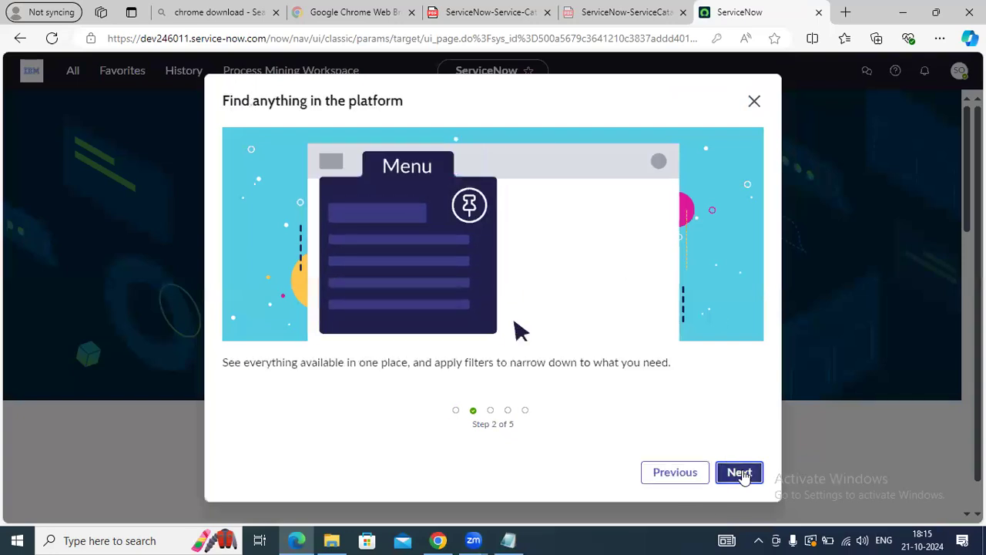
pyautogui.click(740, 472)
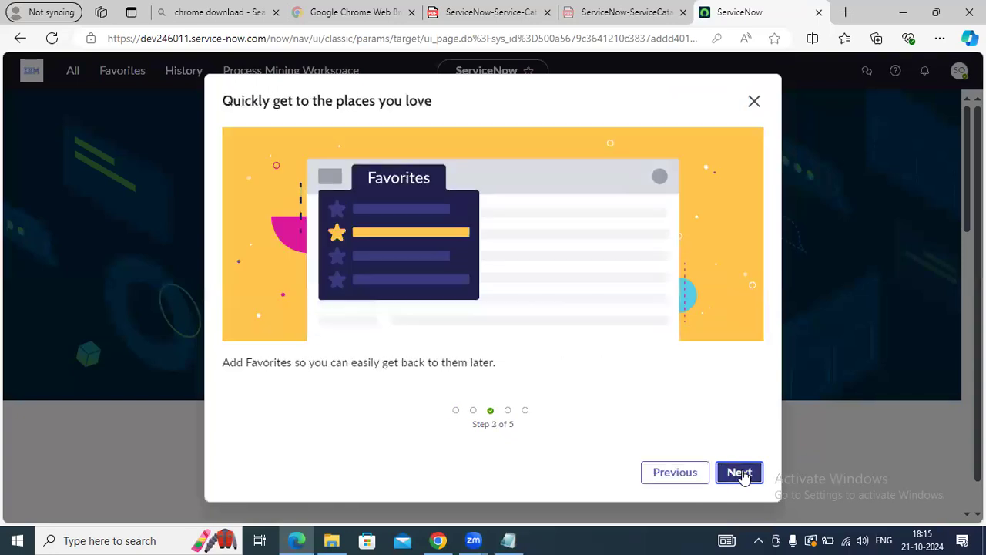
pyautogui.click(740, 473)
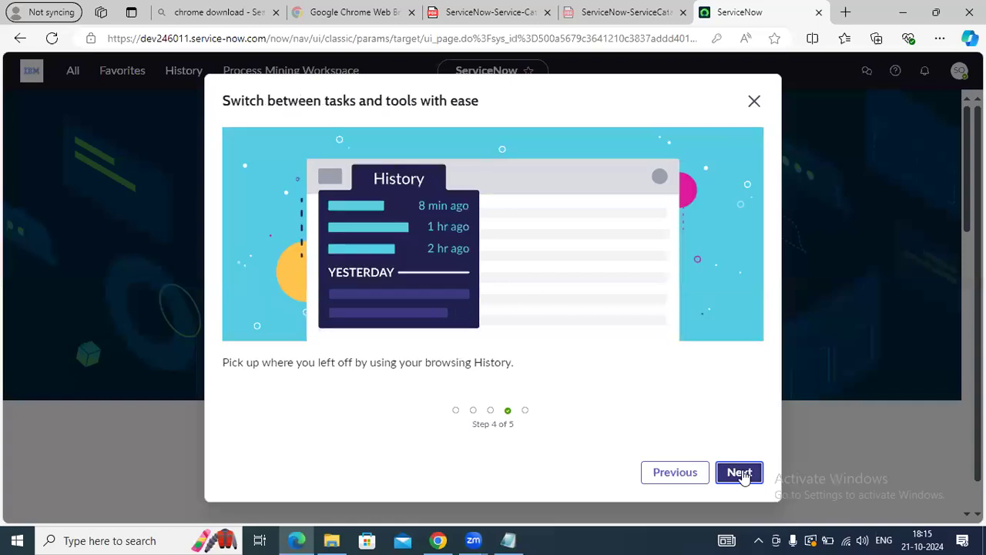
pyautogui.click(672, 469)
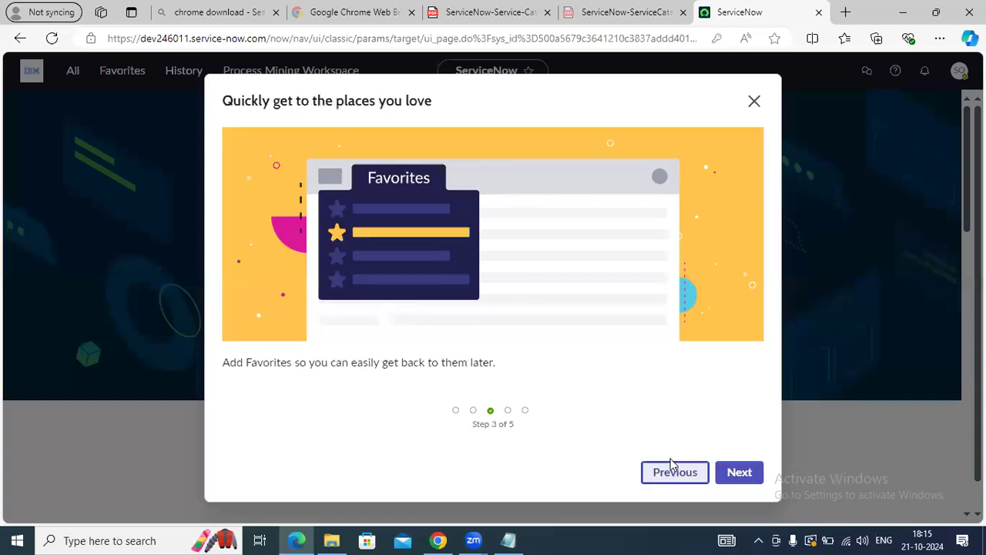
pyautogui.click(694, 473)
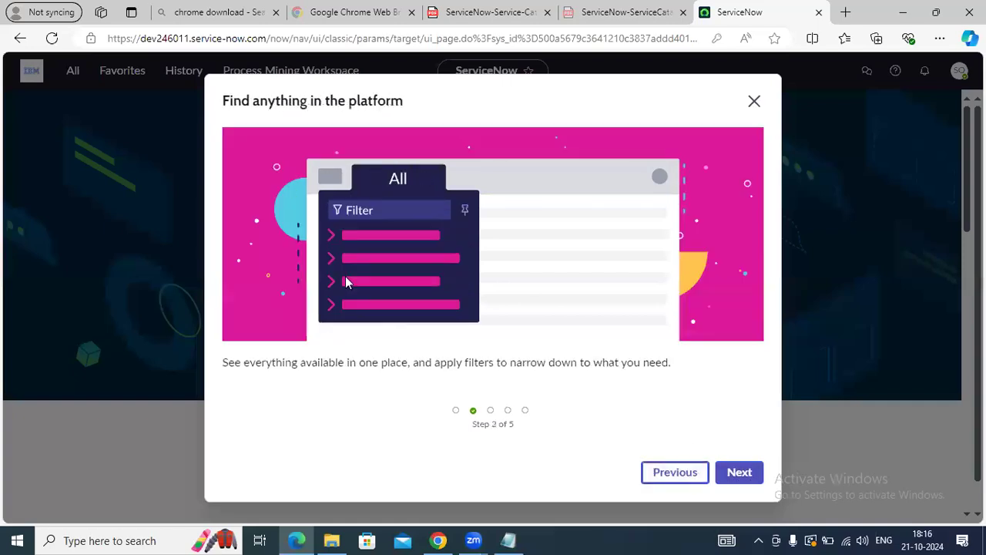
pyautogui.click(740, 472)
pyautogui.click(740, 473)
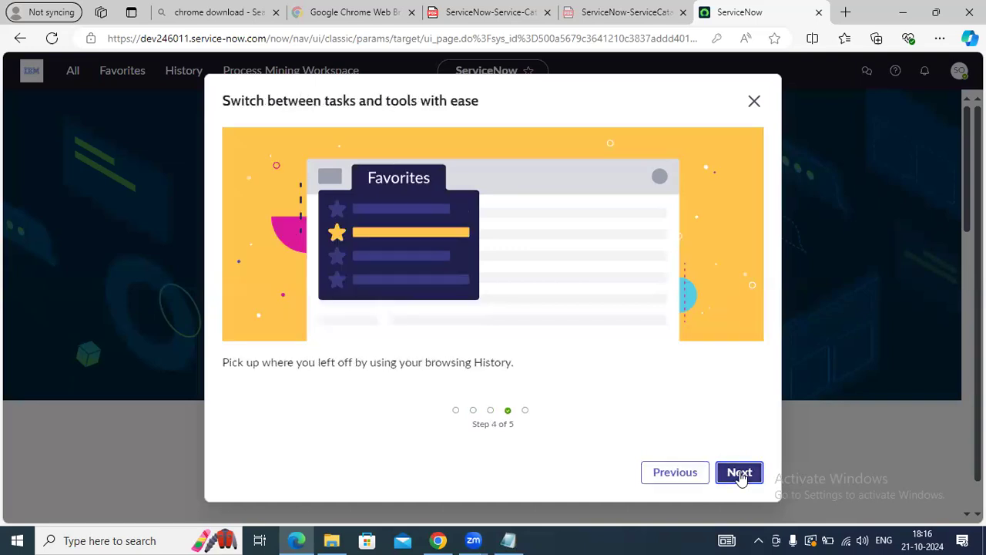
pyautogui.click(740, 472)
pyautogui.click(736, 473)
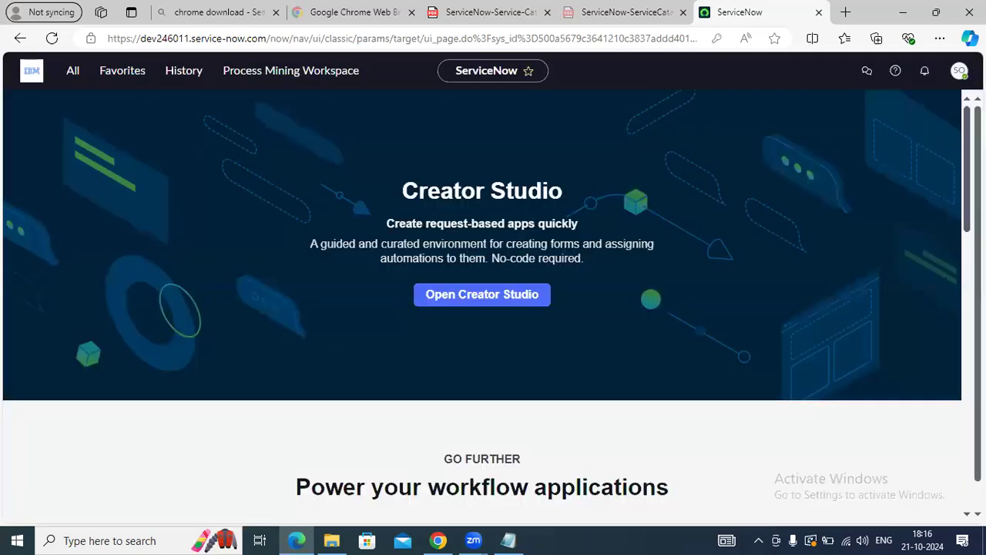
# Browse the profile menu and All navigator, then switch to the administrator's Chrome window
pyautogui.click(959, 70)
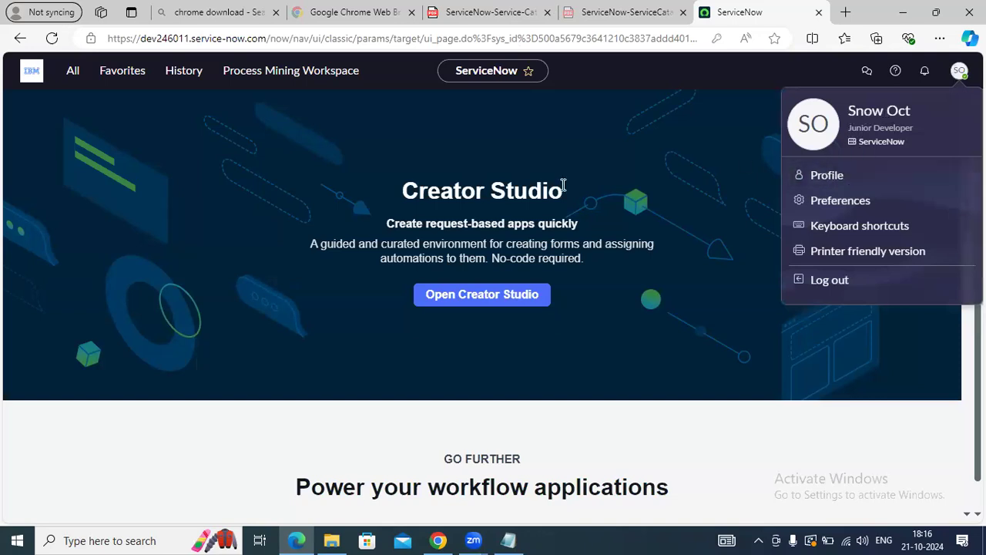
pyautogui.click(674, 164)
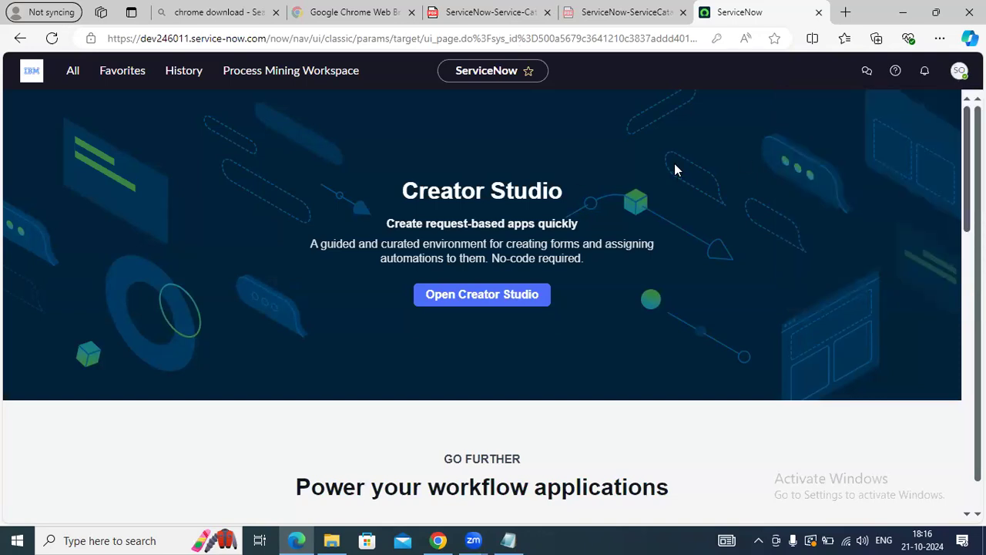
pyautogui.click(75, 74)
pyautogui.click(22, 145)
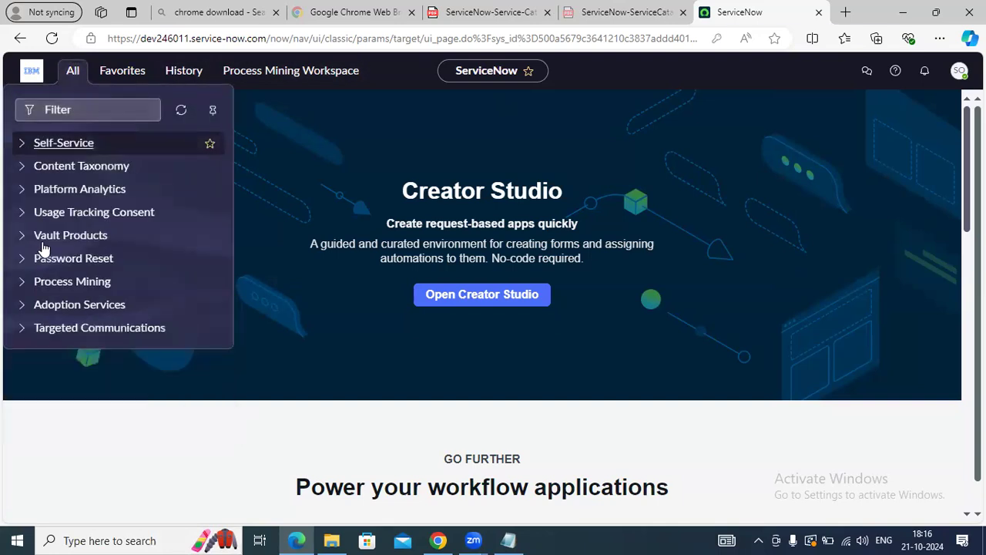
pyautogui.click(299, 123)
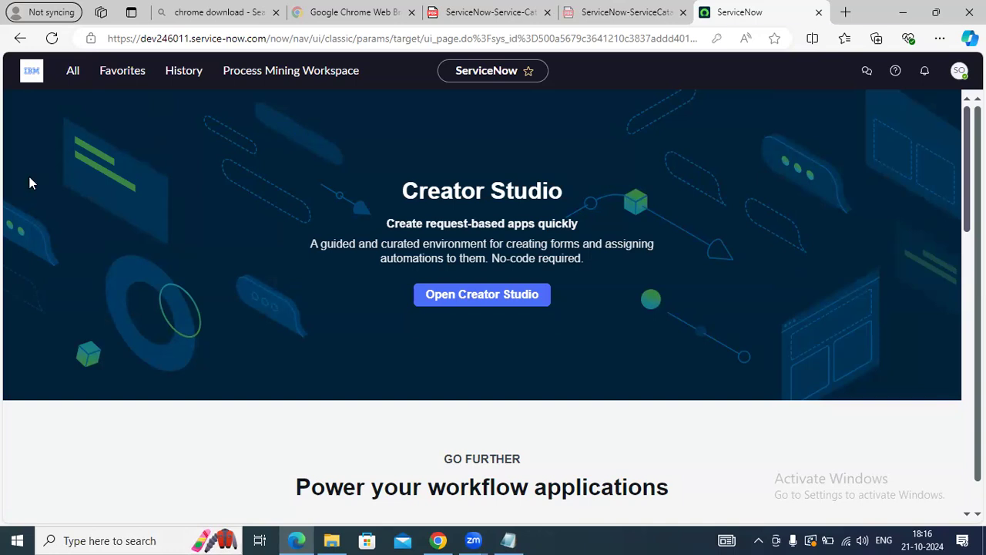
pyautogui.click(72, 77)
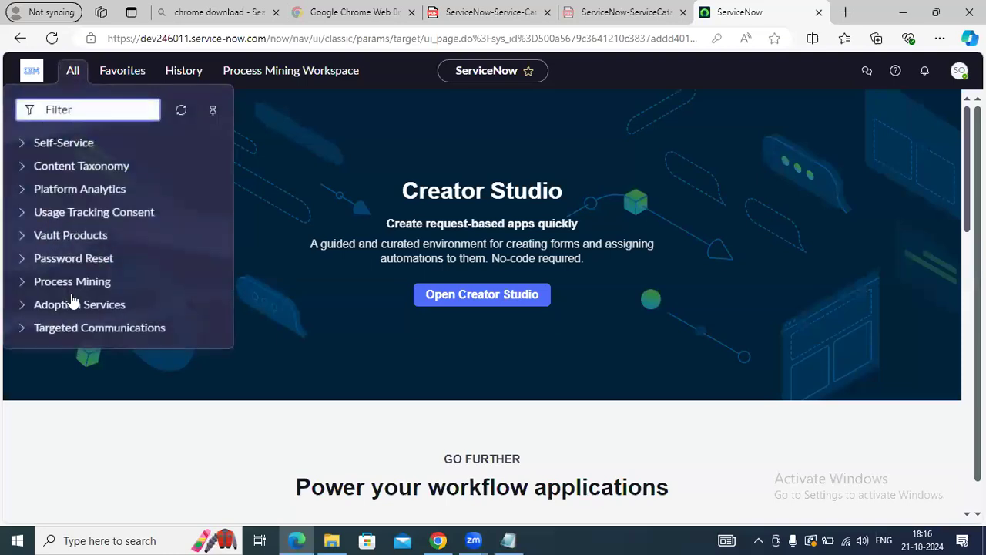
pyautogui.click(329, 179)
pyautogui.click(438, 540)
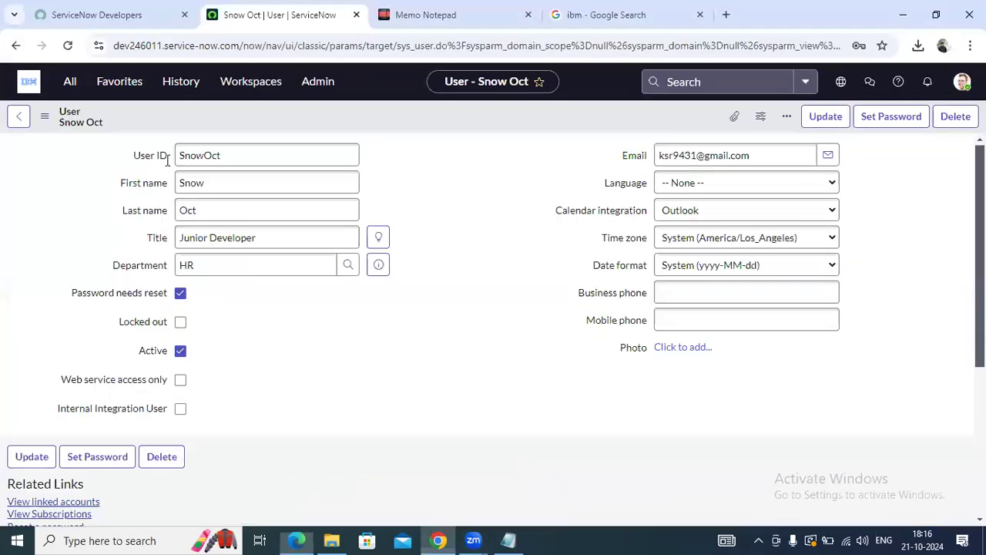
# Clear the old users filter in the All navigator, collapse Self-Service, then Alt+Tab to Memo Notepad
pyautogui.click(60, 83)
pyautogui.click(141, 120)
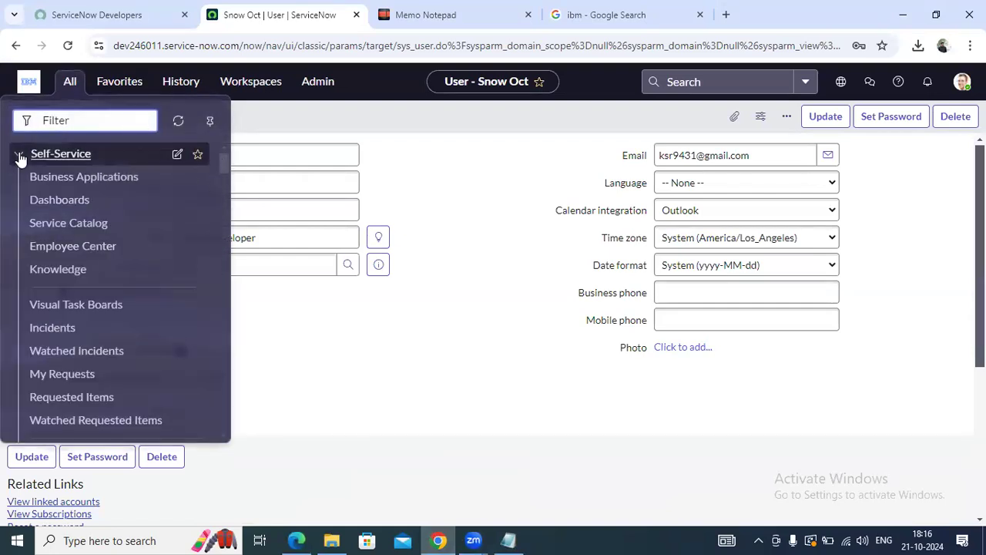
pyautogui.click(19, 154)
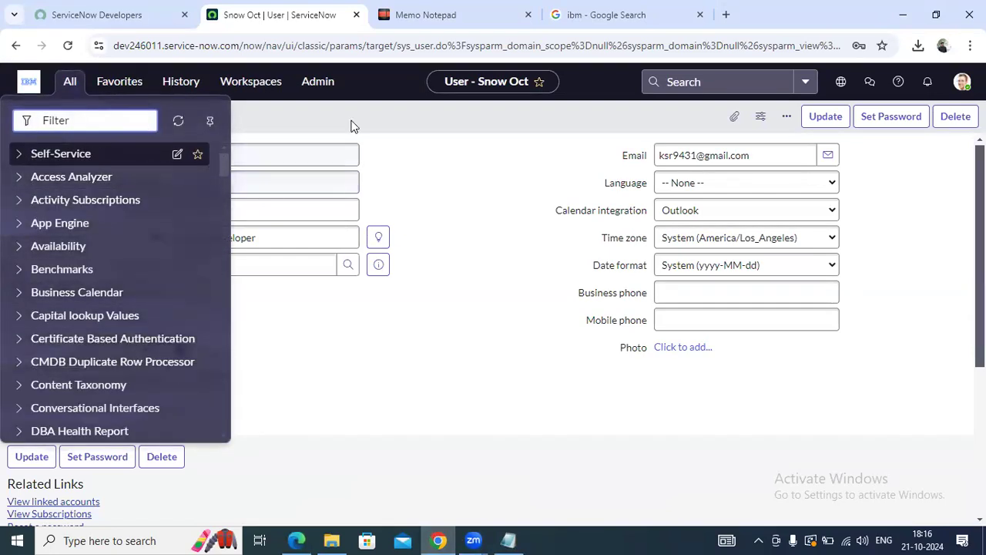
pyautogui.click(345, 125)
pyautogui.hotkey('alt', 'Tab')
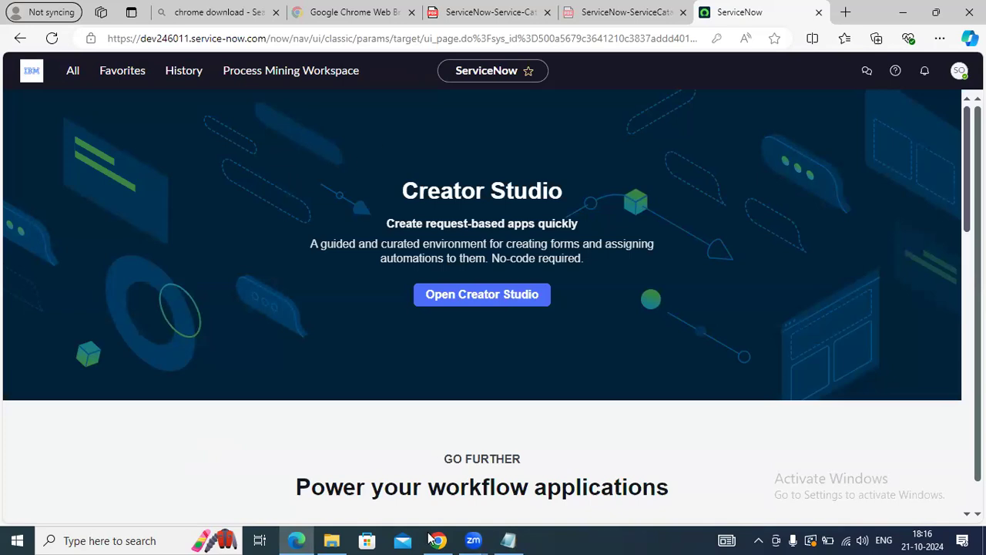
pyautogui.hotkey('alt', 'Tab')
# Under Groups, add the line 'Servicenow Developer -- Stories'
pyautogui.click(322, 151)
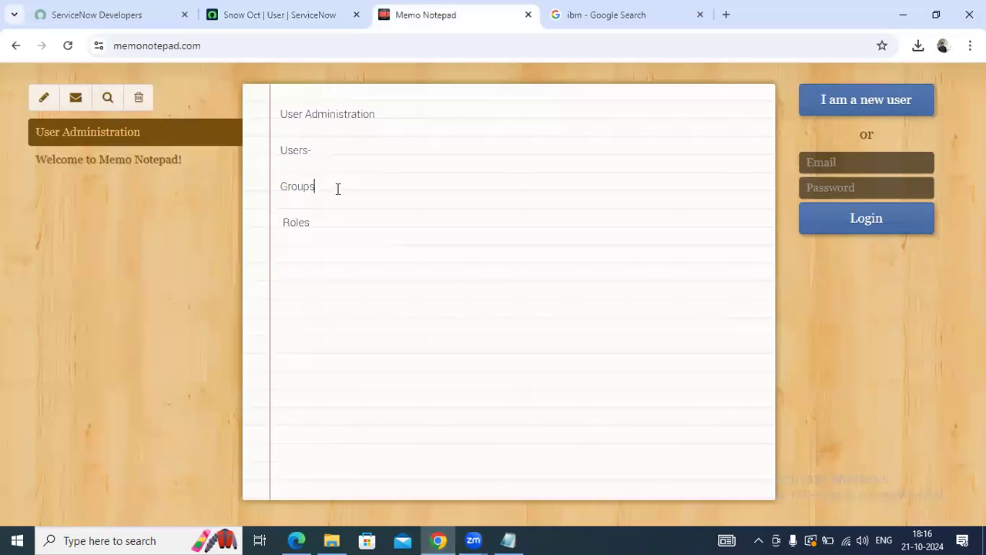
pyautogui.write('--')
pyautogui.press('Return')
pyautogui.write('Servicenow Developer')
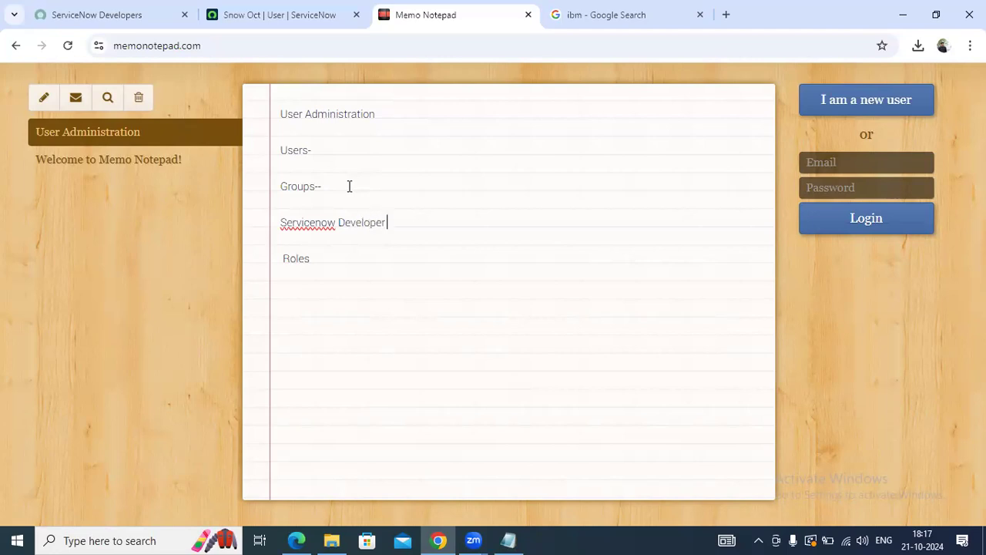
pyautogui.write(' --')
pyautogui.press('Return')
# Add 'ServiceNow Support- Incident, task' below it, correcting the Support spelling
pyautogui.write('ServiceNow Supoo')
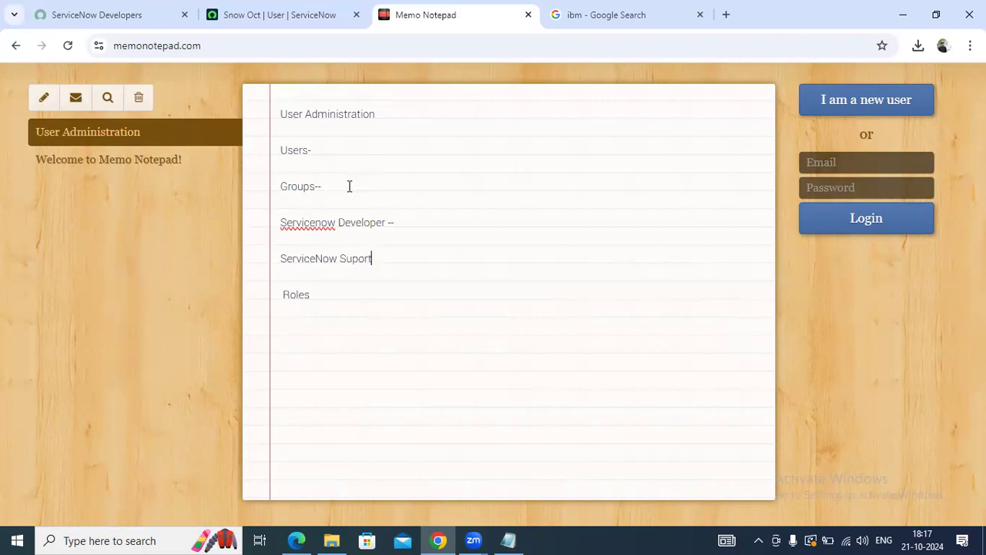
pyautogui.write('-')
pyautogui.click(359, 258)
pyautogui.write('p')
pyautogui.press('BackSpace')
pyautogui.write('p')
pyautogui.click(399, 258)
pyautogui.write('Incident')
pyautogui.write('s')
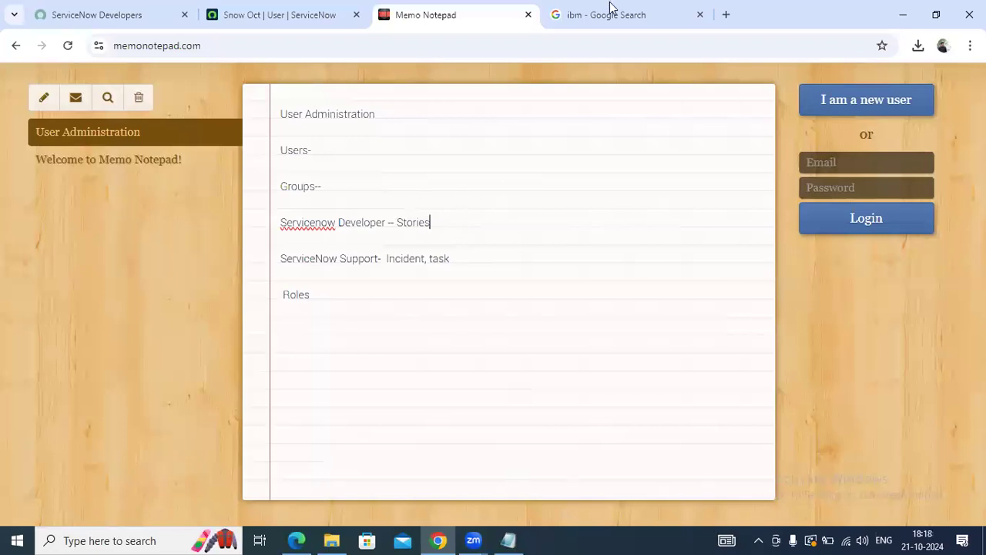
# Load the Google home page in the search tab
pyautogui.hotkey('ctrl', 'Tab')
pyautogui.click(305, 45)
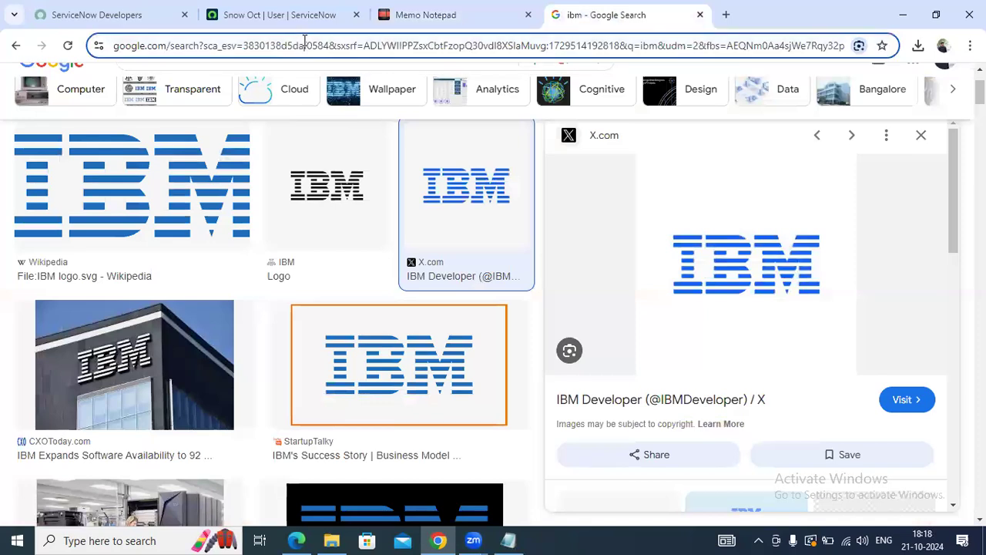
pyautogui.write('g')
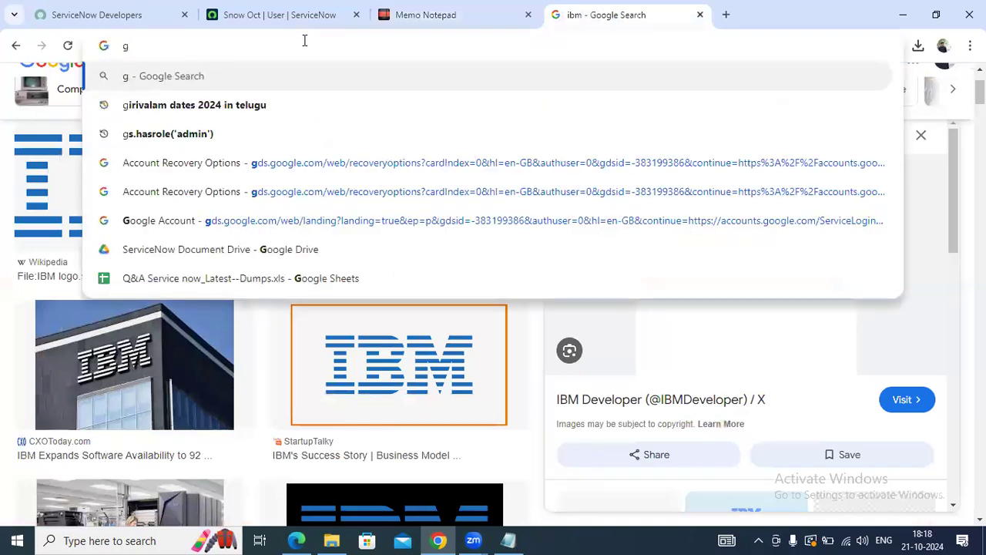
pyautogui.write('o')
pyautogui.press('BackSpace')
pyautogui.press('BackSpace')
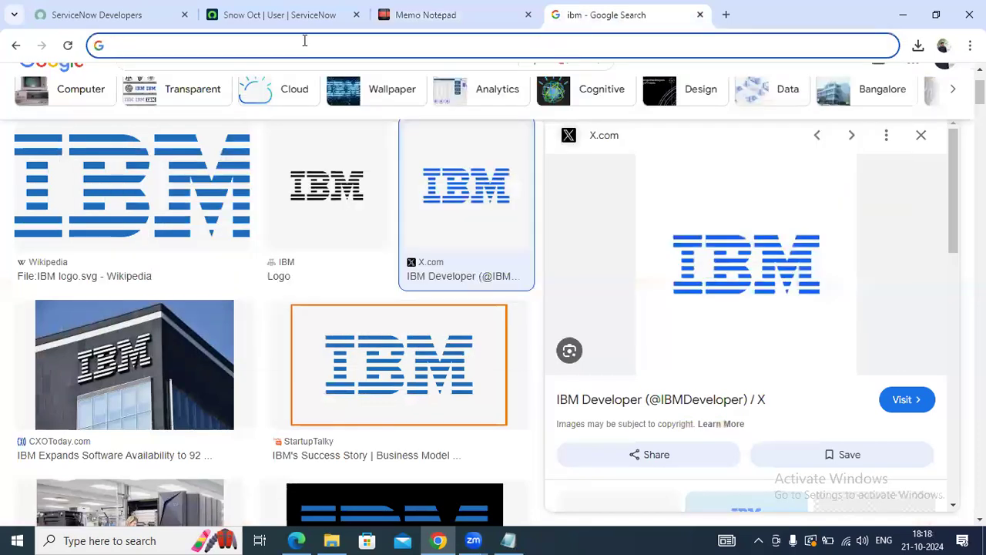
pyautogui.write('google')
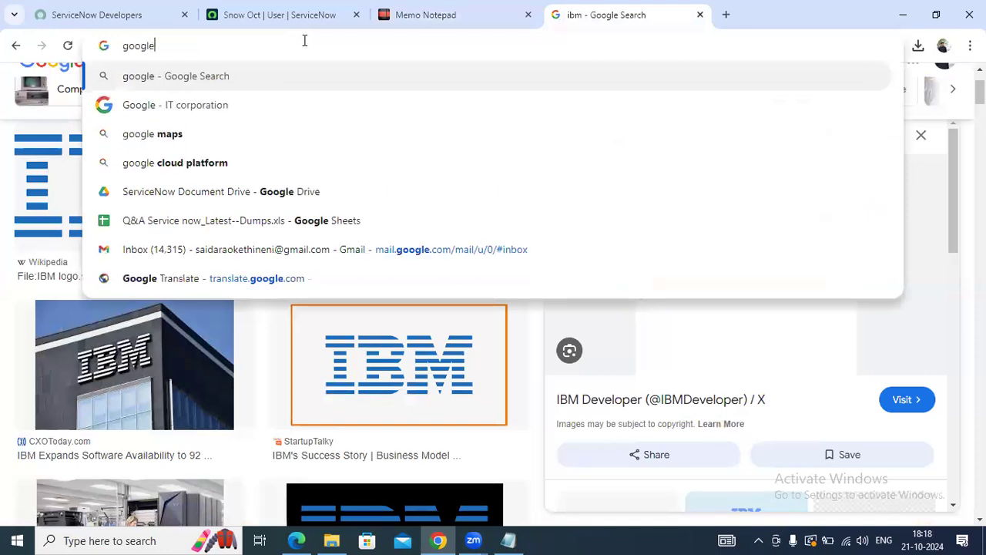
pyautogui.hotkey('ctrl', 'Return')
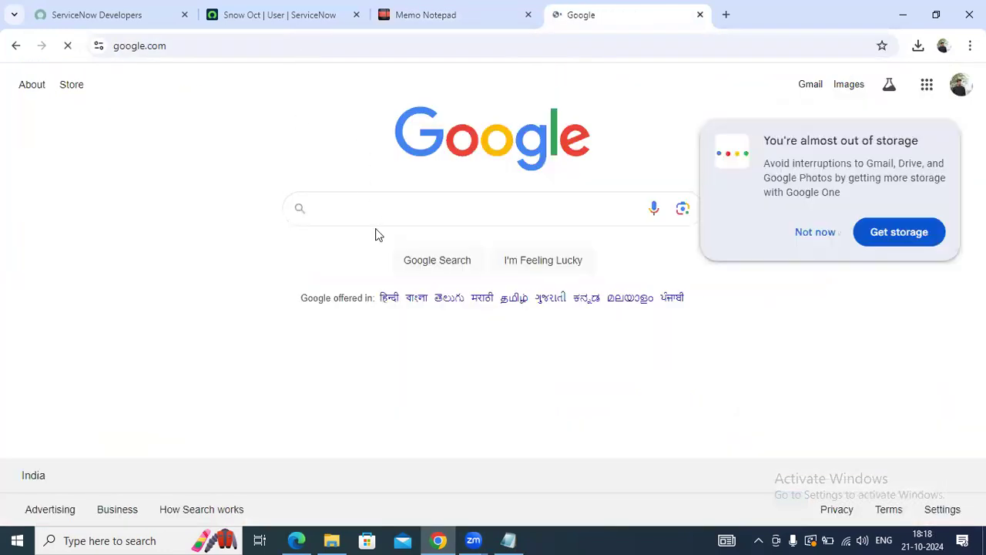
# Search 'groups in servicenow' and scroll through the AI Overview results
pyautogui.click(376, 206)
pyautogui.write('gro')
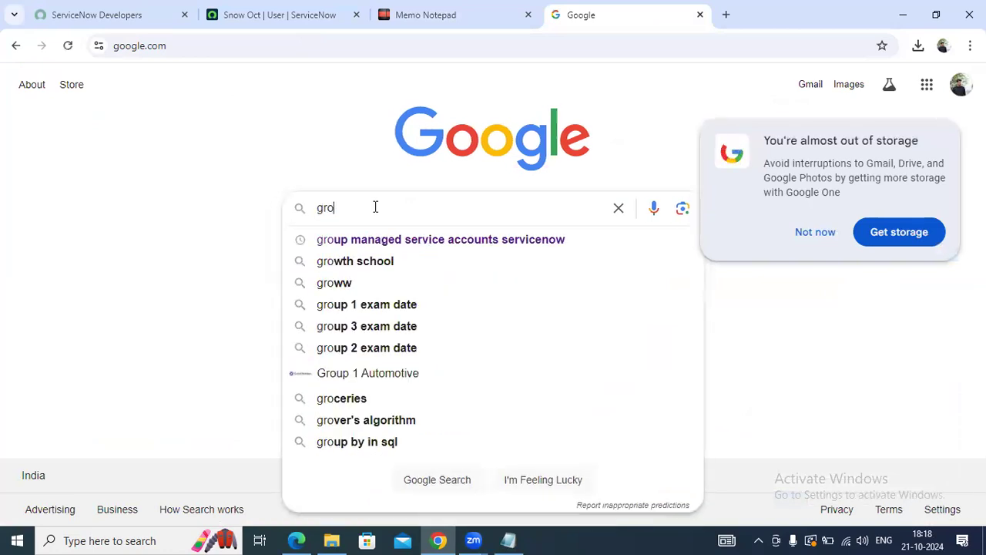
pyautogui.write('ups inser')
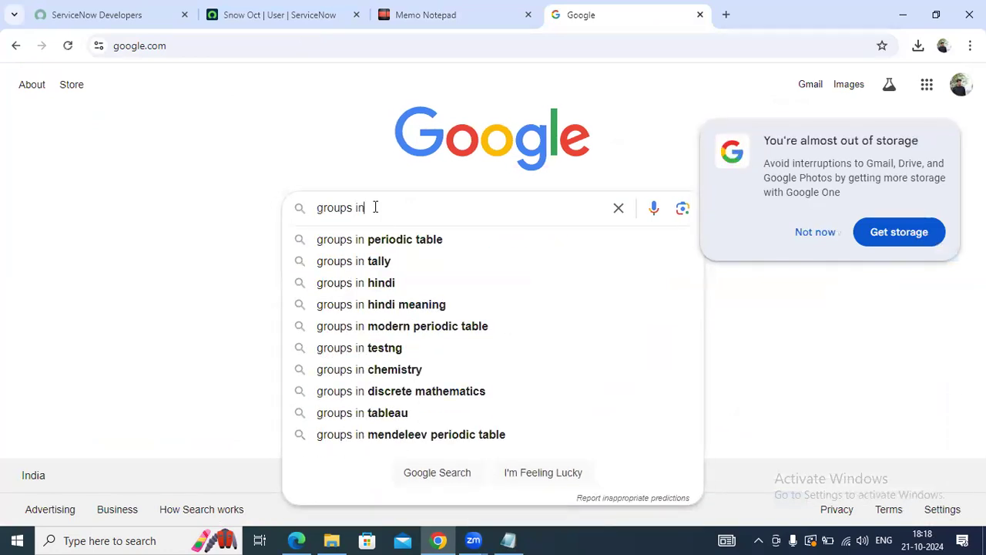
pyautogui.press('BackSpace')
pyautogui.press('BackSpace')
pyautogui.press('BackSpace')
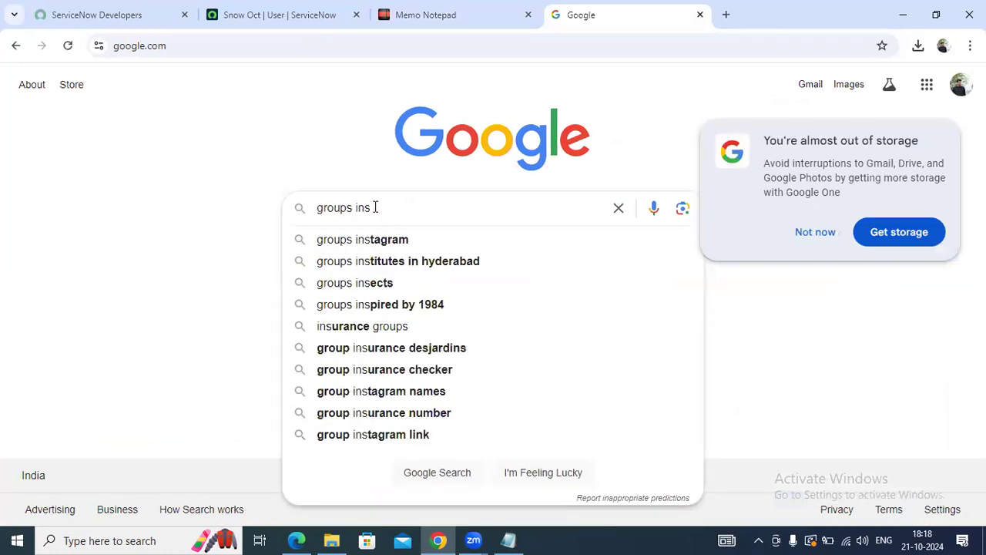
pyautogui.write('servic')
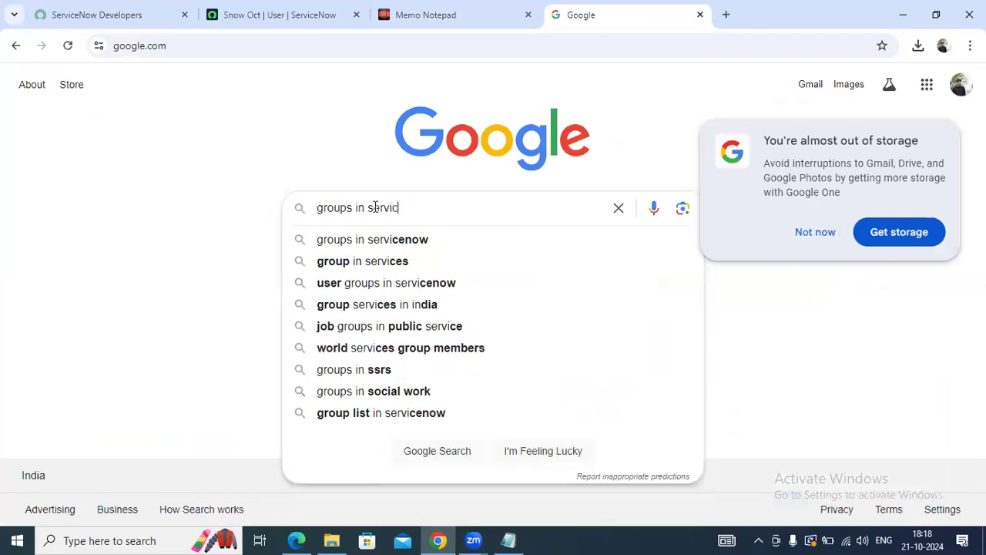
pyautogui.click(374, 242)
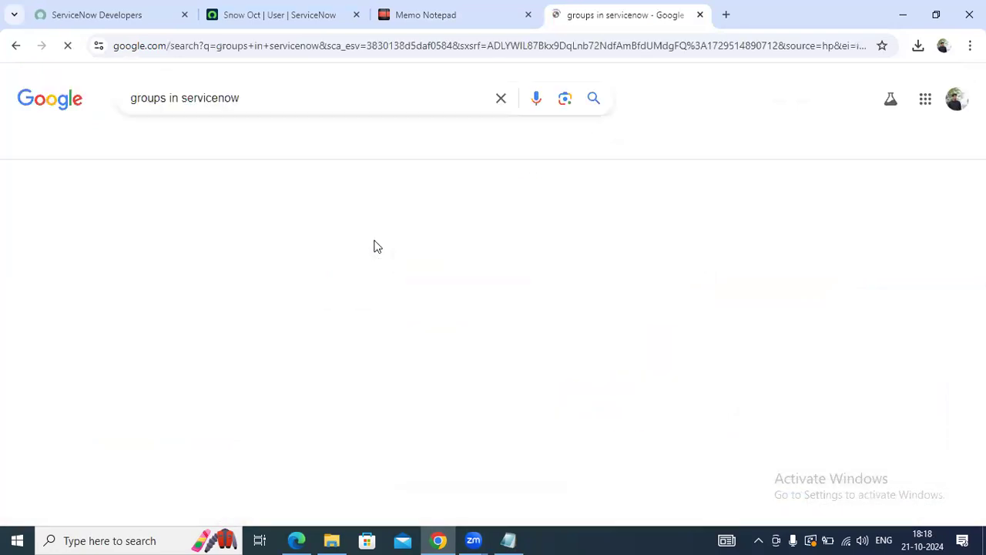
pyautogui.scroll(-1, 309, 323)
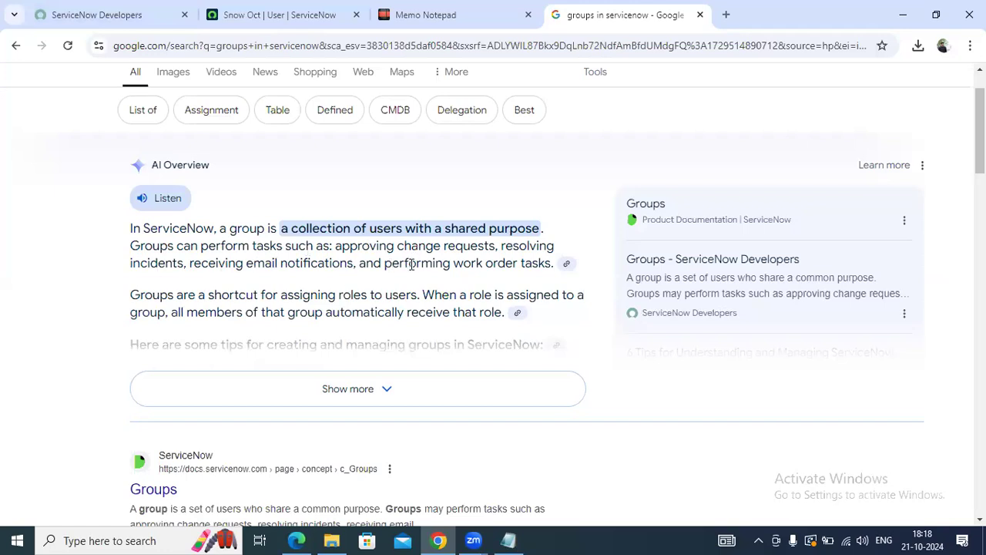
pyautogui.scroll(-2, 298, 310)
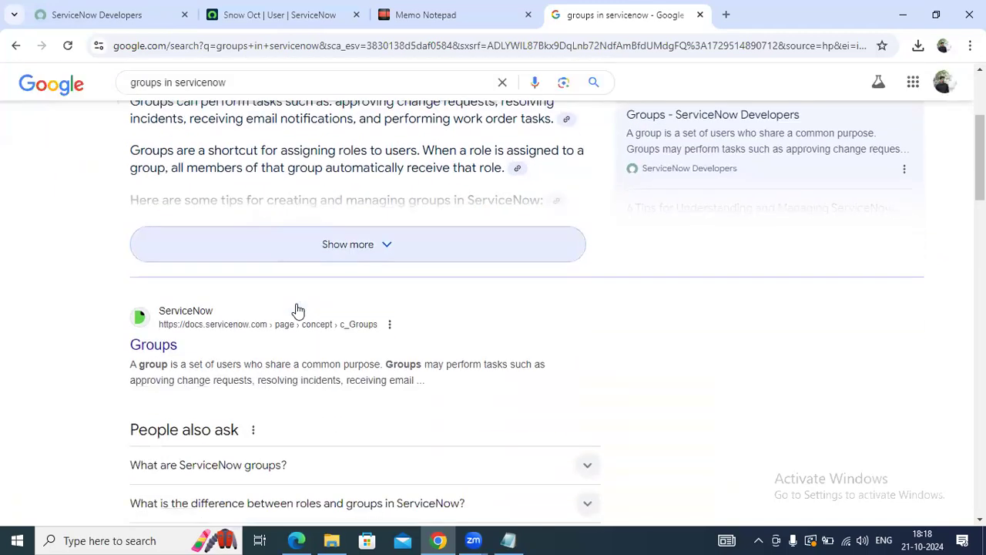
pyautogui.scroll(3, 298, 310)
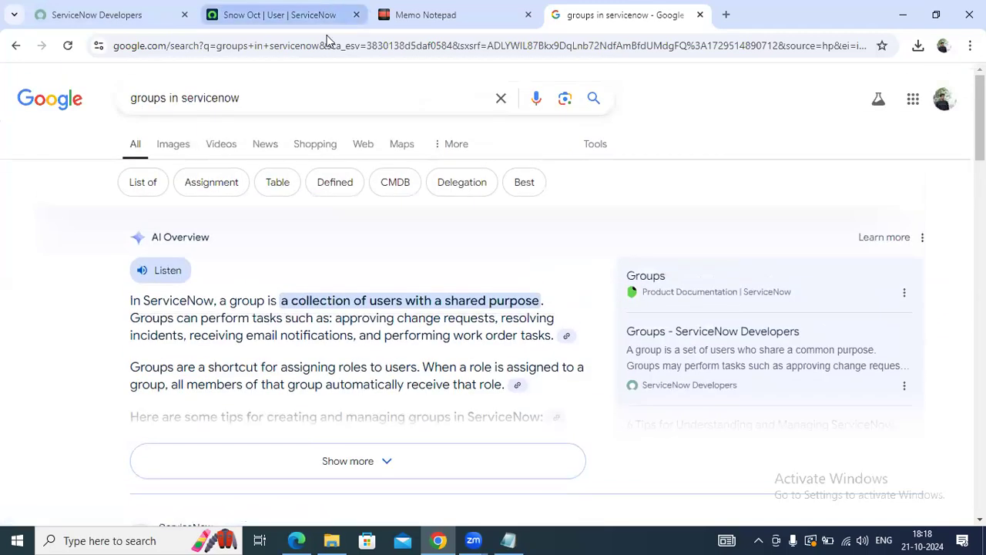
# Open User Administration > Groups from the All menu in a new tab
pyautogui.click(316, 16)
pyautogui.click(68, 81)
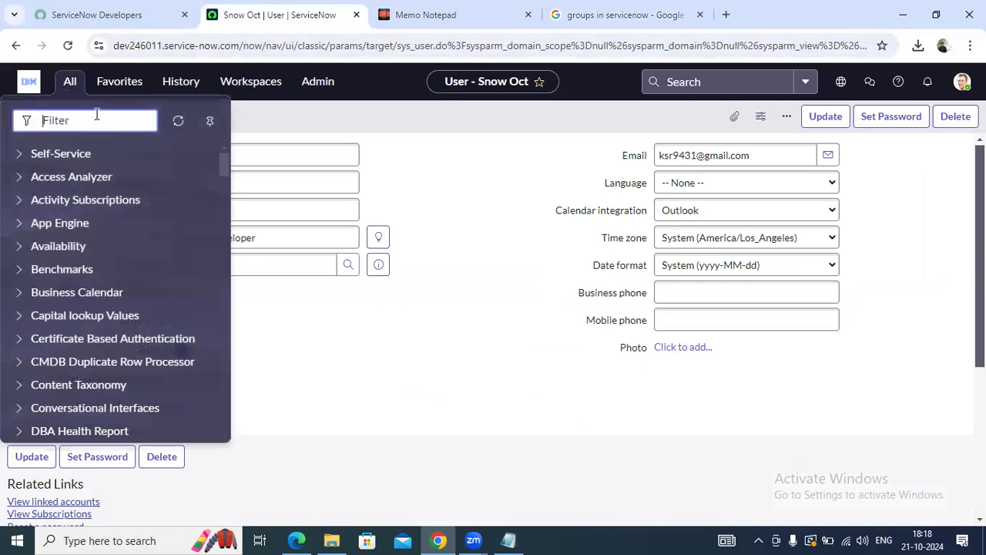
pyautogui.scroll(-10, 211, 393)
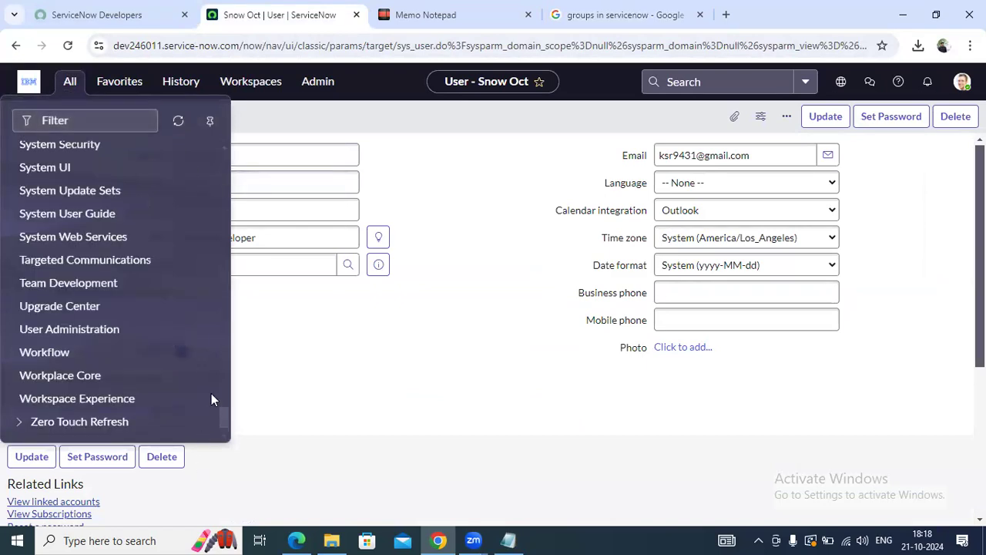
pyautogui.click(17, 339)
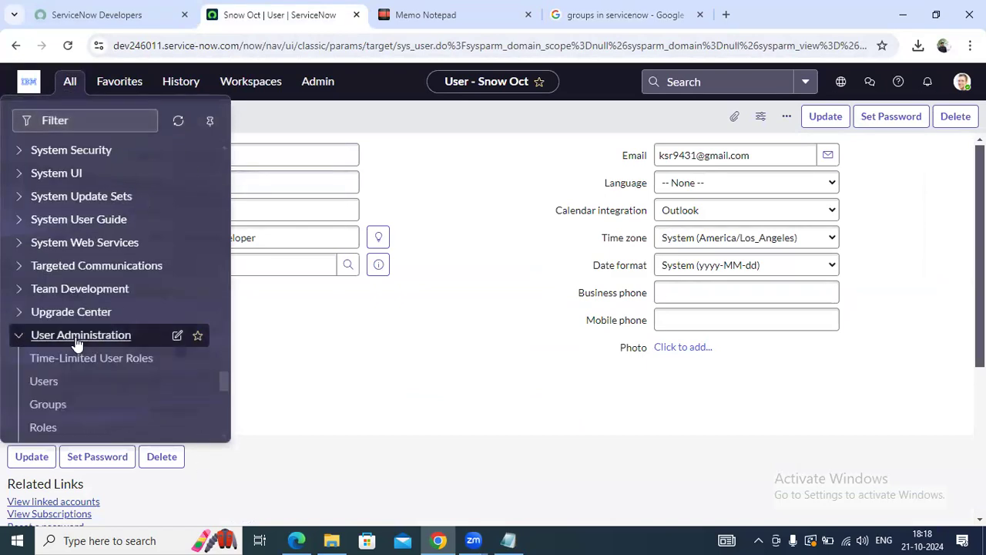
pyautogui.scroll(-1, 71, 332)
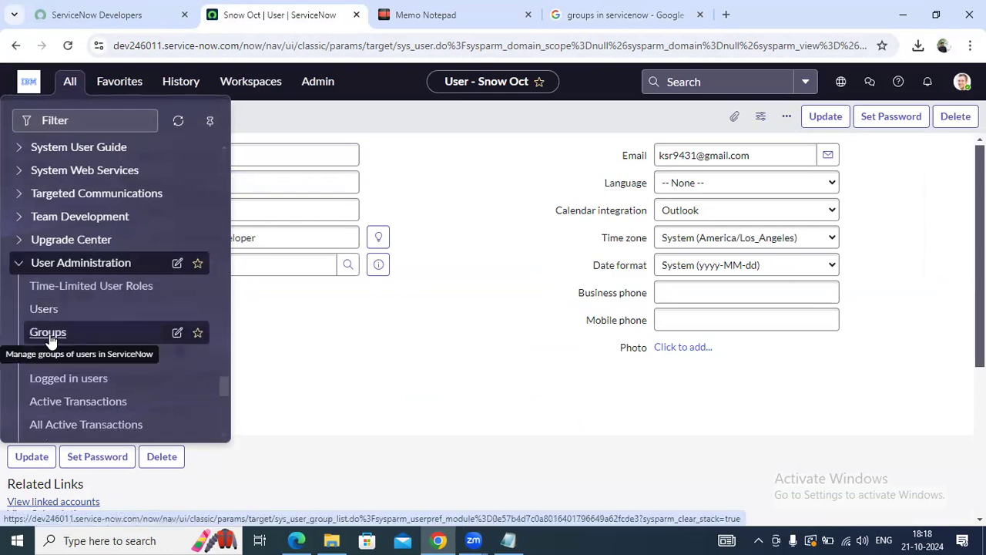
pyautogui.middleClick(49, 337)
pyautogui.click(385, 15)
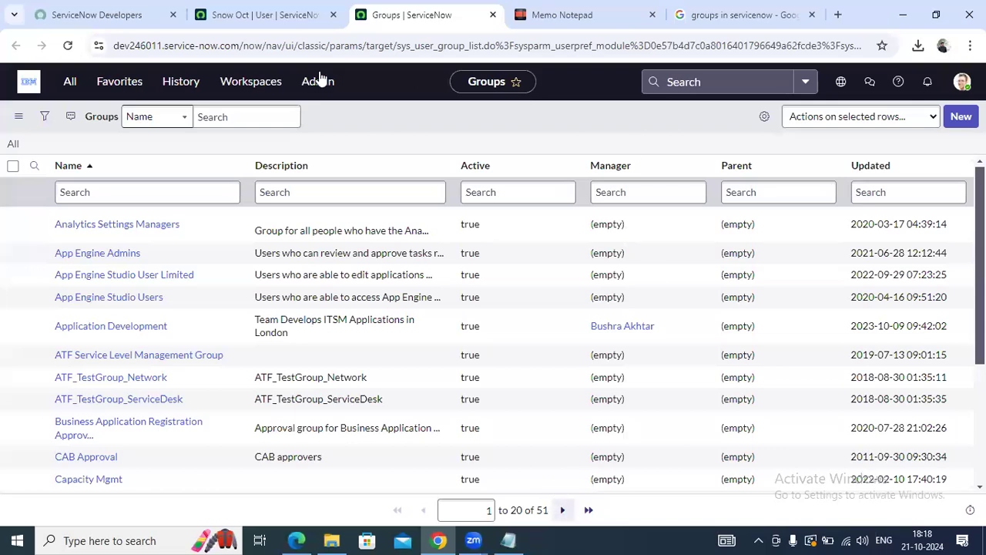
pyautogui.scroll(-3, 156, 220)
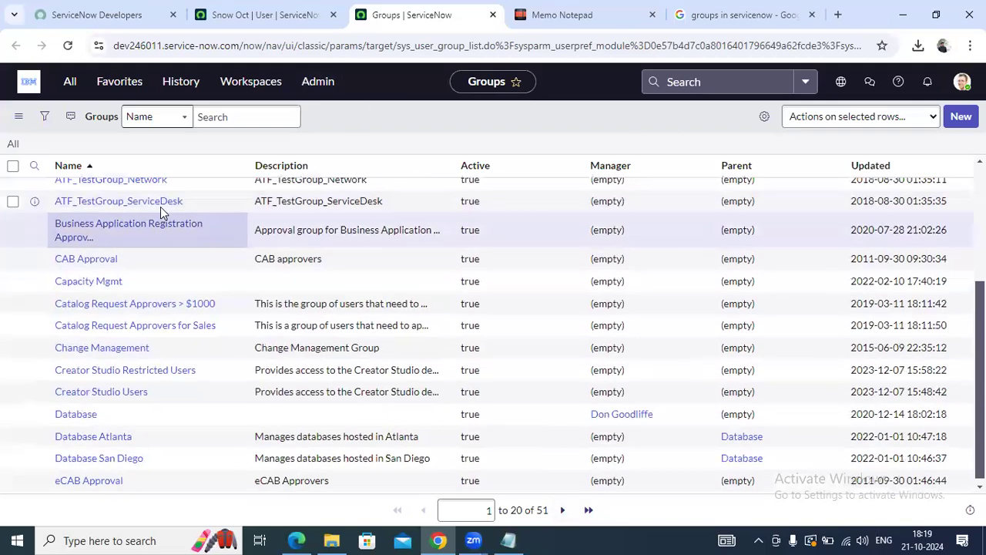
pyautogui.scroll(3, 160, 207)
pyautogui.scroll(-2, 249, 319)
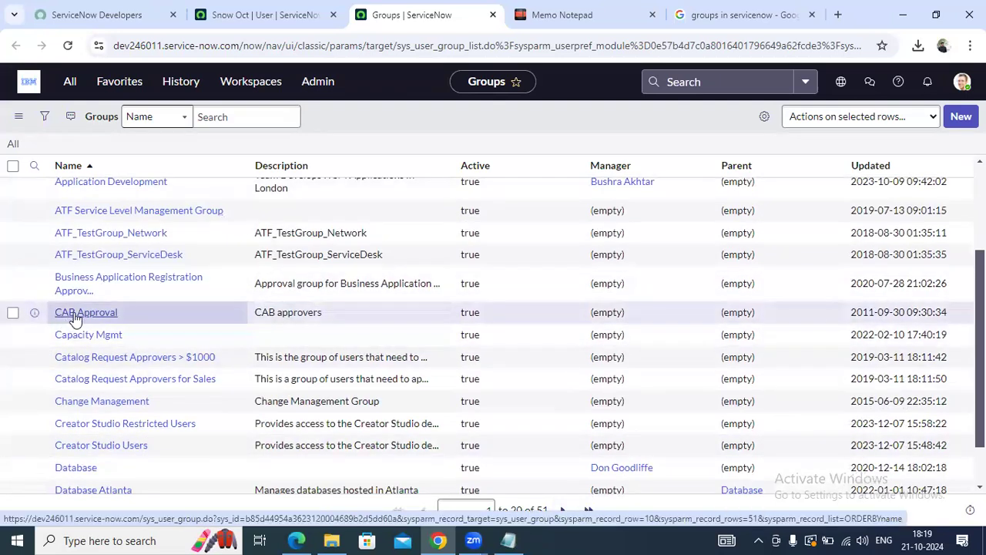
# Check the Change Management group's members, then return to the Groups list
pyautogui.click(95, 405)
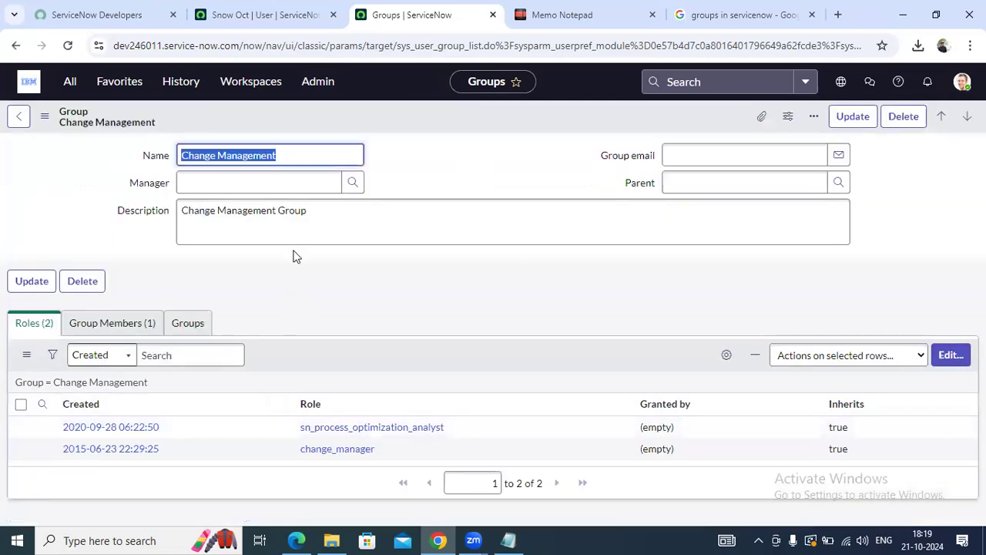
pyautogui.click(121, 323)
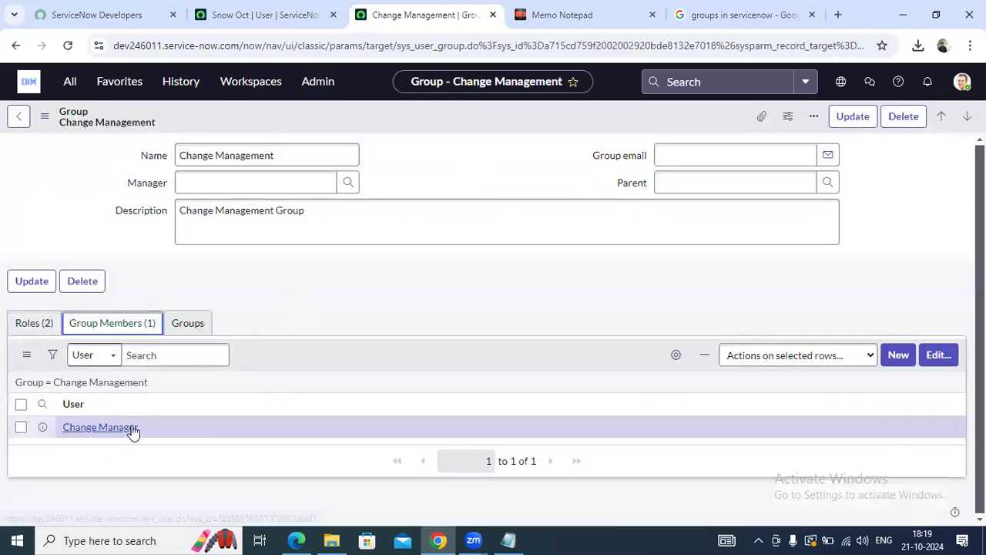
pyautogui.click(265, 298)
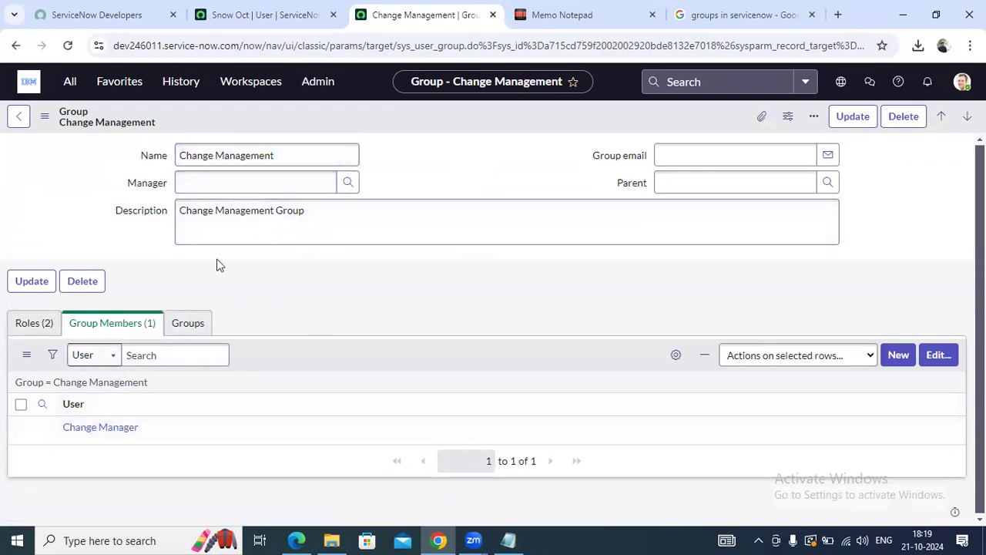
pyautogui.click(22, 115)
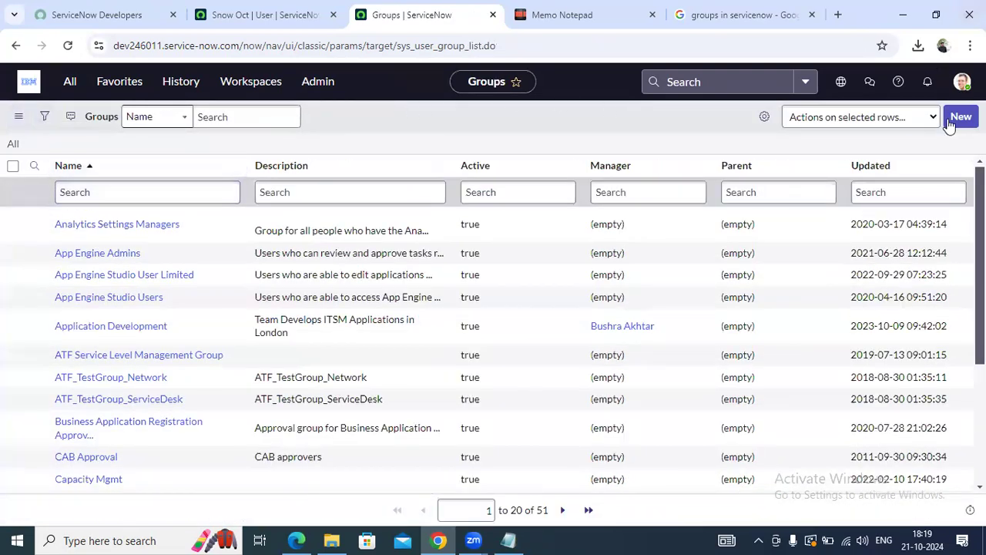
# Start a new group named 'Servicenow Support Team' and choose its manager from the user list
pyautogui.click(961, 117)
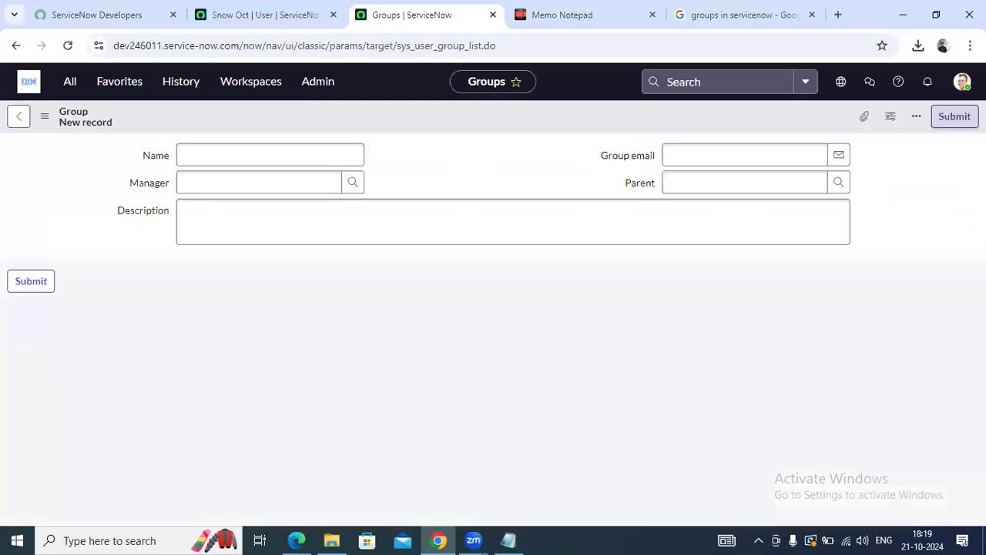
pyautogui.write('Servicenow')
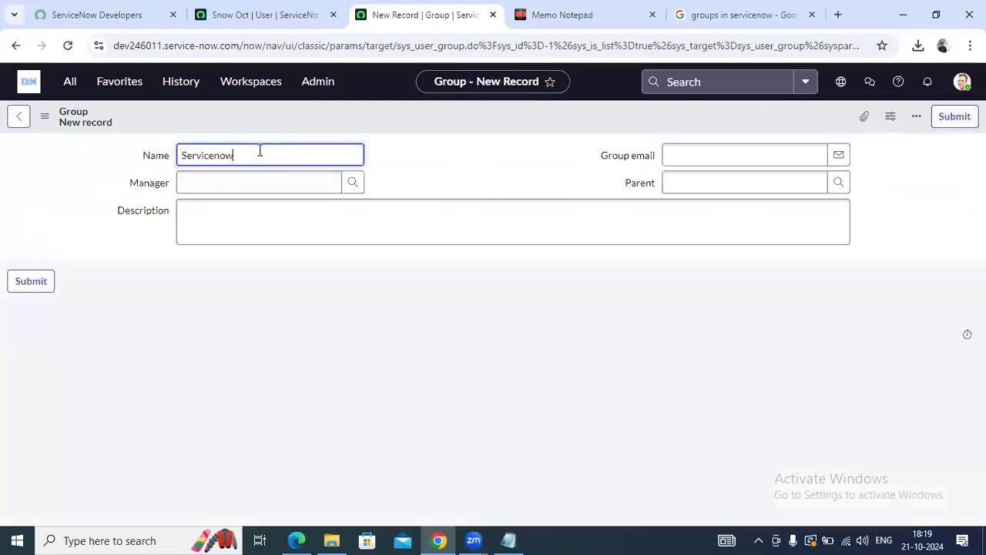
pyautogui.write(' Support Team')
pyautogui.click(423, 149)
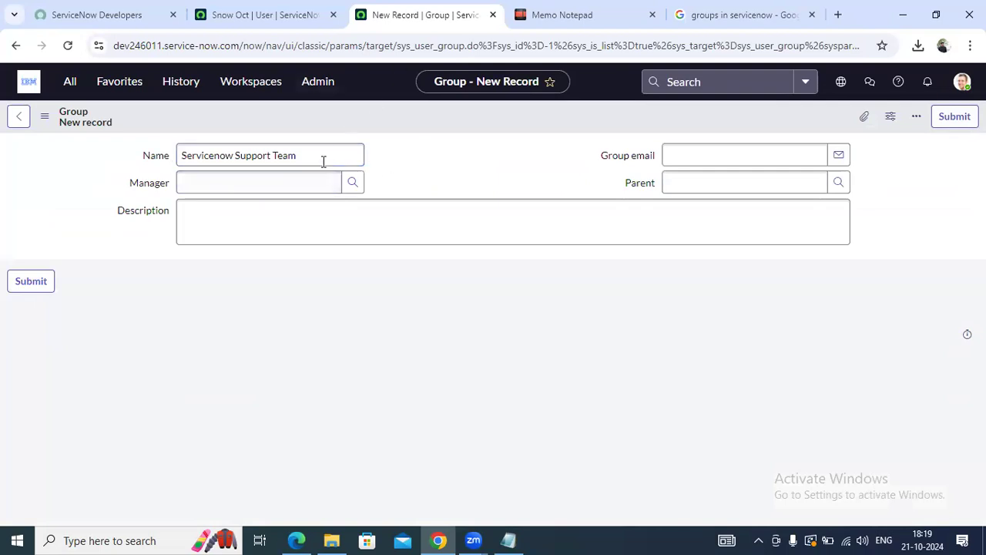
pyautogui.click(205, 182)
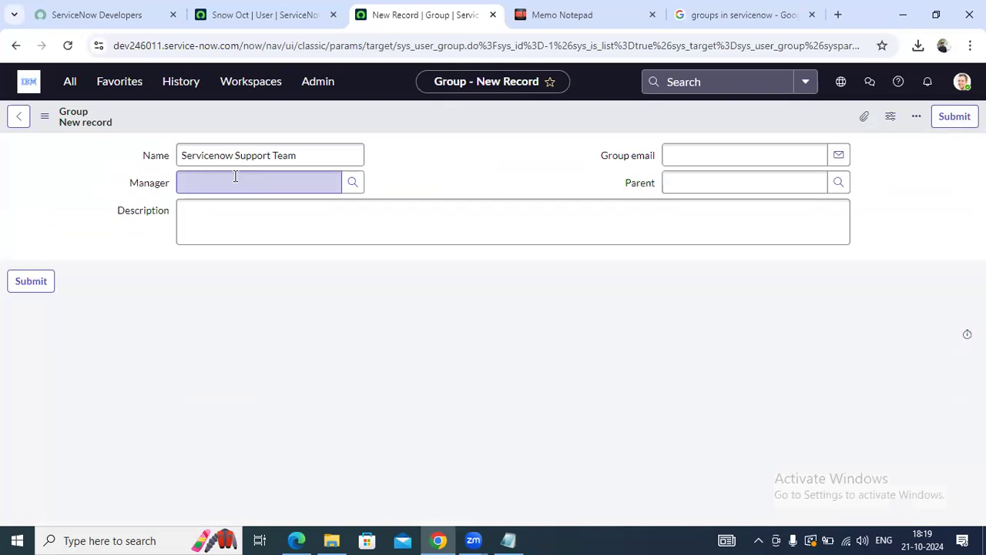
pyautogui.click(397, 147)
pyautogui.click(351, 183)
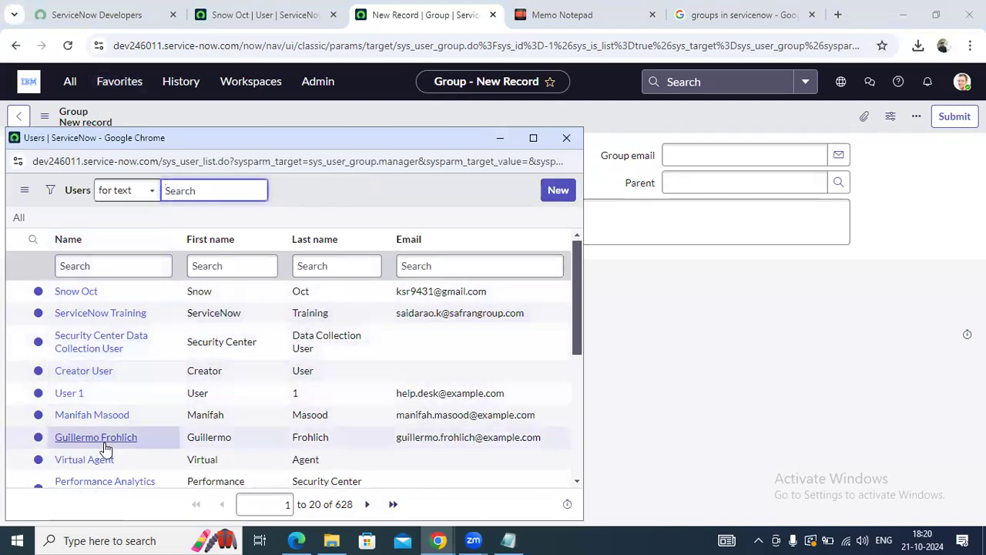
pyautogui.scroll(-2, 98, 432)
pyautogui.click(83, 373)
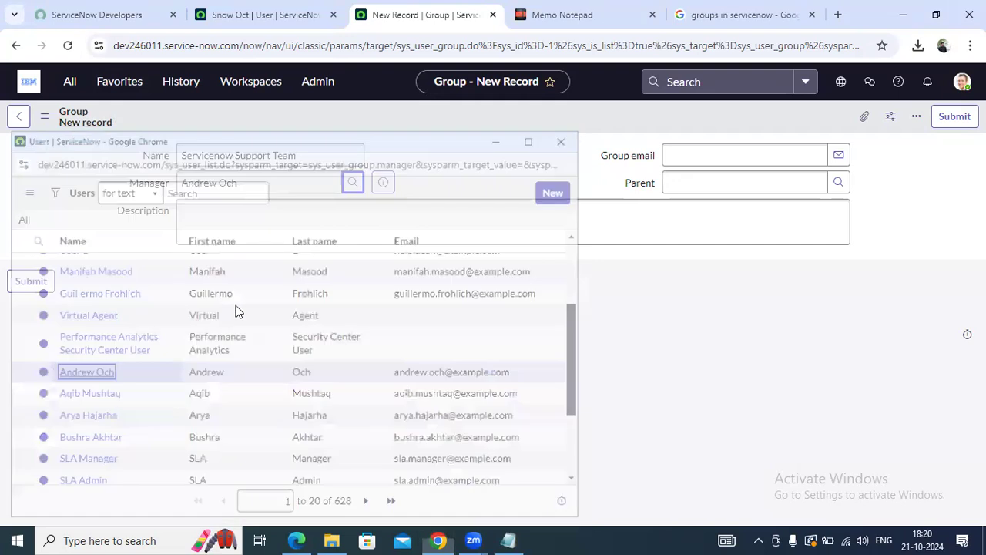
# Describe the group as 'We created this group to assign incidents of ServiceNo…' and submit it
pyautogui.click(725, 155)
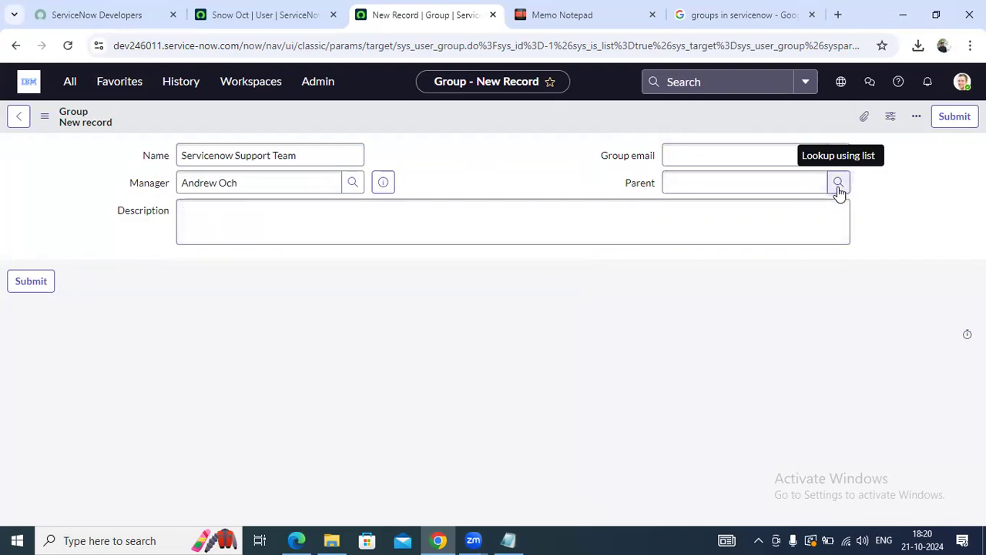
pyautogui.click(495, 212)
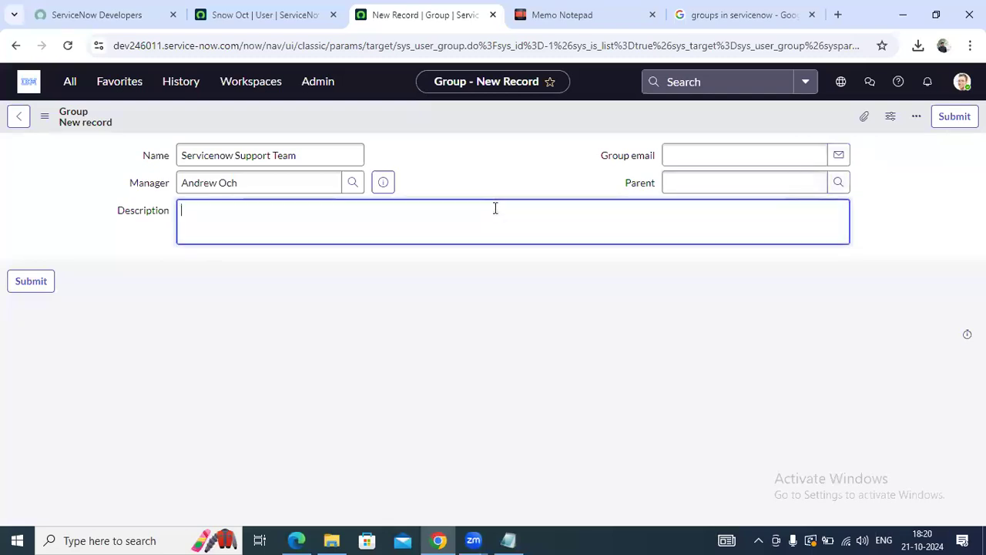
pyautogui.write('We created this ')
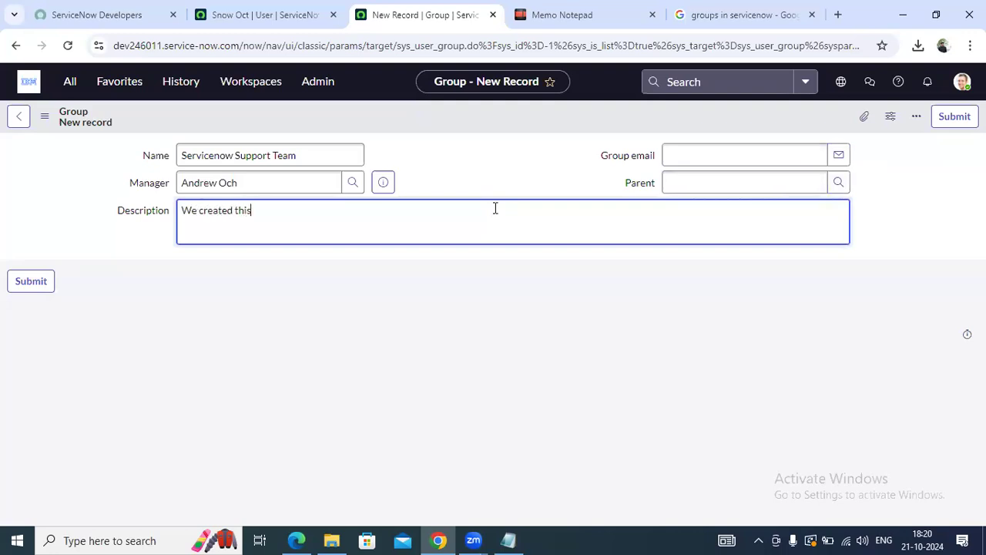
pyautogui.write('group to assign inciden')
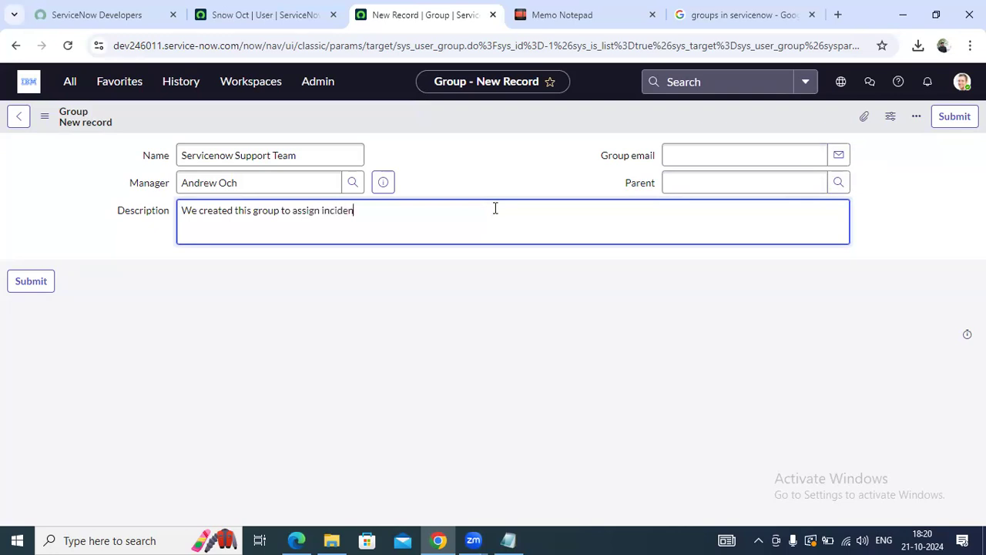
pyautogui.write('ts of ServiceNow')
pyautogui.click(421, 136)
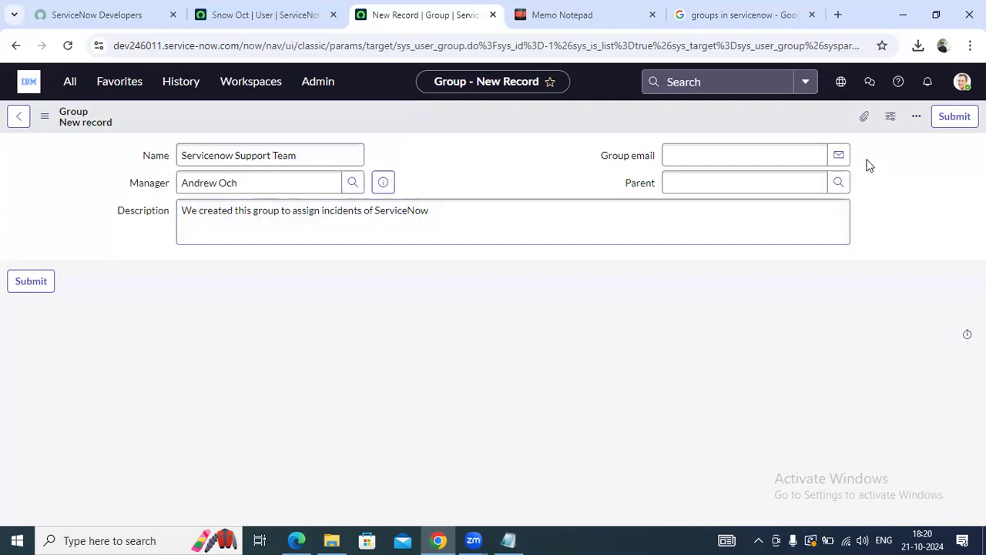
pyautogui.click(956, 118)
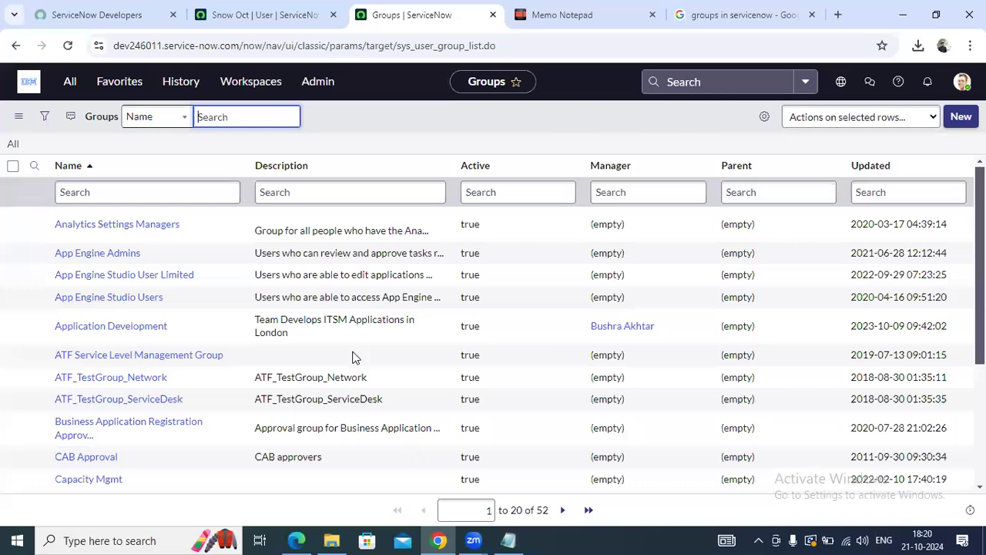
# Sort groups by Updated and open Servicenow Support Team's empty Group Members tab
pyautogui.click(420, 218)
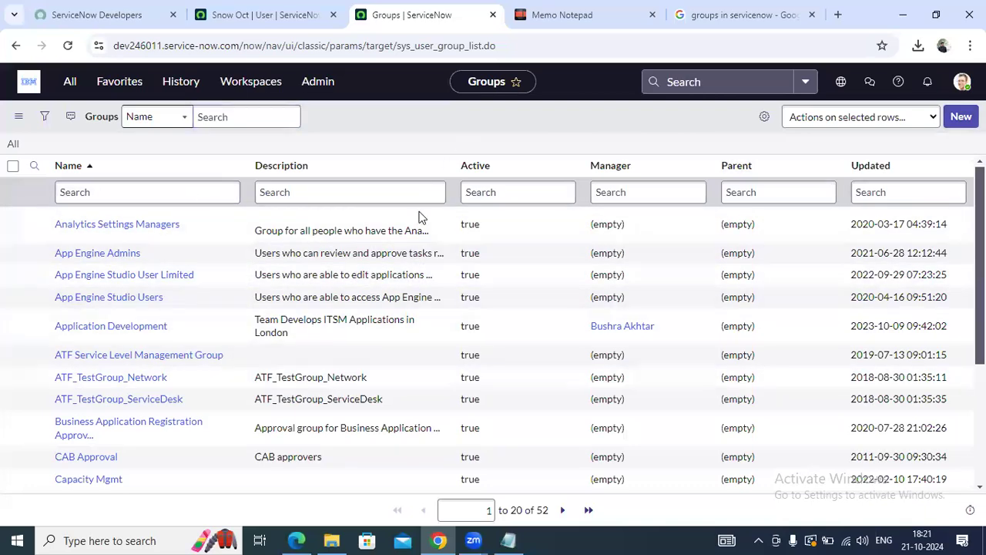
pyautogui.click(879, 171)
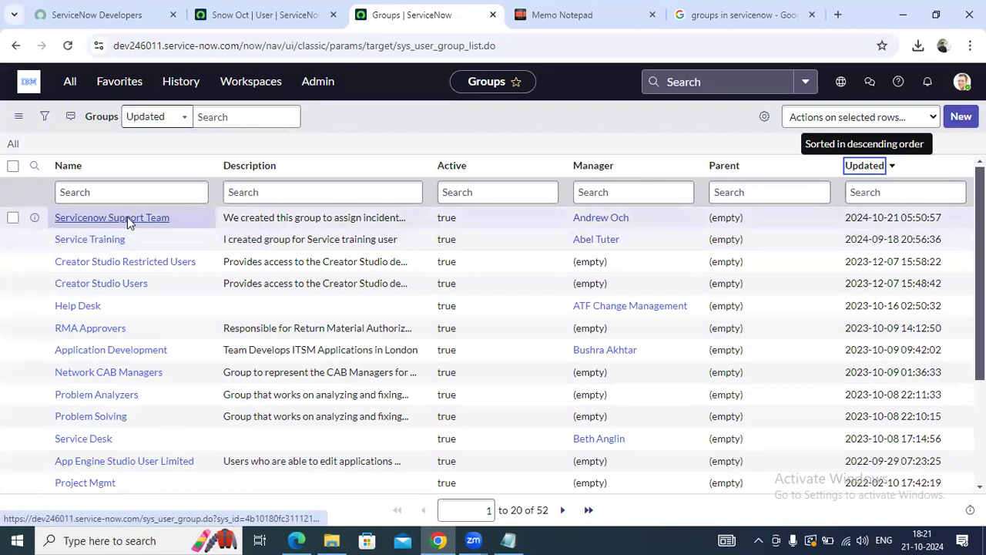
pyautogui.click(127, 219)
pyautogui.scroll(-1, 236, 299)
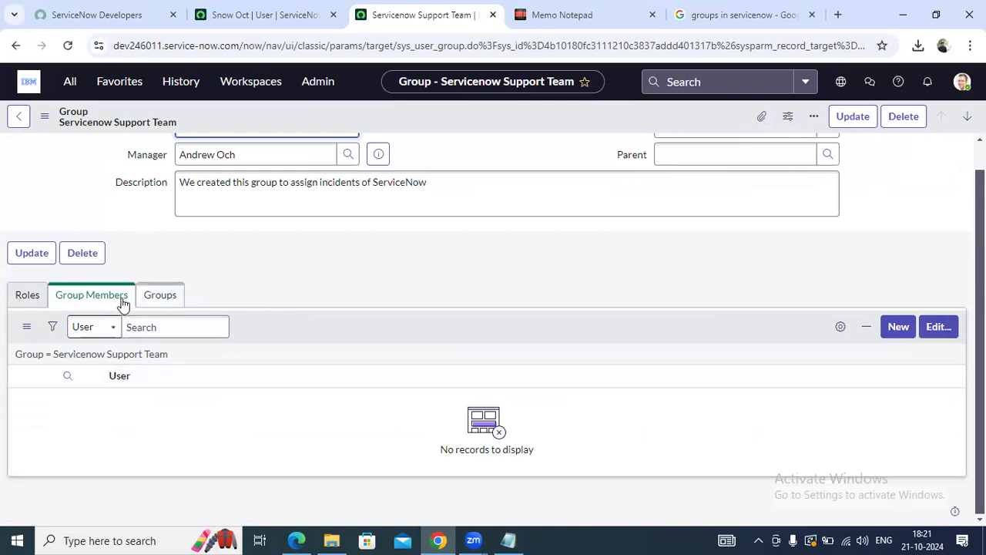
pyautogui.click(75, 302)
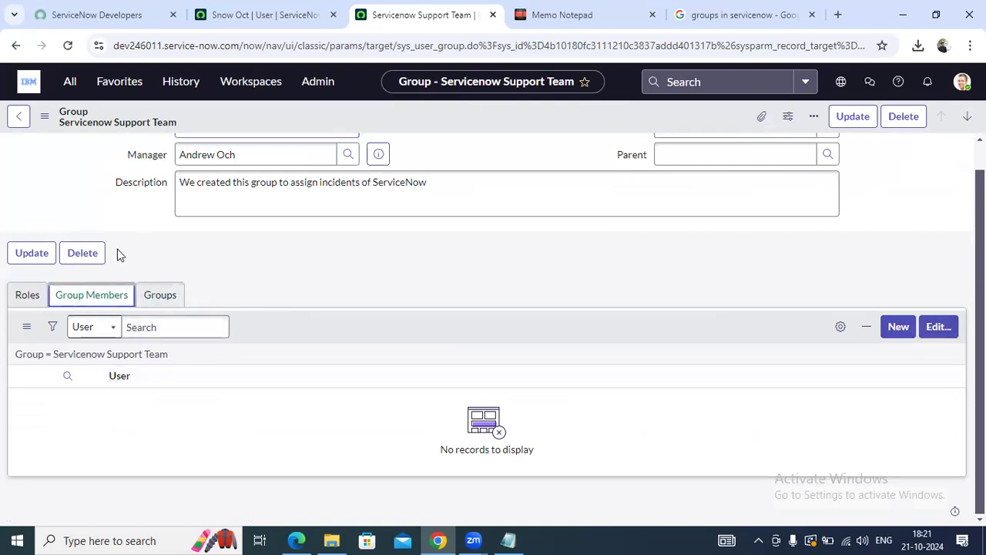
# In the members editor, move two users from the Collection into the Group Members List
pyautogui.click(939, 328)
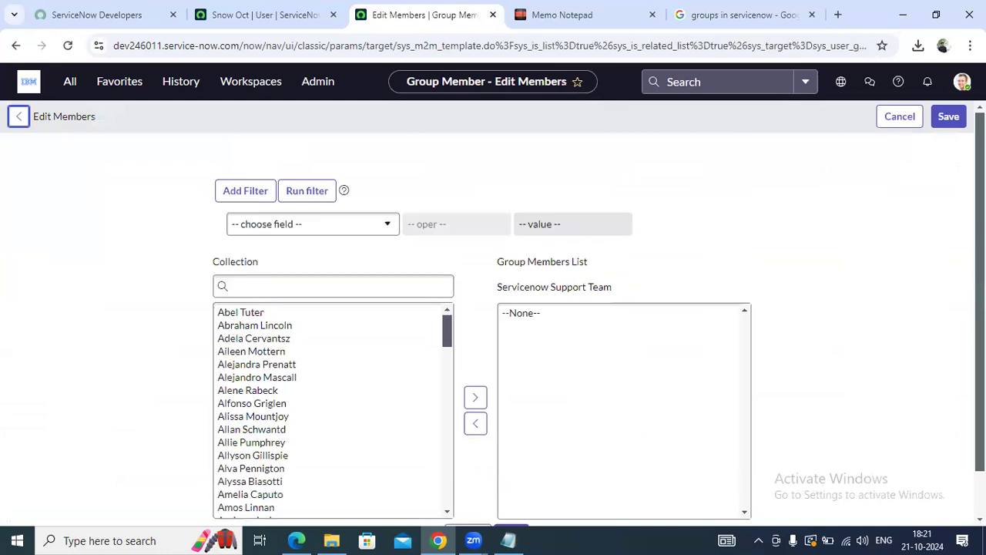
pyautogui.scroll(-1, 528, 359)
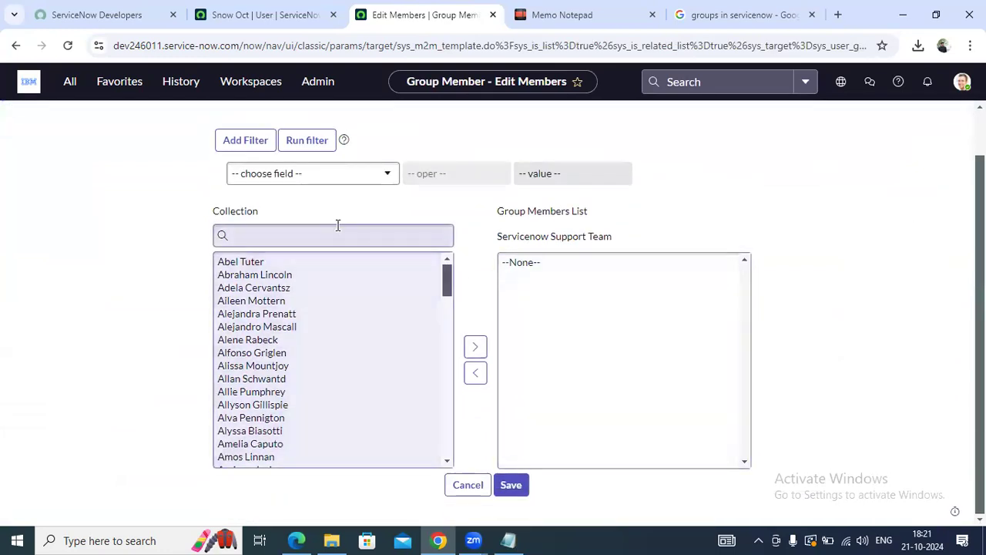
pyautogui.click(337, 226)
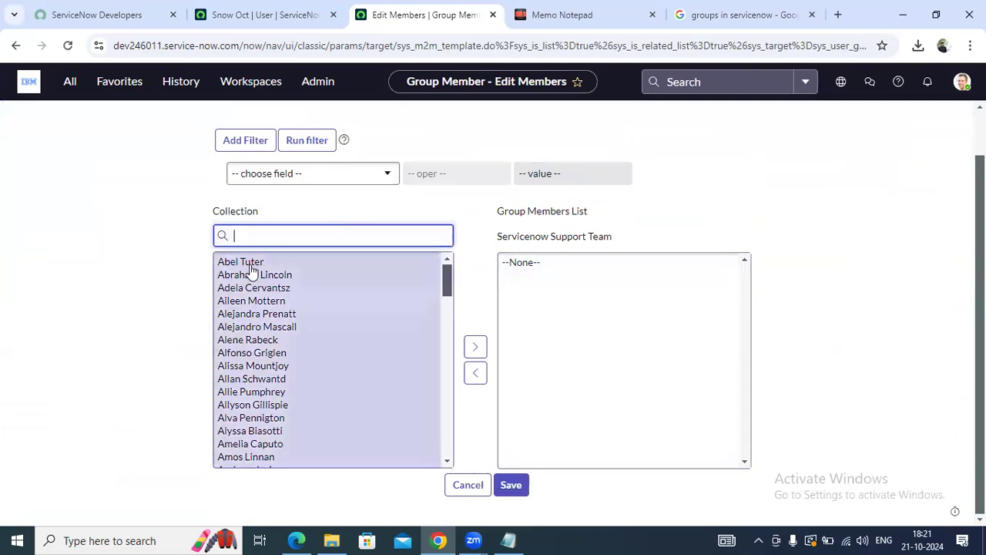
pyautogui.click(247, 263)
pyautogui.click(475, 347)
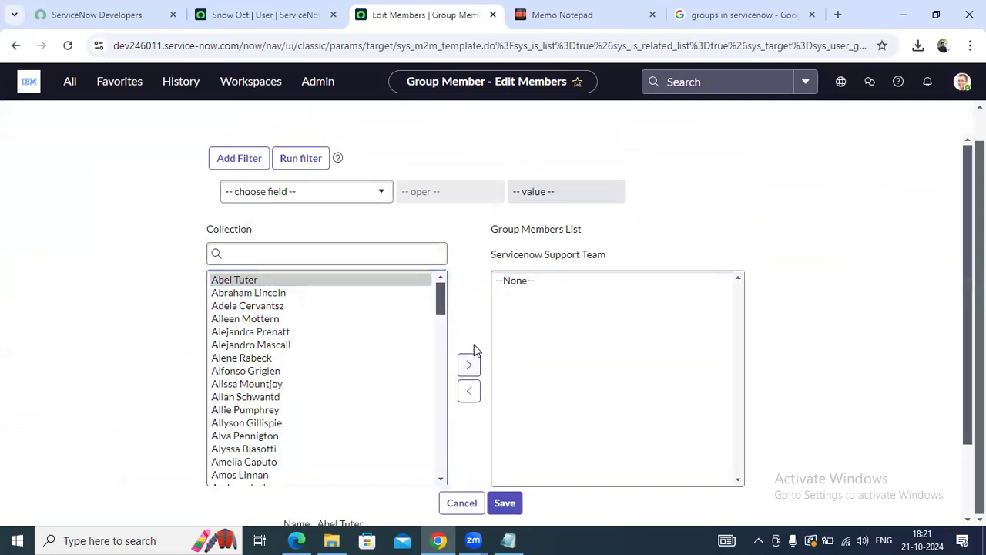
pyautogui.click(337, 253)
pyautogui.write('snow')
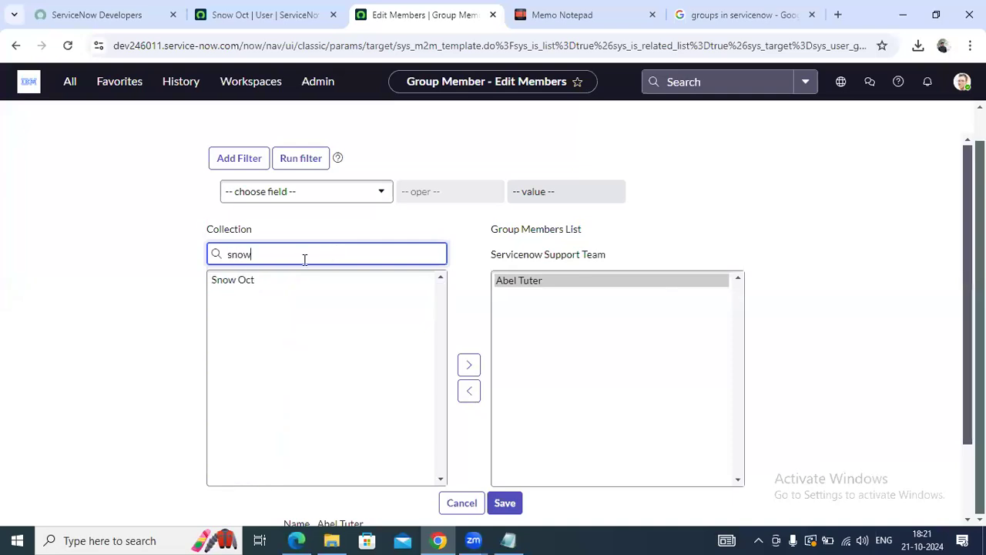
pyautogui.click(265, 280)
pyautogui.click(468, 365)
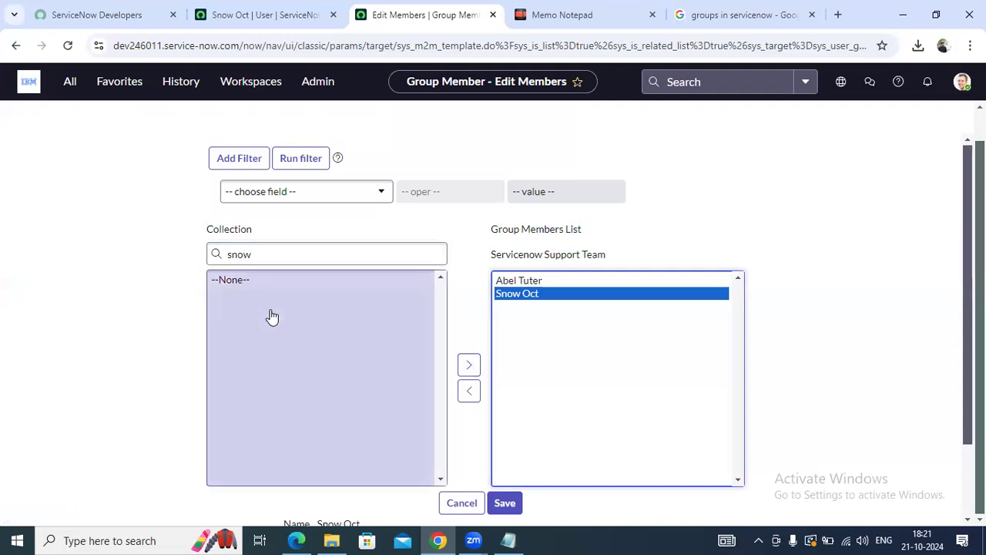
# Review the two selected members and save the group membership
pyautogui.scroll(-1, 610, 357)
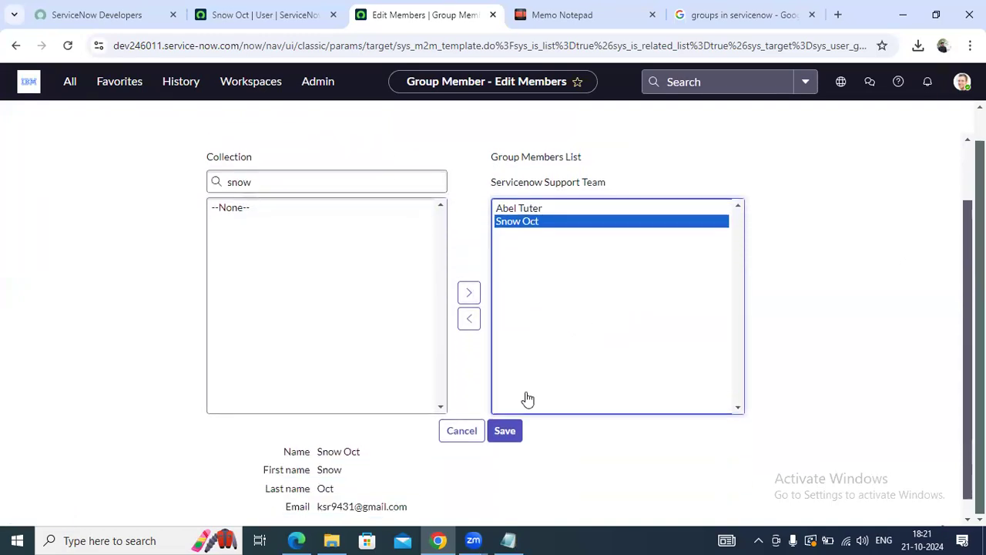
pyautogui.scroll(-1, 477, 428)
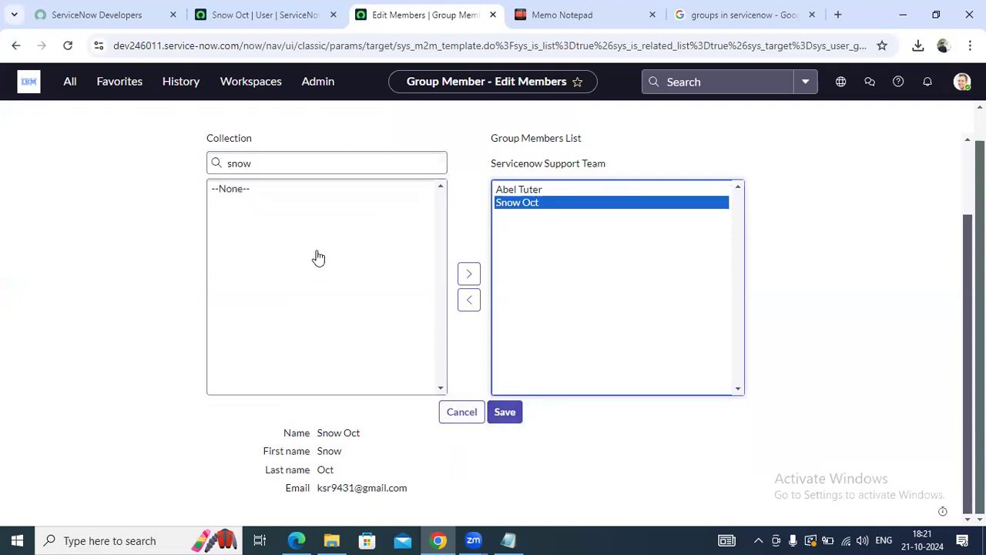
pyautogui.click(553, 191)
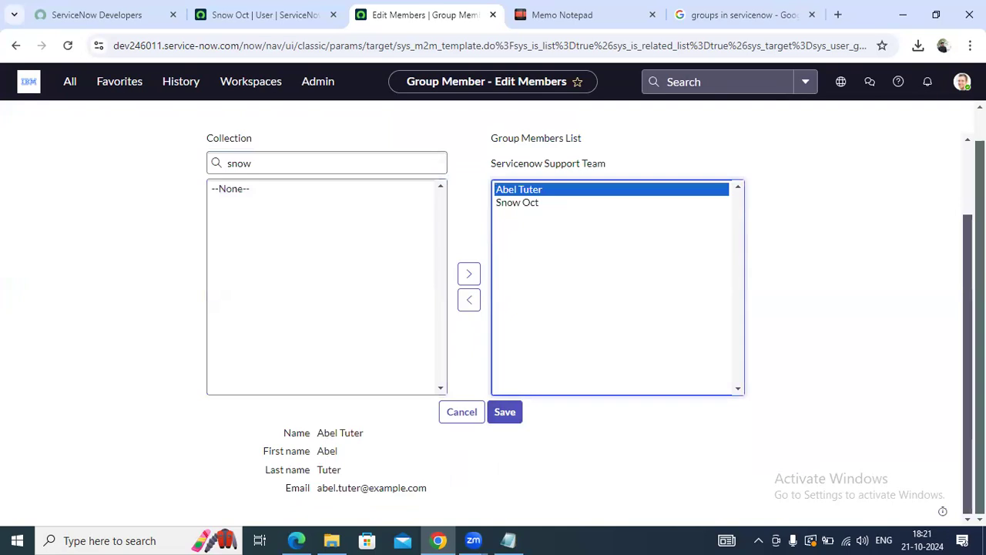
pyautogui.scroll(1, 962, 269)
pyautogui.scroll(-1, 962, 335)
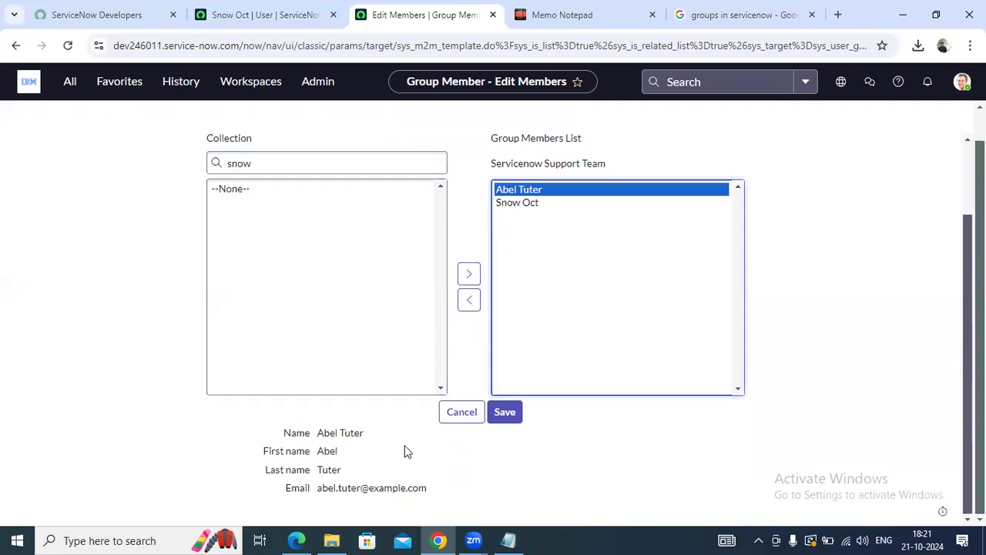
pyautogui.click(509, 413)
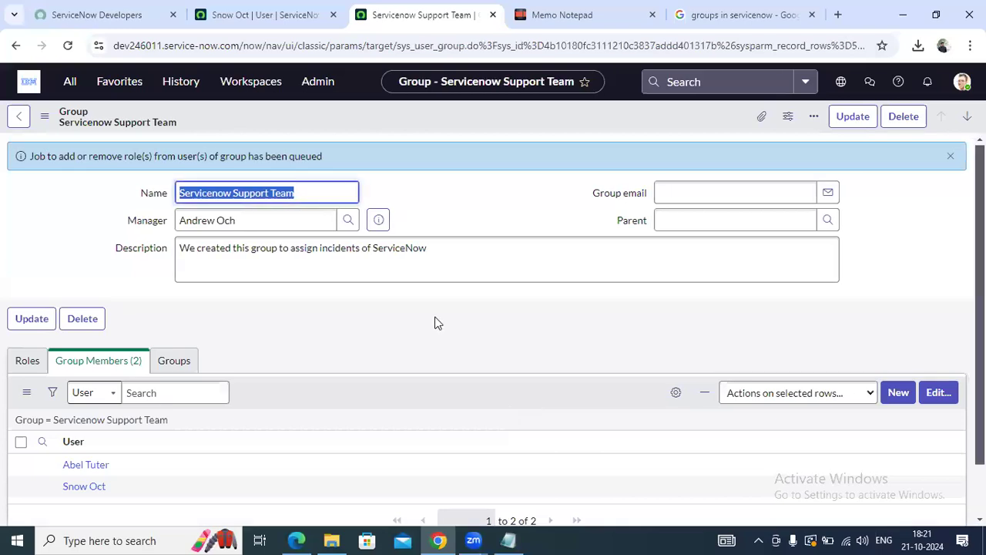
# Confirm the Group Members (2) list on the group form, then go to the Memo Notepad notes
pyautogui.click(436, 322)
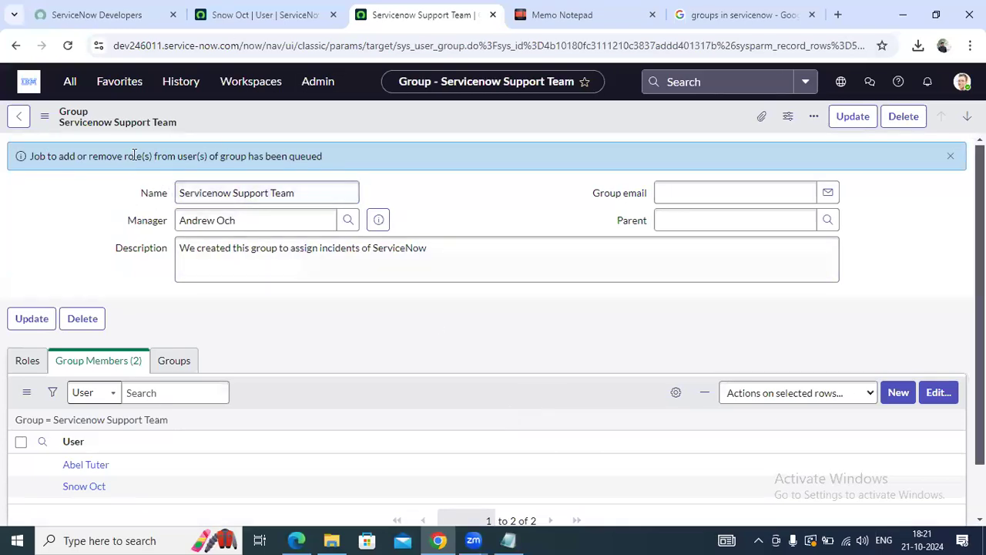
pyautogui.scroll(-2, 106, 414)
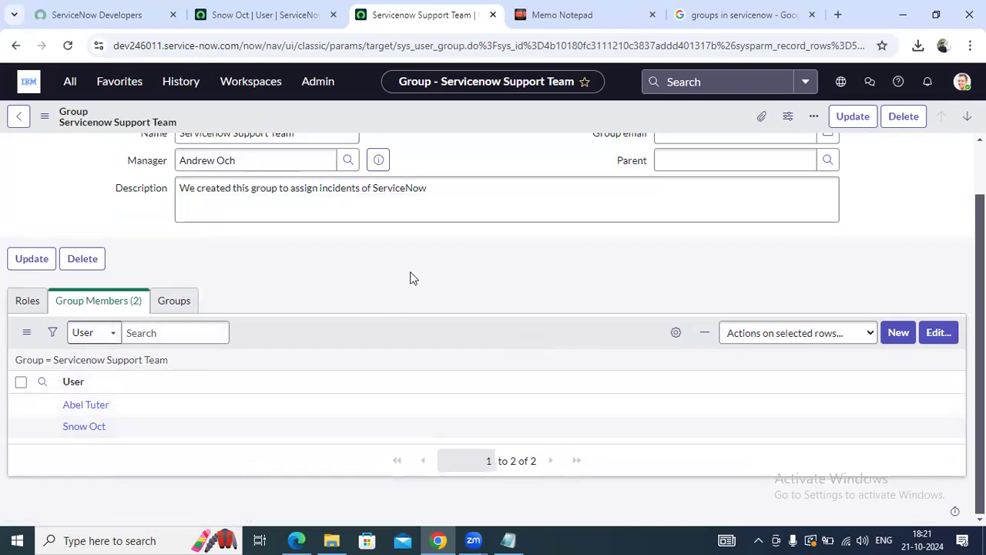
pyautogui.scroll(2, 411, 277)
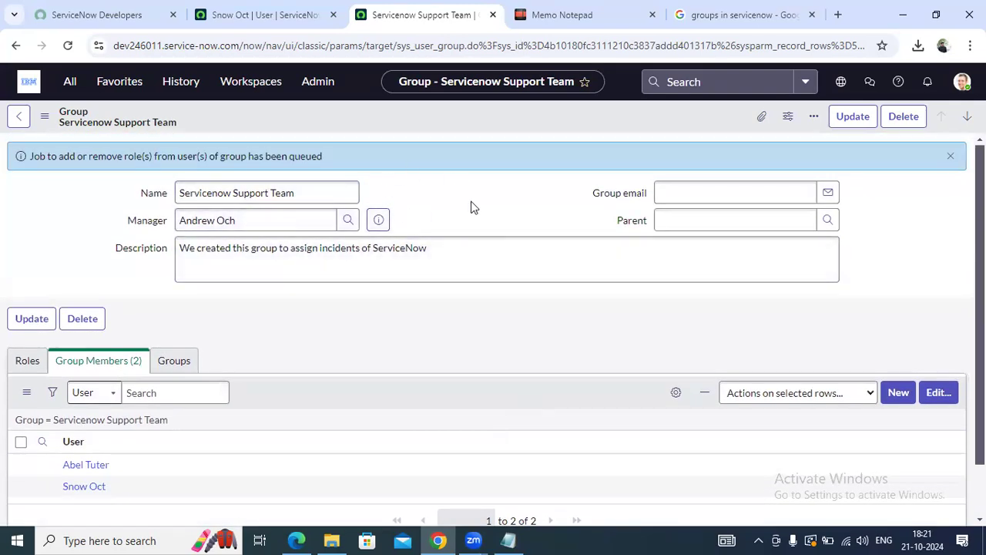
pyautogui.scroll(-2, 150, 386)
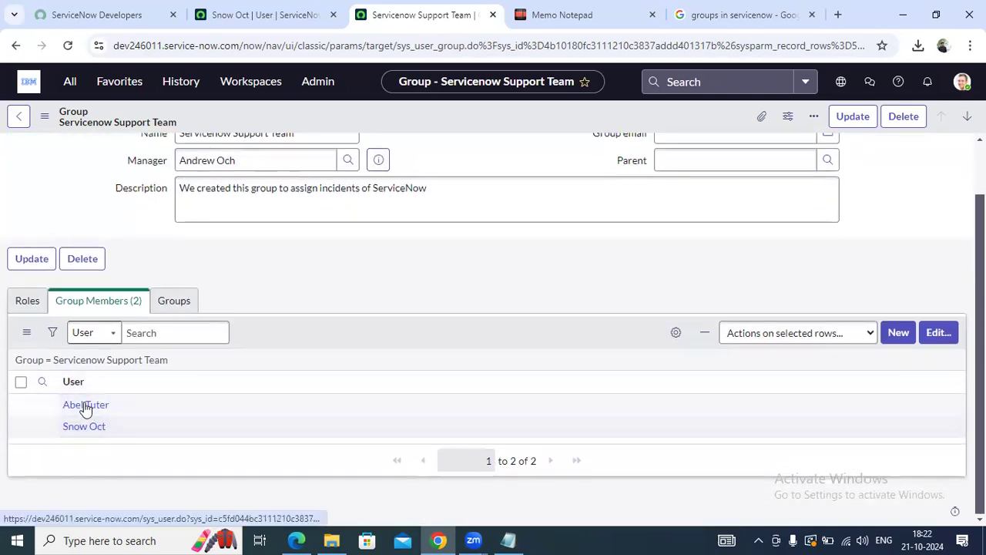
pyautogui.scroll(2, 269, 247)
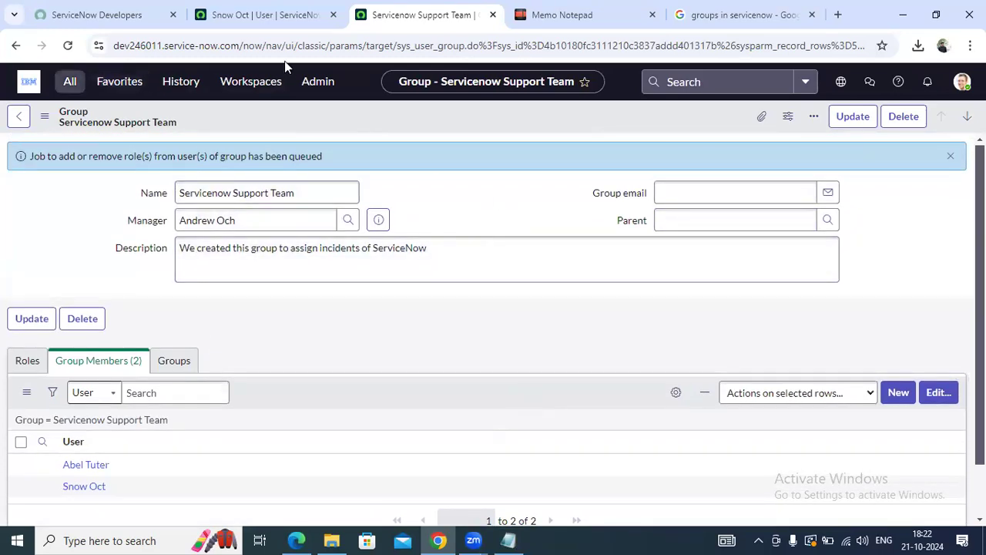
pyautogui.click(534, 6)
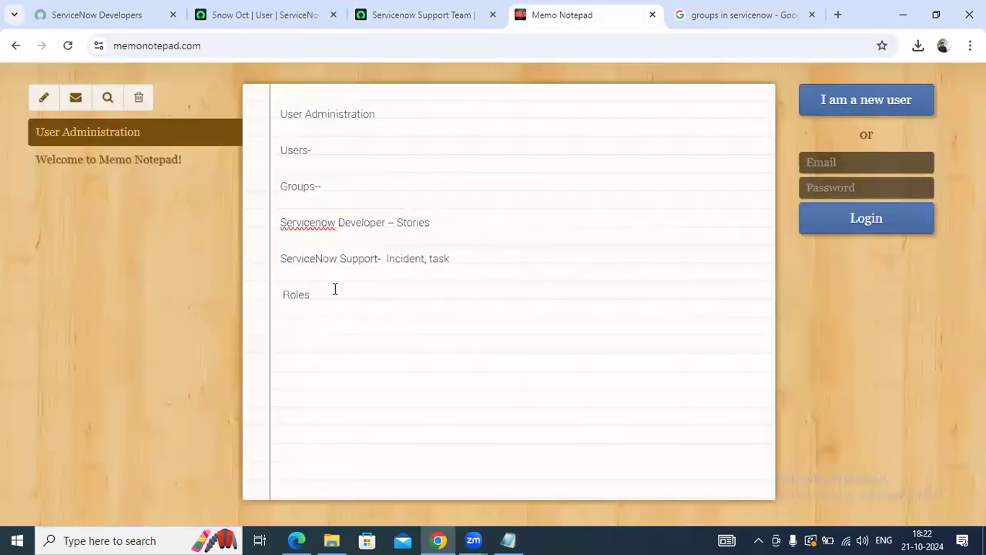
# Add 'admin-' and 'ITIL-' as new lines beneath Roles in the note
pyautogui.press('Return')
pyautogui.press('Return')
pyautogui.click(332, 290)
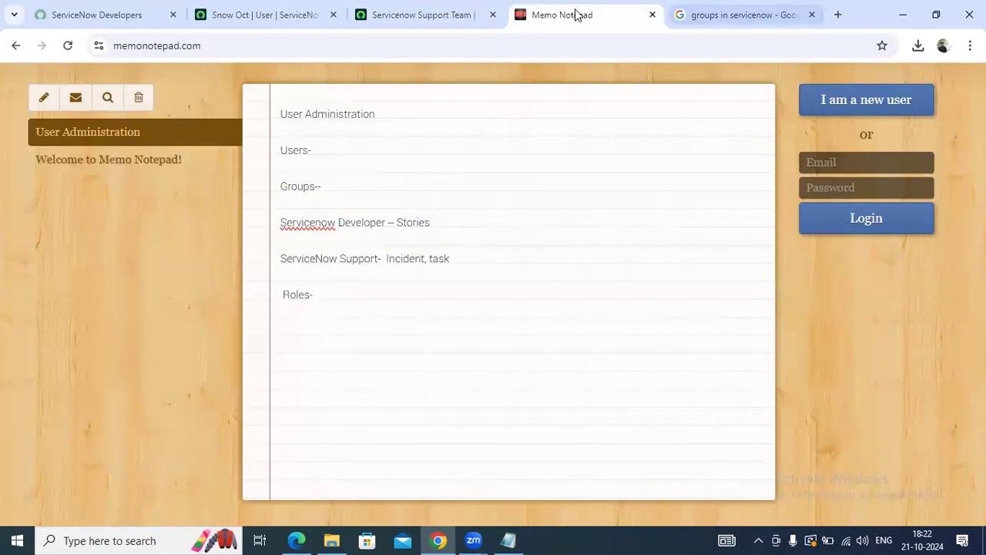
pyautogui.press('Return')
pyautogui.write('admin-')
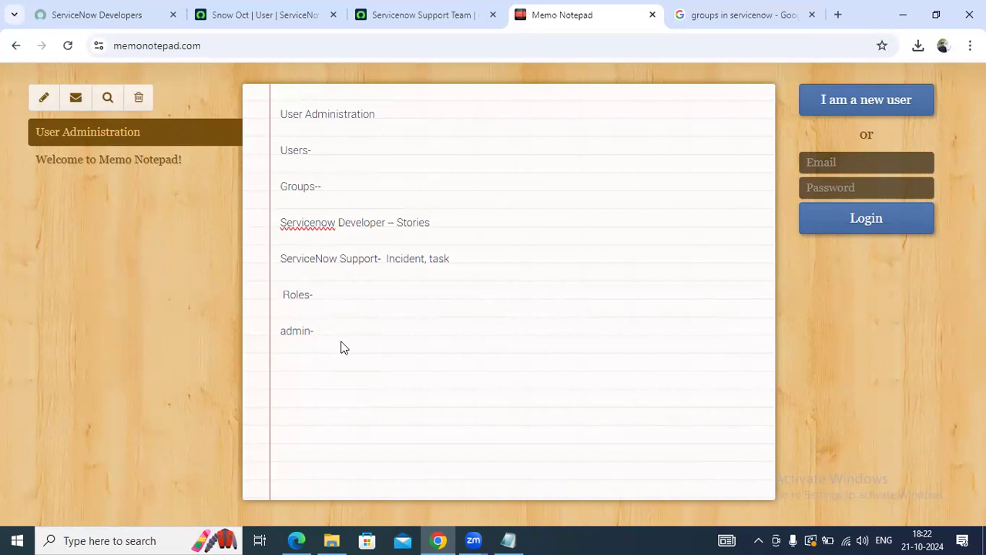
pyautogui.press('Return')
pyautogui.press('Return')
pyautogui.write('ITIL-')
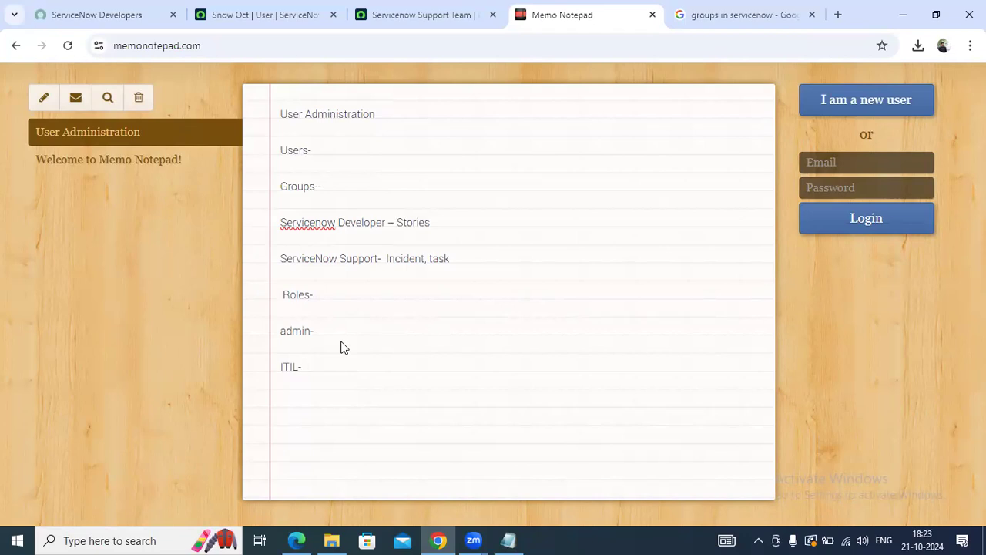
# Add a 'Self Service--' entry on the line under ITIL- in the roles notes
pyautogui.write('Self Service--')
pyautogui.doubleClick(300, 332)
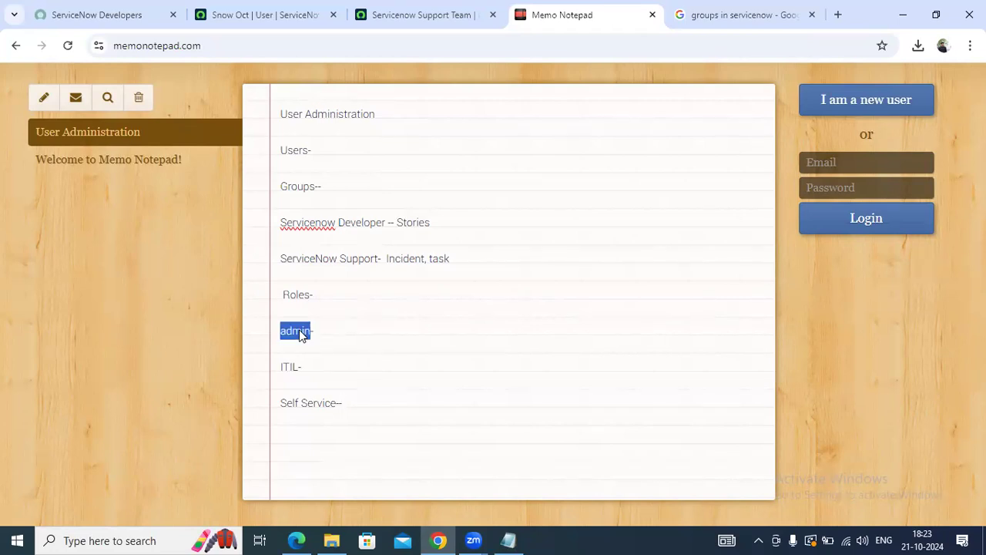
pyautogui.doubleClick(288, 369)
pyautogui.moveTo(334, 412); pyautogui.dragTo(336, 414)
pyautogui.tripleClick(336, 414)
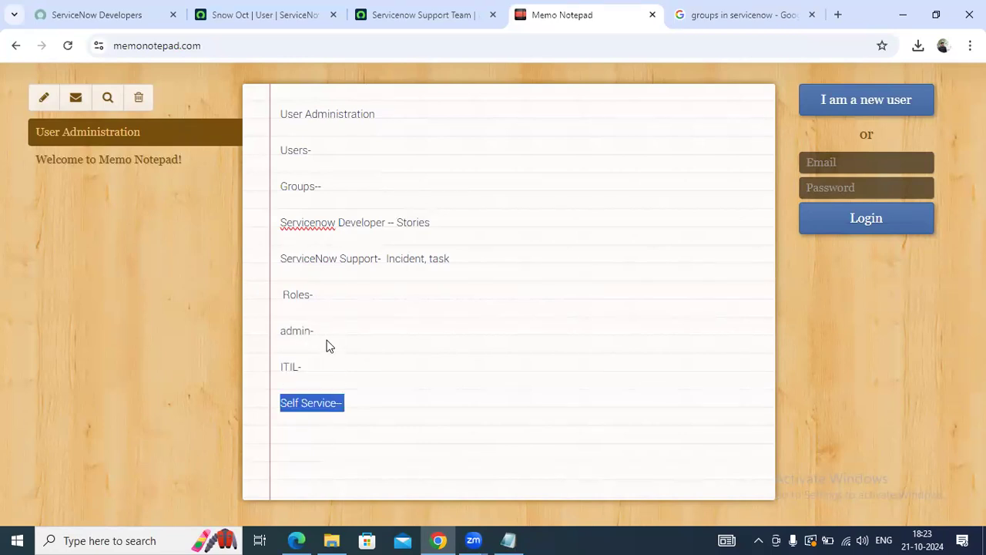
pyautogui.click(335, 367)
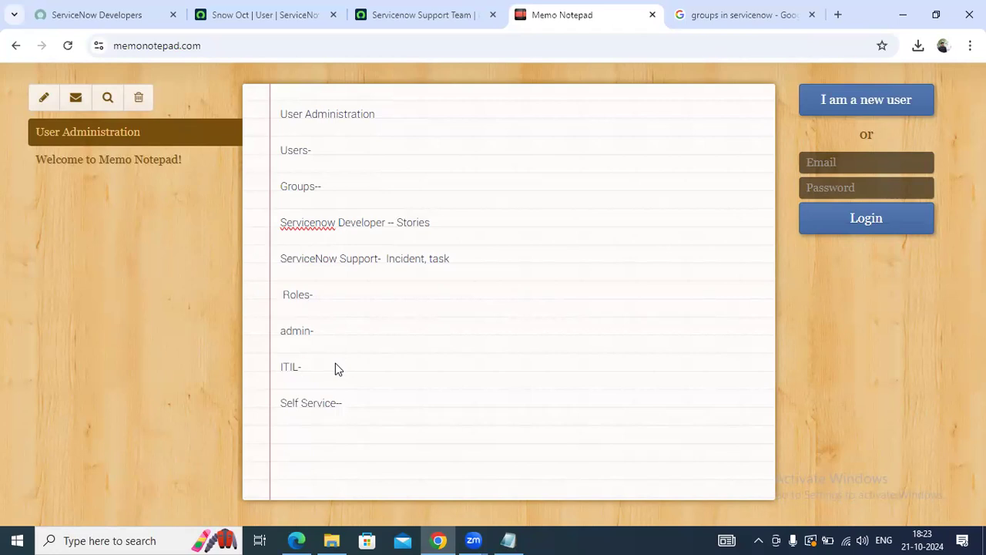
# Insert an empty line directly below Roles- in the notes
pyautogui.doubleClick(306, 337)
pyautogui.doubleClick(295, 368)
pyautogui.doubleClick(306, 417)
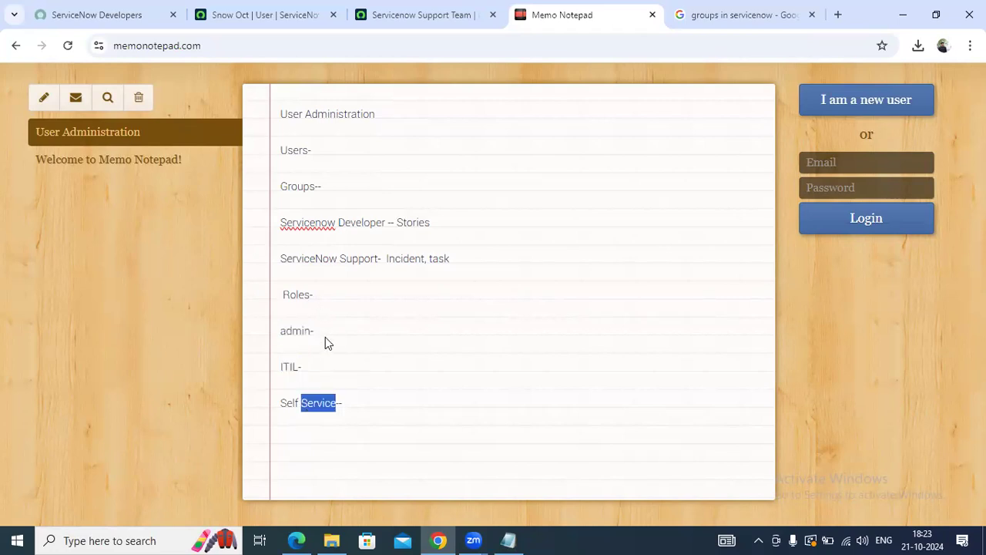
pyautogui.click(325, 327)
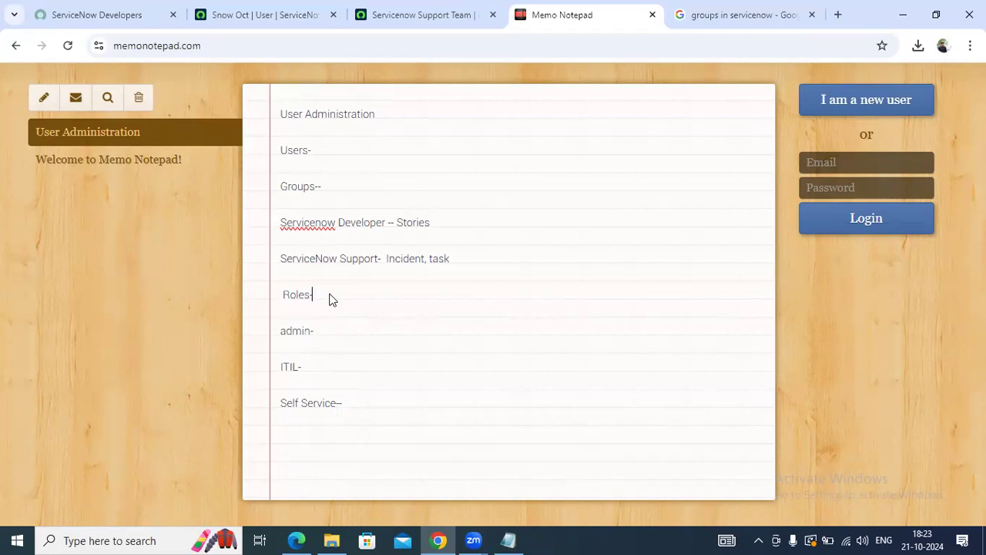
pyautogui.press('Return')
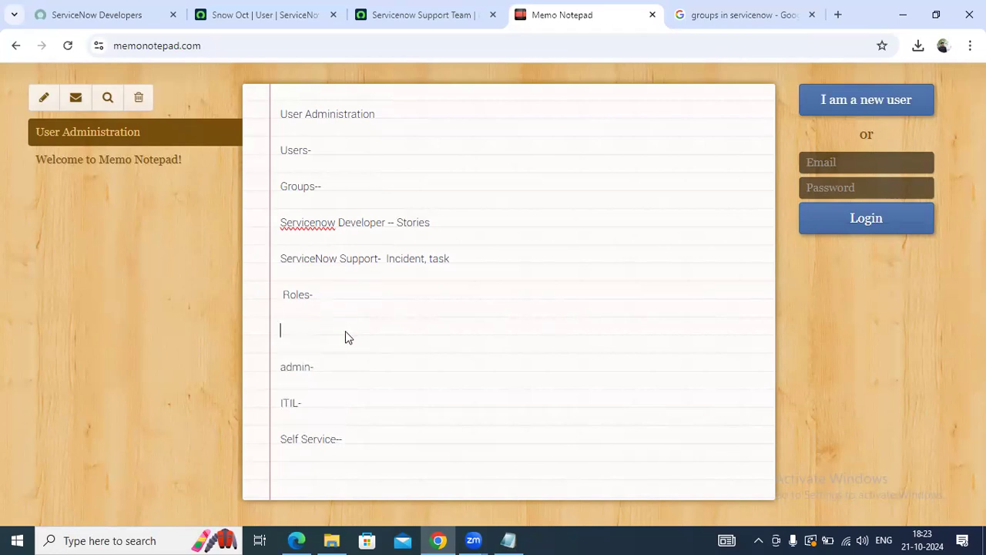
# Open the Junior Developer's Roles list and start editing their role assignments
pyautogui.click(236, 9)
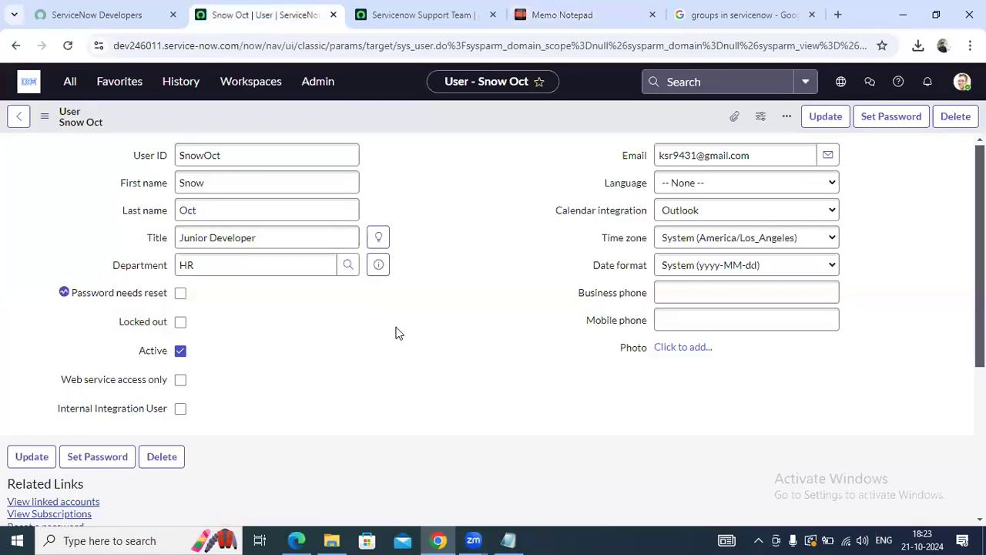
pyautogui.scroll(-5, 396, 332)
pyautogui.click(151, 303)
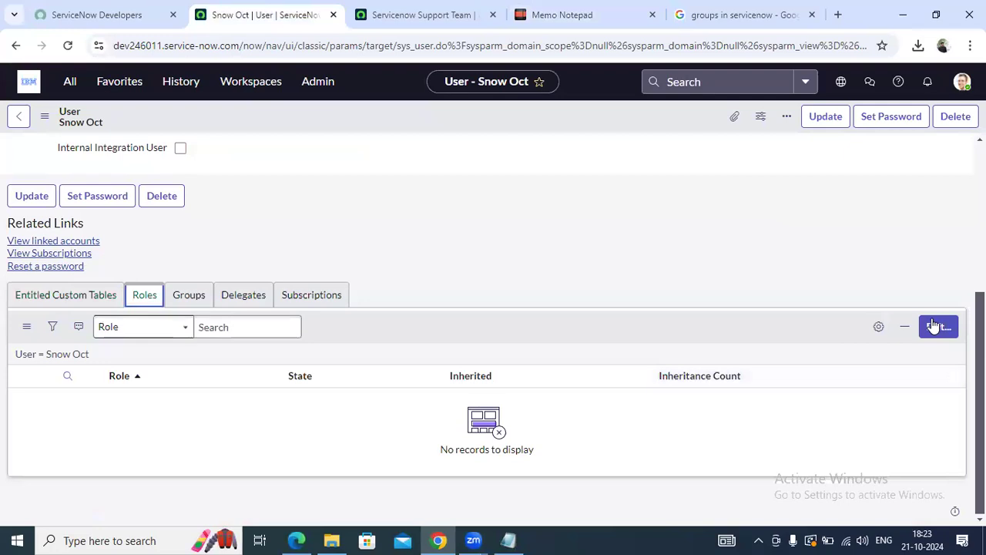
pyautogui.click(935, 326)
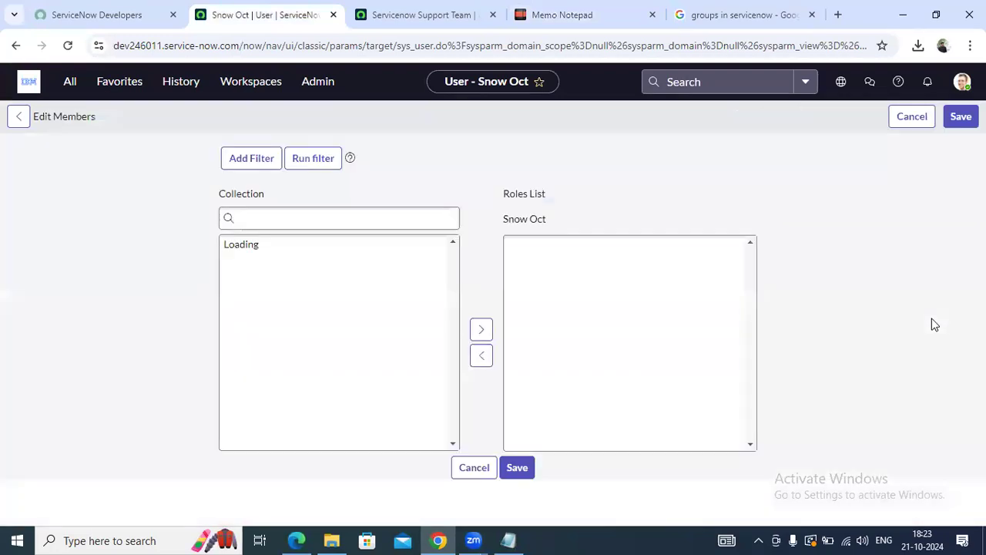
pyautogui.click(301, 539)
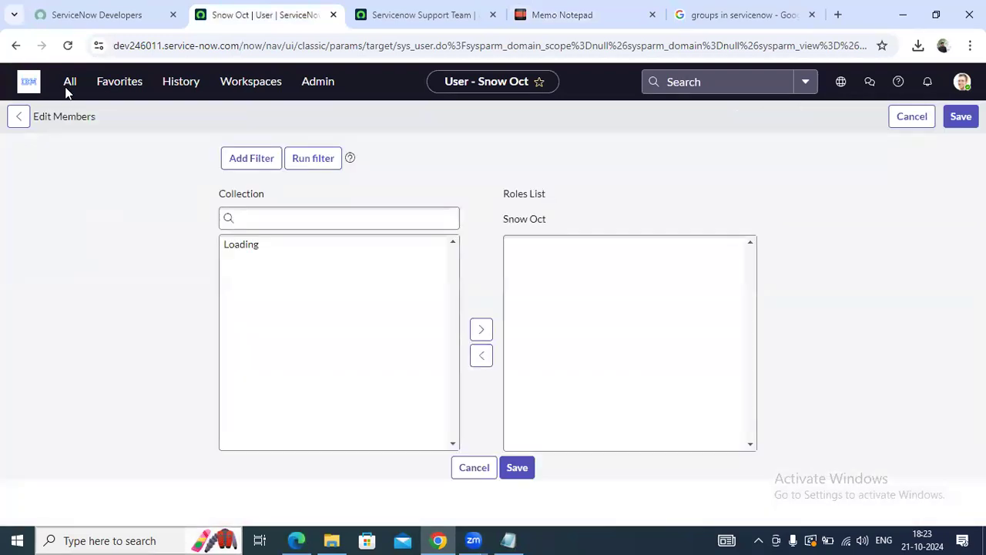
pyautogui.click(72, 72)
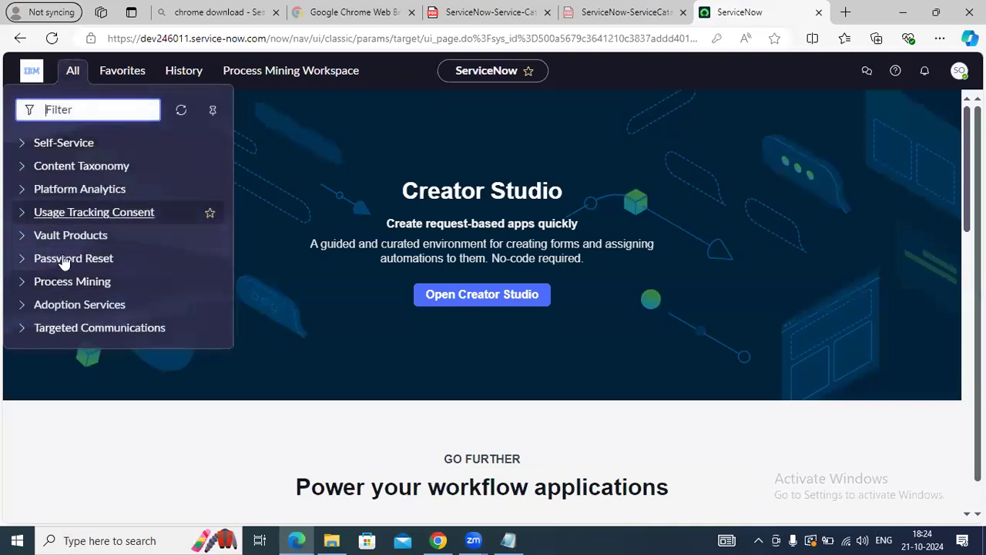
pyautogui.click(303, 187)
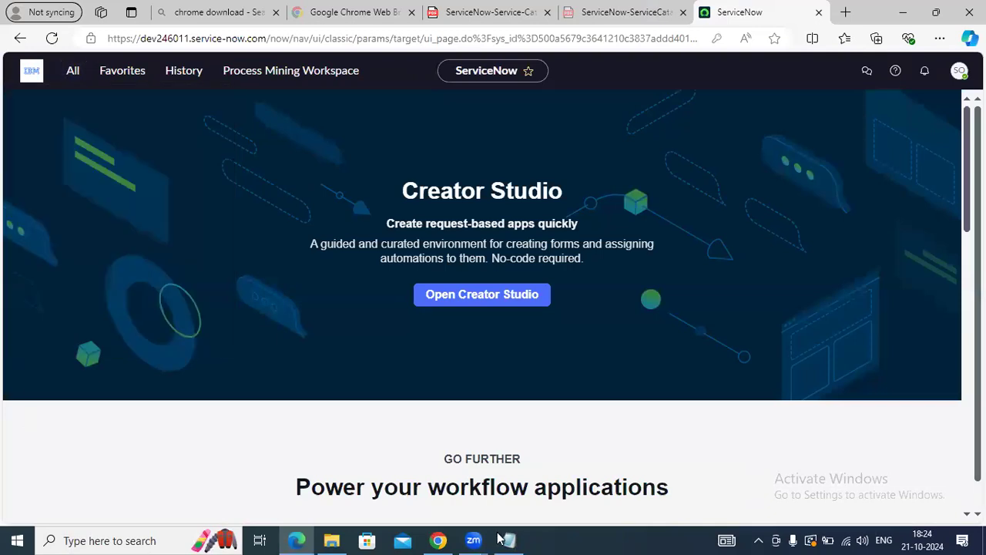
pyautogui.click(440, 540)
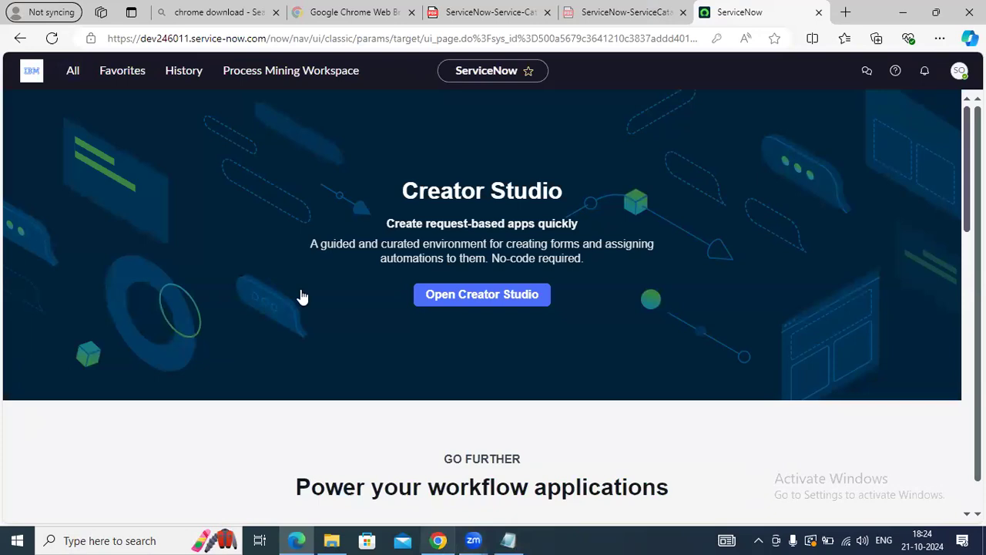
# Search for itil, move it into the Roles List, and save
pyautogui.click(302, 289)
pyautogui.write('it')
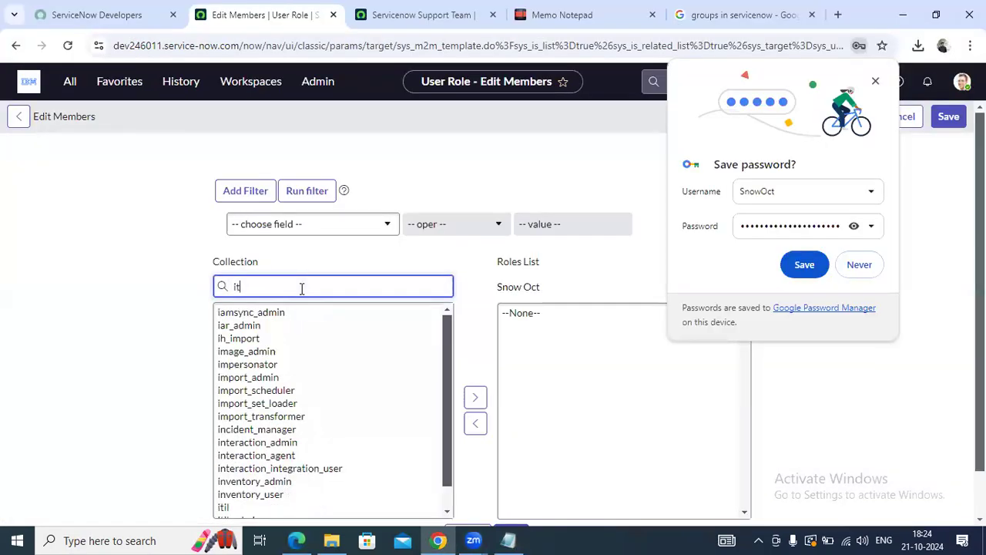
pyautogui.write('il')
pyautogui.click(265, 314)
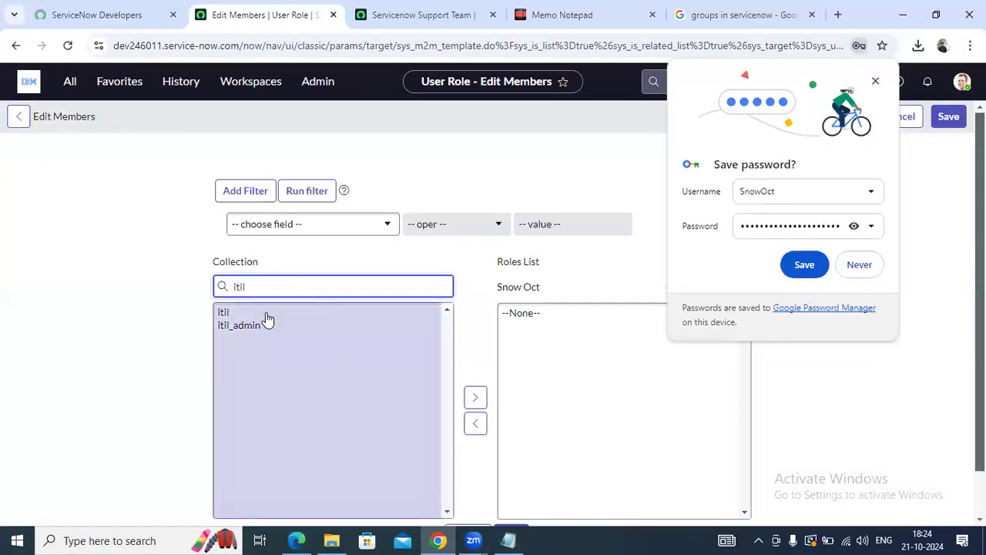
pyautogui.click(469, 398)
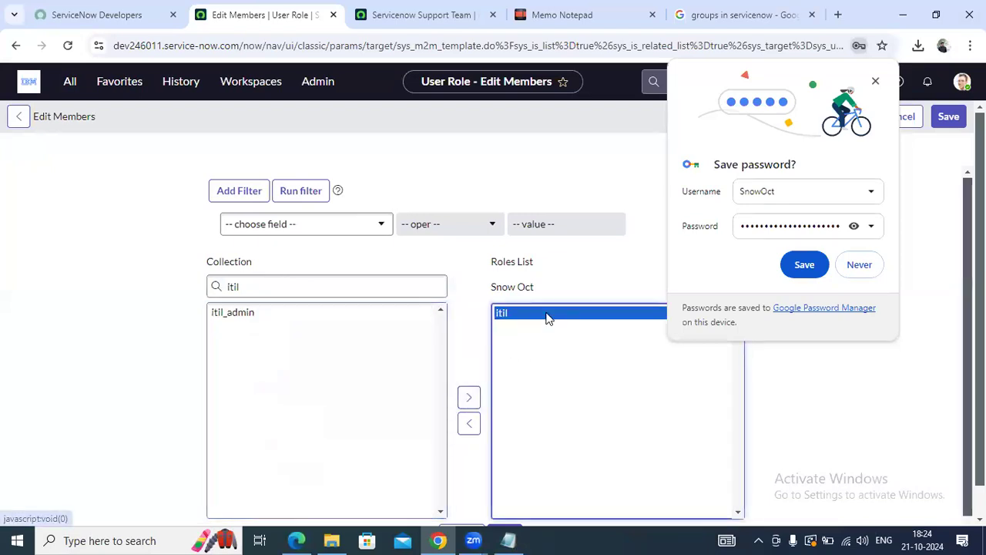
pyautogui.click(859, 265)
pyautogui.scroll(-1, 962, 324)
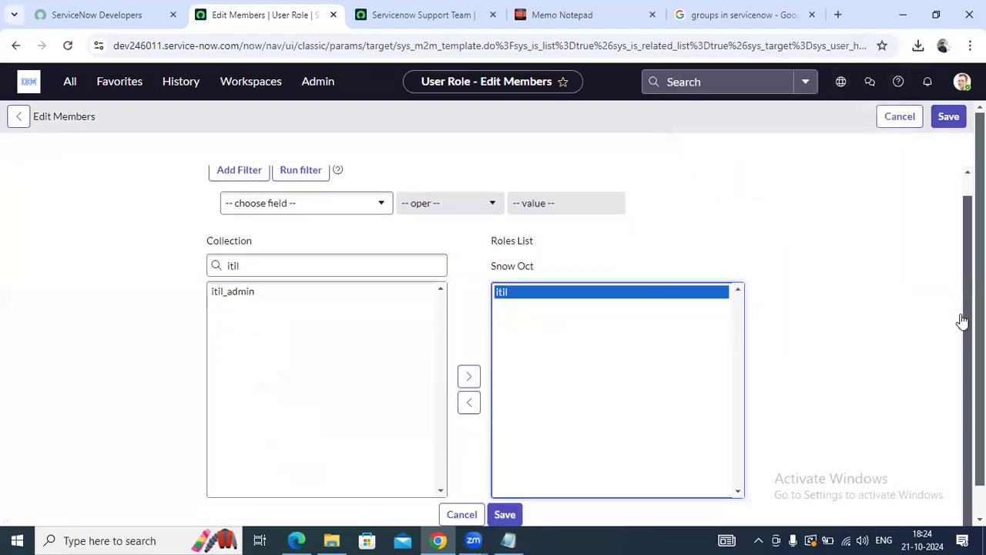
pyautogui.click(504, 500)
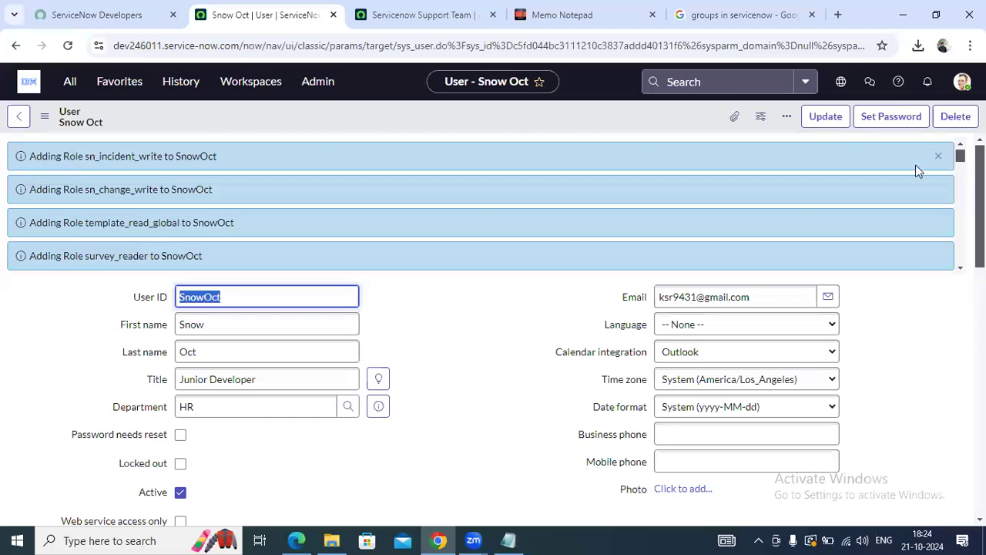
# Dismiss the role-added notices and sort the user's 40 roles by Inherited
pyautogui.click(938, 156)
pyautogui.scroll(-15, 938, 156)
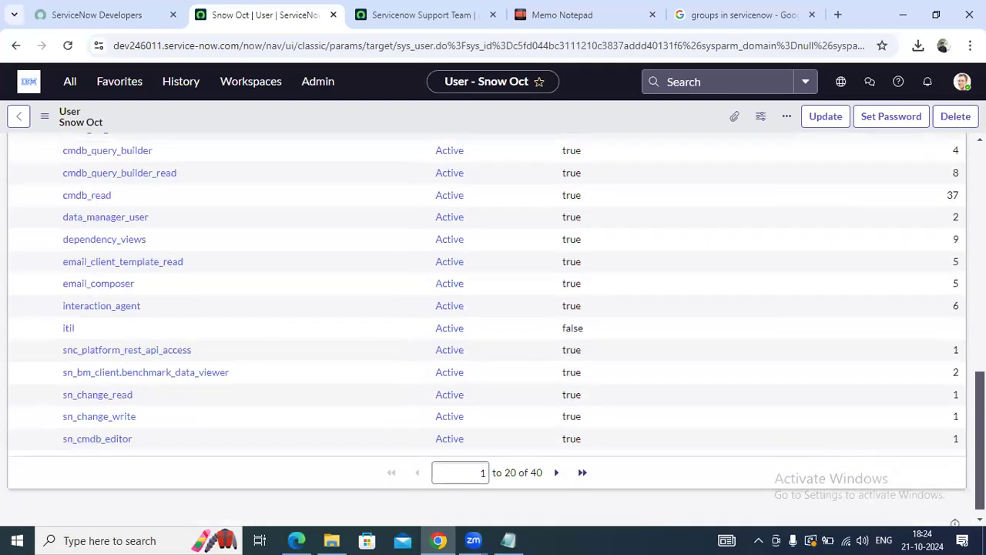
pyautogui.scroll(4, 493, 324)
pyautogui.scroll(-4, 144, 341)
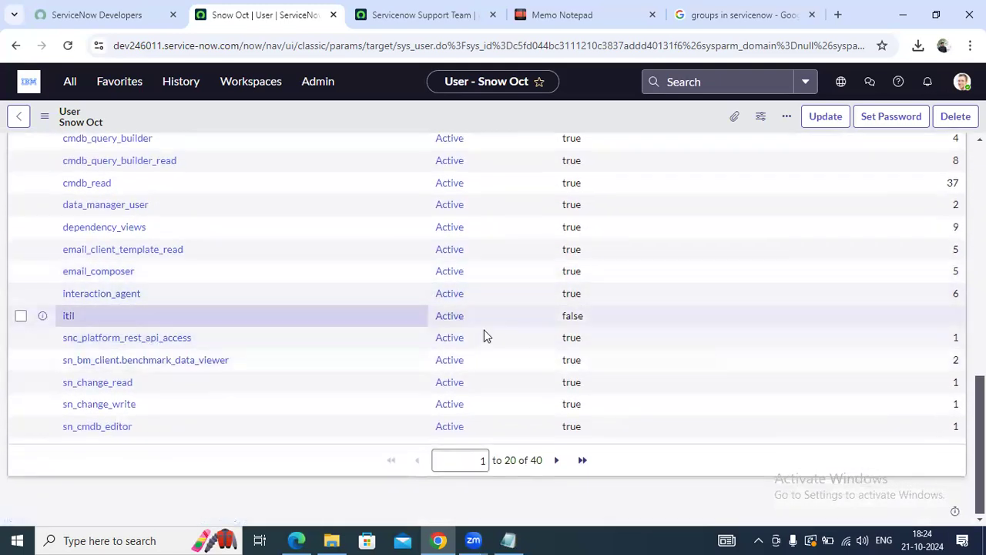
pyautogui.scroll(2, 44, 412)
pyautogui.scroll(-1, 82, 406)
pyautogui.scroll(-1, 77, 401)
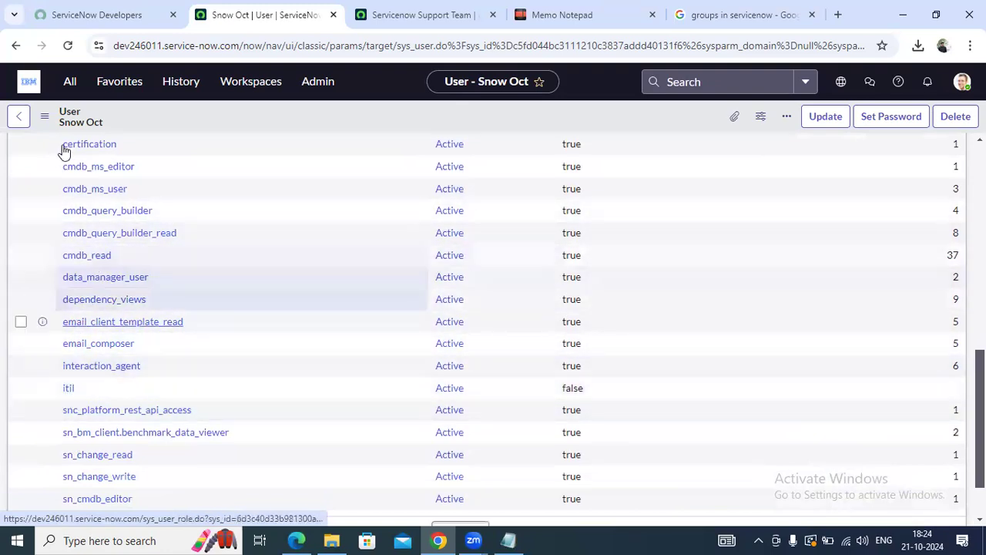
pyautogui.scroll(4, 467, 419)
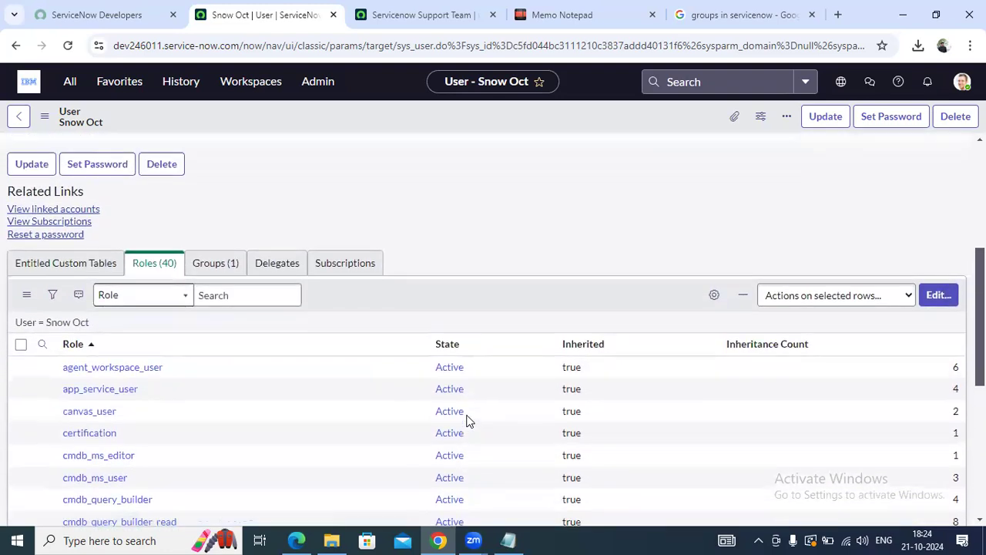
pyautogui.scroll(-2, 517, 220)
pyautogui.click(581, 201)
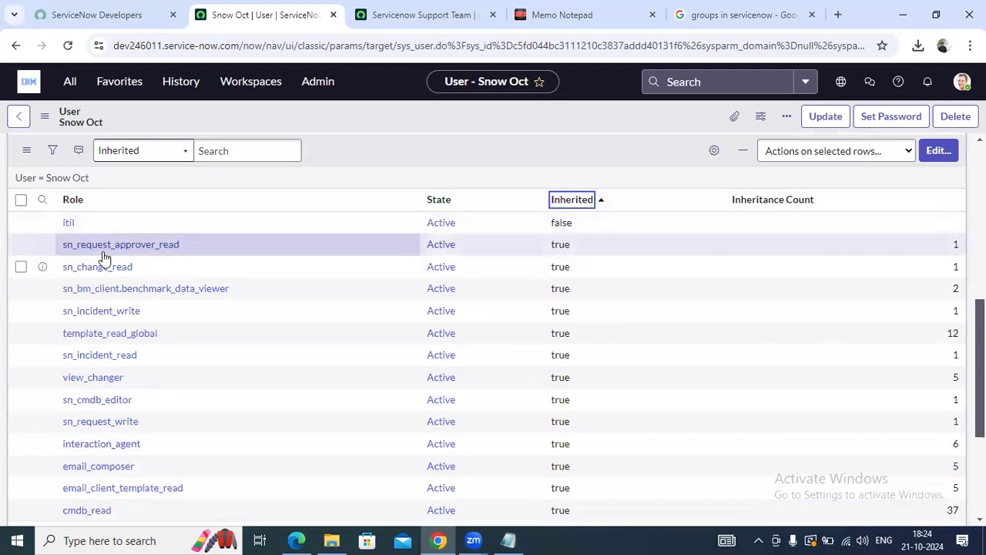
# Highlight itil as the only directly assigned role, with Inherited set to false
pyautogui.moveTo(108, 253); pyautogui.dragTo(103, 251)
pyautogui.click(68, 225)
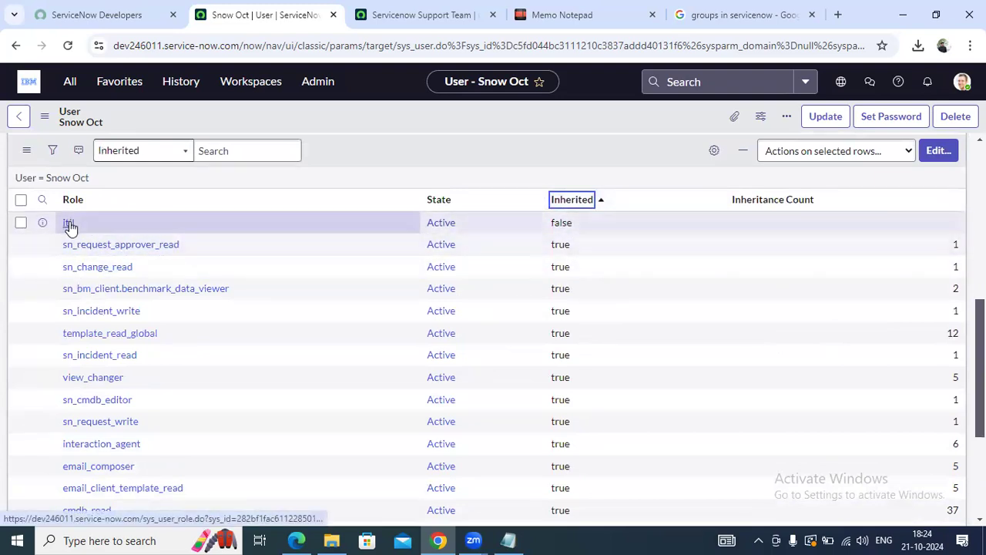
pyautogui.click(562, 223)
pyautogui.click(53, 227)
pyautogui.click(70, 226)
pyautogui.click(69, 224)
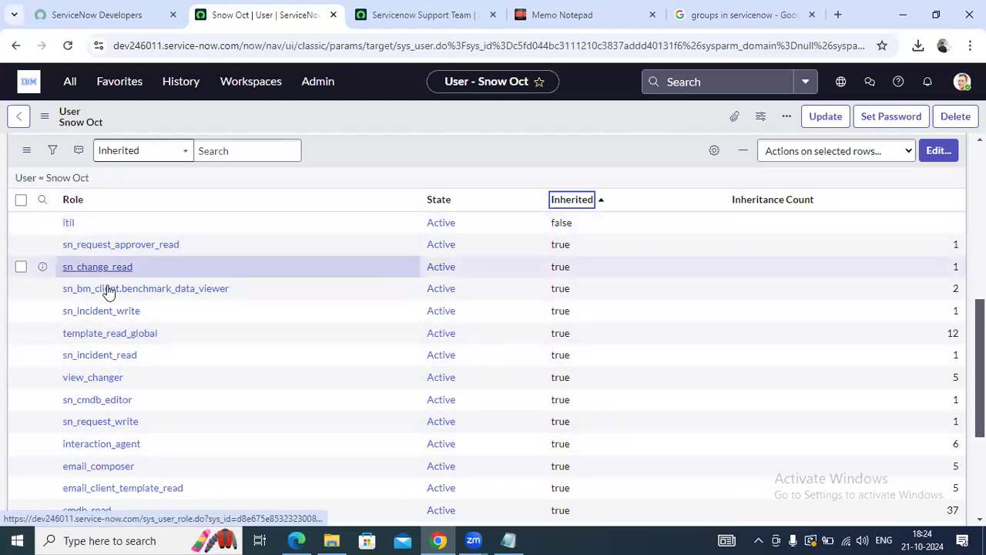
pyautogui.scroll(4, 116, 285)
pyautogui.scroll(-1, 136, 282)
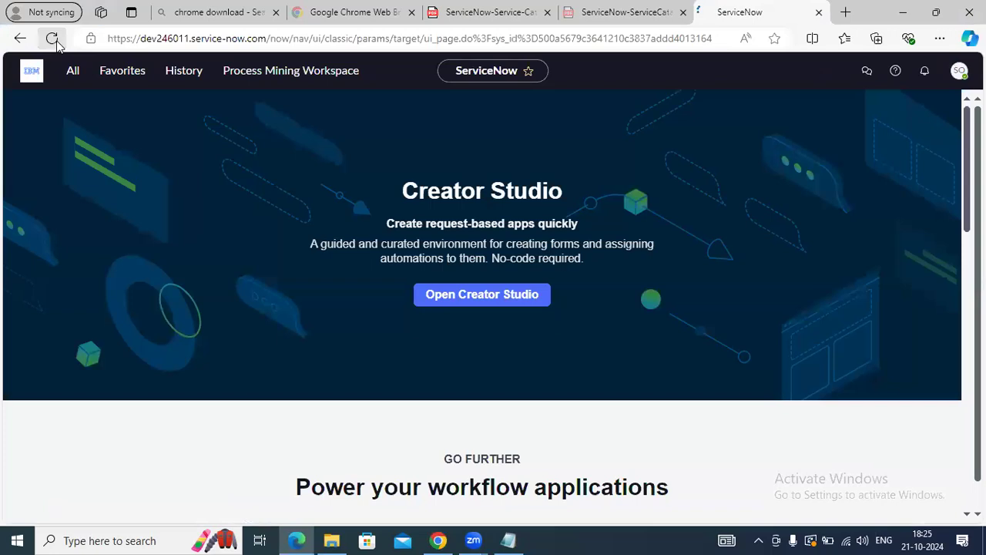
# Reload the other ServiceNow window, browse the All menu, then return to the user record window
pyautogui.click(52, 38)
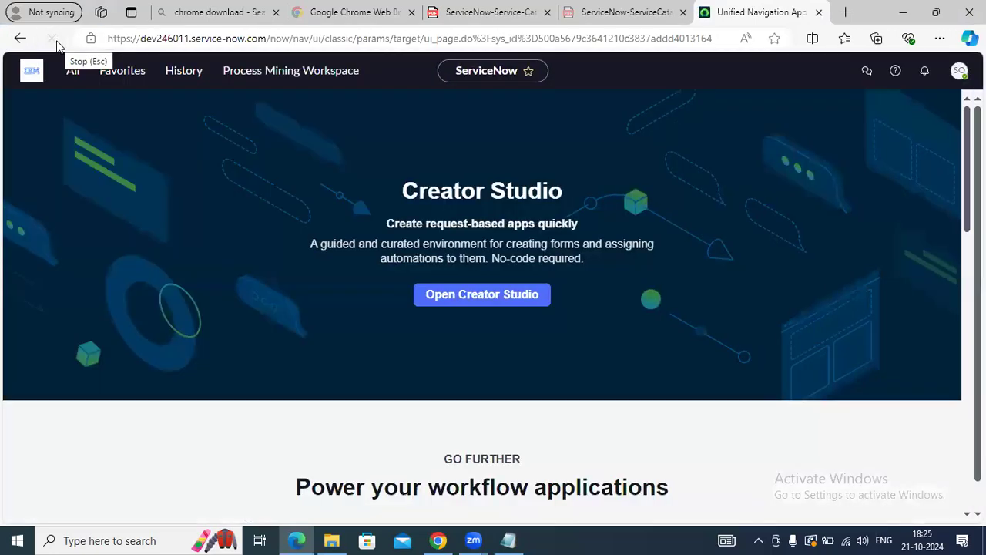
pyautogui.click(74, 71)
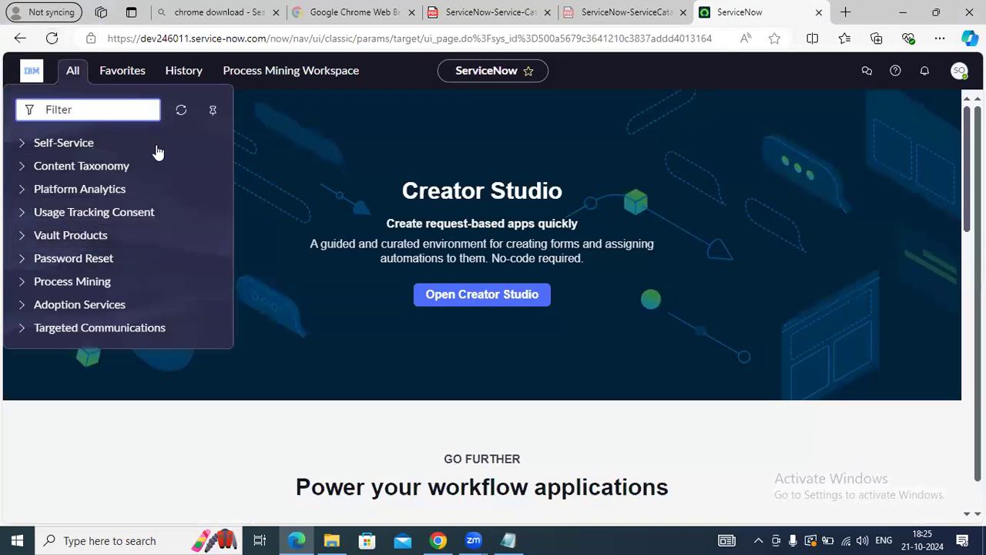
pyautogui.click(317, 123)
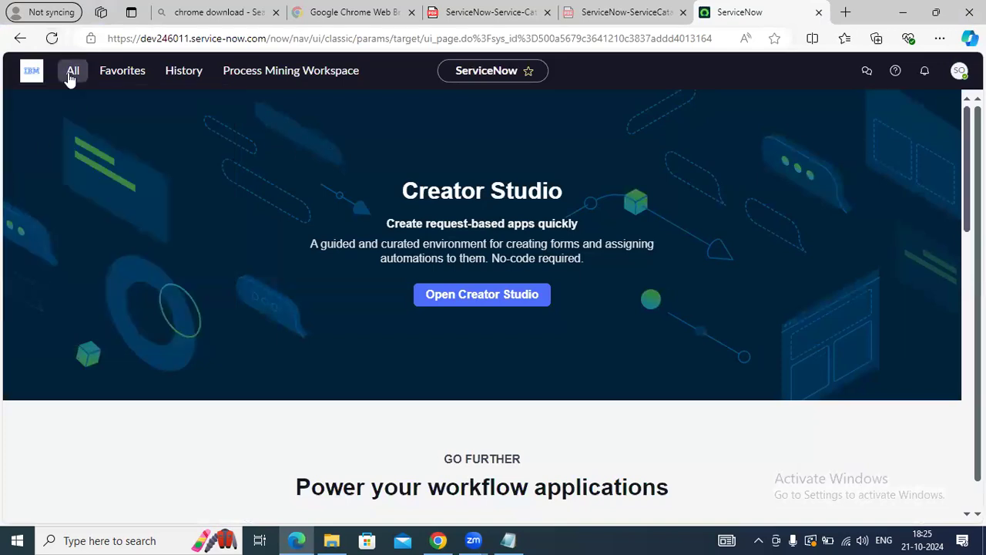
pyautogui.click(71, 74)
pyautogui.click(240, 182)
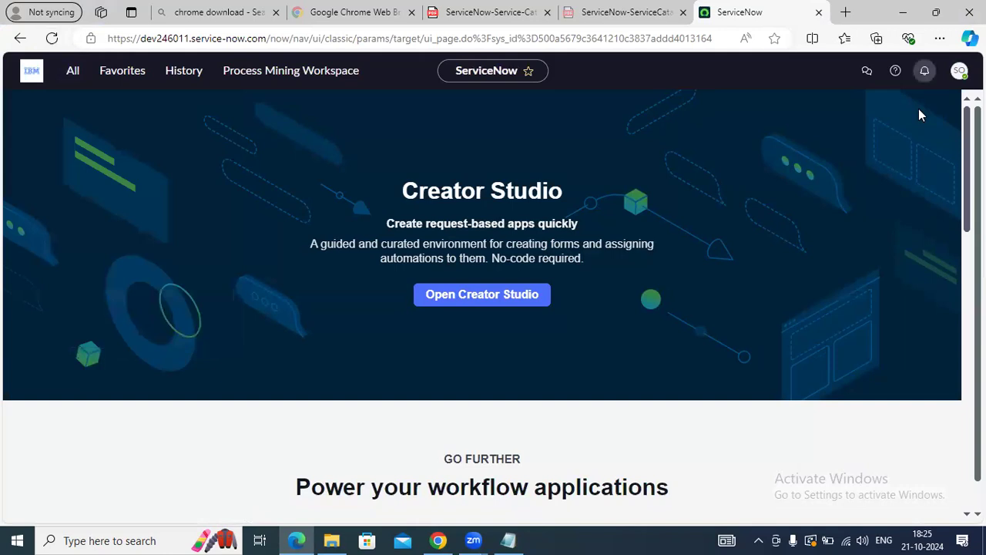
pyautogui.click(960, 70)
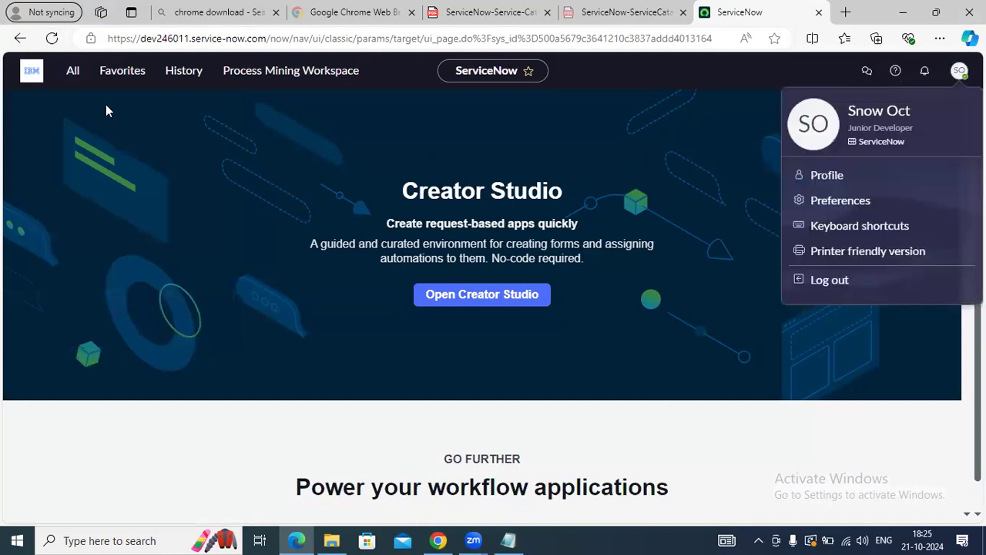
pyautogui.click(49, 37)
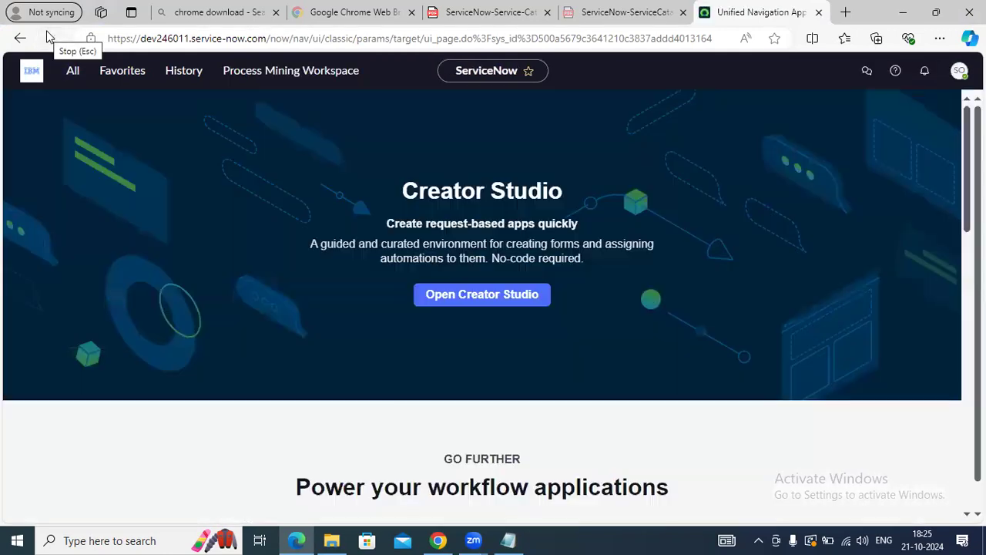
pyautogui.click(73, 74)
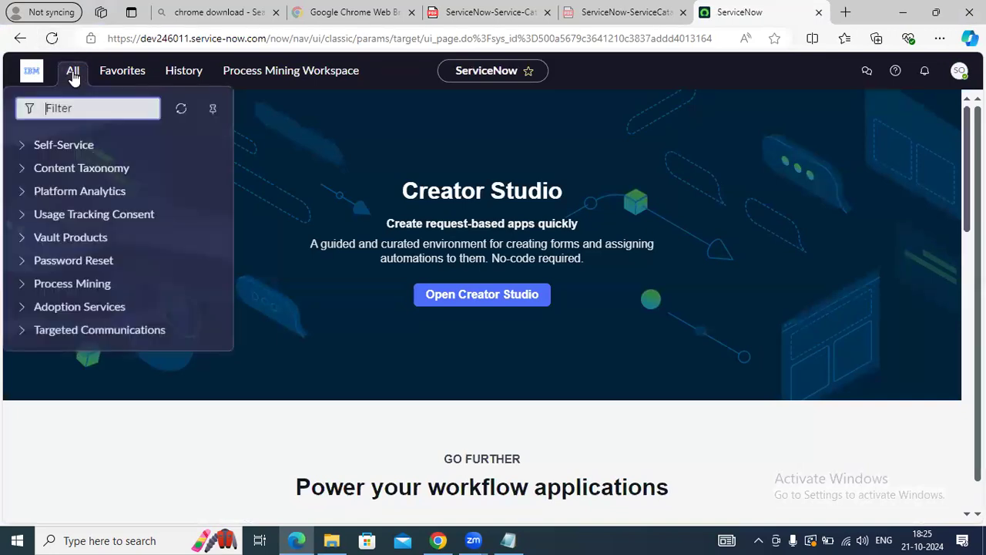
pyautogui.click(286, 249)
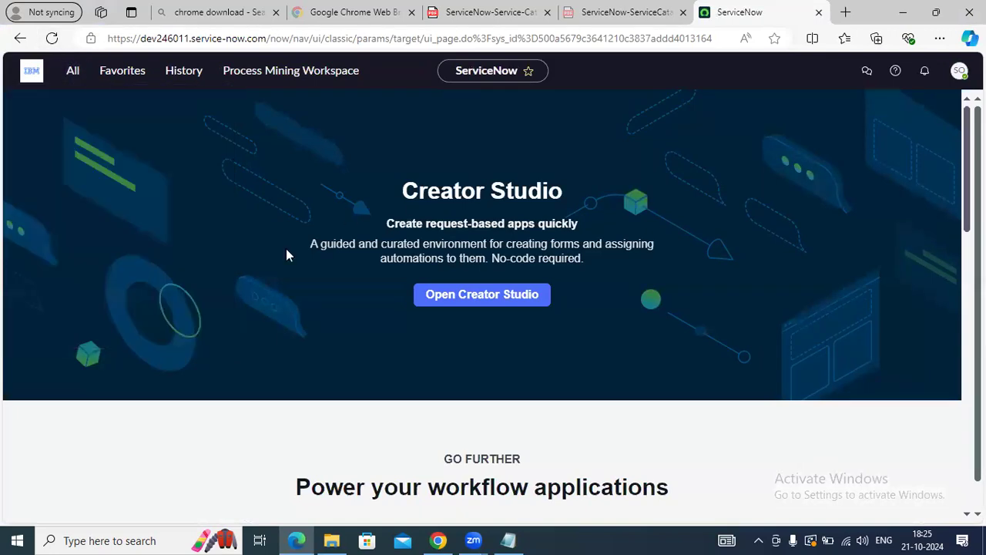
pyautogui.click(72, 71)
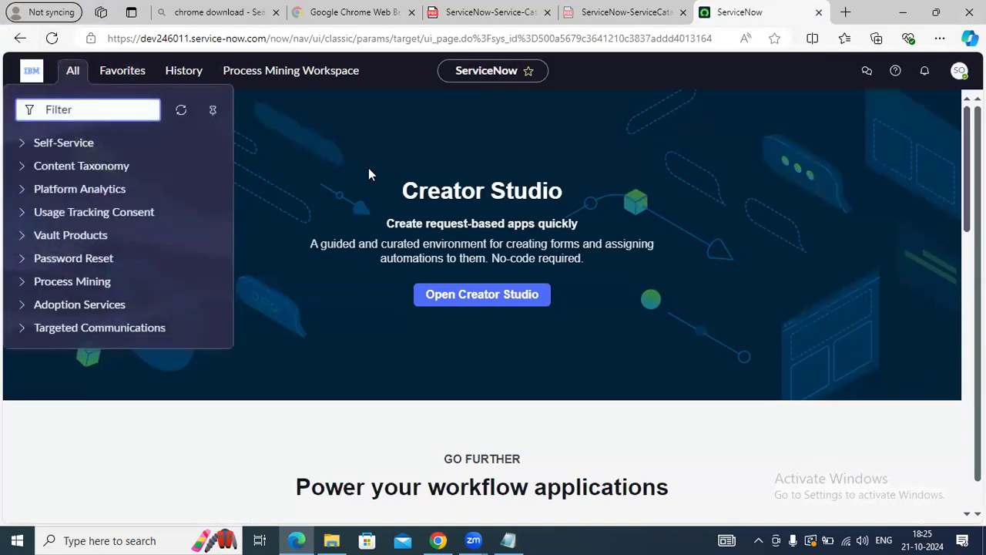
pyautogui.click(369, 175)
pyautogui.click(438, 540)
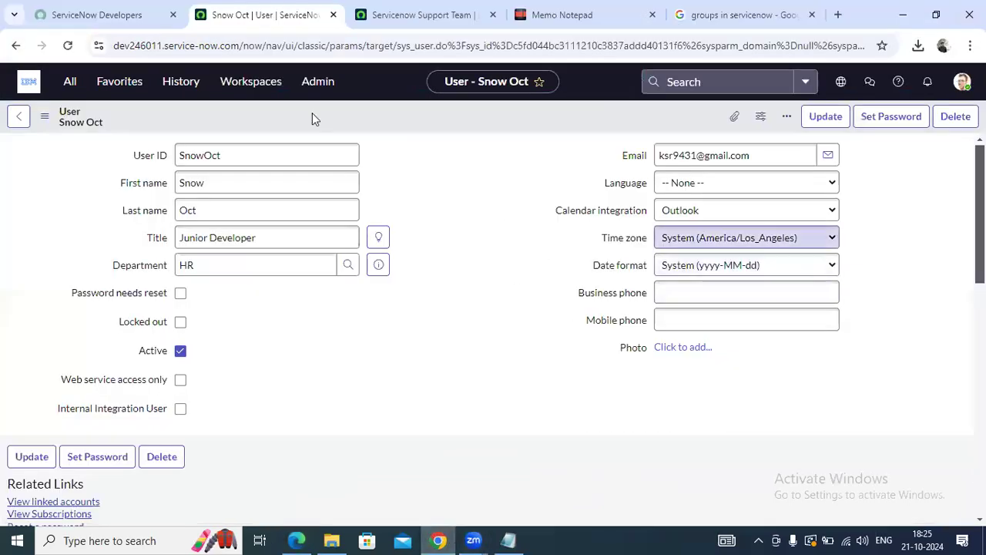
# Reload the user record to discard the pasted User ID change
pyautogui.doubleClick(258, 155)
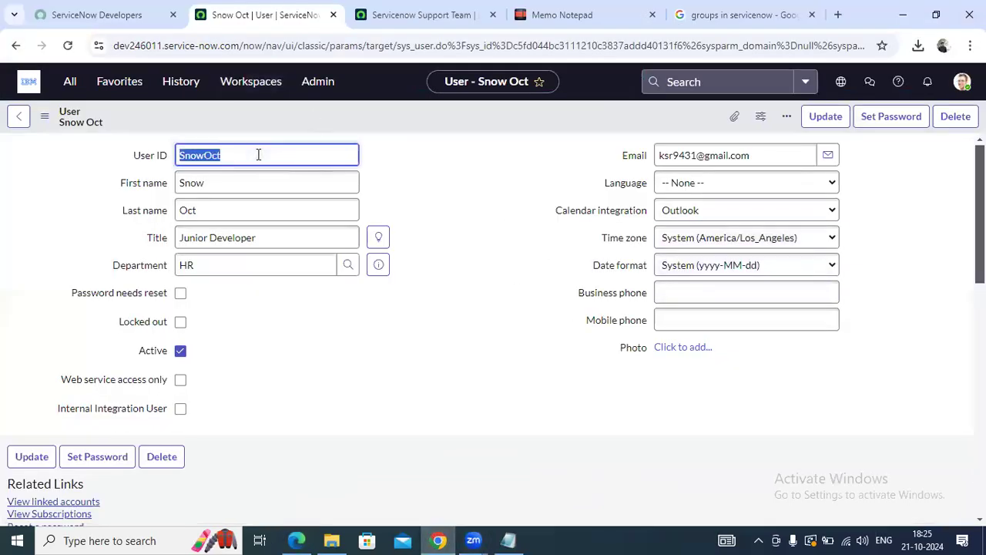
pyautogui.hotkey('ctrl', 'v')
pyautogui.click(962, 81)
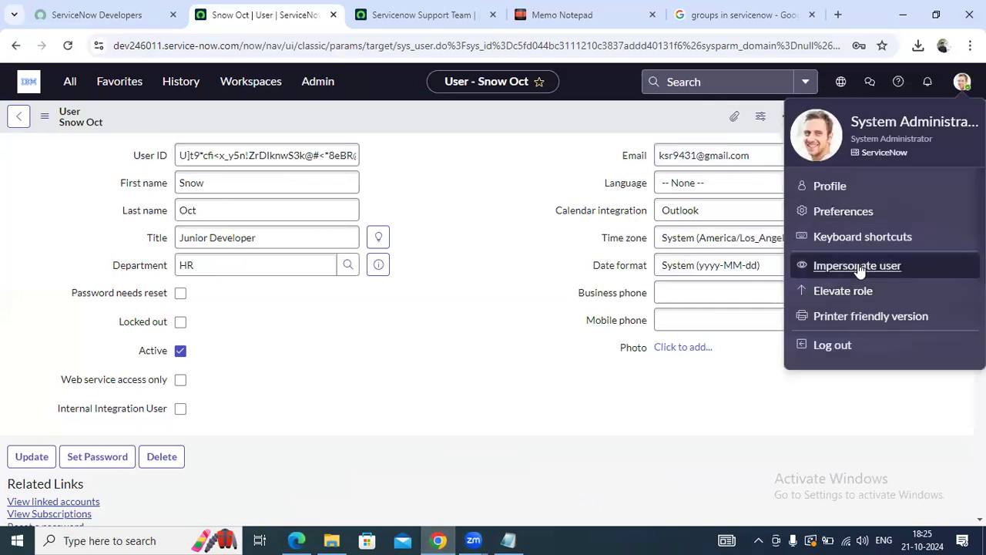
pyautogui.click(58, 92)
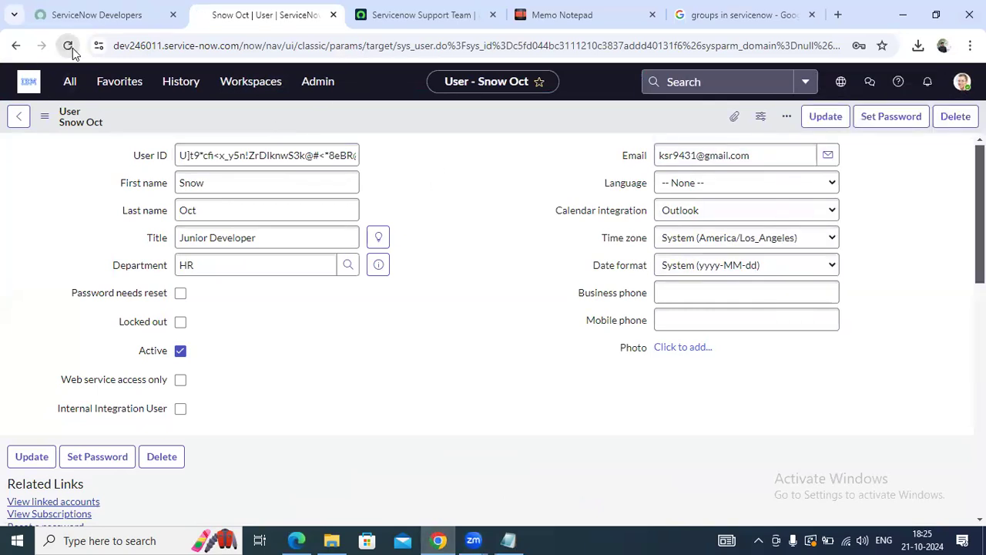
pyautogui.click(68, 45)
pyautogui.click(554, 137)
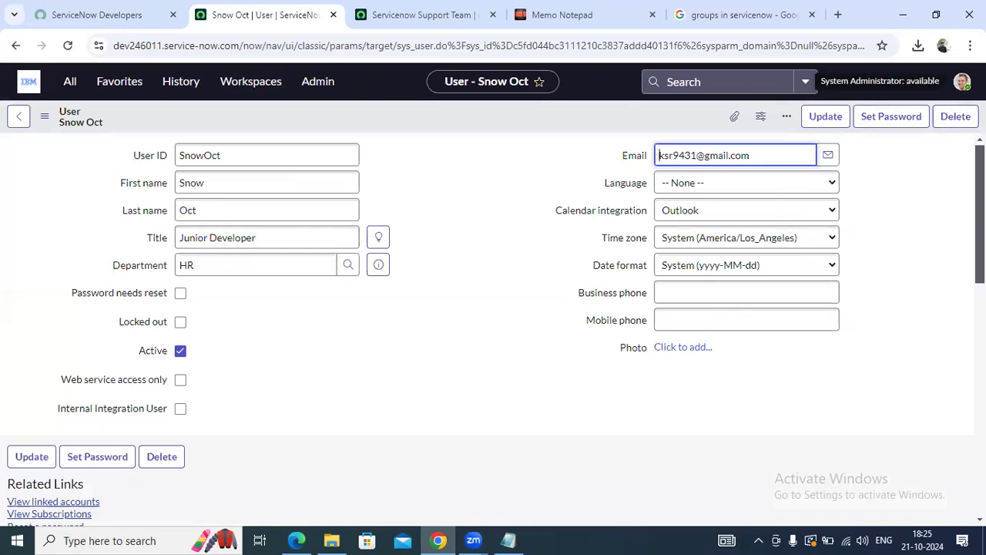
# Impersonate the Junior Developer user, found by searching 'sn'
pyautogui.click(963, 81)
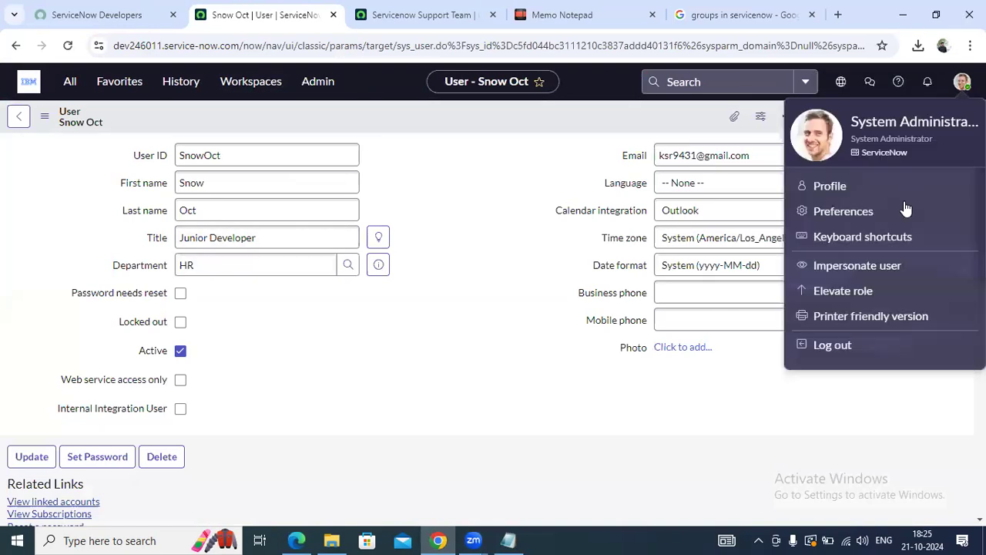
pyautogui.click(857, 265)
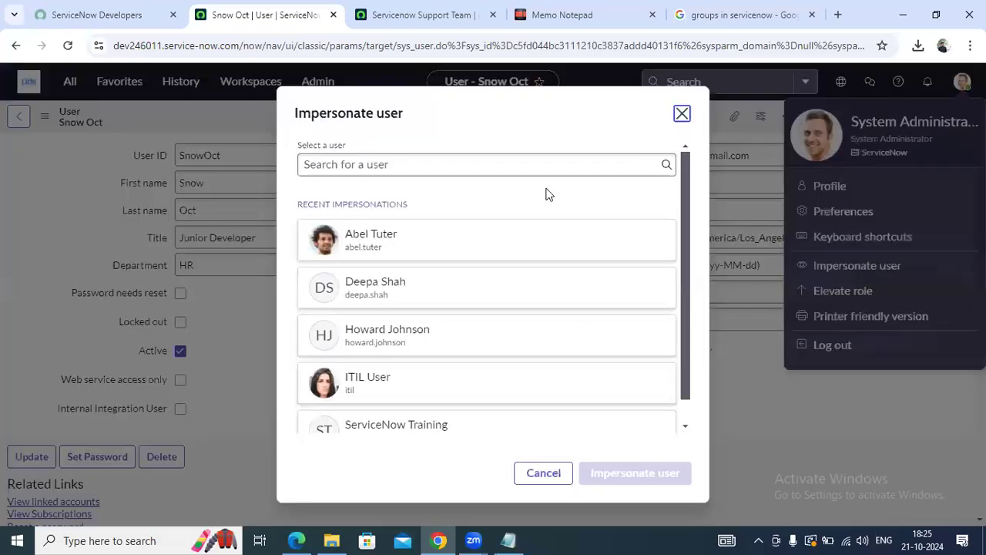
pyautogui.click(316, 156)
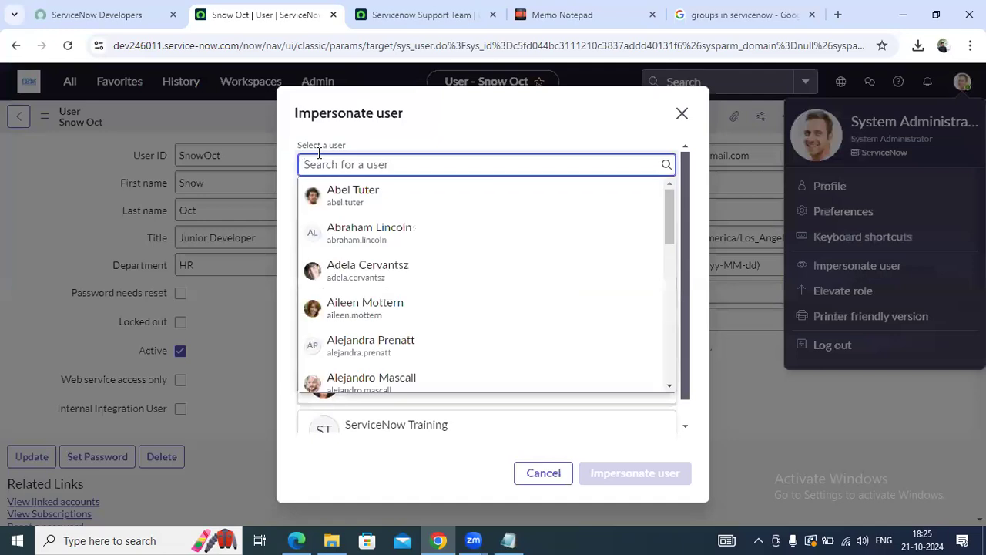
pyautogui.hotkey('ctrl', 'v')
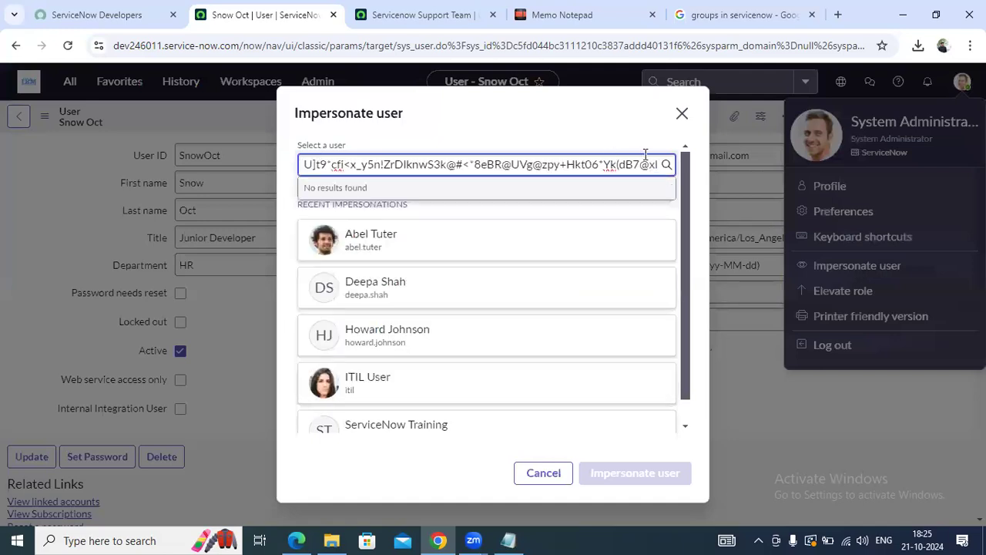
pyautogui.hotkey('ctrl', 'a')
pyautogui.press('BackSpace')
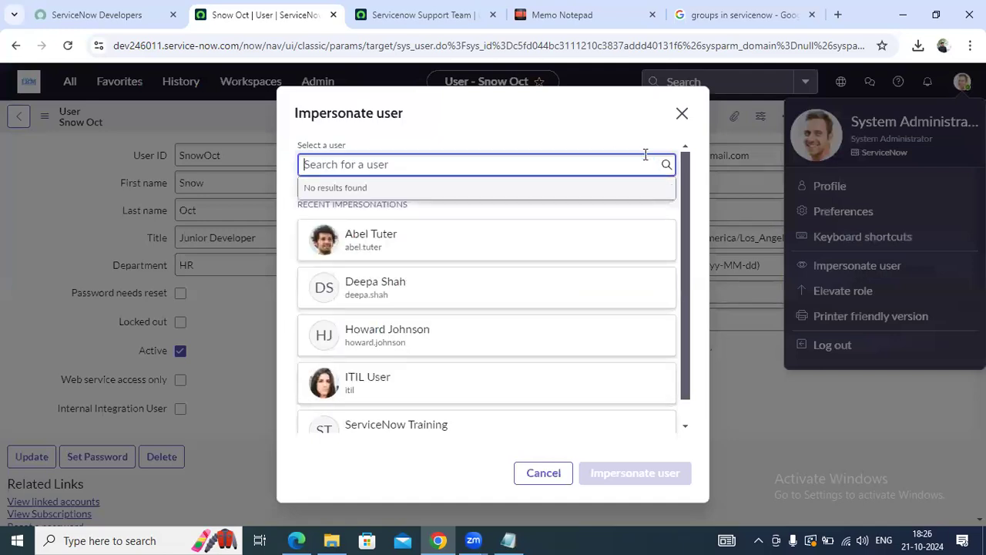
pyautogui.write('snow')
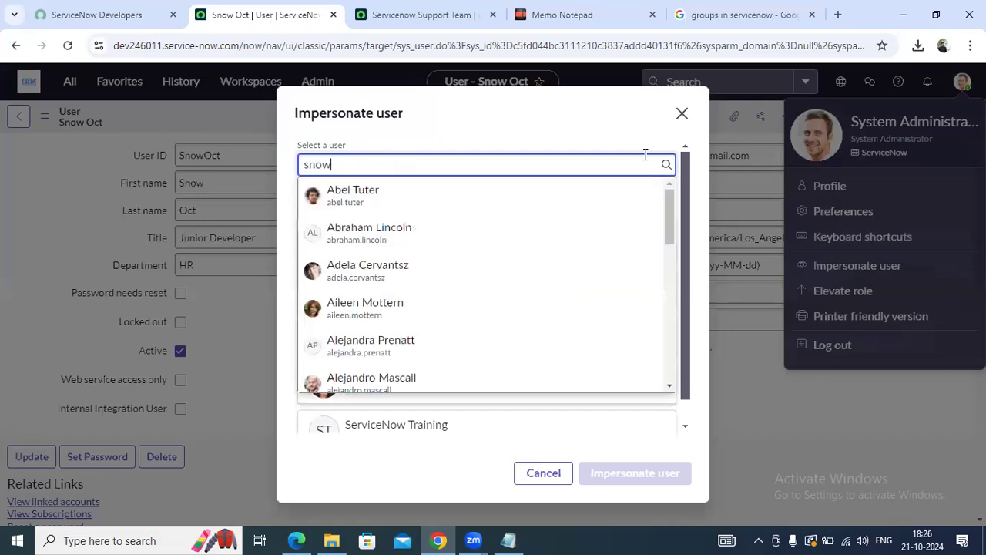
pyautogui.click(439, 235)
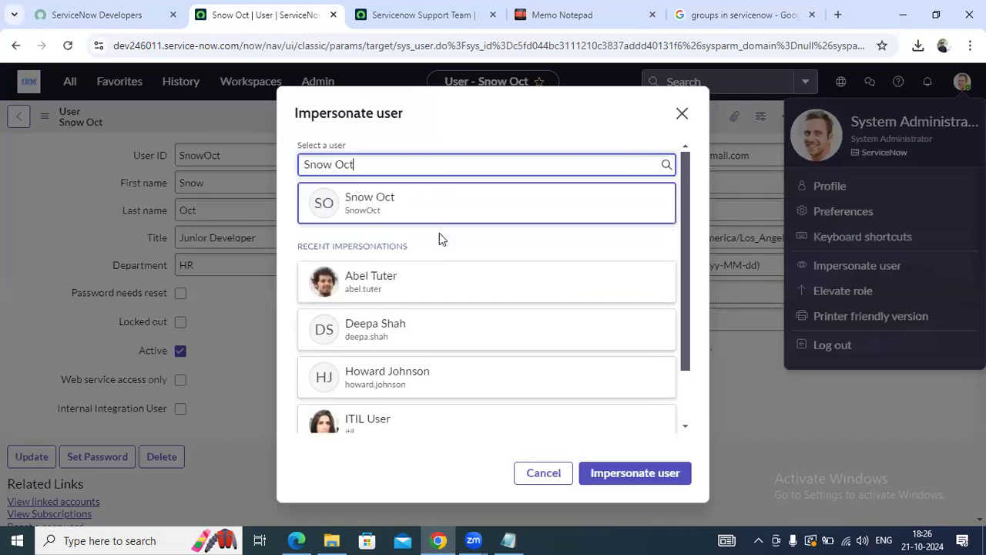
pyautogui.click(626, 478)
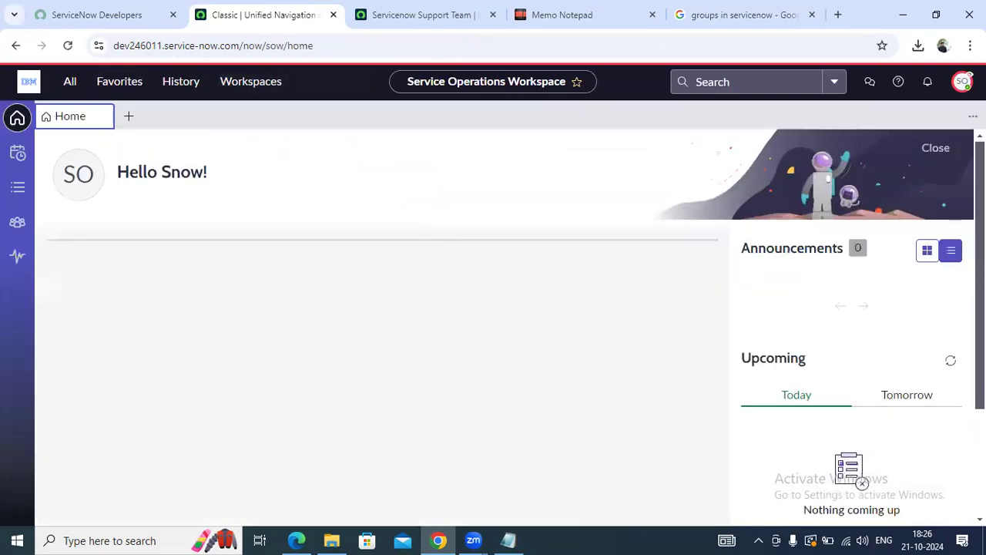
# Dismiss the workspace welcome tour and scroll through the impersonated user's application list
pyautogui.click(962, 82)
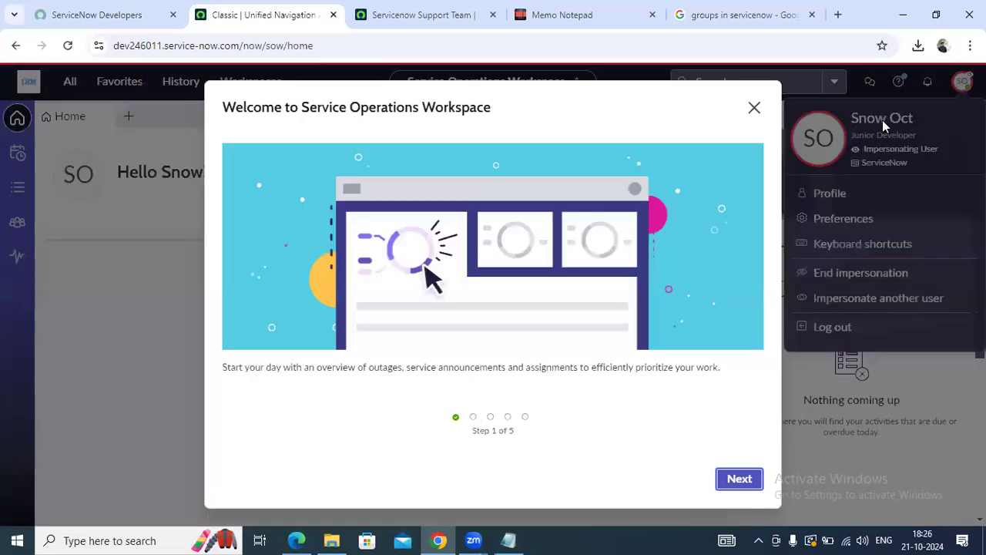
pyautogui.click(755, 107)
pyautogui.click(81, 83)
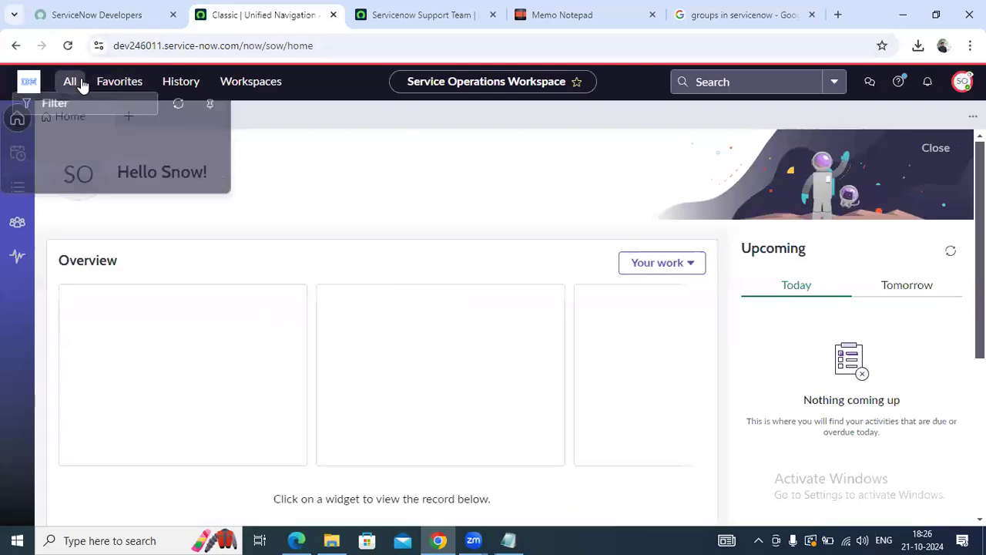
pyautogui.scroll(-6, 105, 308)
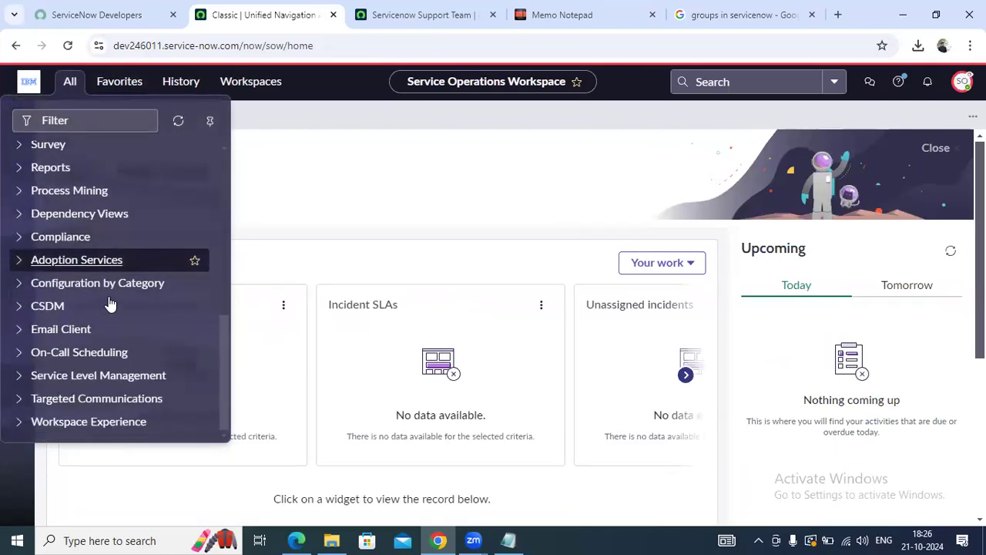
pyautogui.scroll(6, 110, 305)
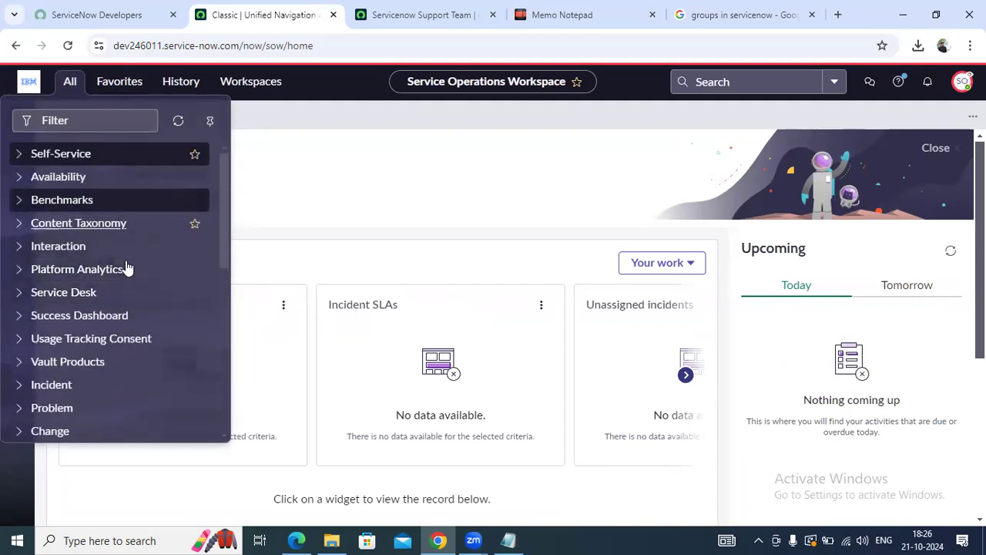
pyautogui.scroll(-3, 123, 253)
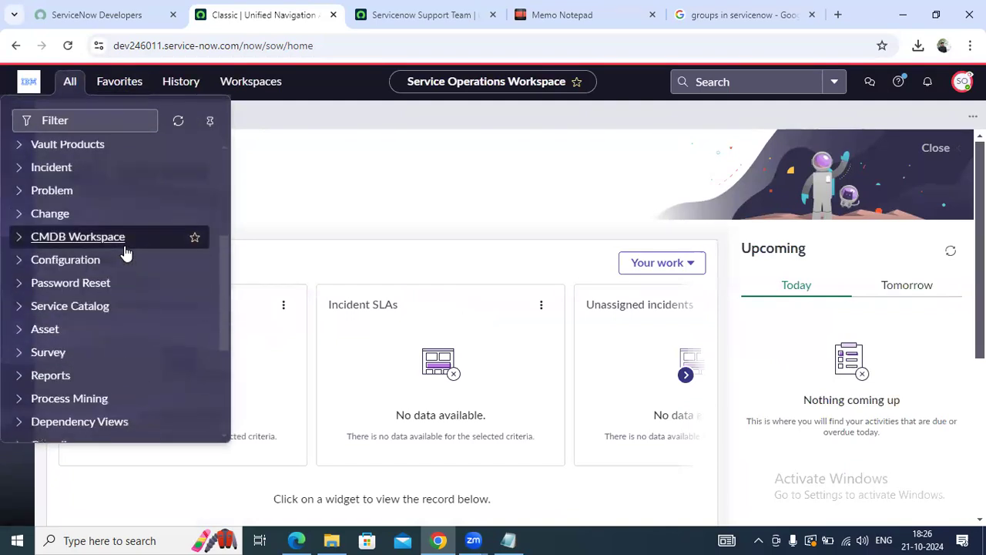
pyautogui.scroll(-3, 126, 253)
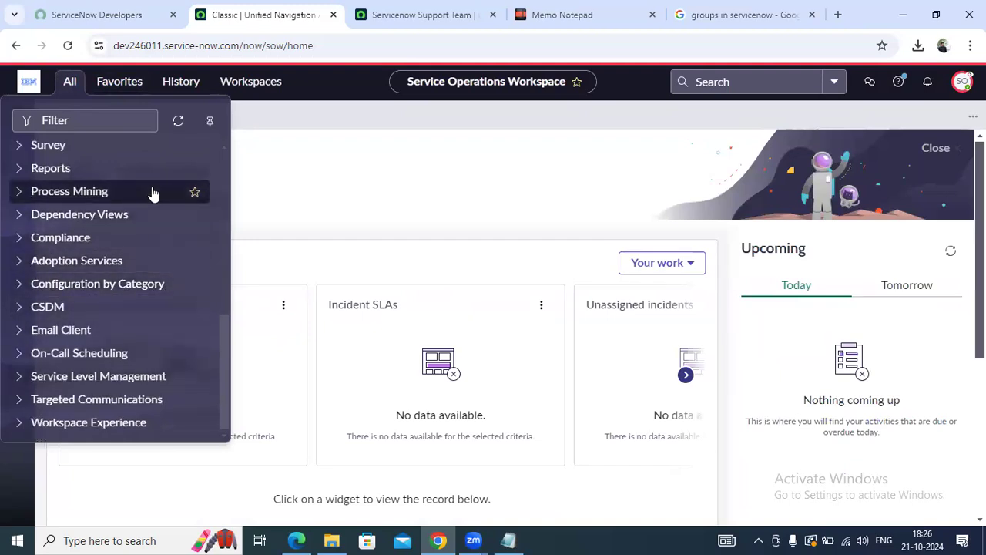
pyautogui.scroll(6, 152, 193)
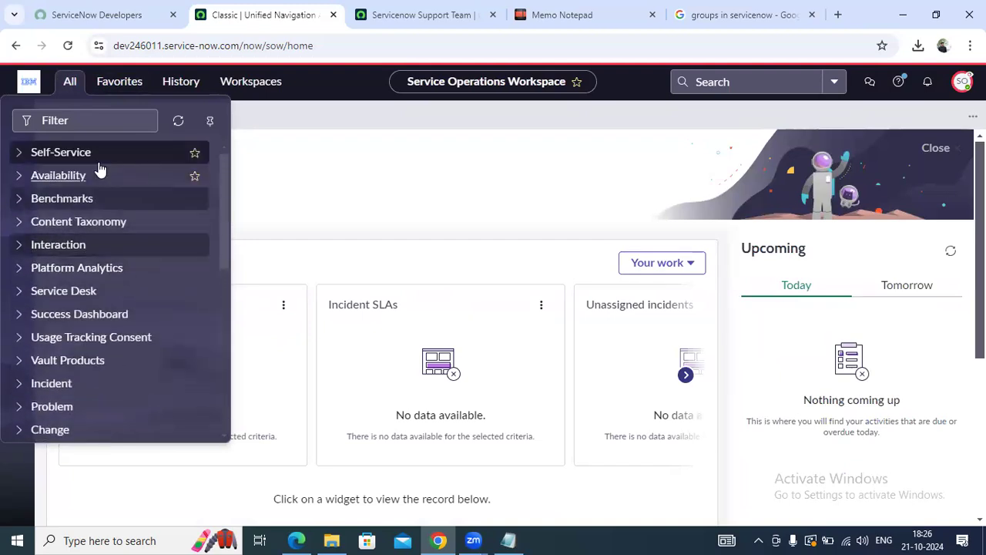
# End the impersonation from the avatar menu to return to the administrator
pyautogui.click(74, 120)
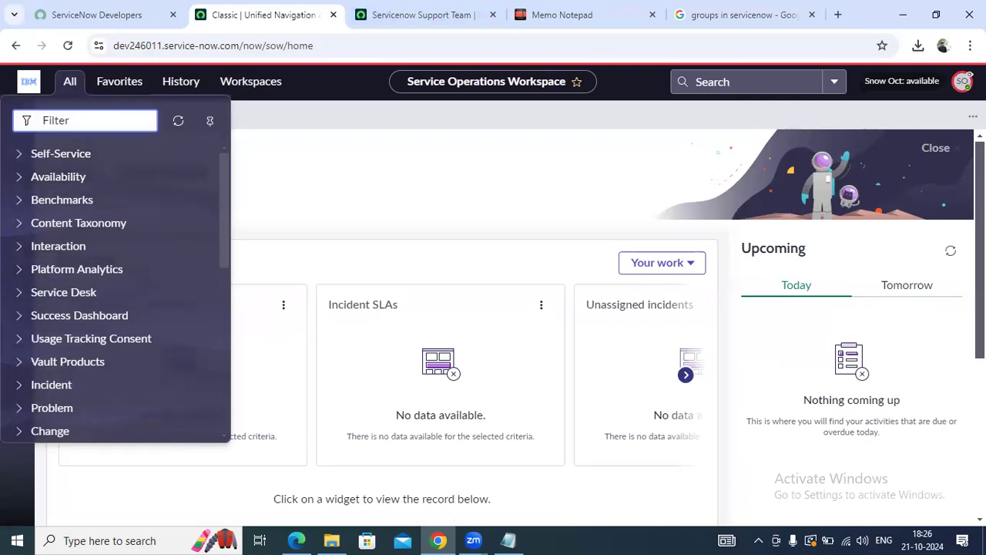
pyautogui.click(963, 81)
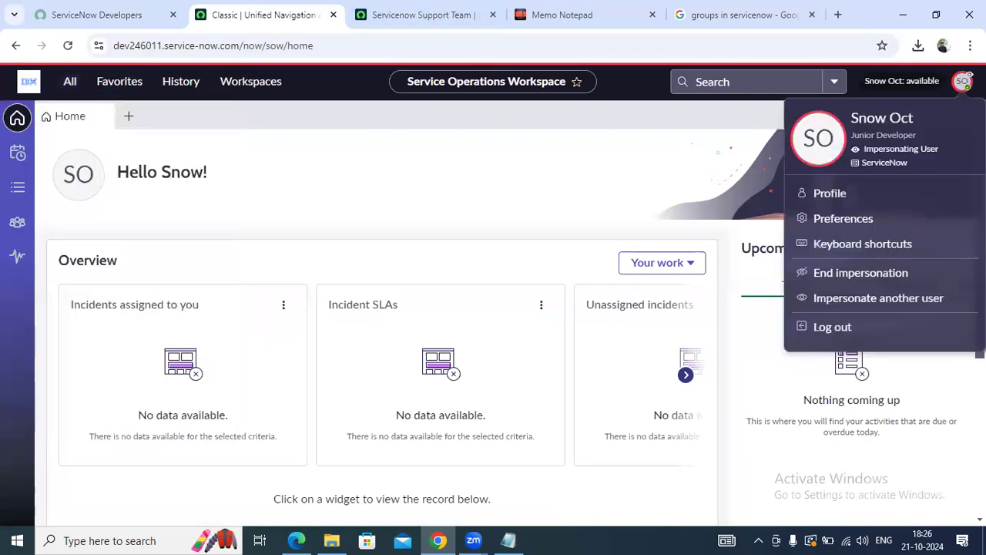
pyautogui.click(858, 259)
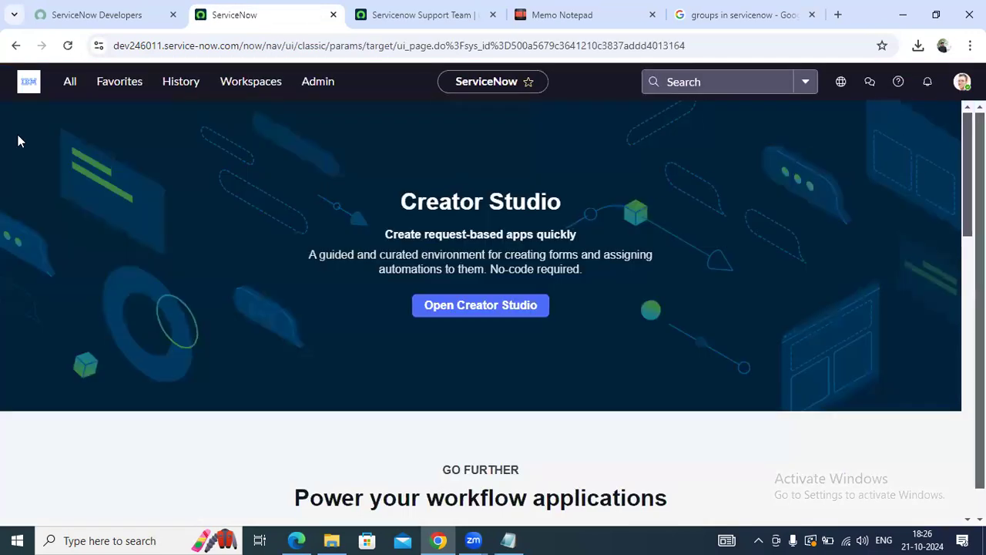
# Open the Junior Developer's record from the support team group and edit its roles
pyautogui.click(410, 21)
pyautogui.scroll(-1, 352, 354)
pyautogui.scroll(1, 365, 330)
pyautogui.scroll(-1, 364, 330)
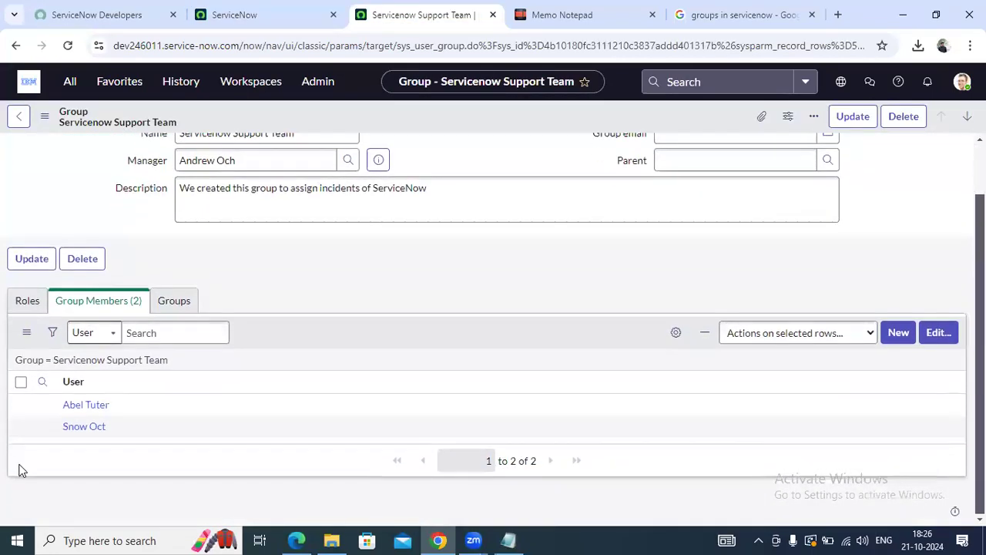
pyautogui.click(81, 429)
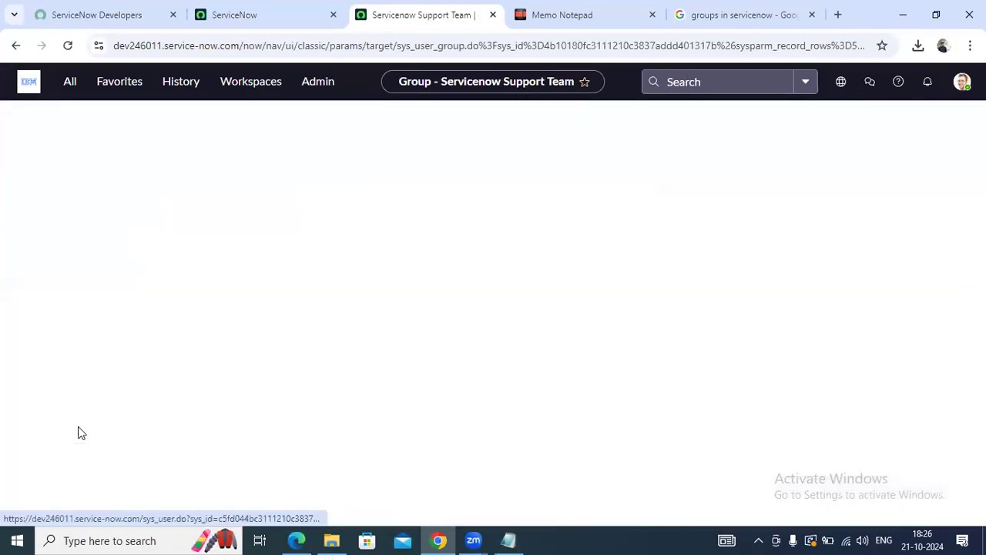
pyautogui.scroll(-5, 403, 339)
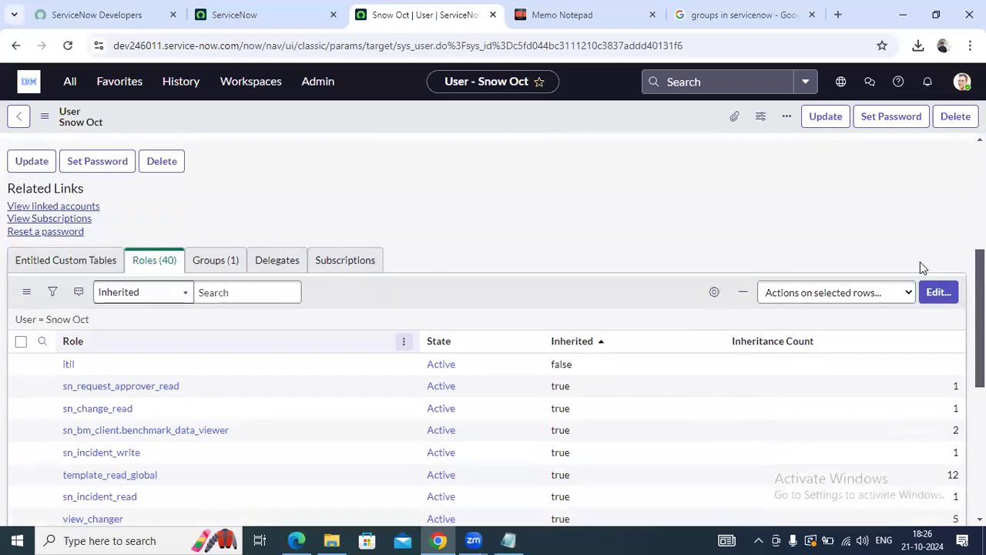
pyautogui.click(937, 293)
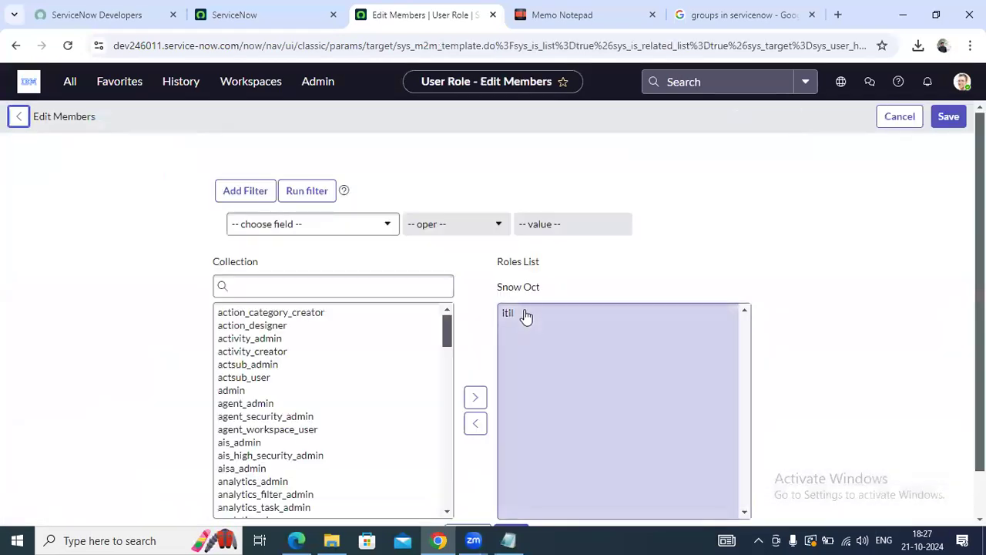
# Move itil back to Collection, save, and reopen the now-empty role editor
pyautogui.click(524, 313)
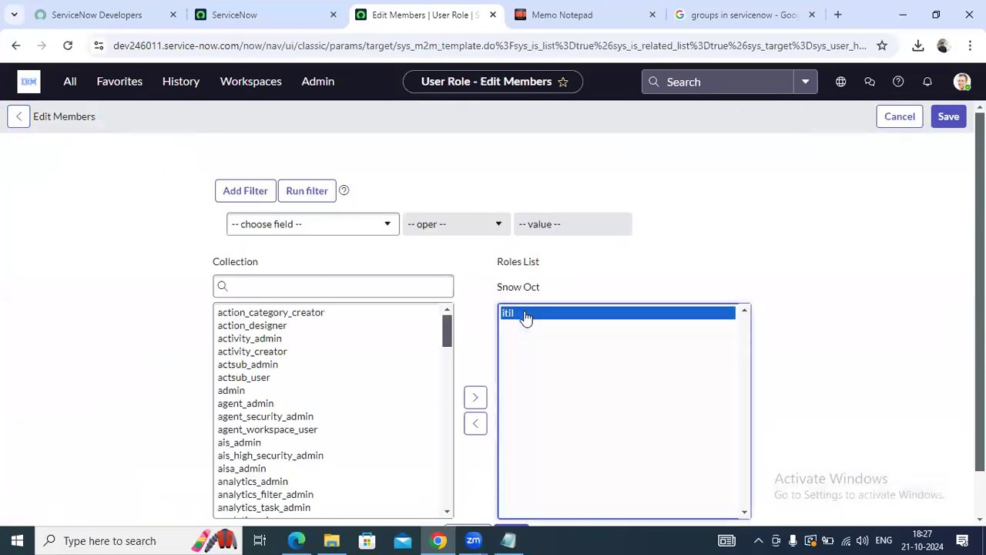
pyautogui.click(468, 391)
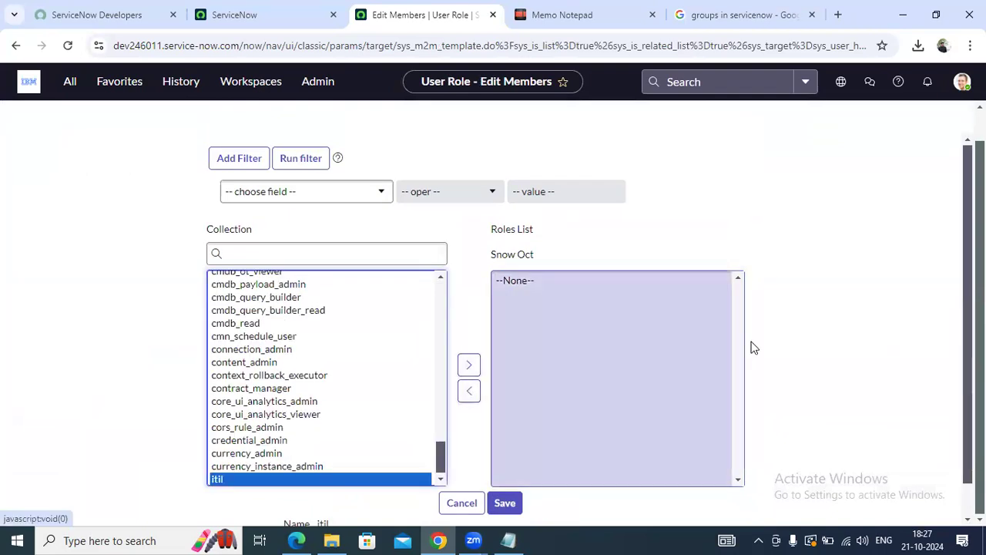
pyautogui.scroll(-1, 423, 493)
pyautogui.click(511, 470)
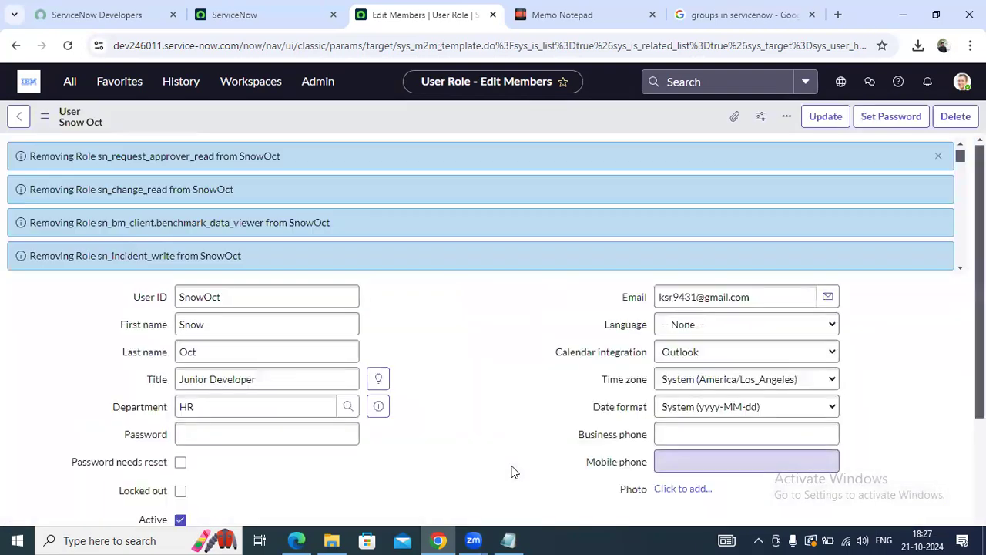
pyautogui.click(956, 160)
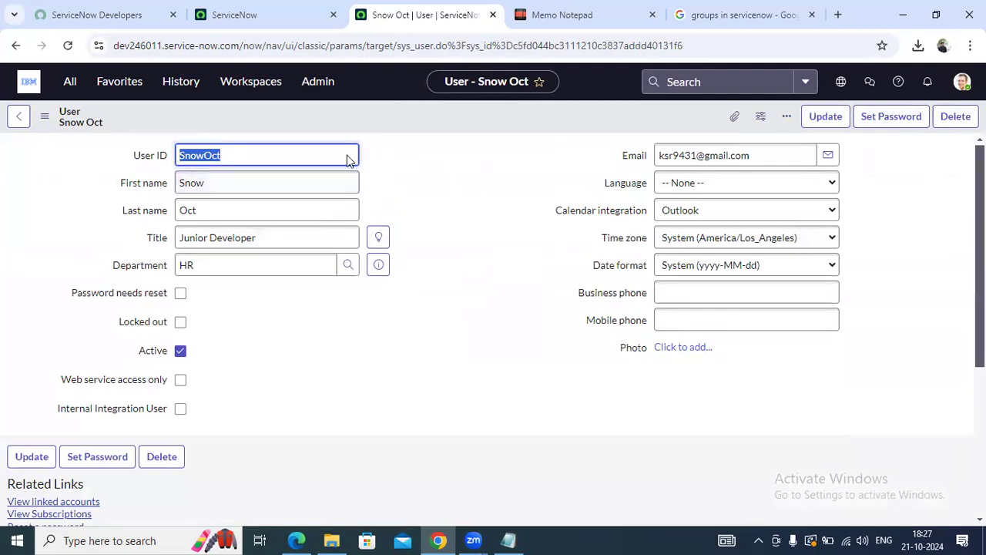
pyautogui.click(221, 155)
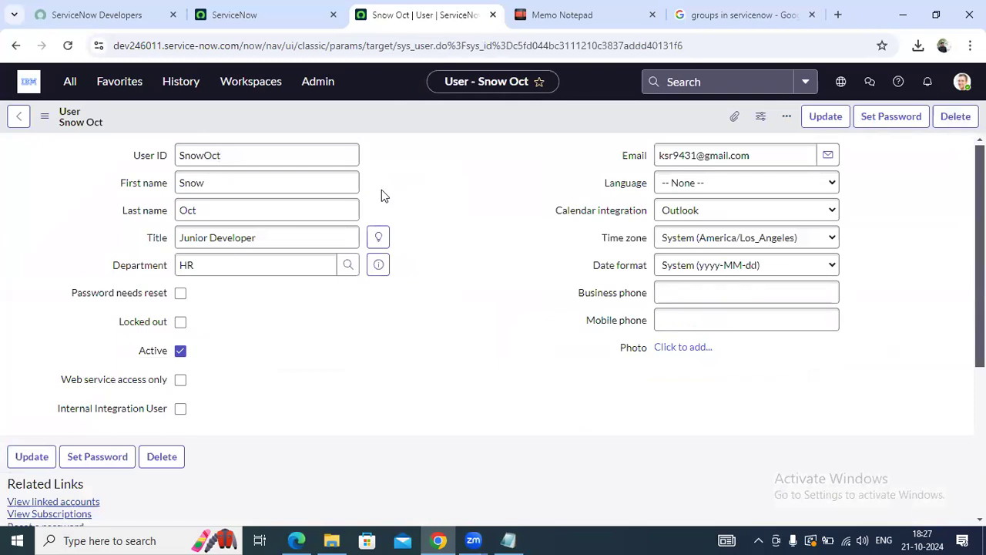
pyautogui.scroll(-3, 397, 183)
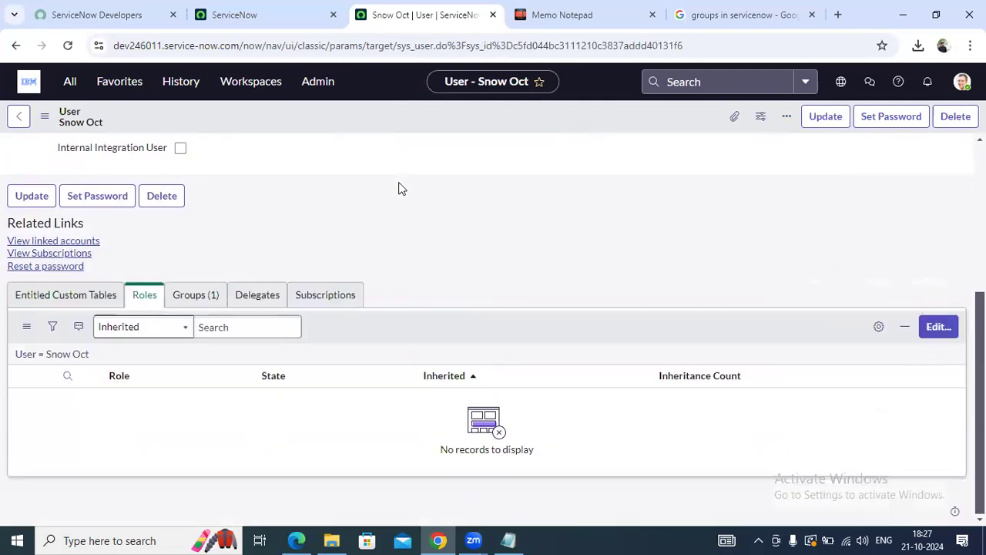
pyautogui.click(938, 327)
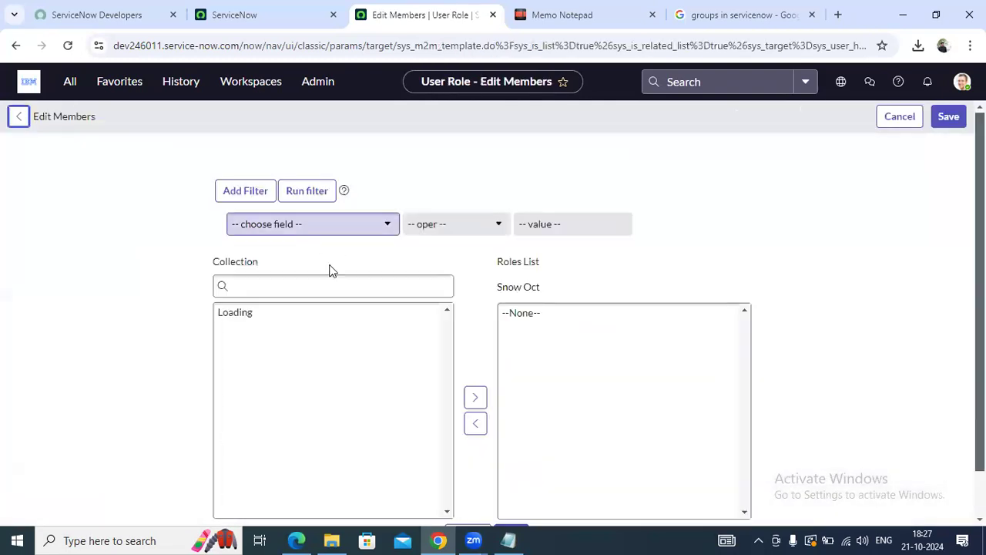
# Leave the role editor unchanged and show the user's Groups (1) tab with Servicenow Support Team
pyautogui.click(330, 283)
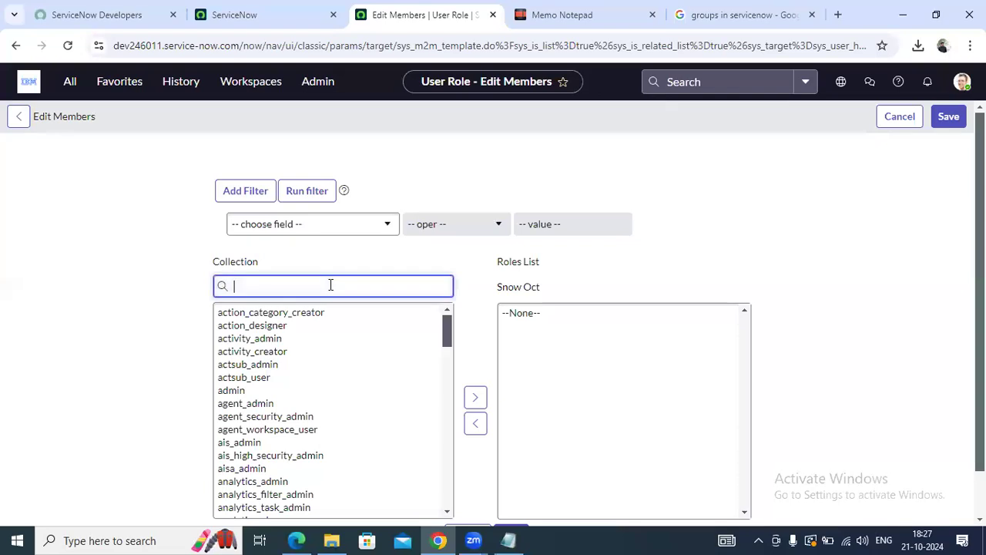
pyautogui.click(12, 123)
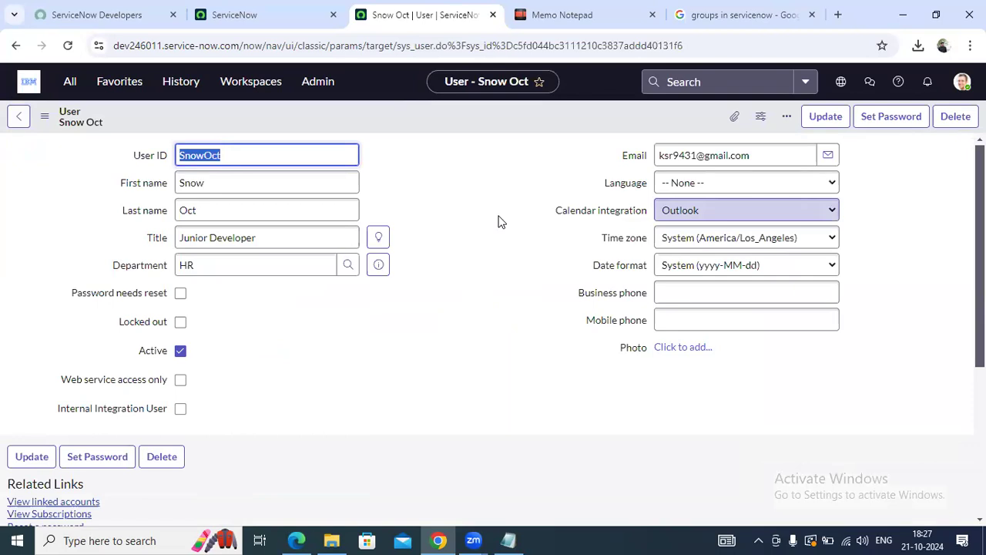
pyautogui.scroll(-3, 499, 221)
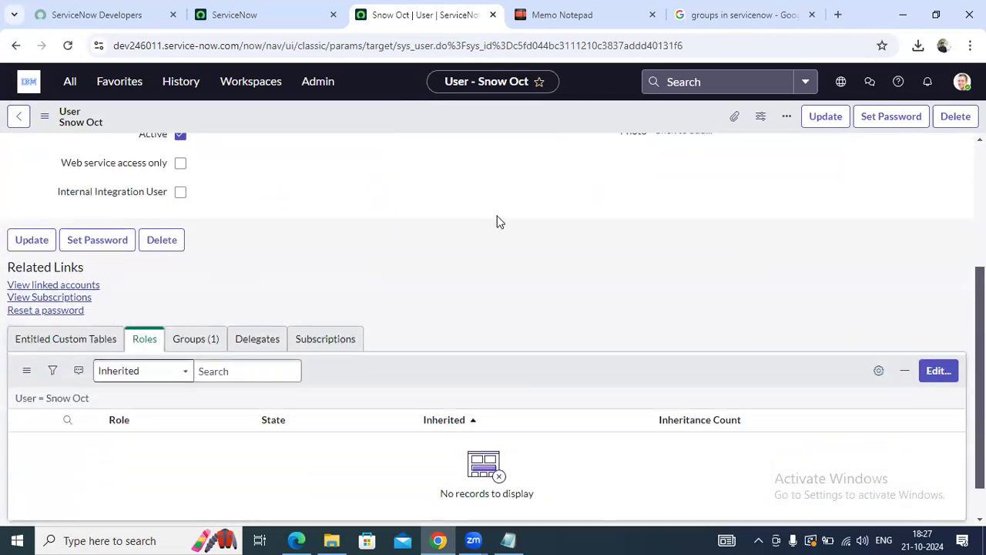
pyautogui.scroll(-1, 316, 271)
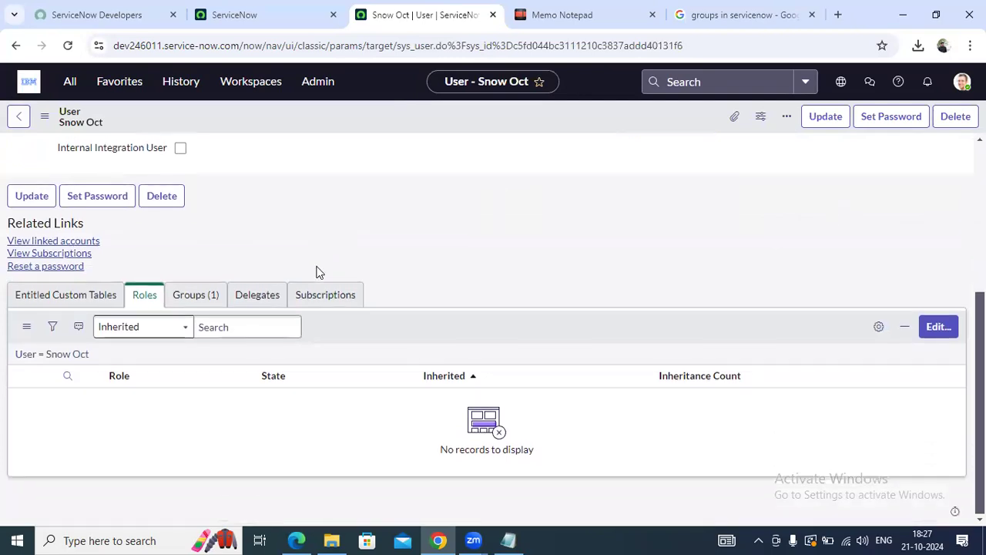
pyautogui.click(202, 297)
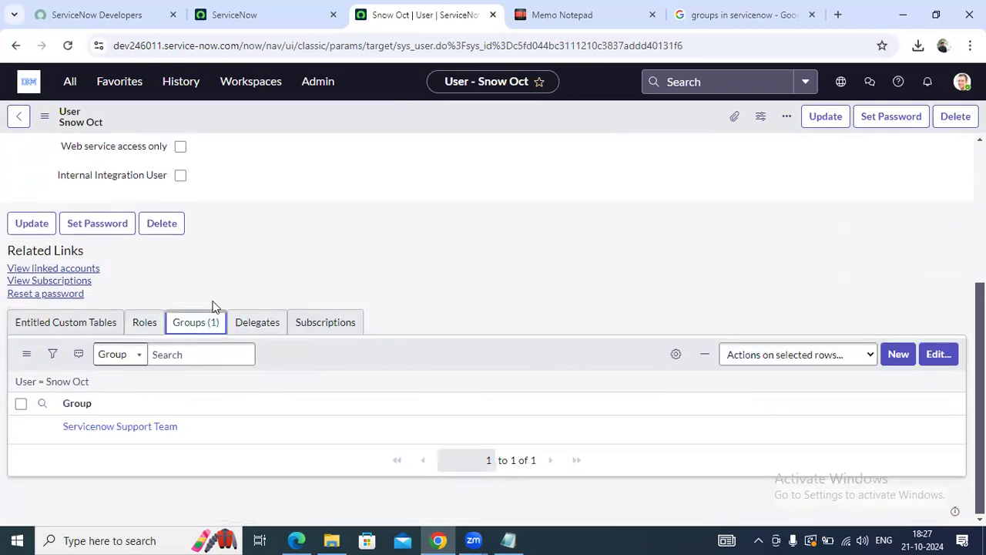
# Open the Servicenow Support Team group in a new tab and review its roles and members
pyautogui.middleClick(119, 435)
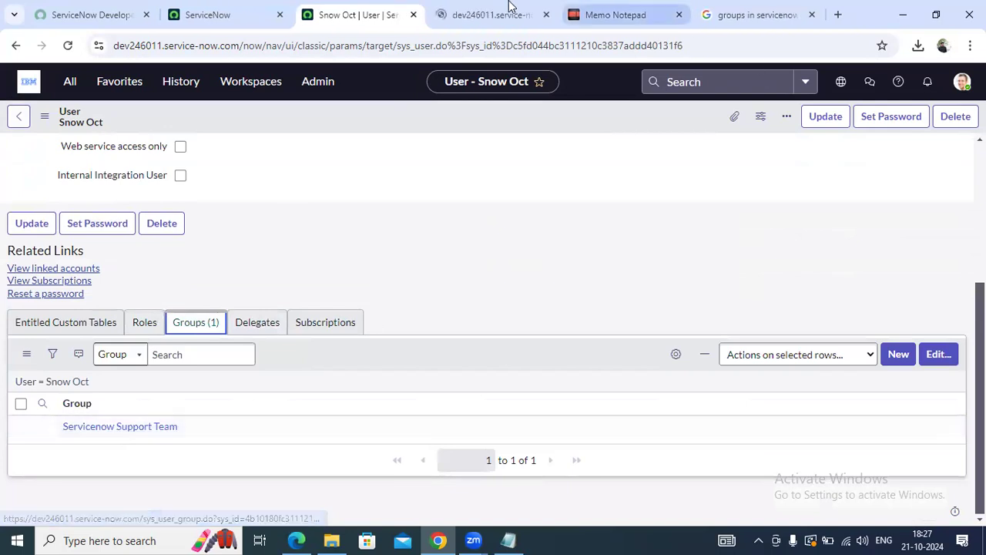
pyautogui.click(505, 11)
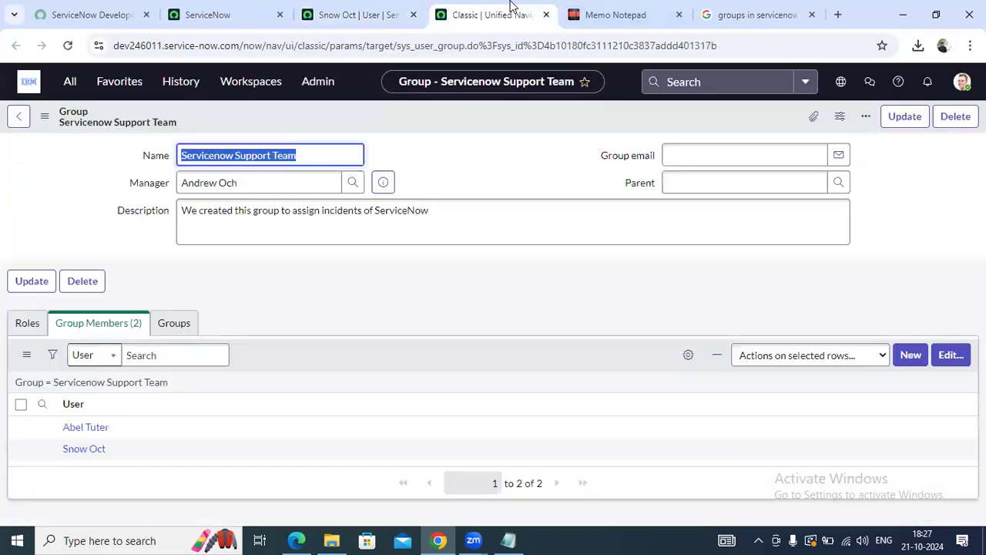
pyautogui.click(472, 153)
pyautogui.scroll(-1, 140, 375)
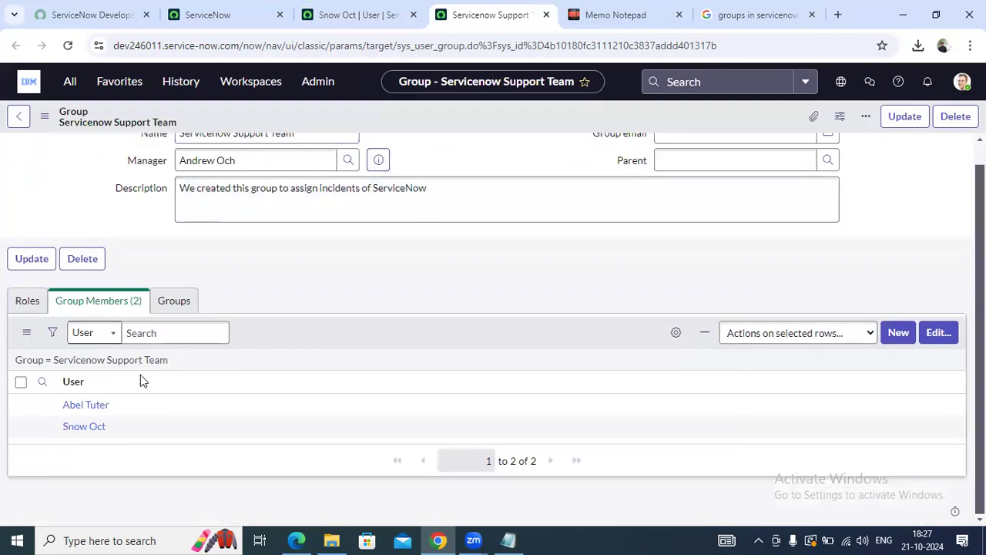
pyautogui.click(27, 302)
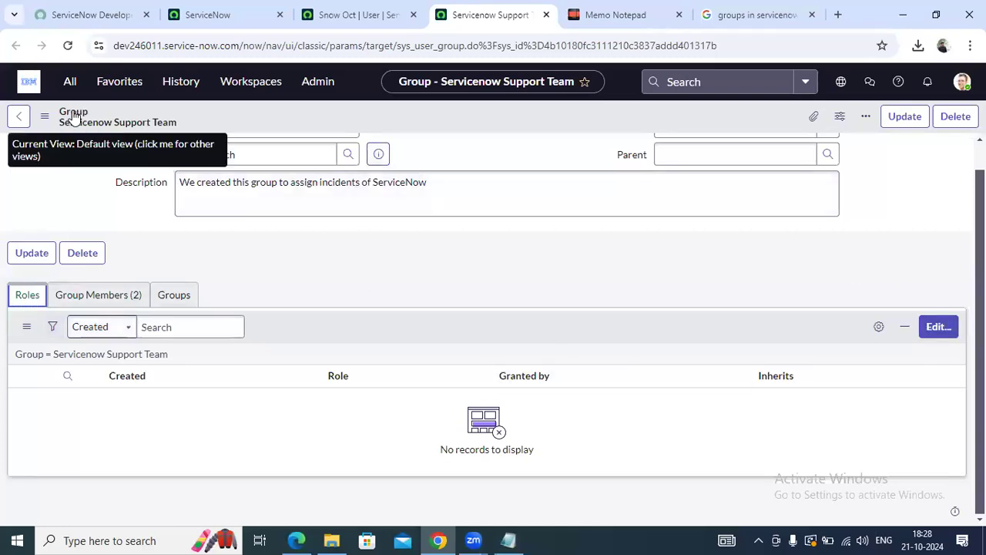
pyautogui.click(93, 297)
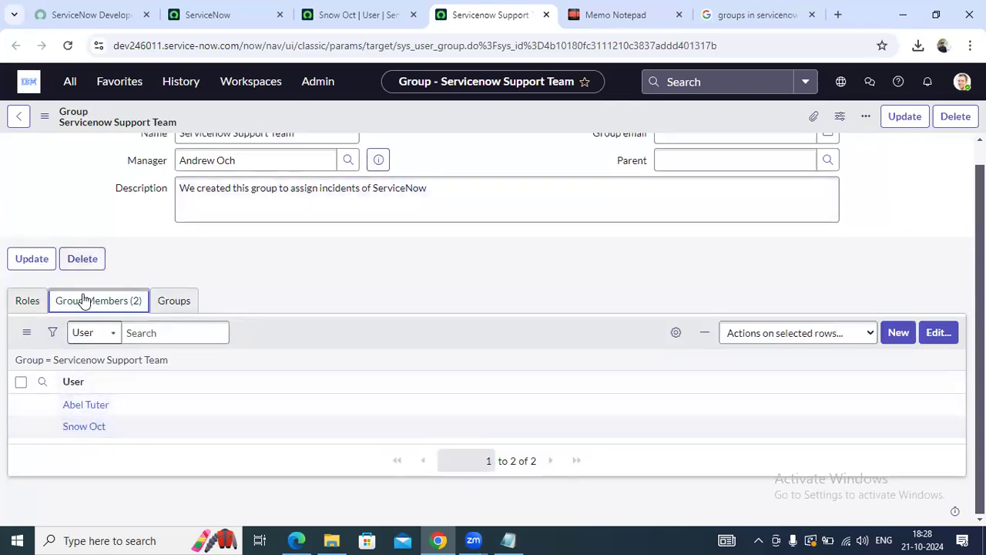
pyautogui.click(33, 301)
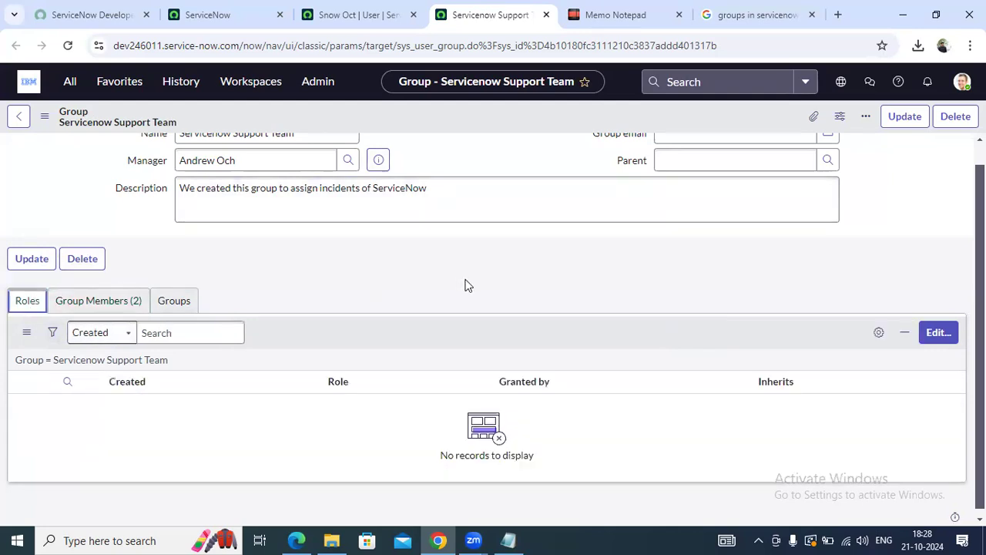
# Add the itil role to the group, save, and refresh its role list
pyautogui.click(947, 332)
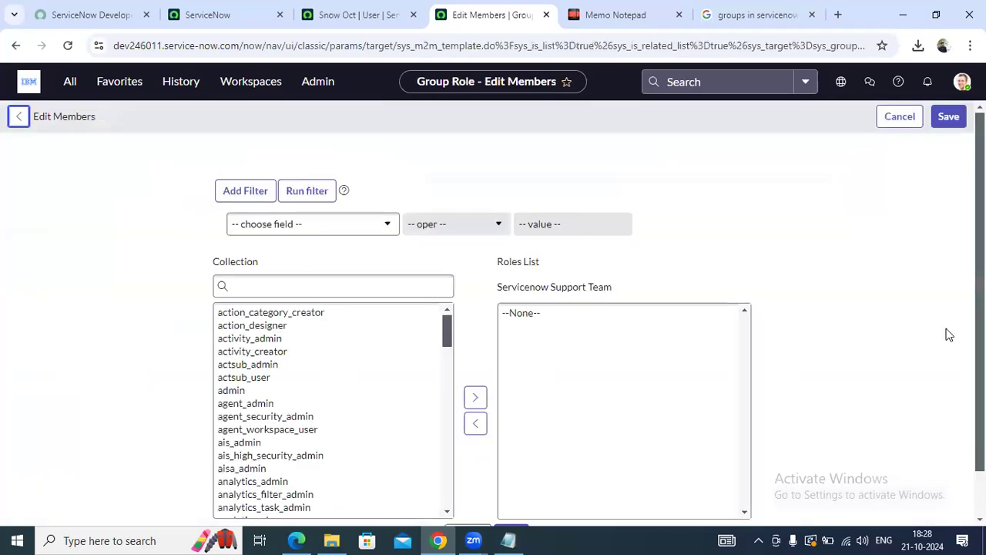
pyautogui.click(336, 283)
pyautogui.write('iti')
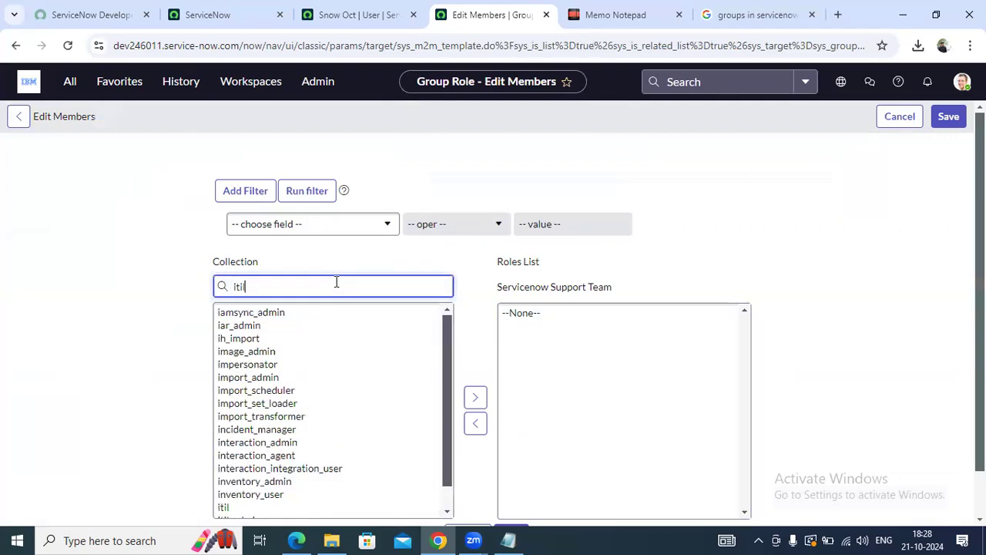
pyautogui.write('l')
pyautogui.click(257, 314)
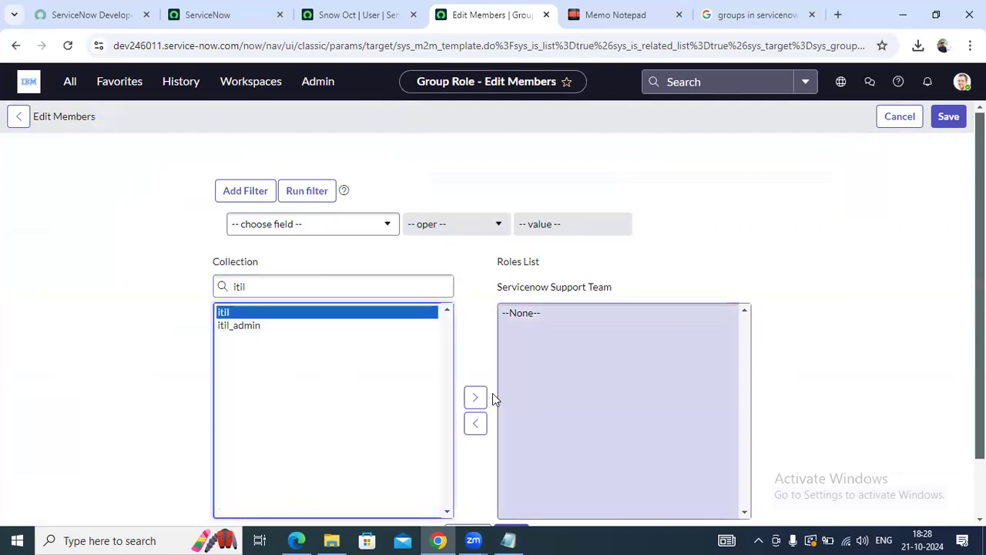
pyautogui.click(469, 397)
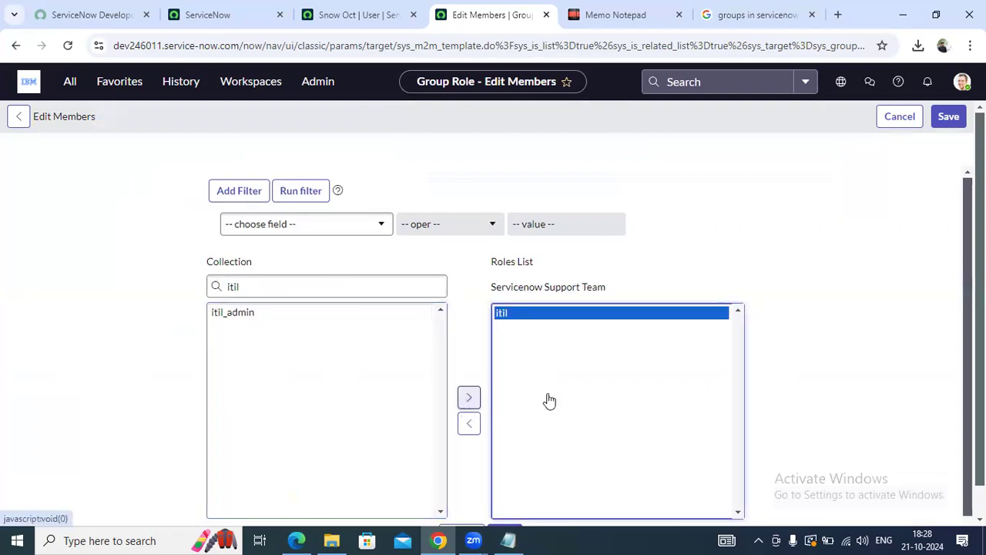
pyautogui.click(953, 117)
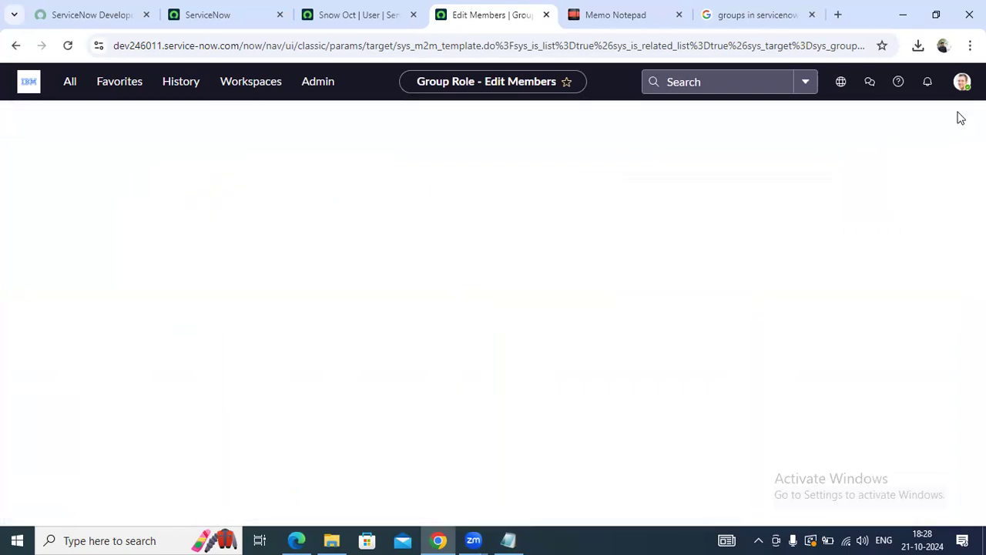
pyautogui.scroll(-1, 889, 296)
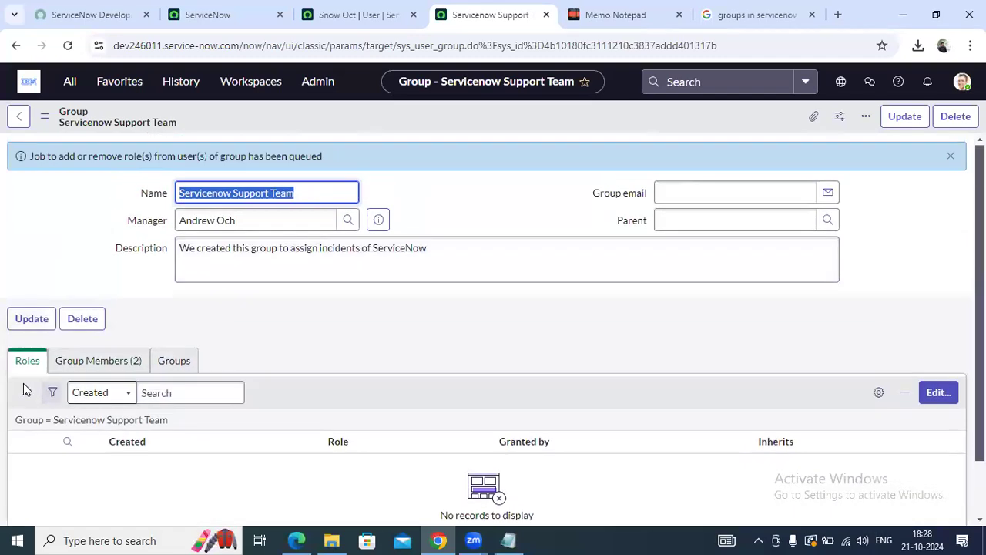
pyautogui.scroll(-1, 46, 262)
pyautogui.click(27, 327)
pyautogui.click(70, 353)
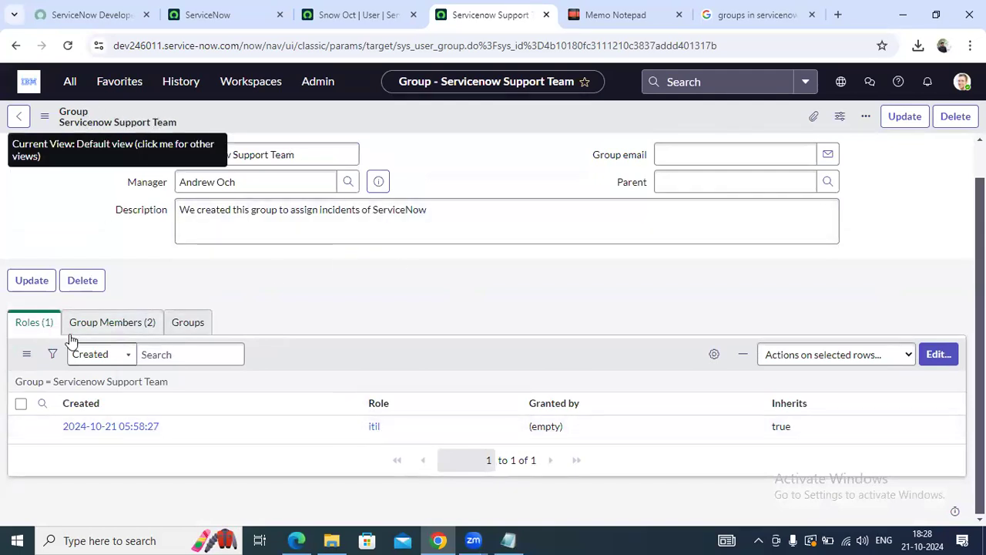
# Check the group's members and new itil role, then switch to the Memo Notepad notes
pyautogui.click(110, 328)
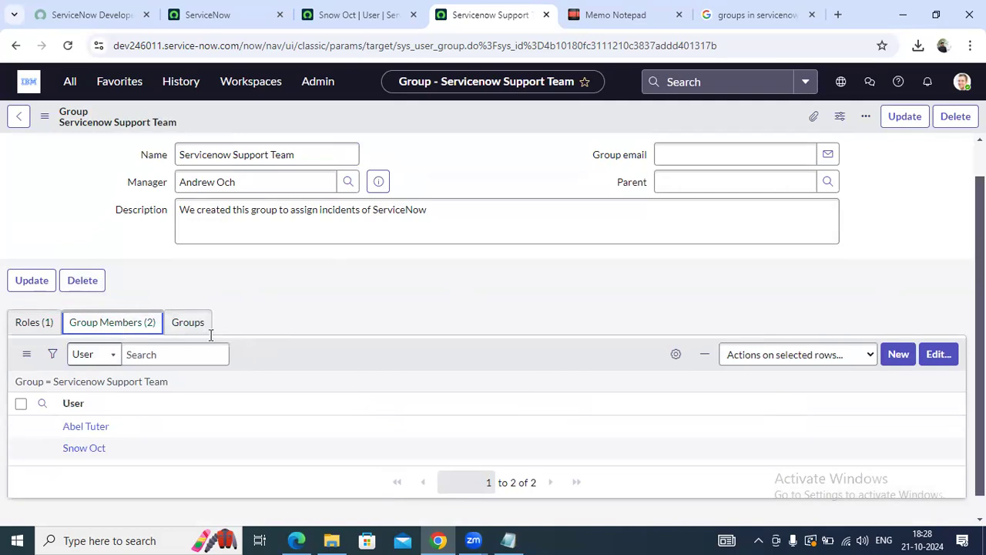
pyautogui.scroll(-1, 94, 386)
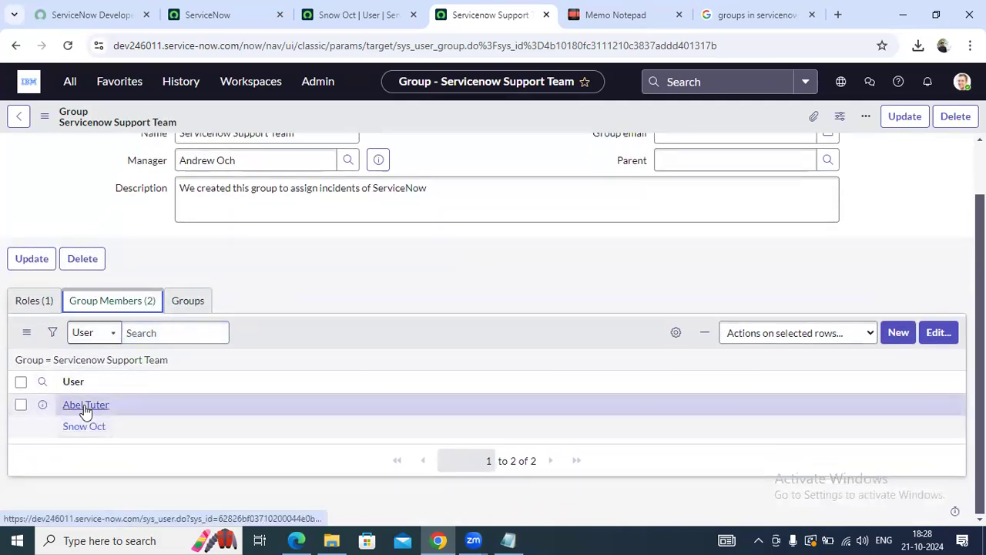
pyautogui.click(34, 306)
pyautogui.click(105, 320)
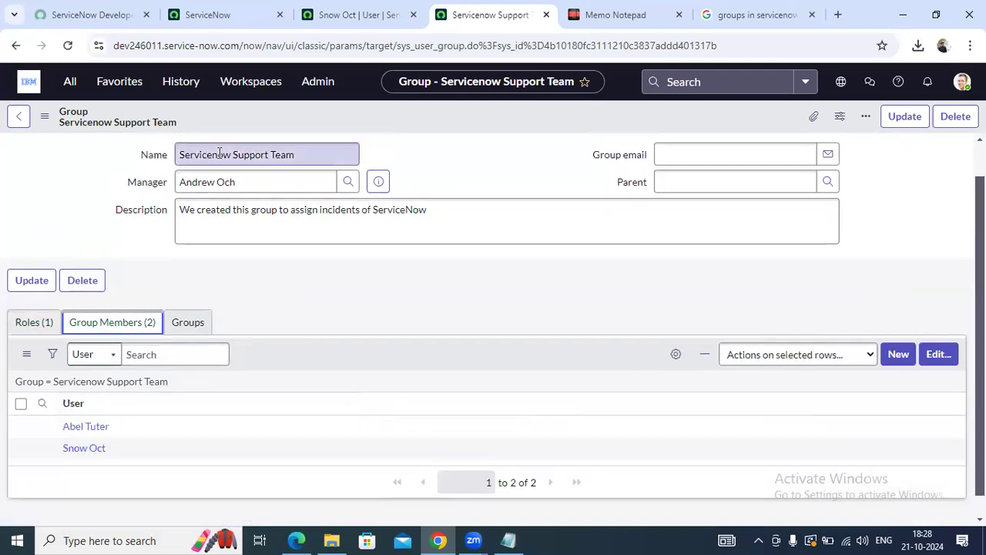
pyautogui.click(478, 163)
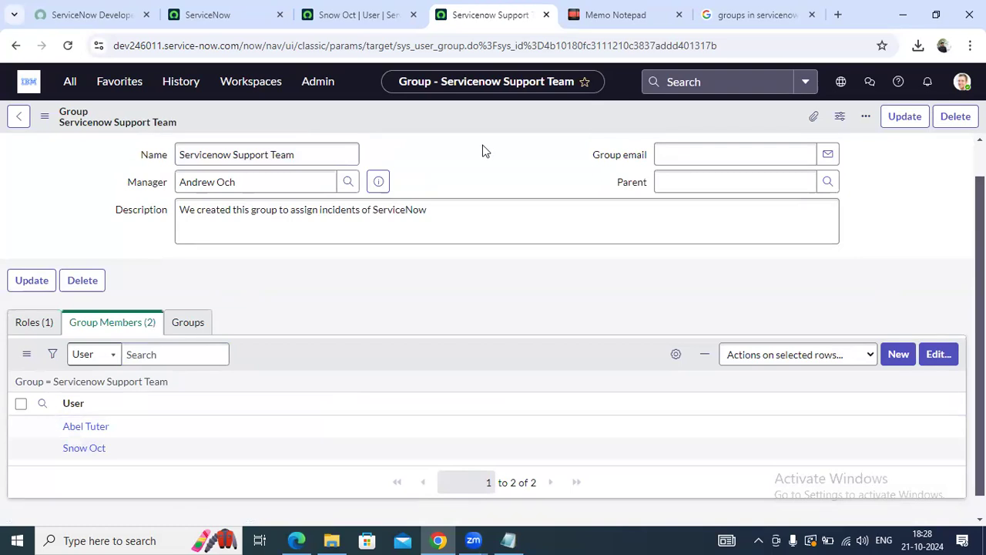
pyautogui.click(627, 14)
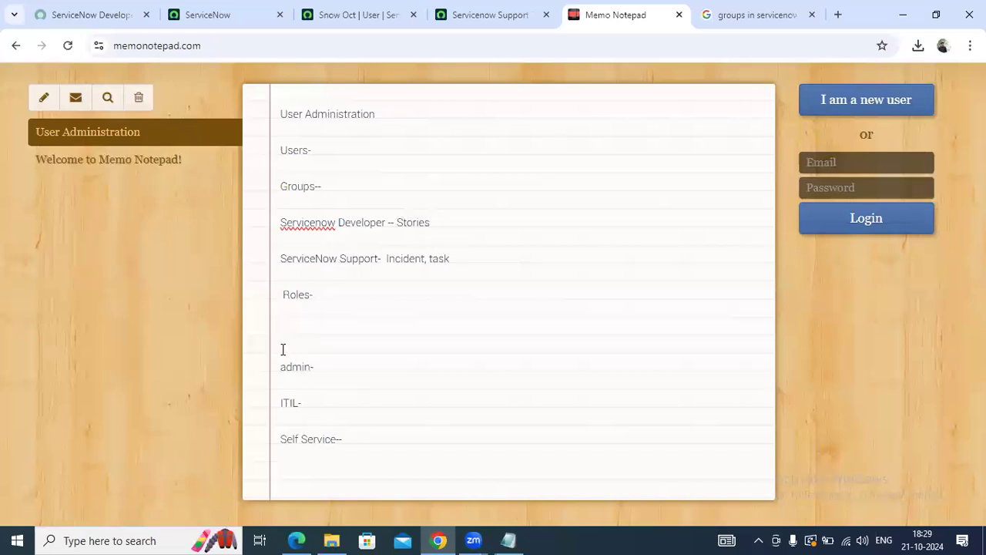
# Read the ServiceNow Support note, then go back to the Snow Oct User record tab
pyautogui.doubleClick(309, 259)
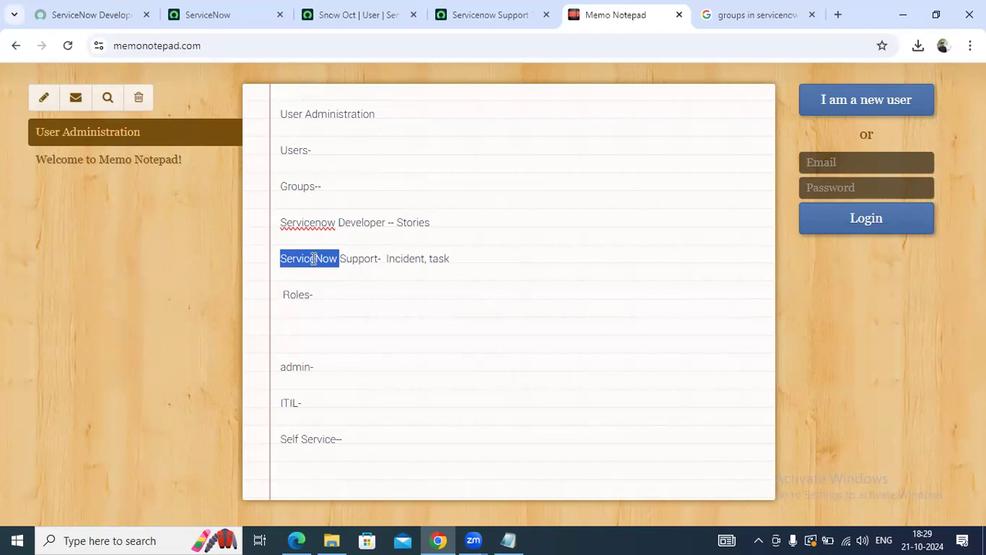
pyautogui.click(360, 11)
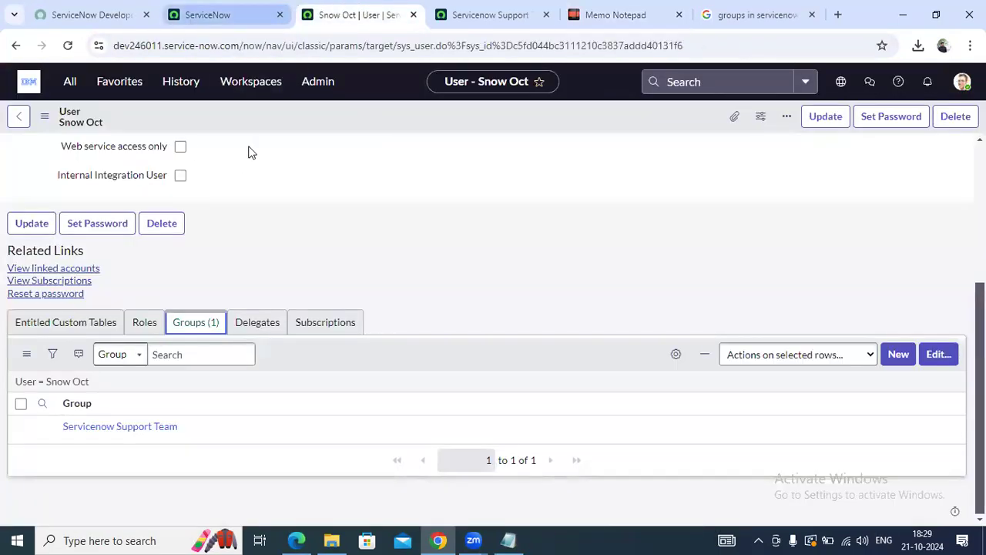
# Open the second Servicenow Support Team member's user record in a new tab
pyautogui.click(46, 326)
pyautogui.click(196, 294)
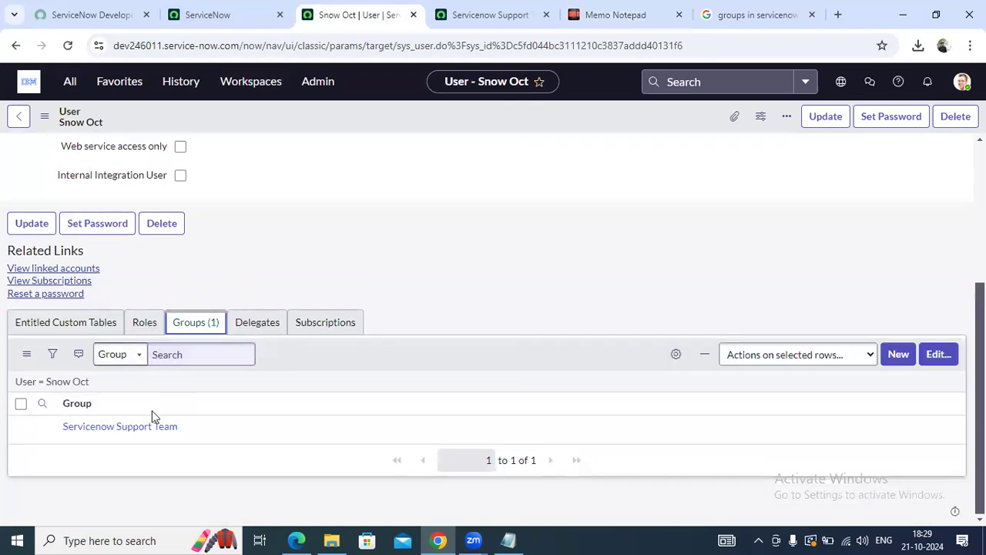
pyautogui.click(474, 16)
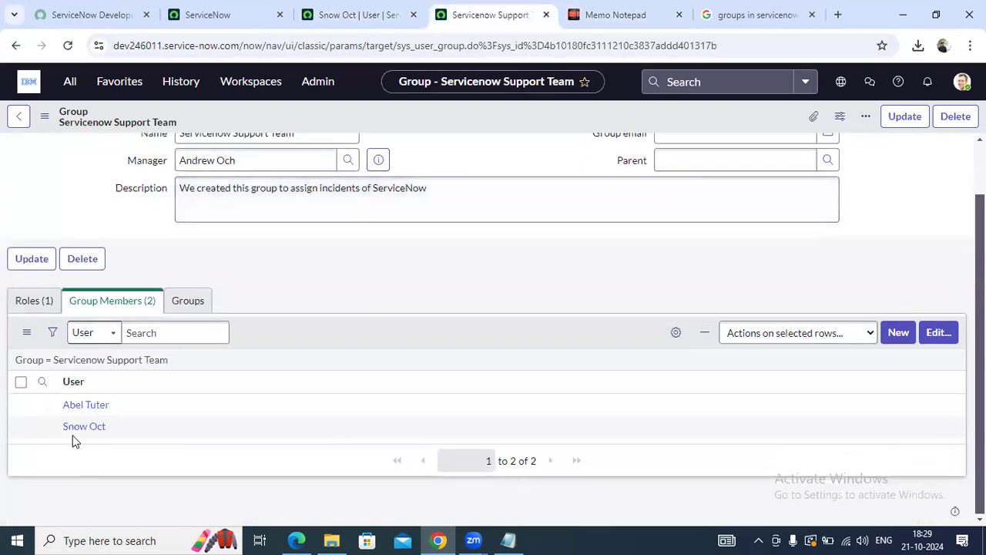
pyautogui.middleClick(85, 428)
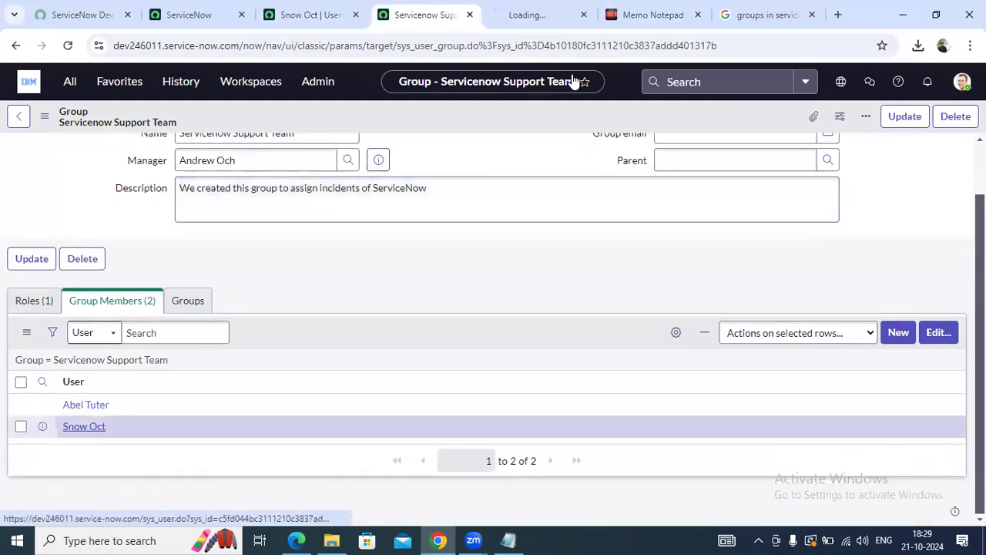
pyautogui.click(539, 9)
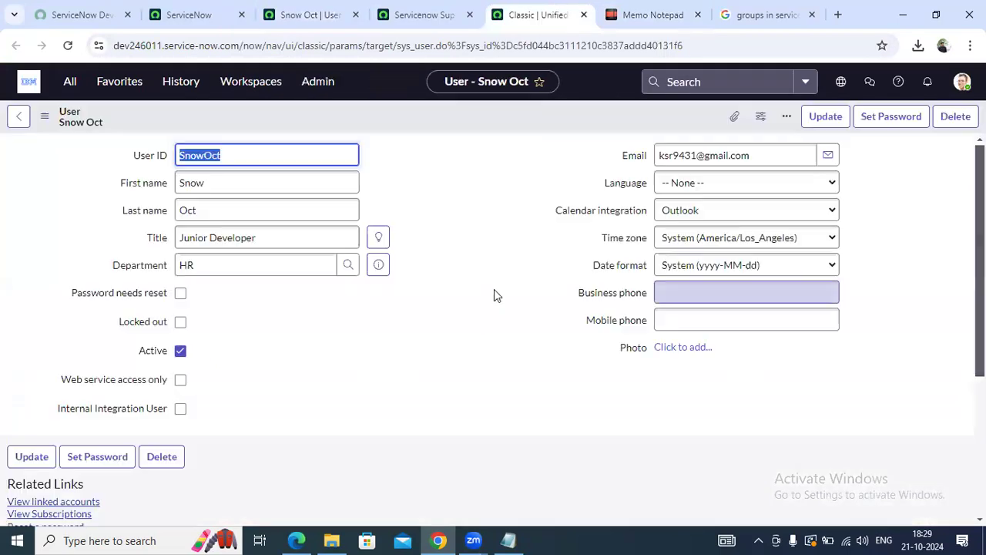
# Review the member's Roles (40) and Groups (1) related lists
pyautogui.scroll(-3, 496, 293)
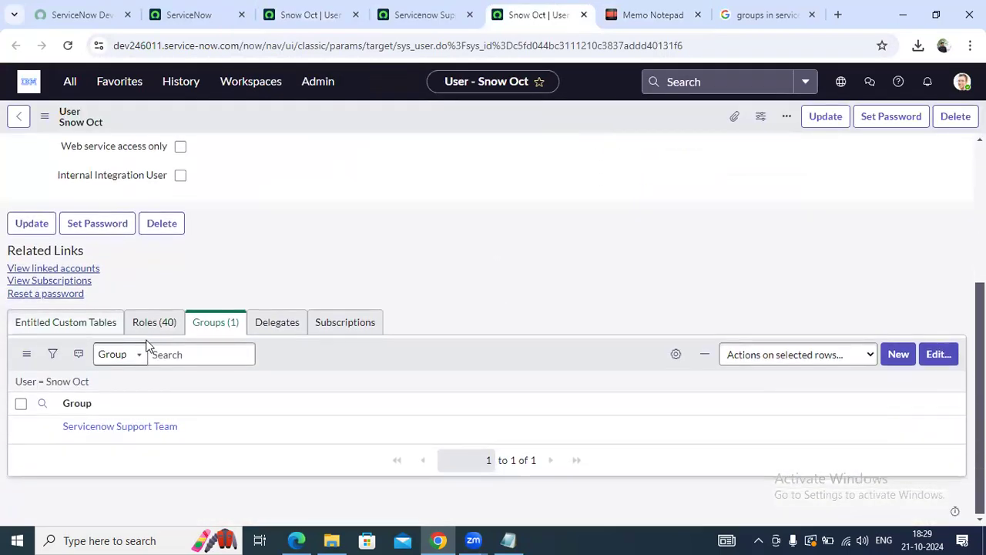
pyautogui.click(158, 324)
pyautogui.scroll(-3, 162, 332)
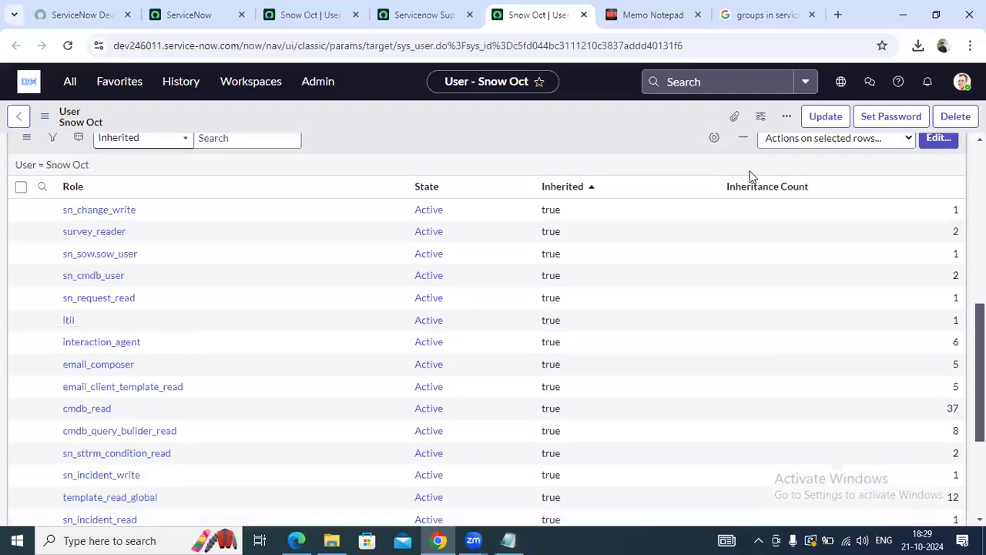
pyautogui.scroll(3, 557, 297)
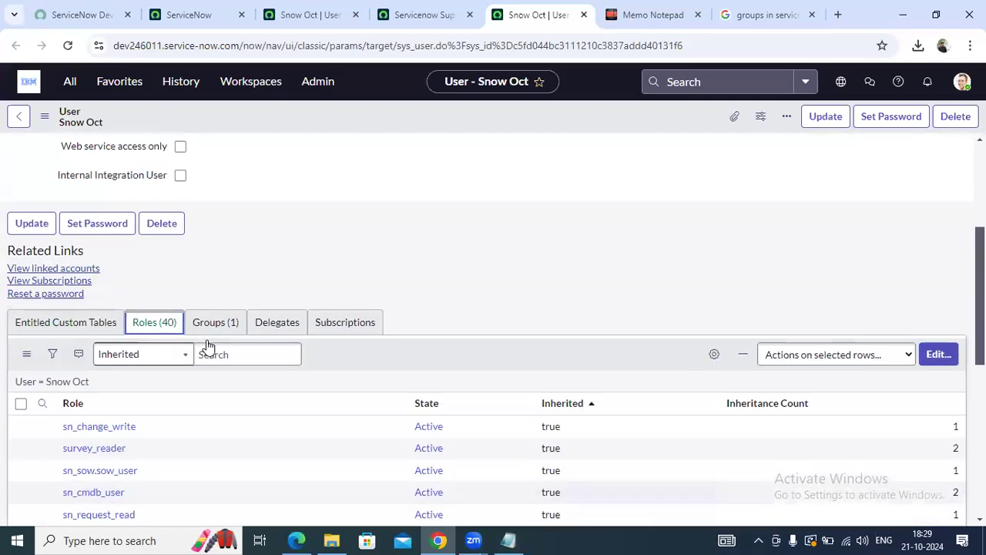
pyautogui.click(217, 324)
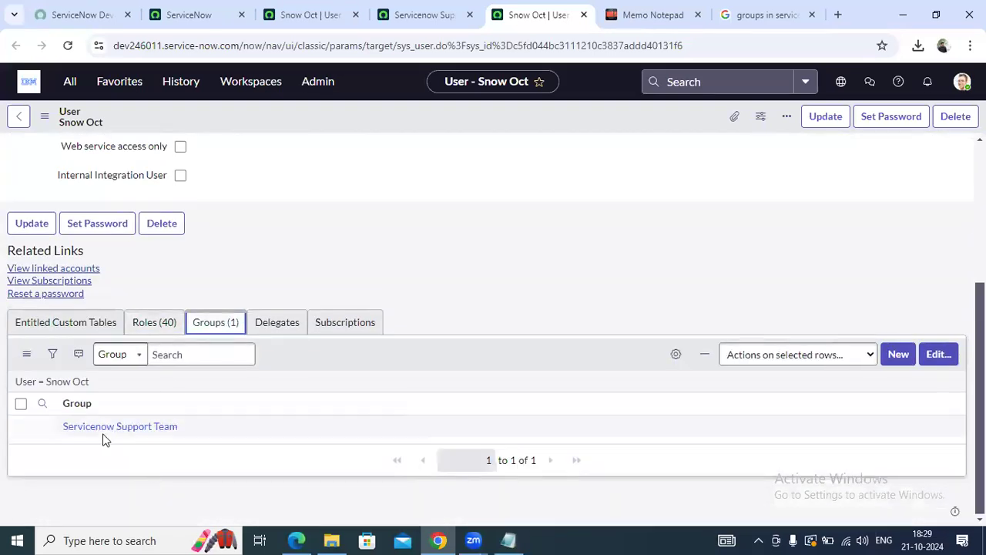
pyautogui.click(164, 325)
# Sort the member's roles by Inherited and recheck their group membership
pyautogui.scroll(-2, 621, 286)
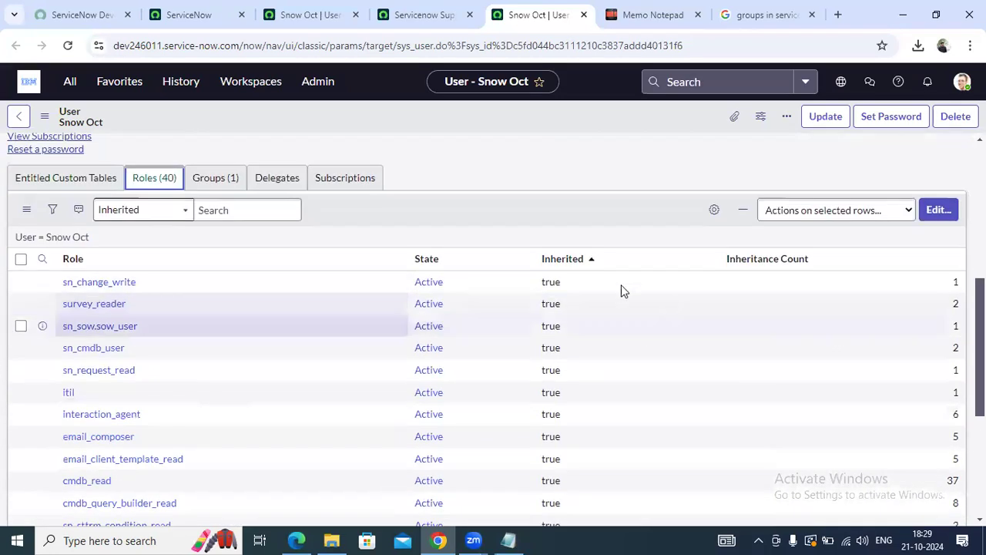
pyautogui.click(560, 262)
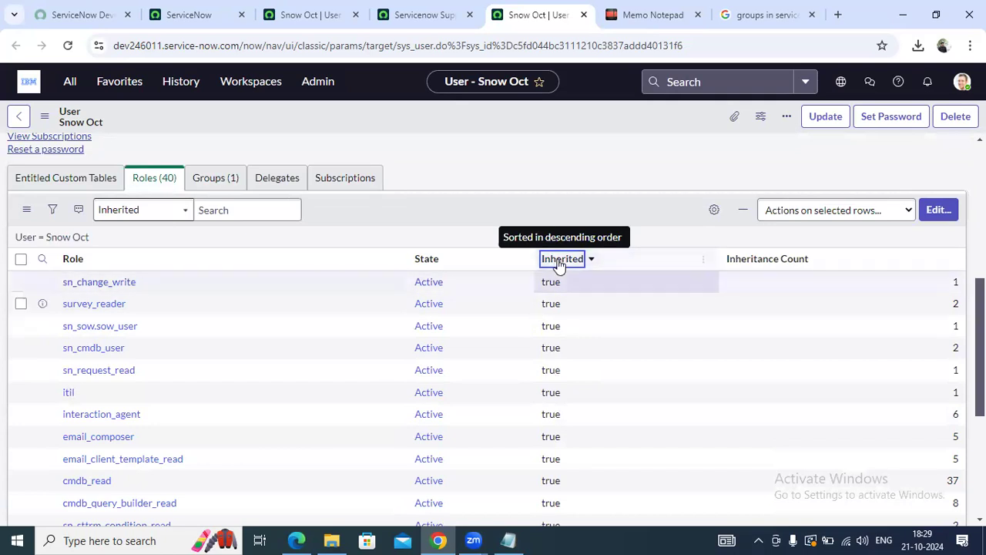
pyautogui.scroll(-4, 537, 497)
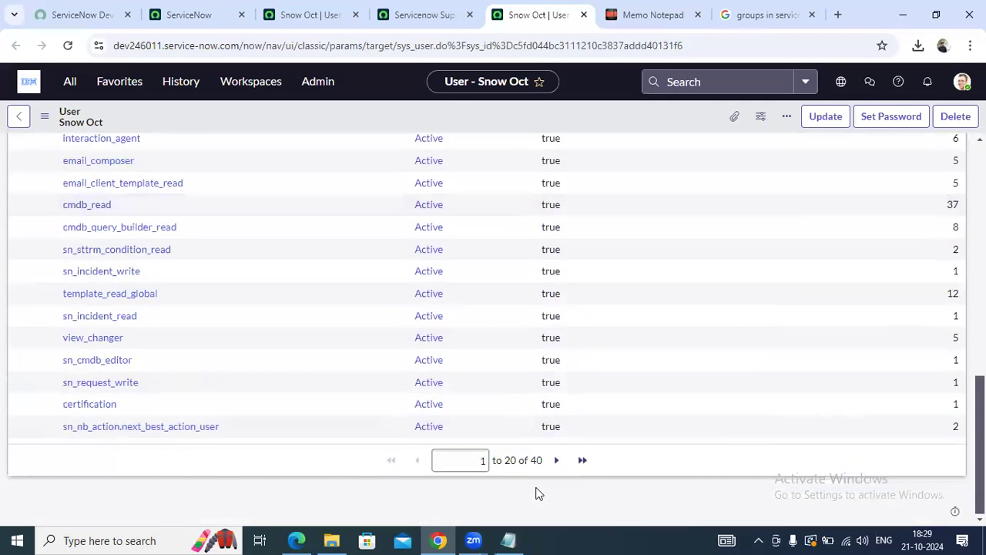
pyautogui.scroll(5, 337, 339)
pyautogui.click(231, 261)
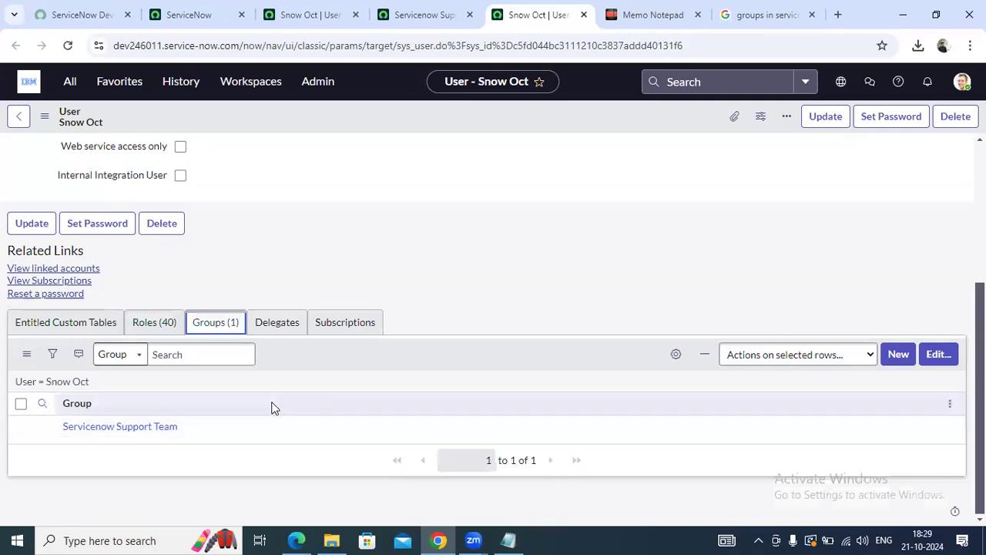
pyautogui.scroll(3, 274, 406)
pyautogui.scroll(-3, 274, 407)
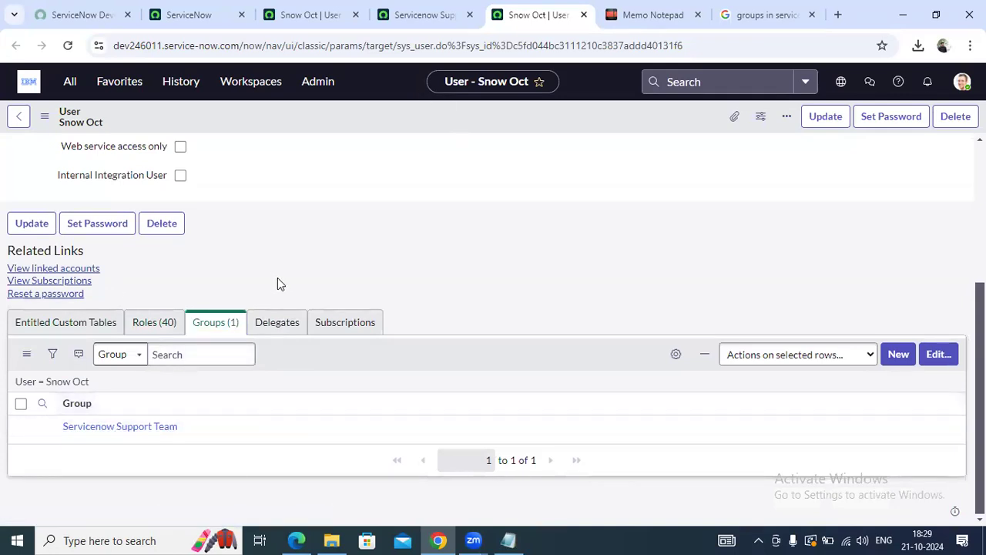
pyautogui.scroll(3, 279, 282)
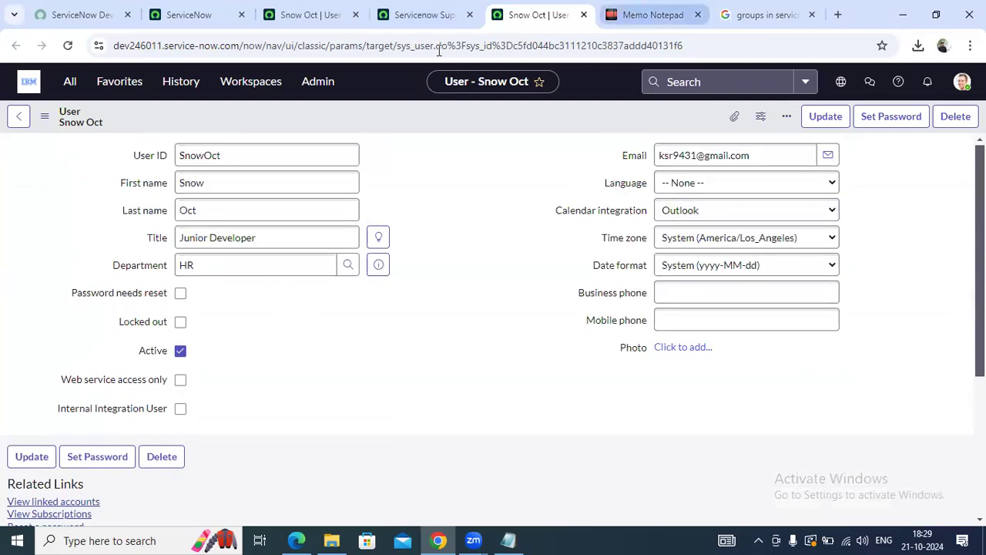
# Delete the two group description lines from the User Administration note
pyautogui.click(640, 15)
pyautogui.click(307, 151)
pyautogui.doubleClick(303, 151)
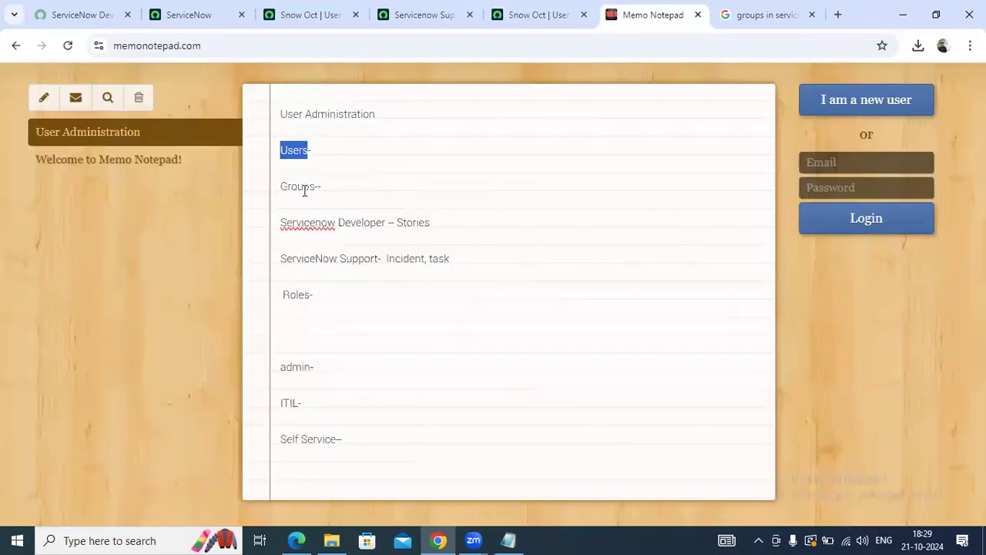
pyautogui.doubleClick(303, 187)
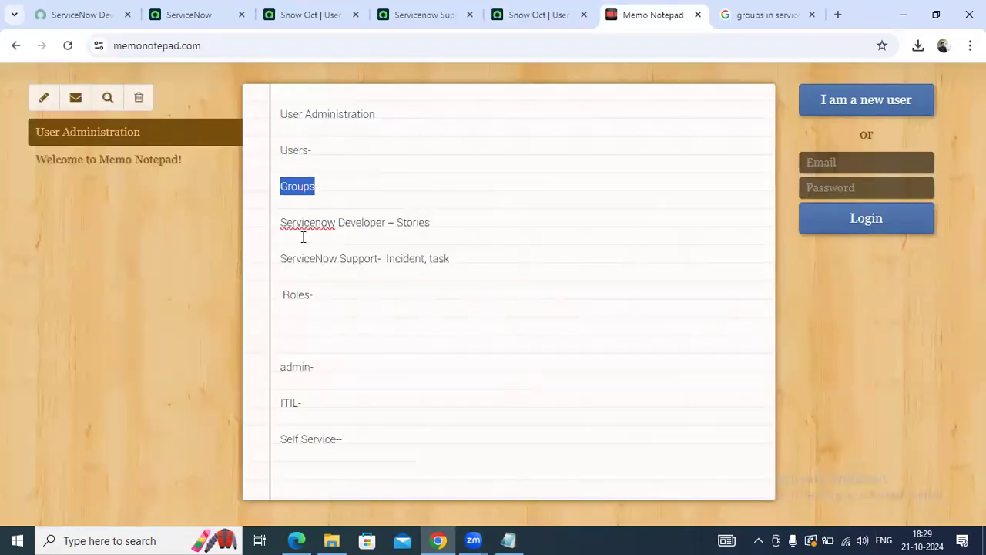
pyautogui.doubleClick(296, 295)
pyautogui.click(308, 149)
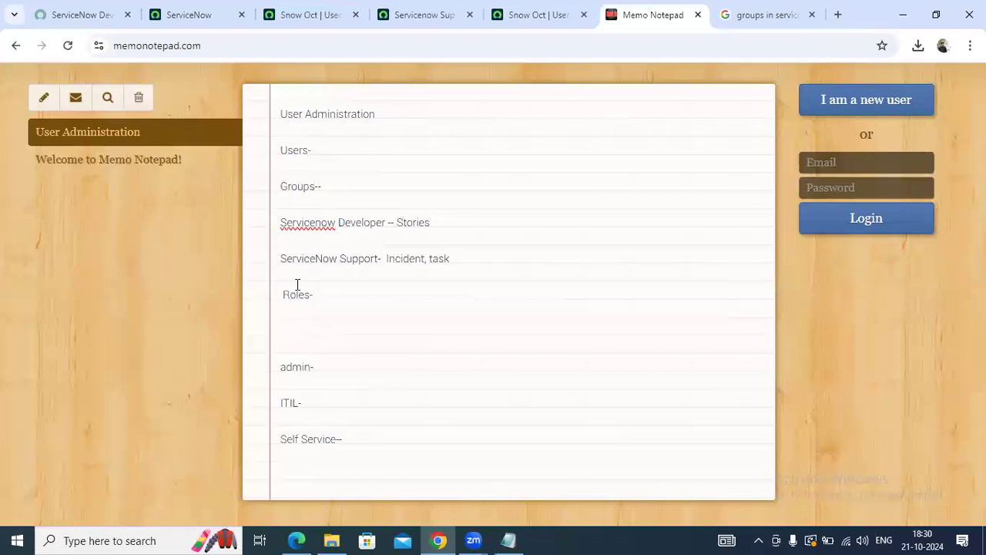
pyautogui.moveTo(449, 260); pyautogui.dragTo(264, 226)
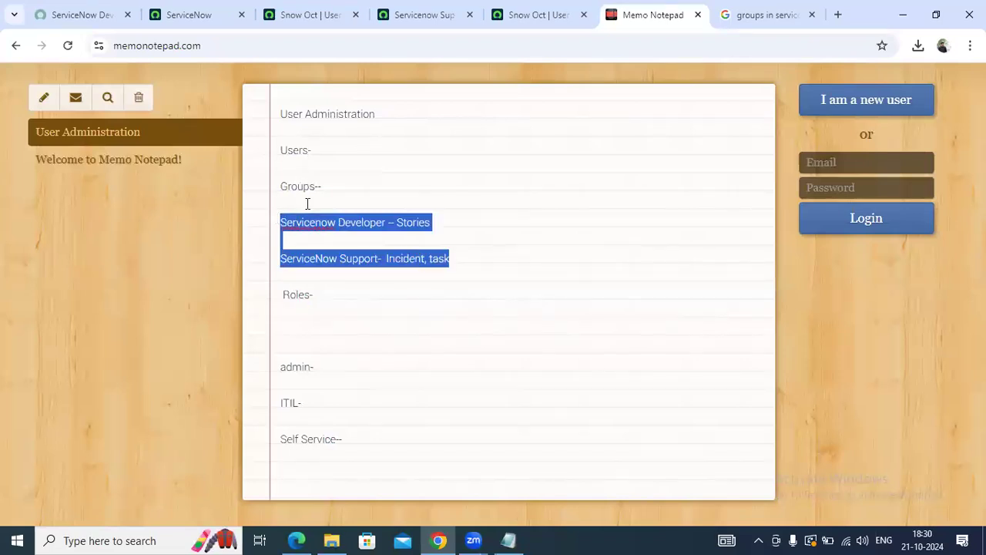
pyautogui.press('Delete')
# Delete the admin, ITIL and Self Service lines below the Roles heading
pyautogui.press('Delete')
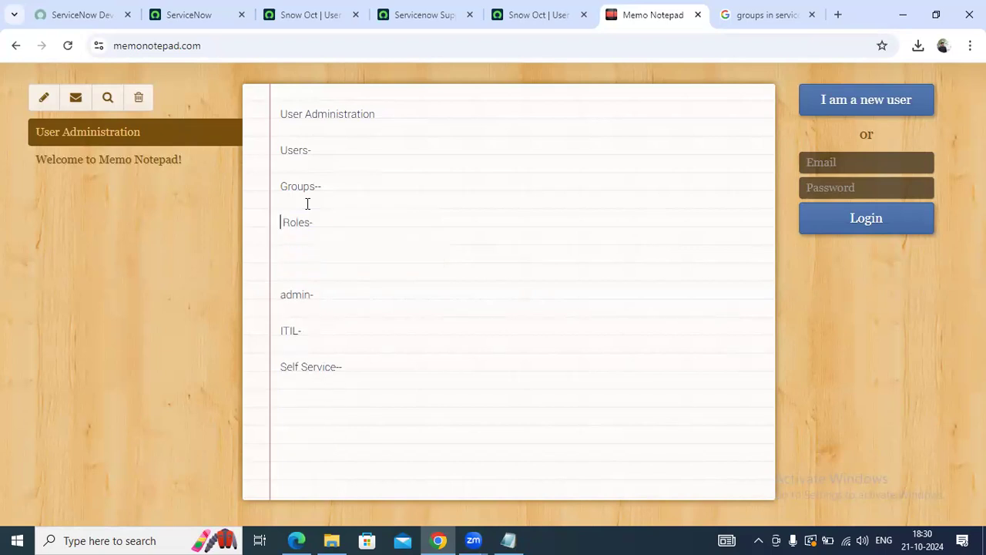
pyautogui.moveTo(375, 368); pyautogui.dragTo(271, 255)
pyautogui.press('Delete')
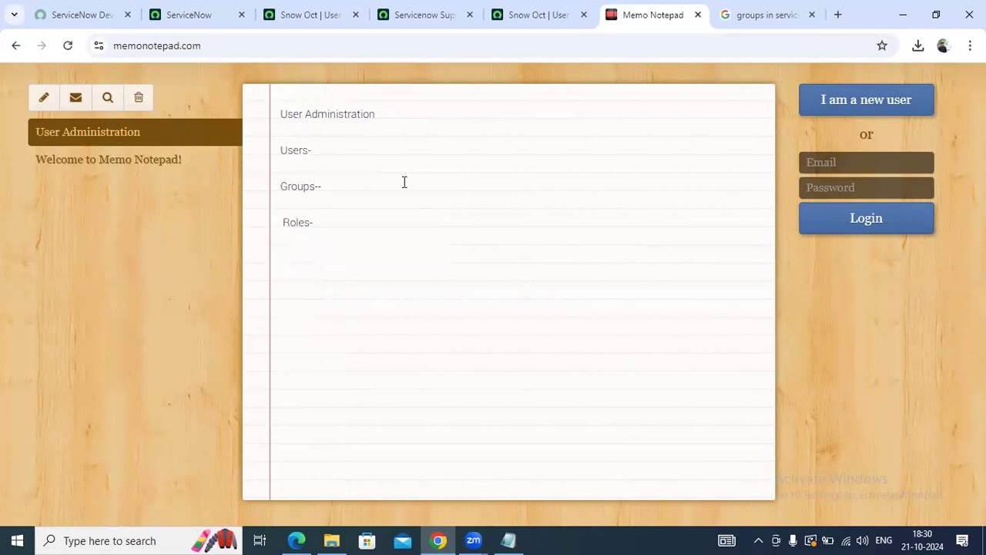
pyautogui.doubleClick(295, 149)
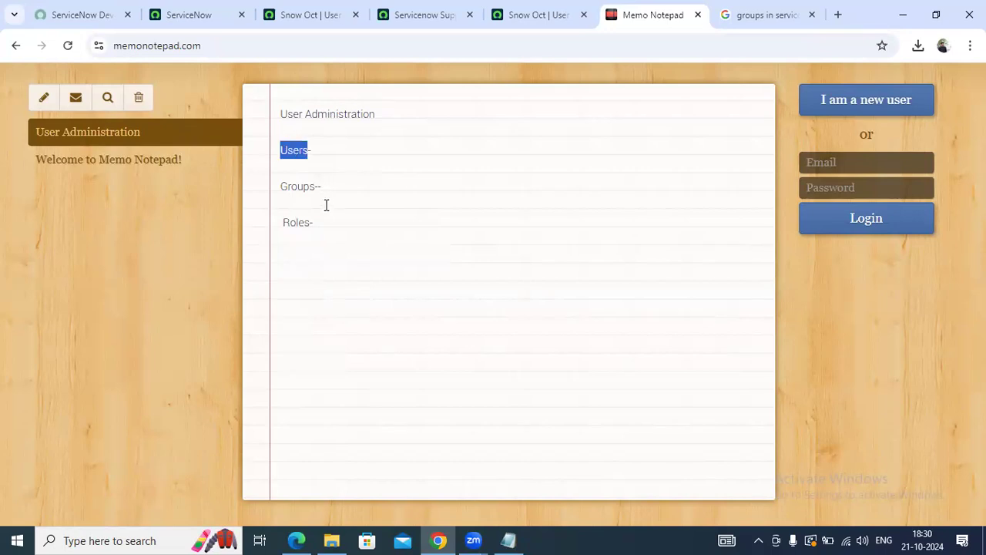
pyautogui.doubleClick(309, 186)
pyautogui.click(299, 144)
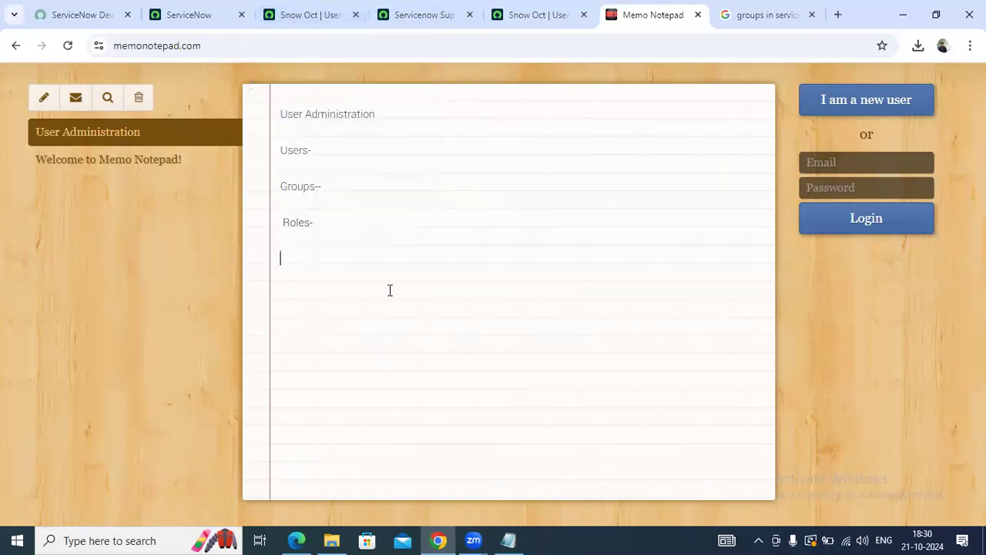
# Add a Central tool line listing Darwin, Active Directory - Okta under Roles
pyautogui.write('entral tool to store the i')
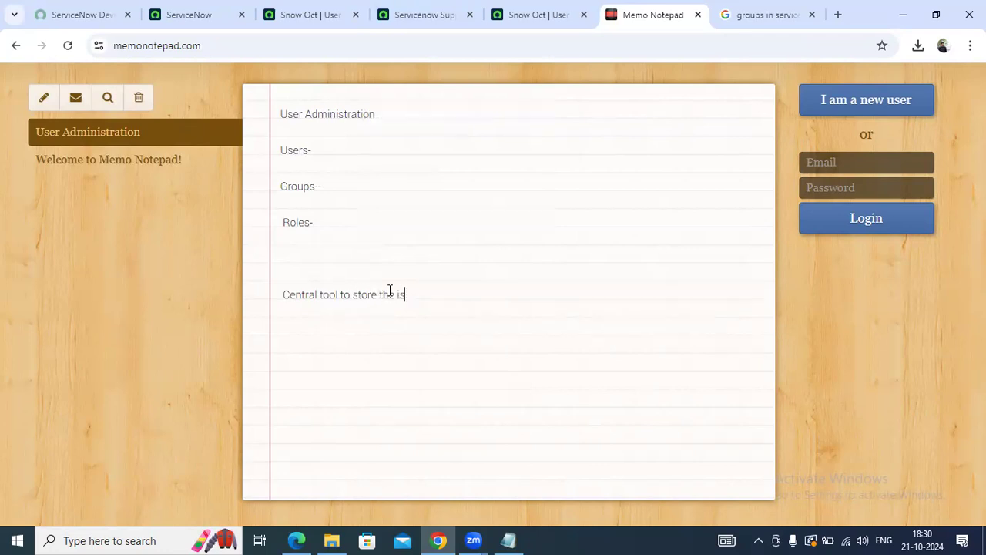
pyautogui.write('s')
pyautogui.write('Darwin, Active ')
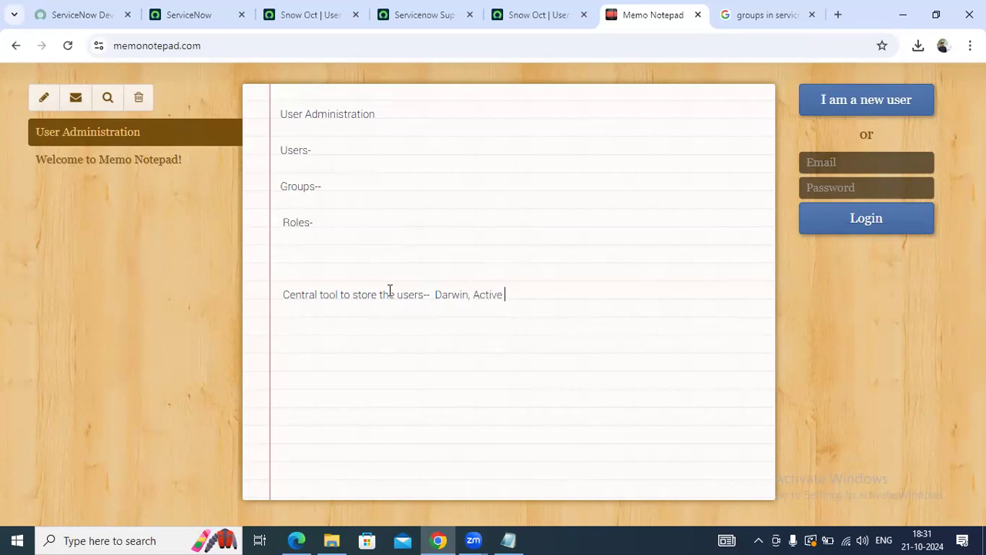
pyautogui.write('Directory - Okat')
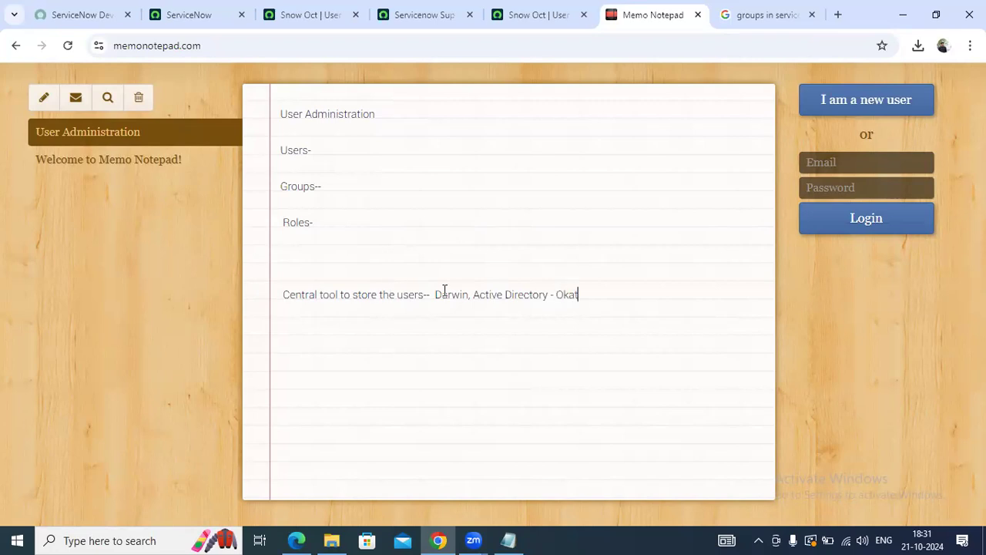
pyautogui.press('BackSpace')
pyautogui.press('BackSpace')
pyautogui.write('ta')
pyautogui.press('Return')
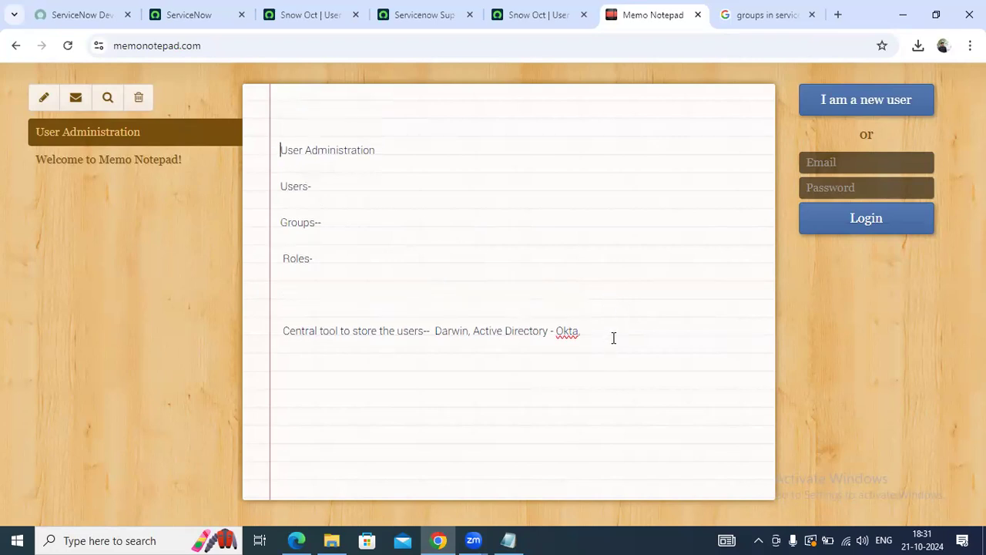
pyautogui.press('Return')
pyautogui.click(451, 332)
pyautogui.click(302, 12)
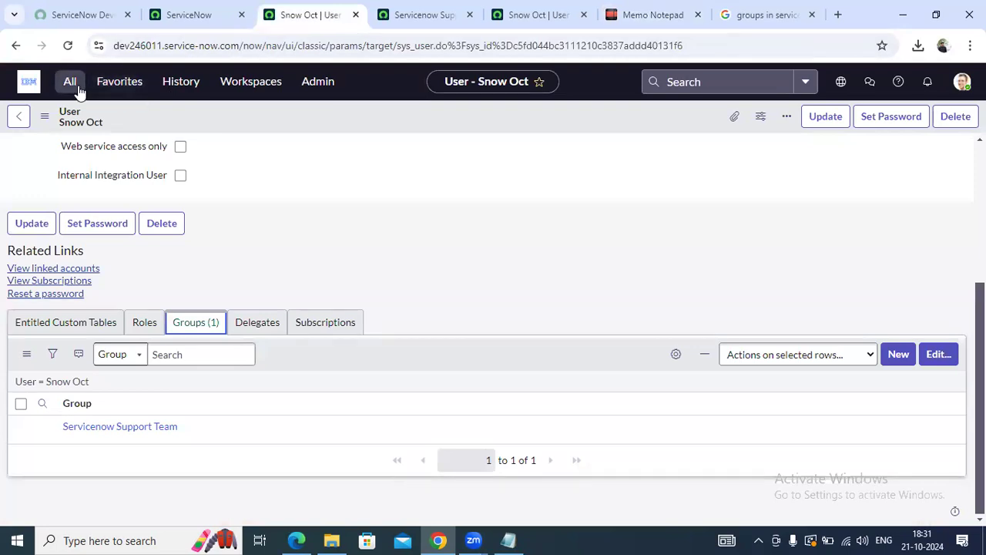
# Browse the All applications menu and the Support Team group's roles and members
pyautogui.scroll(3, 567, 354)
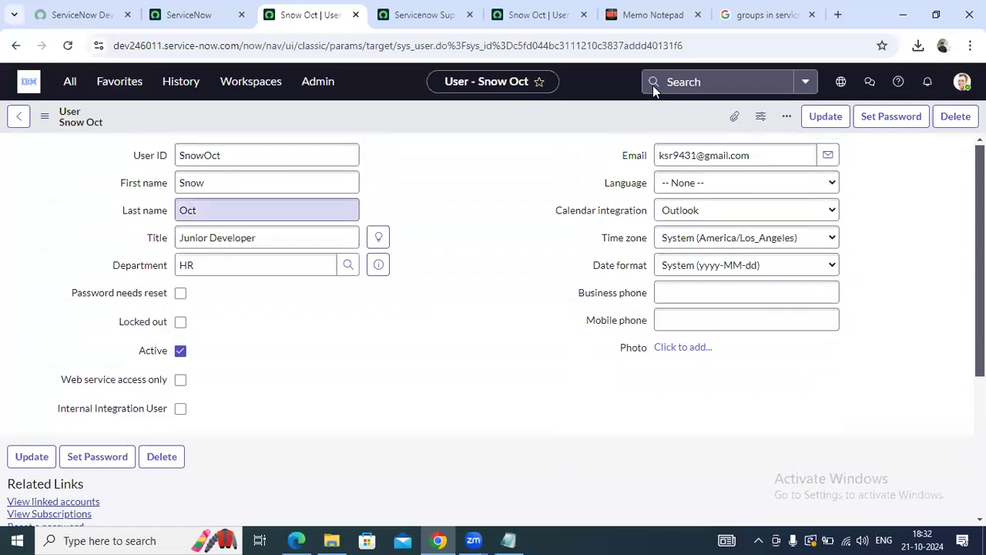
pyautogui.click(69, 81)
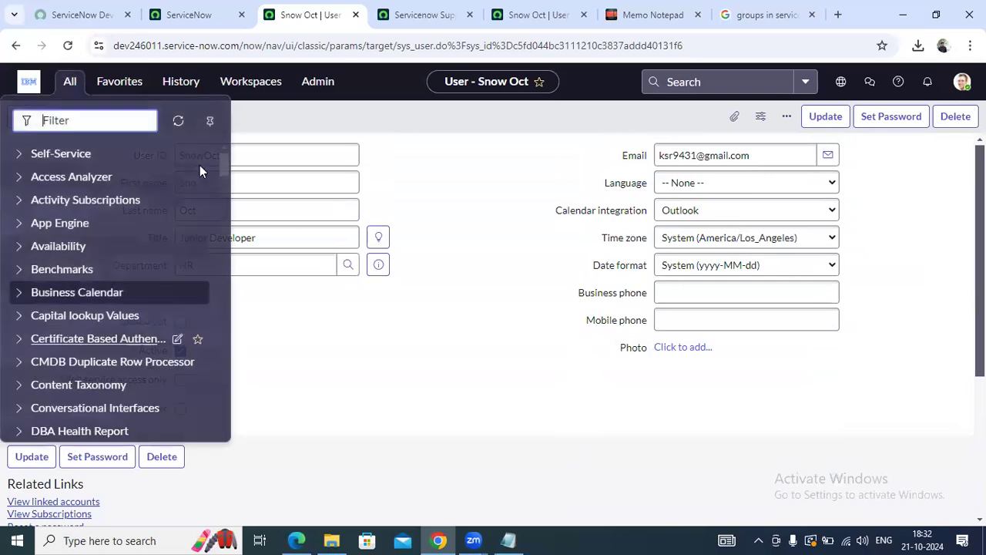
pyautogui.scroll(-15, 224, 247)
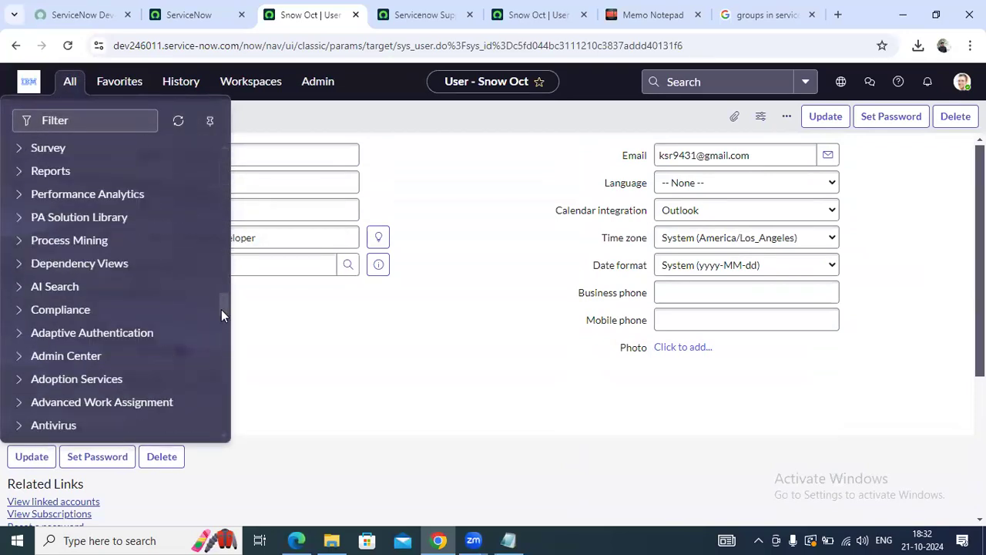
pyautogui.scroll(-5, 205, 367)
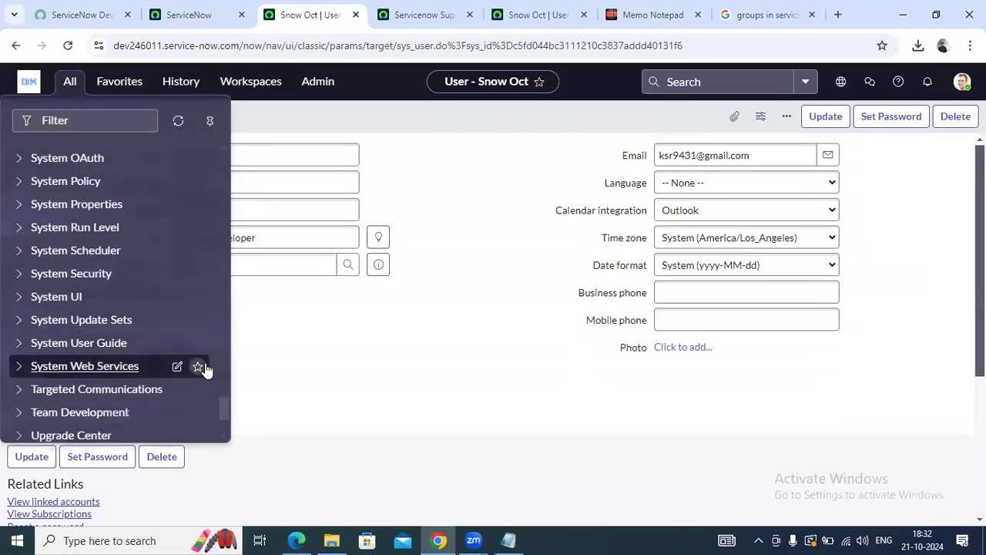
pyautogui.scroll(-5, 168, 353)
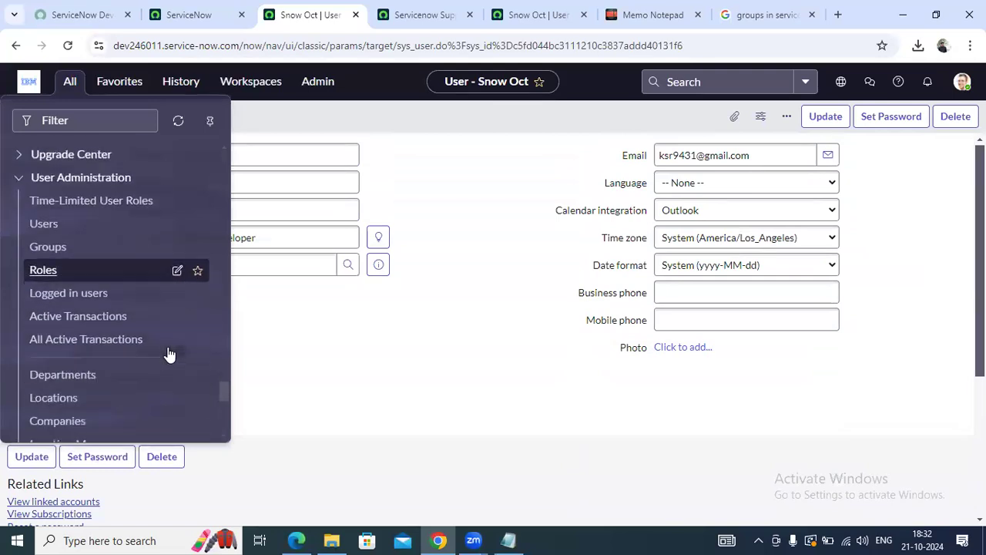
pyautogui.scroll(1, 174, 305)
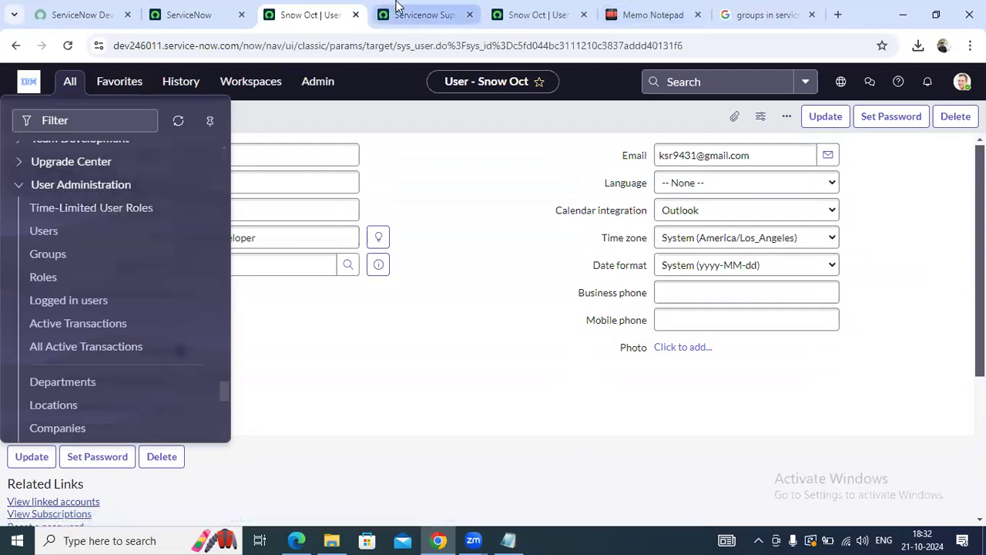
pyautogui.click(416, 14)
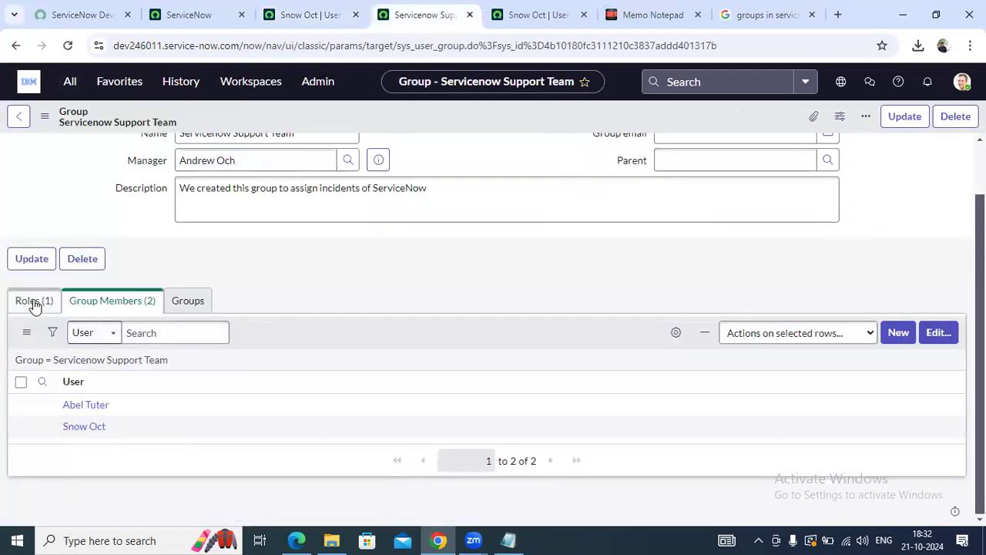
pyautogui.click(34, 301)
pyautogui.click(112, 327)
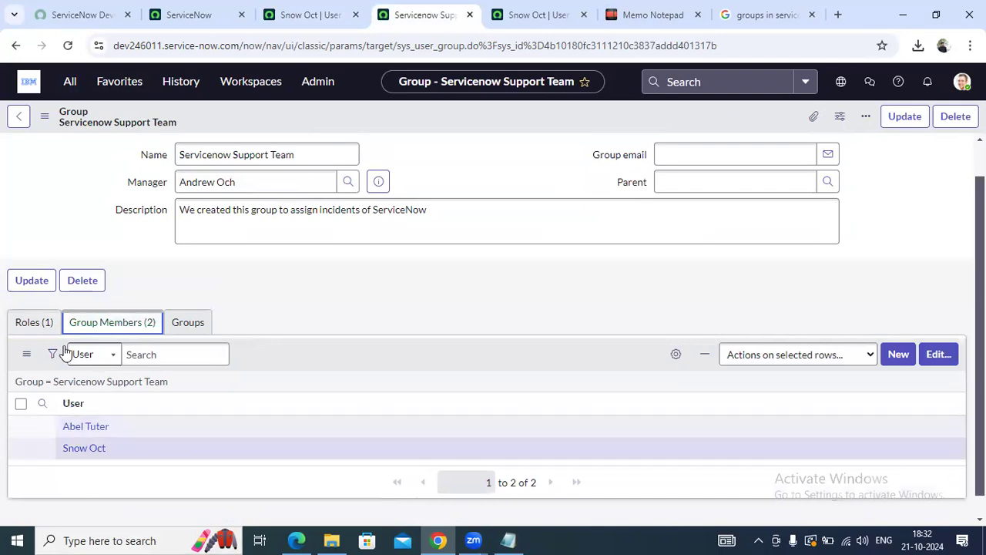
pyautogui.click(42, 325)
pyautogui.click(300, 14)
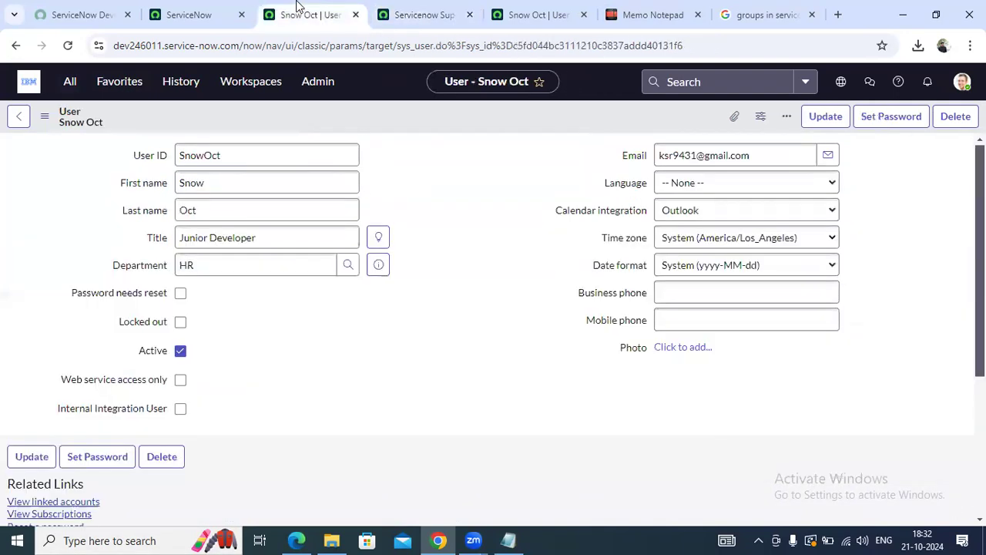
pyautogui.click(198, 14)
# Filter the All menu by 'user' and open Time-Limited User Roles in a new tab
pyautogui.click(71, 85)
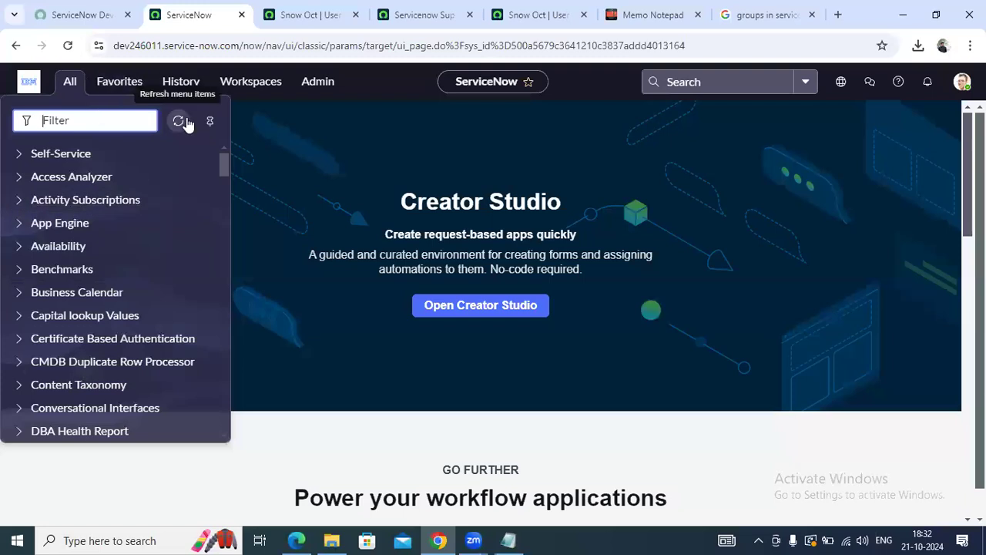
pyautogui.write('user')
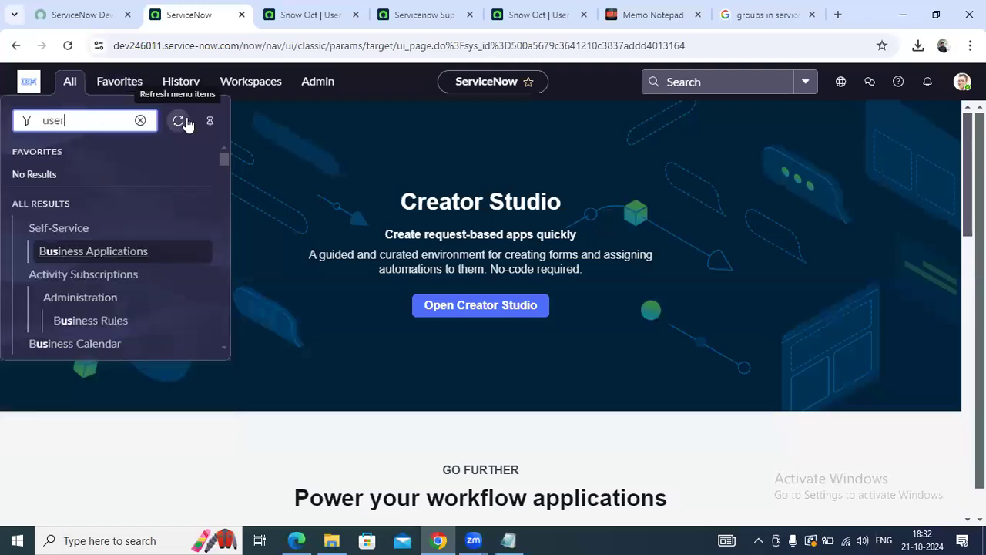
pyautogui.scroll(-10, 211, 282)
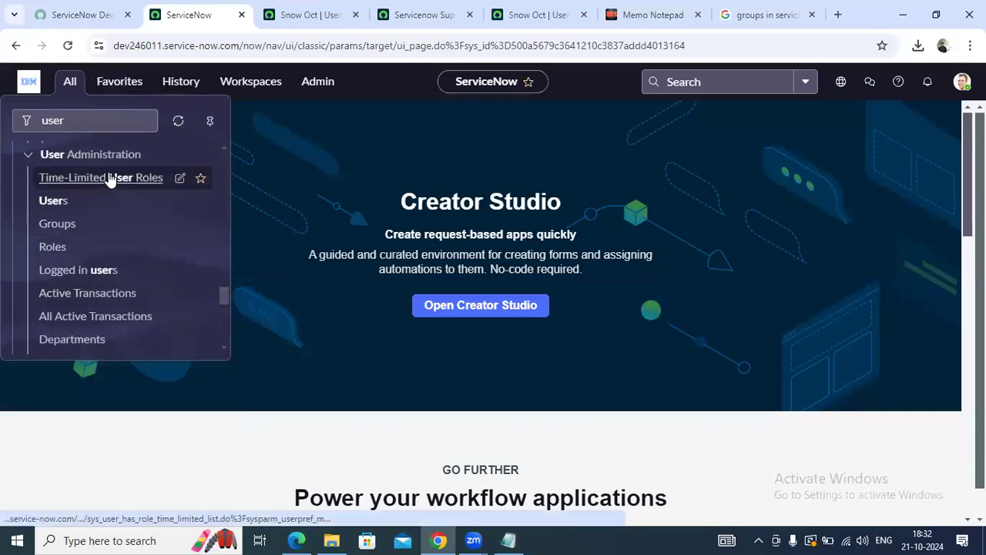
pyautogui.middleClick(110, 179)
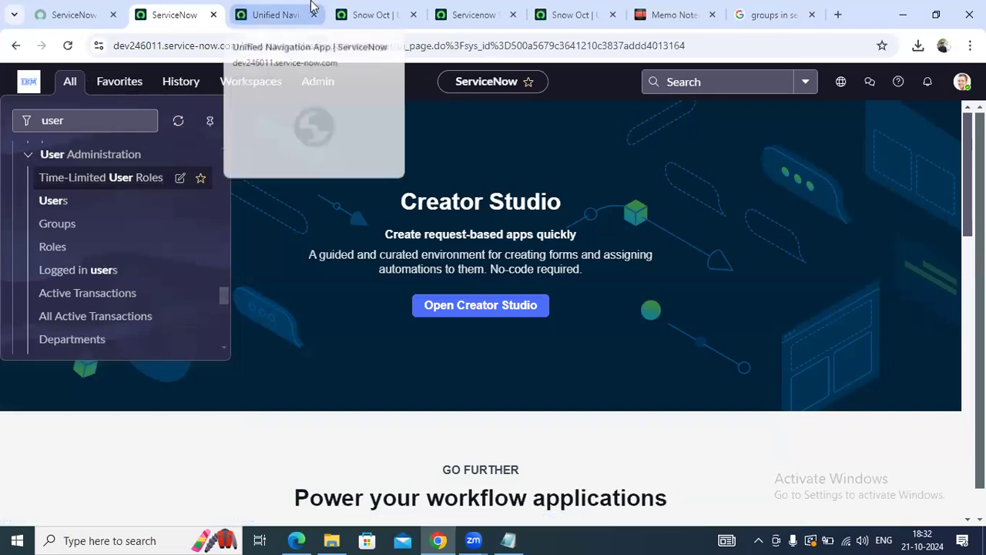
pyautogui.click(307, 9)
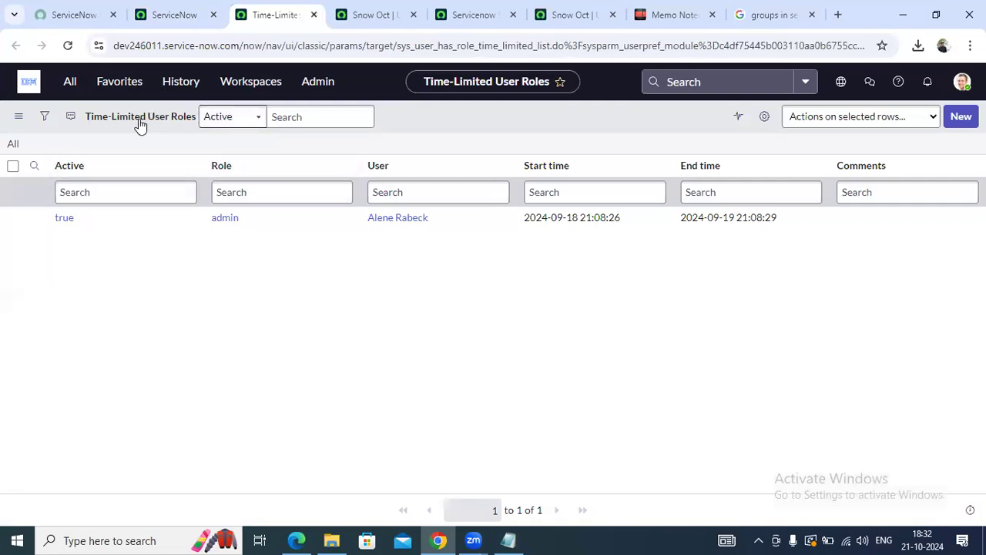
# Inspect the existing admin time-limited role record, then return to the list
pyautogui.click(35, 217)
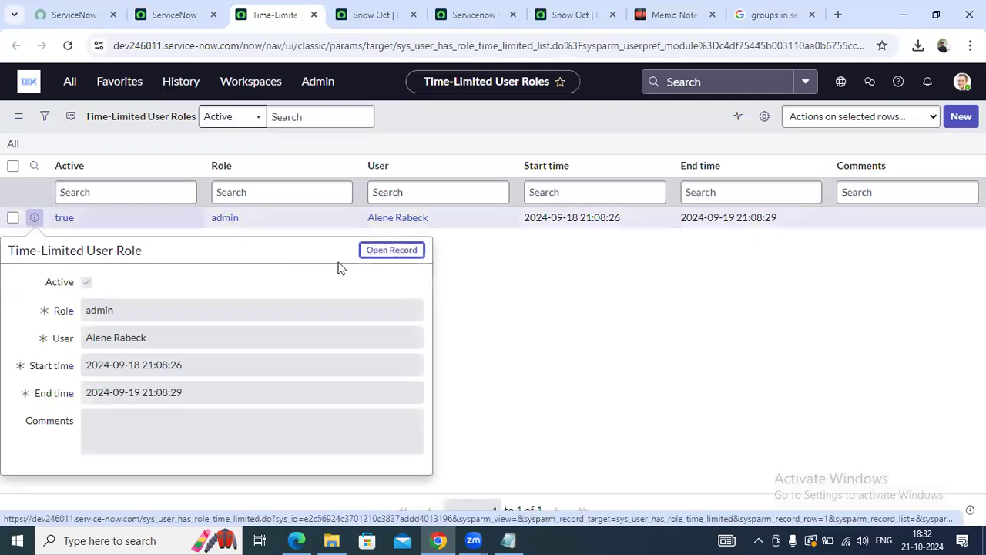
pyautogui.click(392, 250)
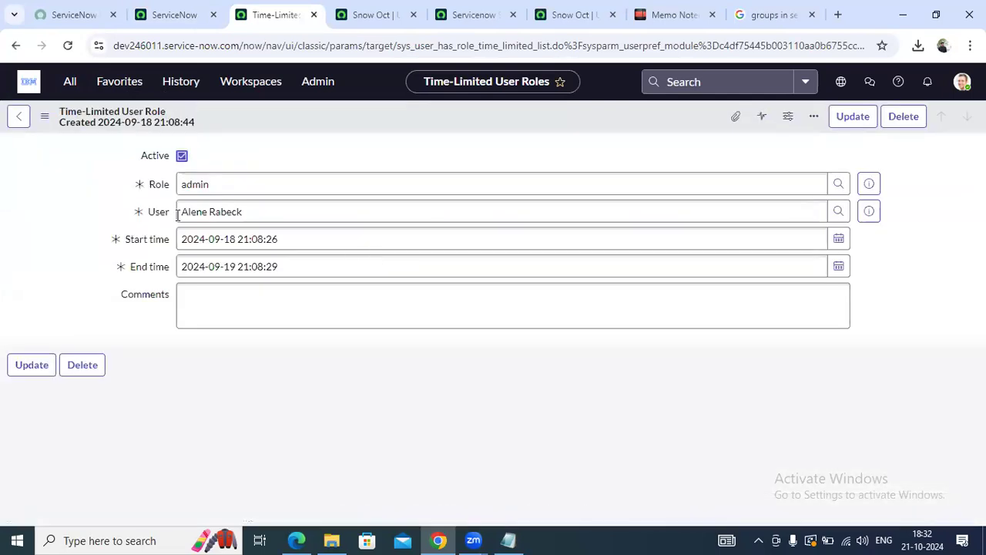
pyautogui.doubleClick(231, 183)
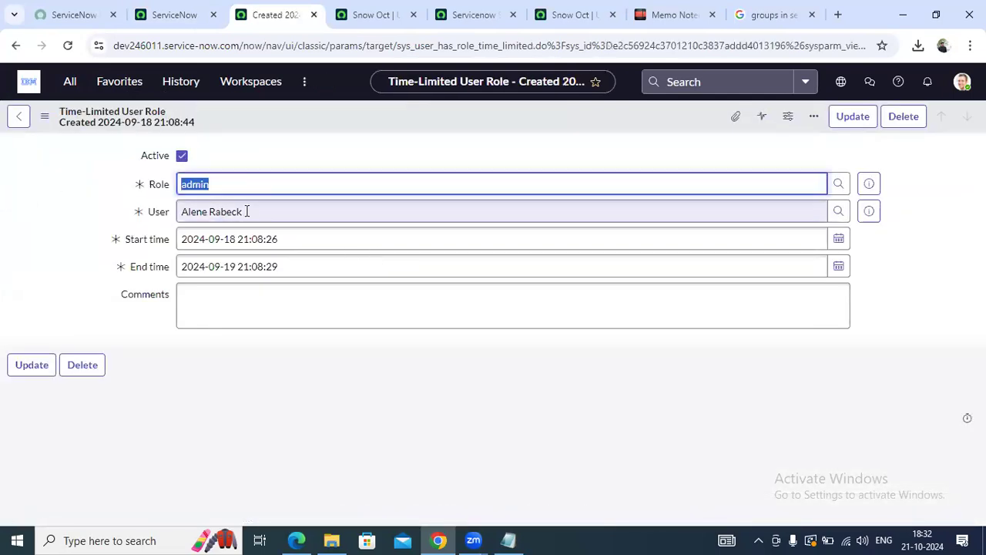
pyautogui.doubleClick(254, 208)
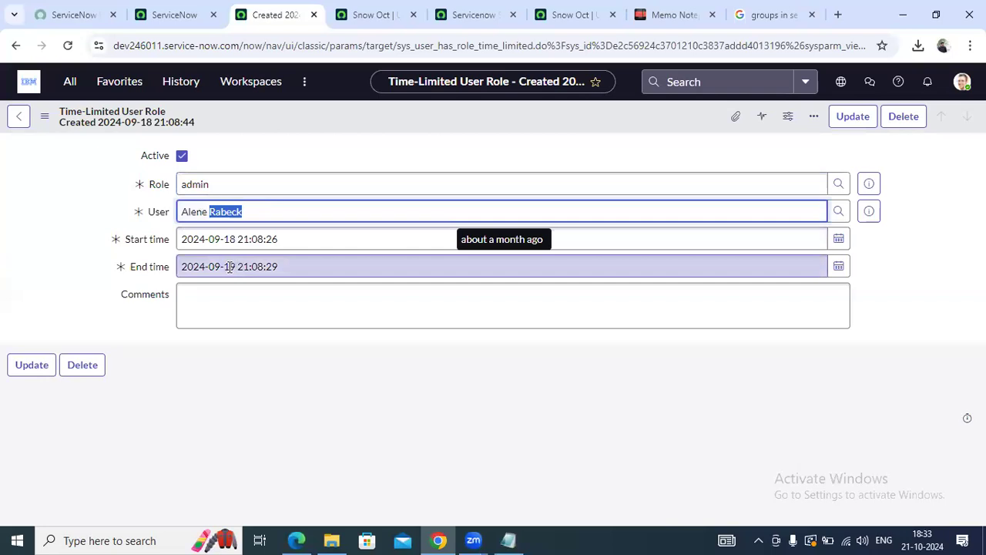
pyautogui.doubleClick(204, 191)
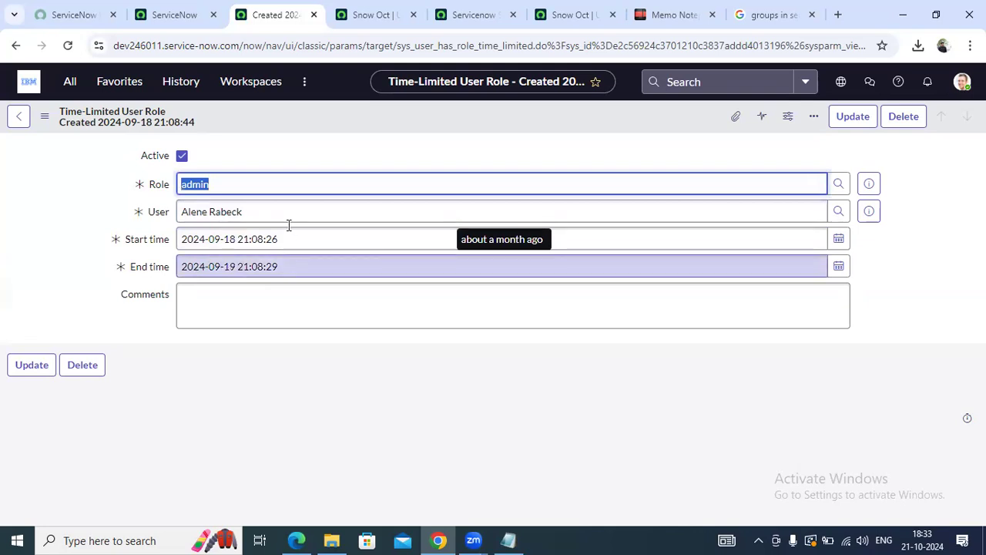
pyautogui.click(218, 192)
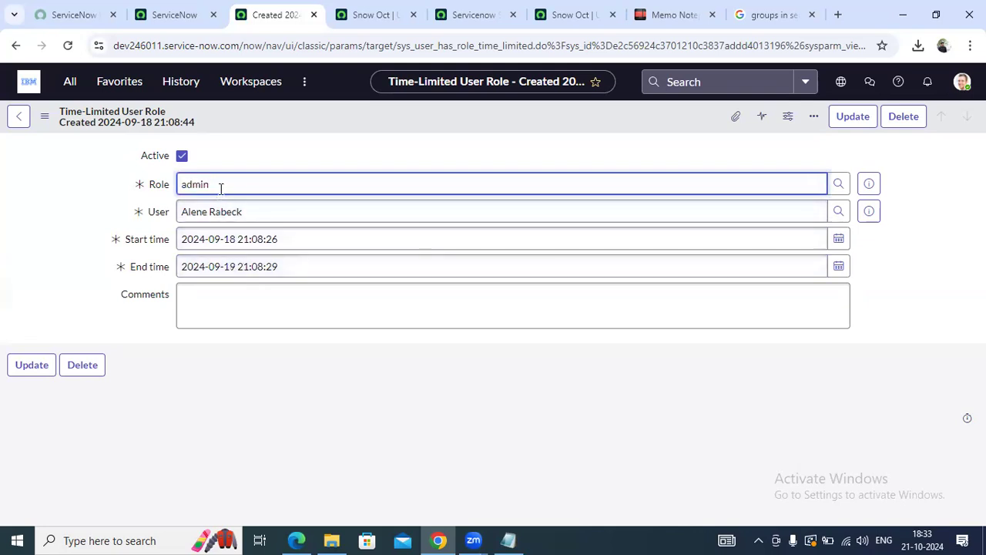
pyautogui.click(19, 117)
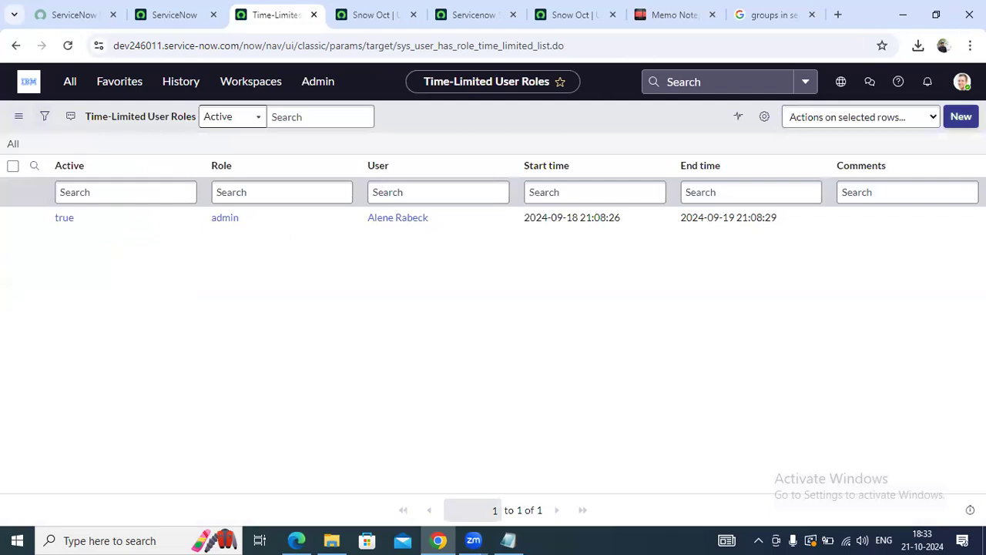
# Start a new time-limited role record granting admin to the matching user
pyautogui.click(961, 116)
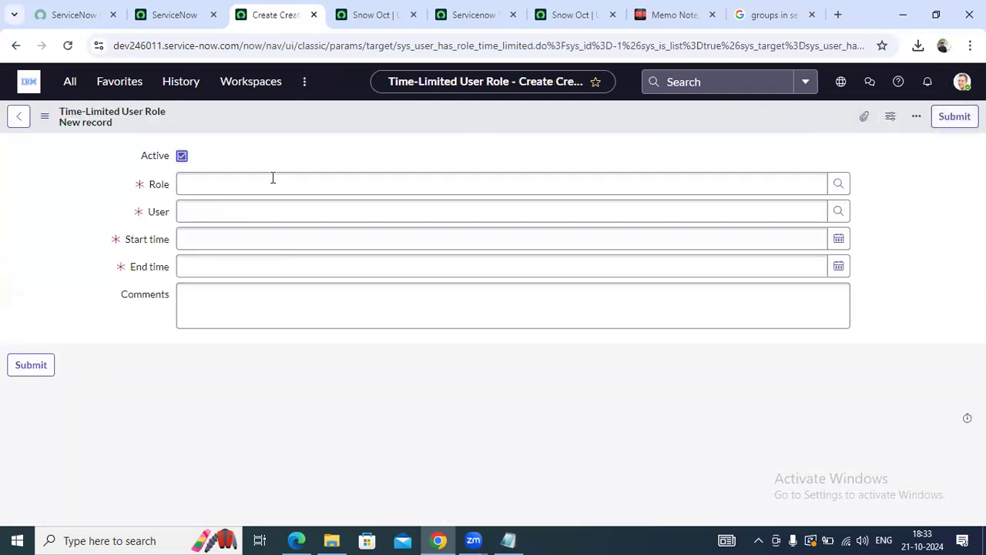
pyautogui.click(248, 184)
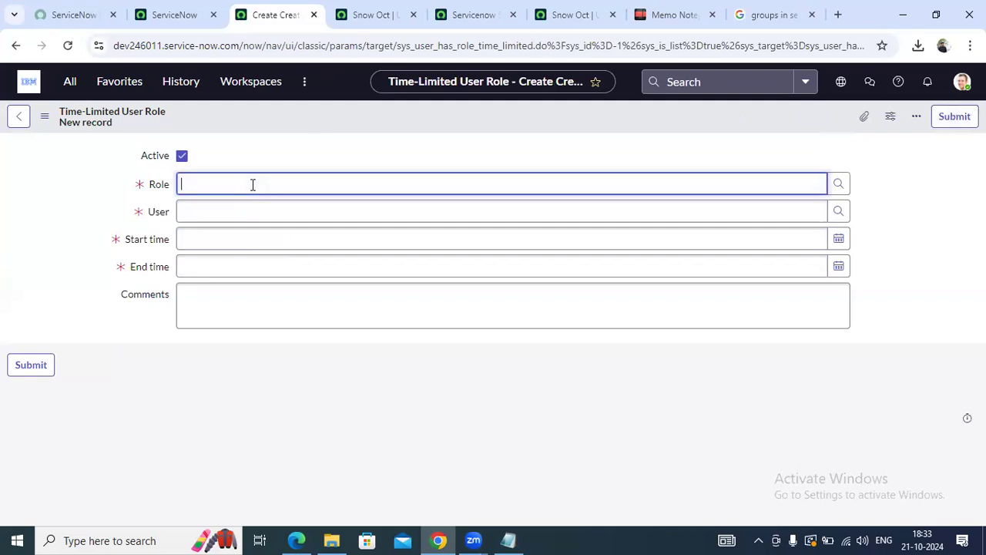
pyautogui.write('admin')
pyautogui.click(252, 206)
pyautogui.click(286, 208)
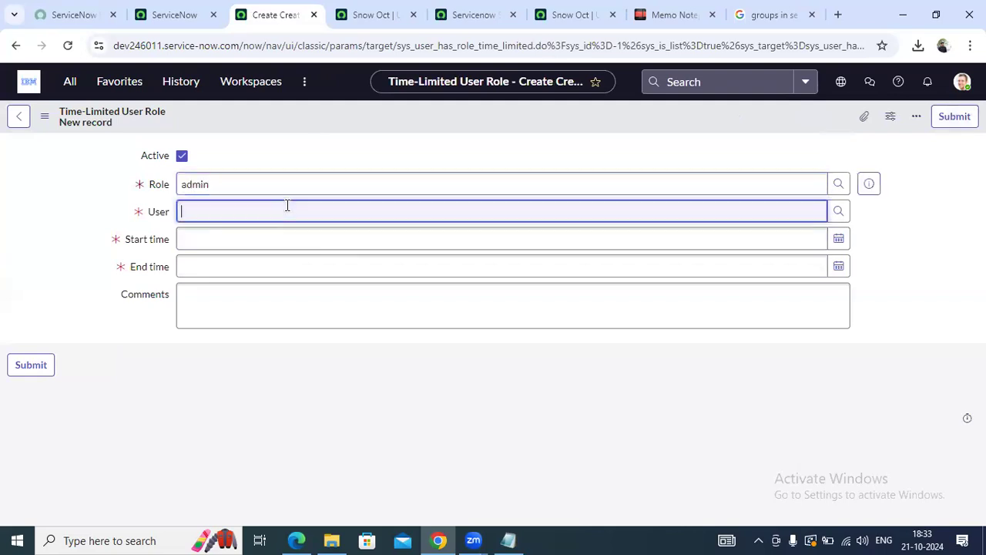
pyautogui.write('snow')
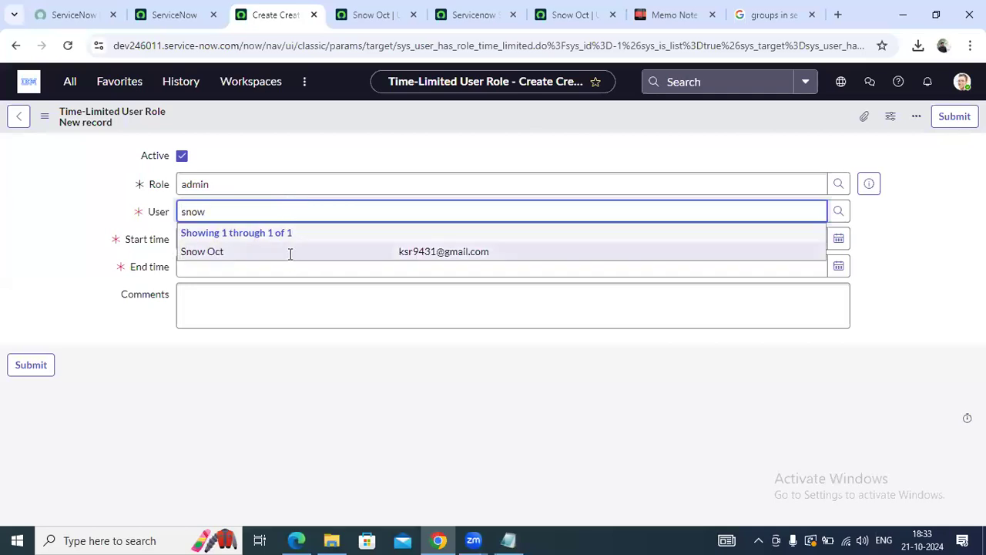
pyautogui.click(290, 254)
# Set the assignment to run from 2024-10-21 to 2024-10-22
pyautogui.click(838, 241)
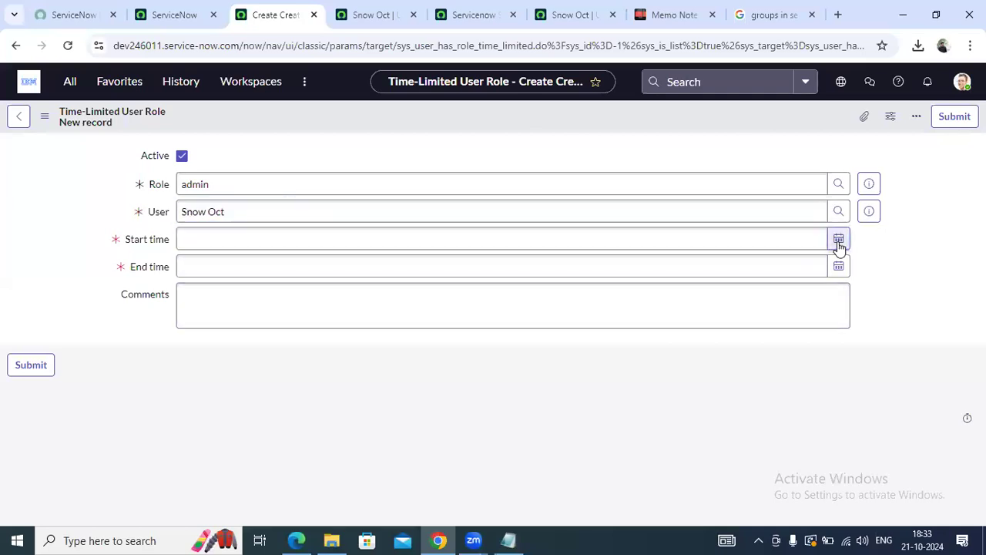
pyautogui.click(682, 391)
pyautogui.click(815, 295)
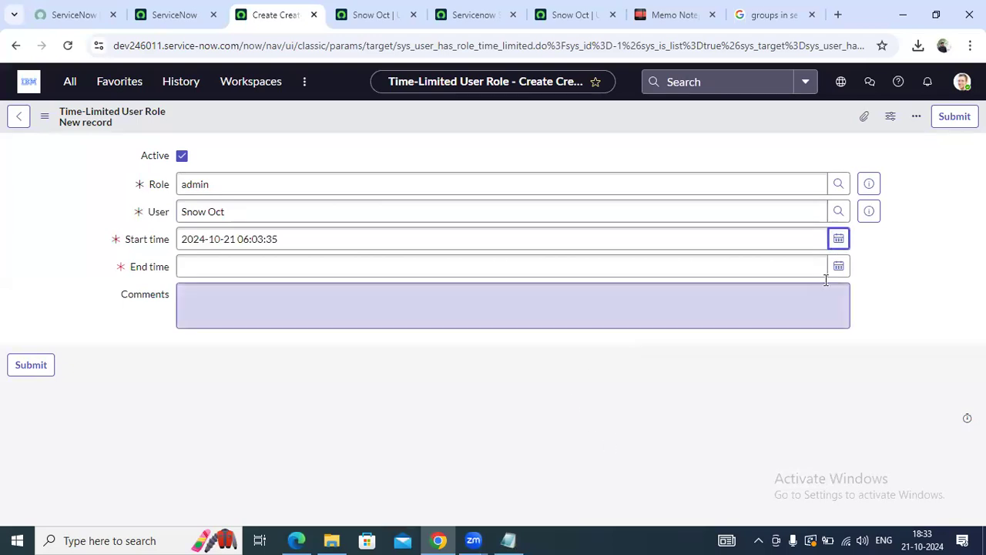
pyautogui.click(839, 266)
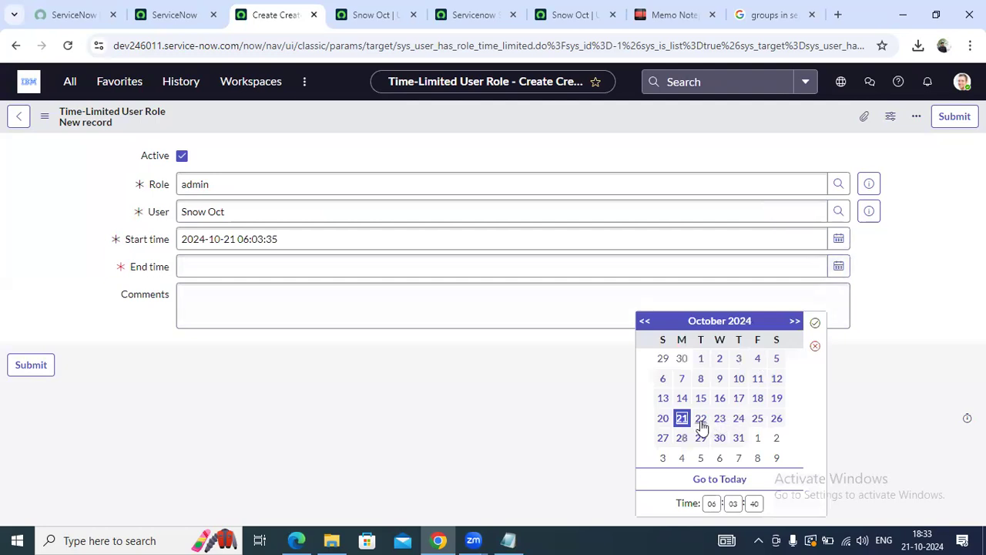
pyautogui.click(702, 418)
pyautogui.click(815, 323)
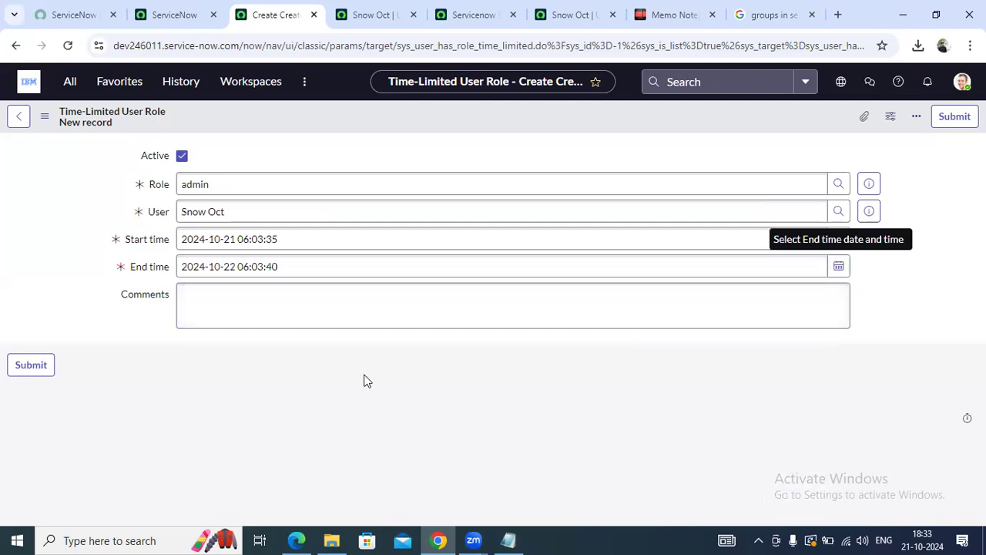
# Add the comment 'To do Admin activities' and save the record
pyautogui.click(273, 310)
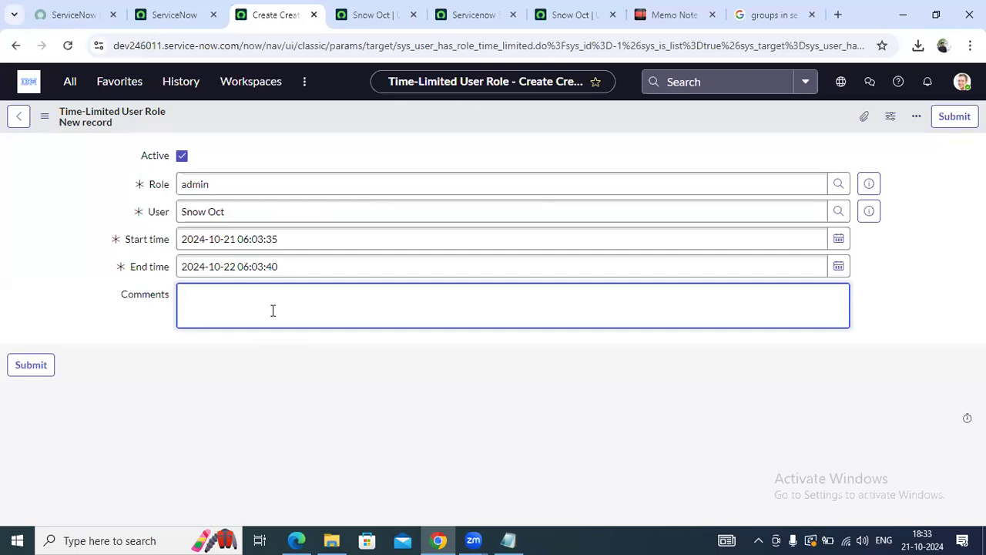
pyautogui.write('o do Admin activ')
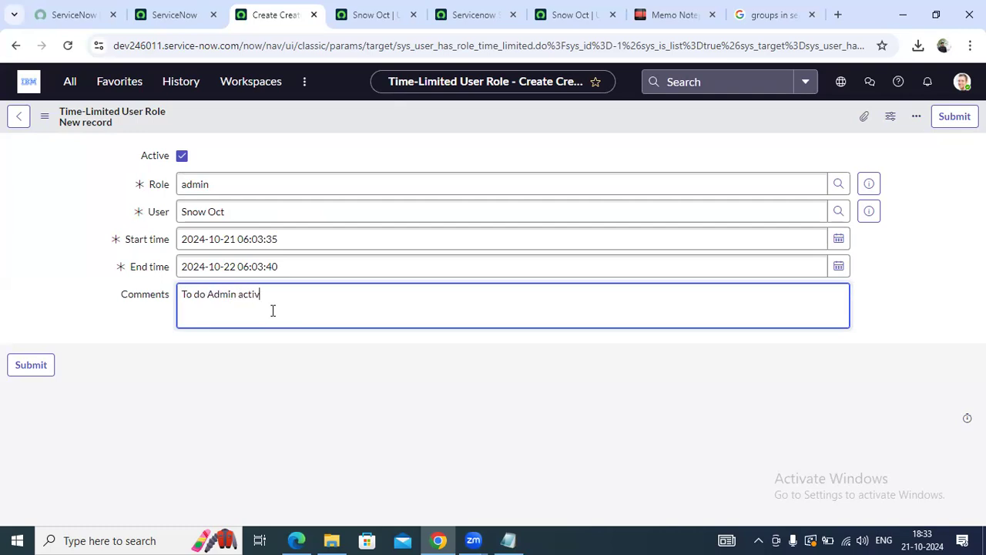
pyautogui.write('ities')
pyautogui.click(219, 367)
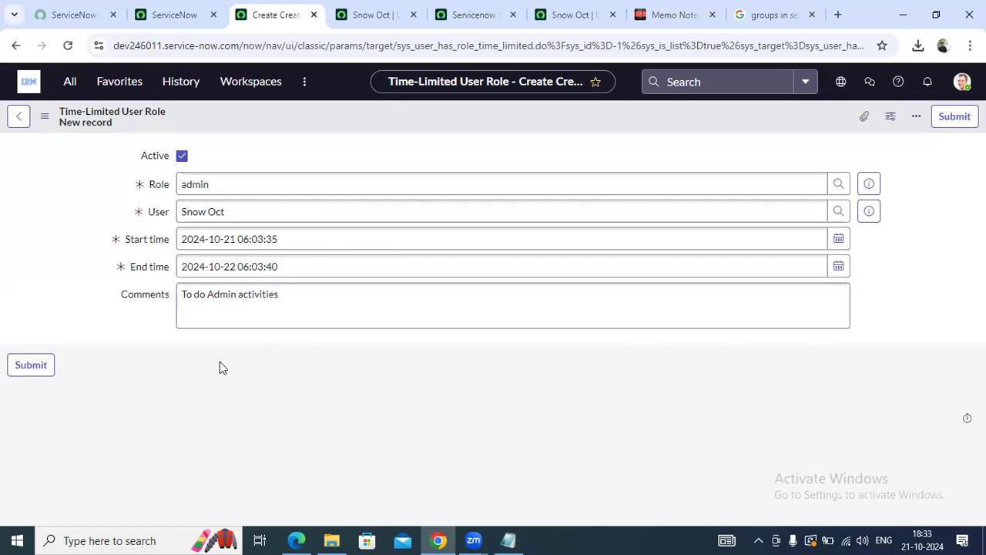
pyautogui.rightClick(313, 116)
pyautogui.click(344, 128)
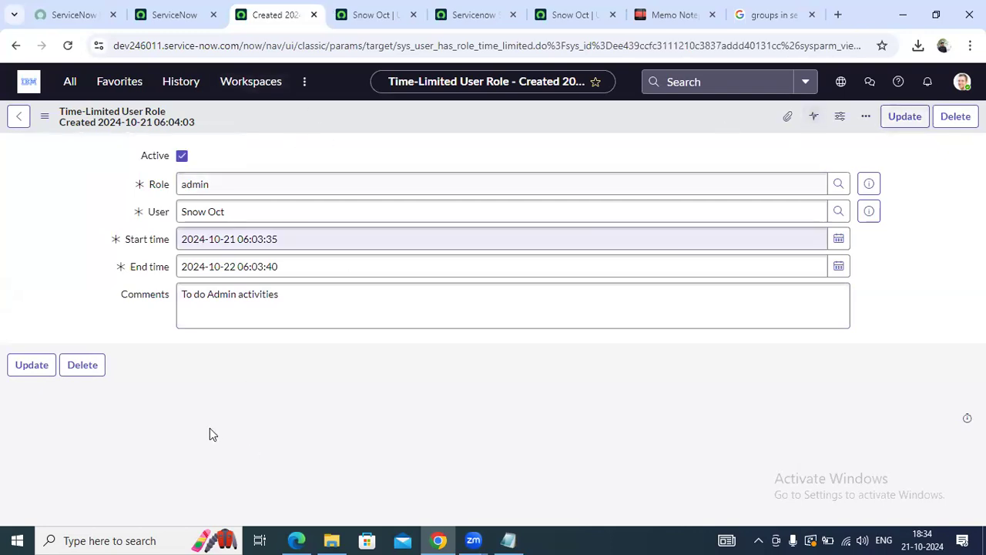
pyautogui.hotkey('alt', 'Tab')
pyautogui.click(52, 39)
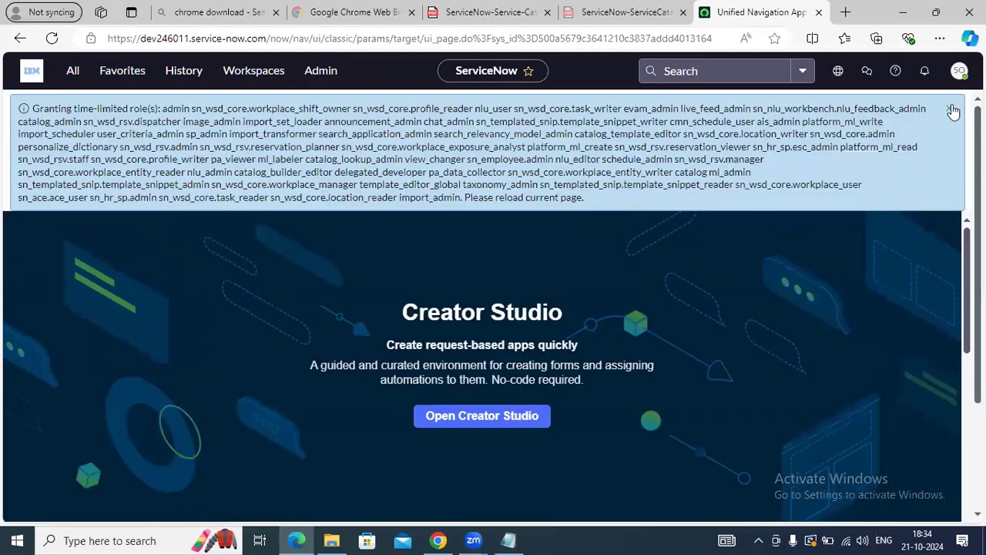
pyautogui.click(952, 109)
pyautogui.click(72, 73)
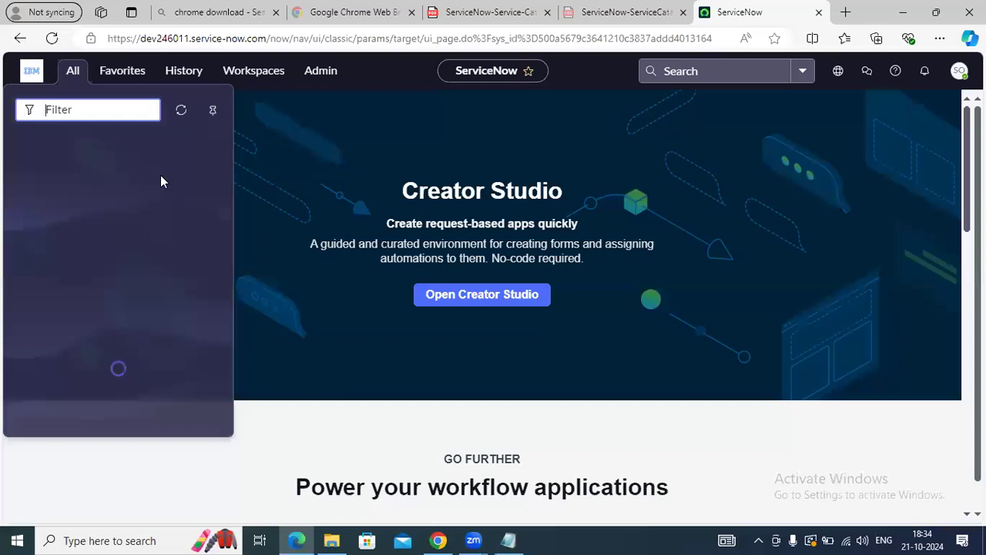
pyautogui.click(23, 146)
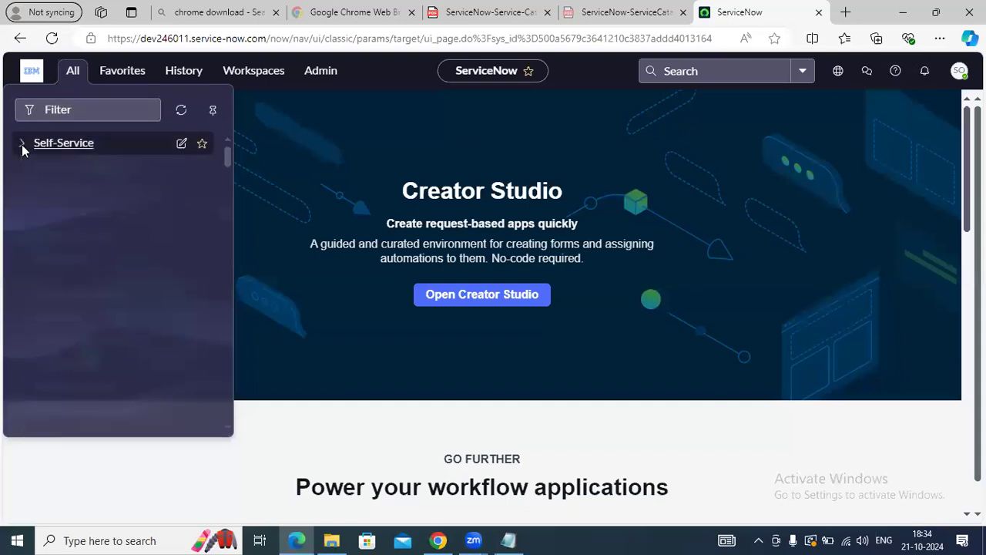
pyautogui.moveTo(228, 158); pyautogui.dragTo(235, 418)
pyautogui.scroll(10, 223, 317)
pyautogui.moveTo(233, 181); pyautogui.dragTo(230, 155)
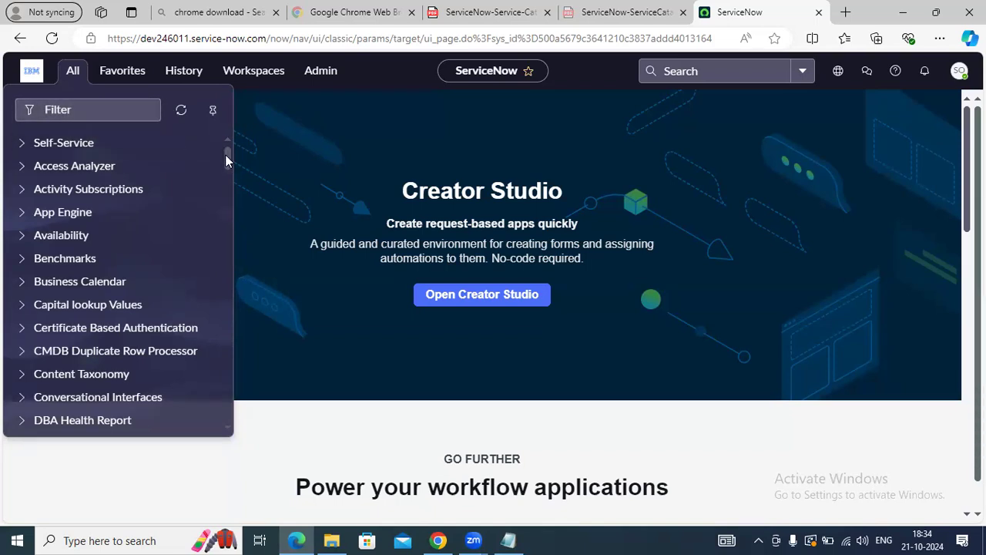
pyautogui.click(447, 538)
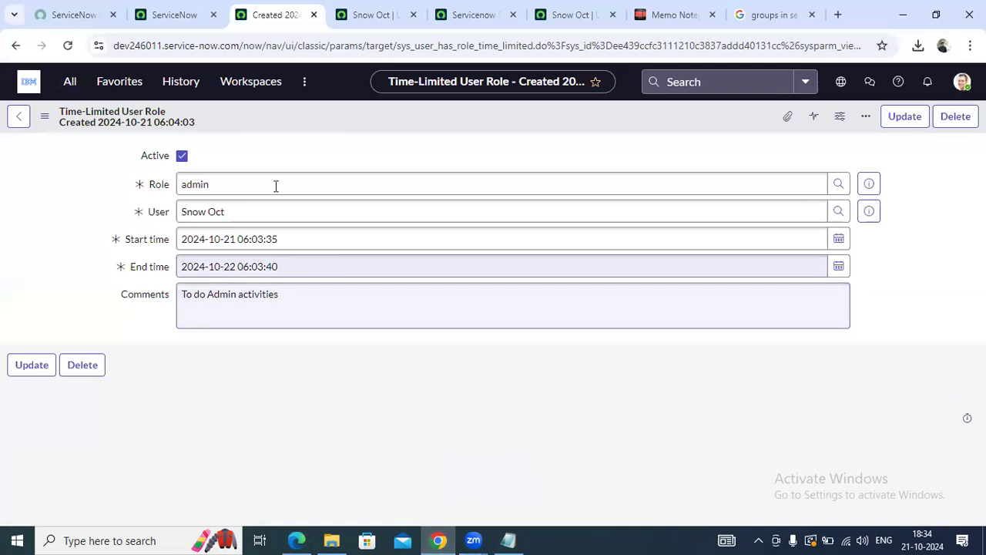
# Star User Administration in the All menu to make it a favorite
pyautogui.click(242, 268)
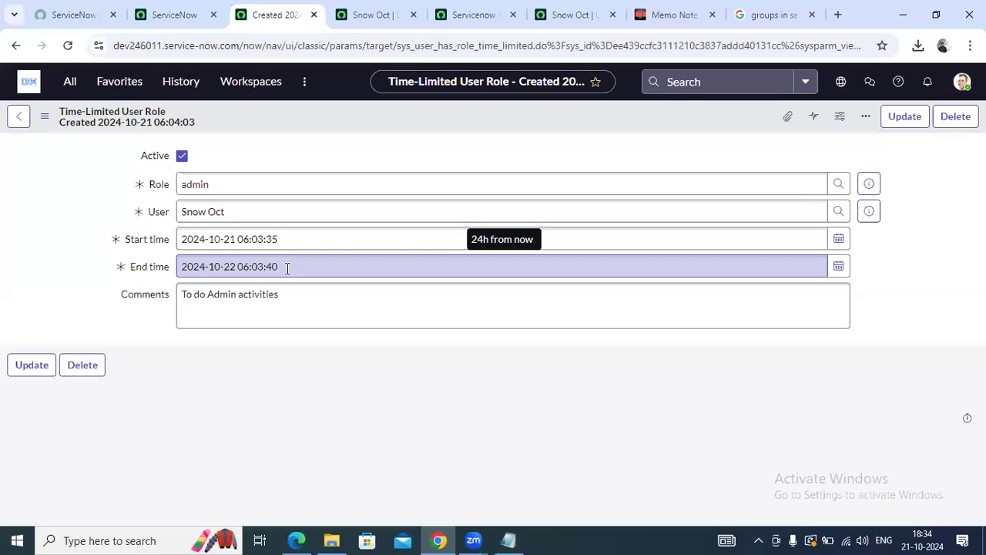
pyautogui.click(69, 84)
pyautogui.moveTo(224, 162); pyautogui.dragTo(239, 377)
pyautogui.scroll(-3, 209, 348)
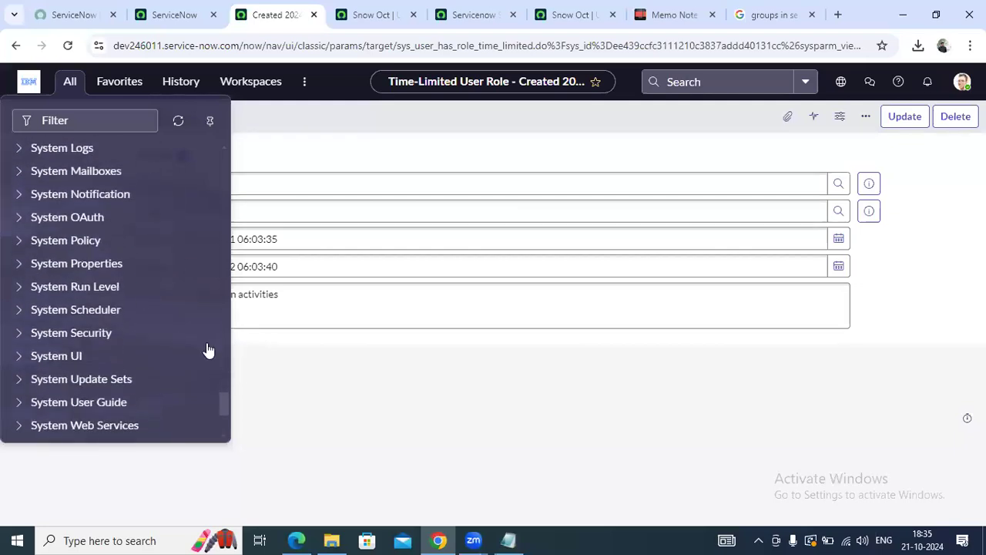
pyautogui.scroll(-4, 205, 348)
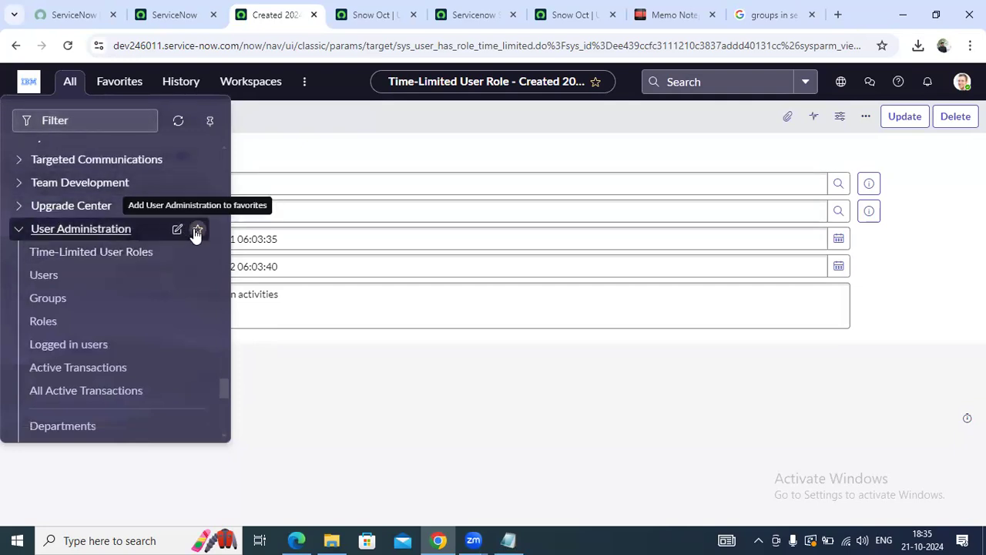
pyautogui.click(197, 230)
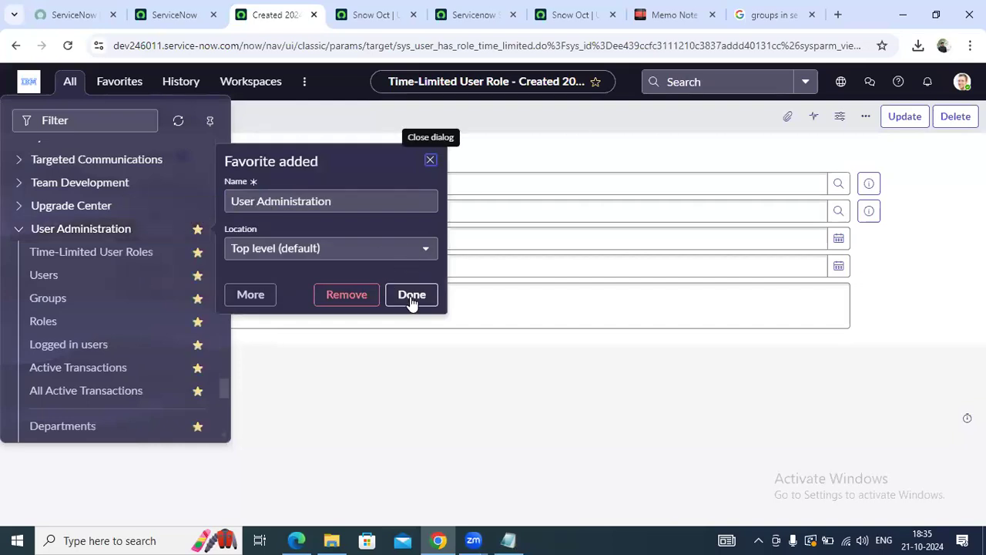
pyautogui.click(411, 295)
# Expand User Administration under Favorites to view its modules
pyautogui.click(110, 81)
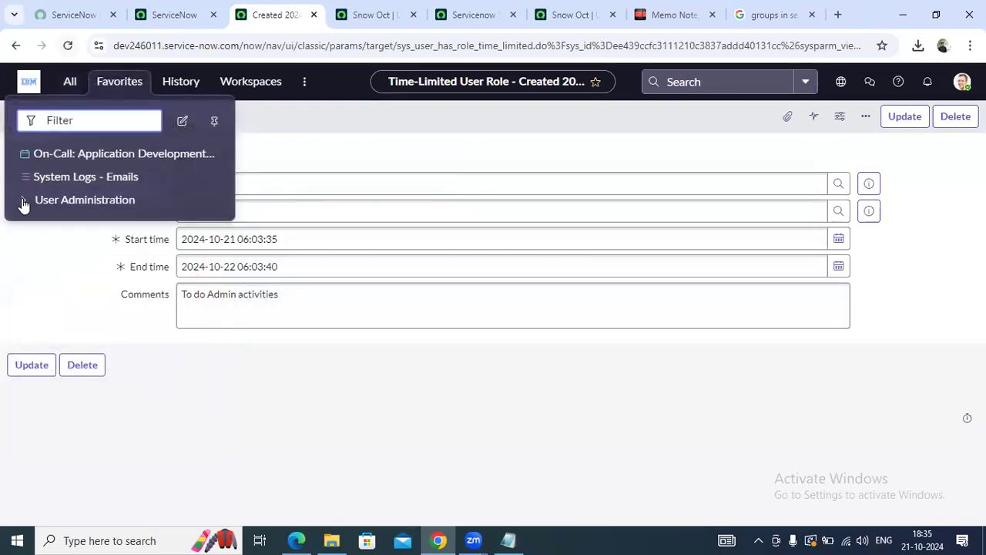
pyautogui.click(23, 203)
pyautogui.scroll(-2, 129, 295)
pyautogui.scroll(2, 131, 298)
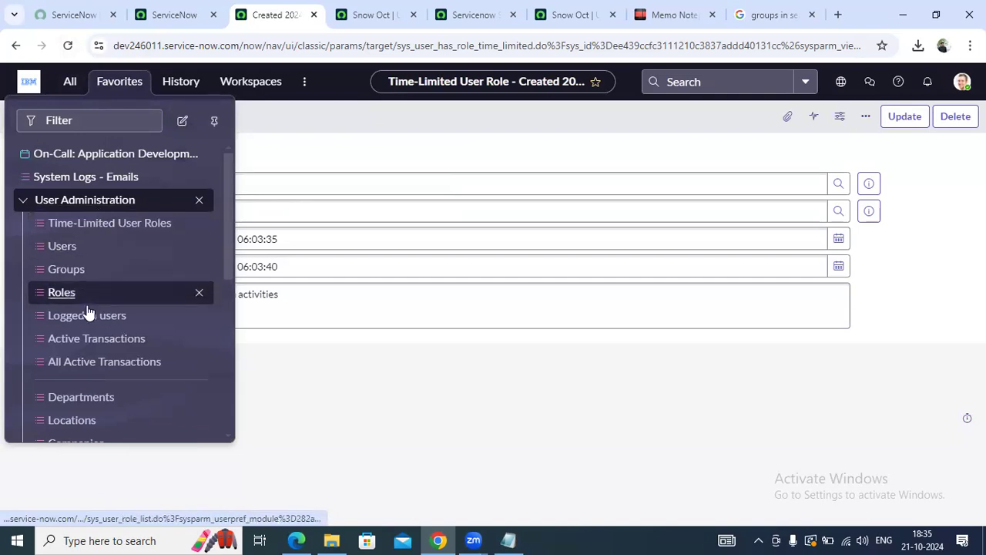
pyautogui.scroll(-1, 87, 312)
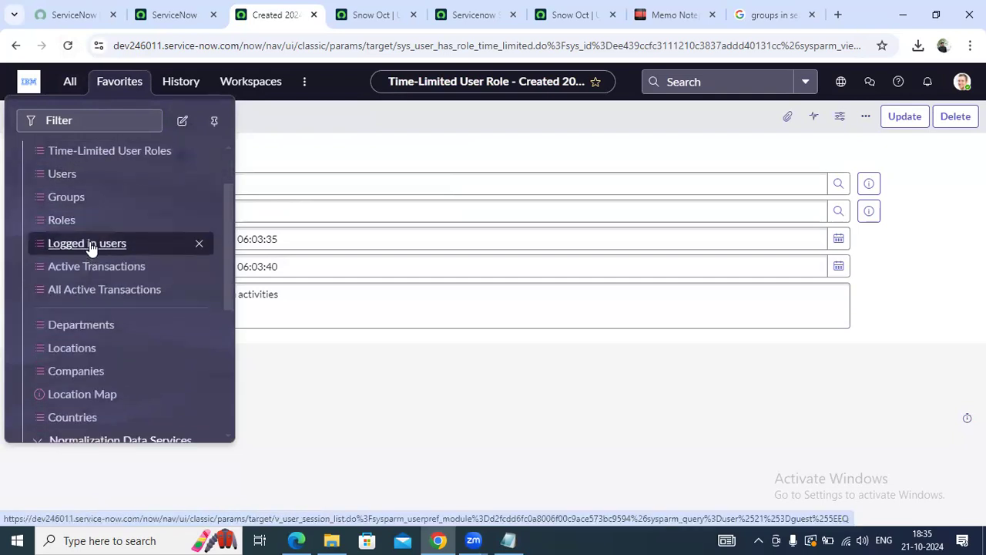
# Open Logged in users from the User Administration favorites to view current sessions
pyautogui.click(90, 244)
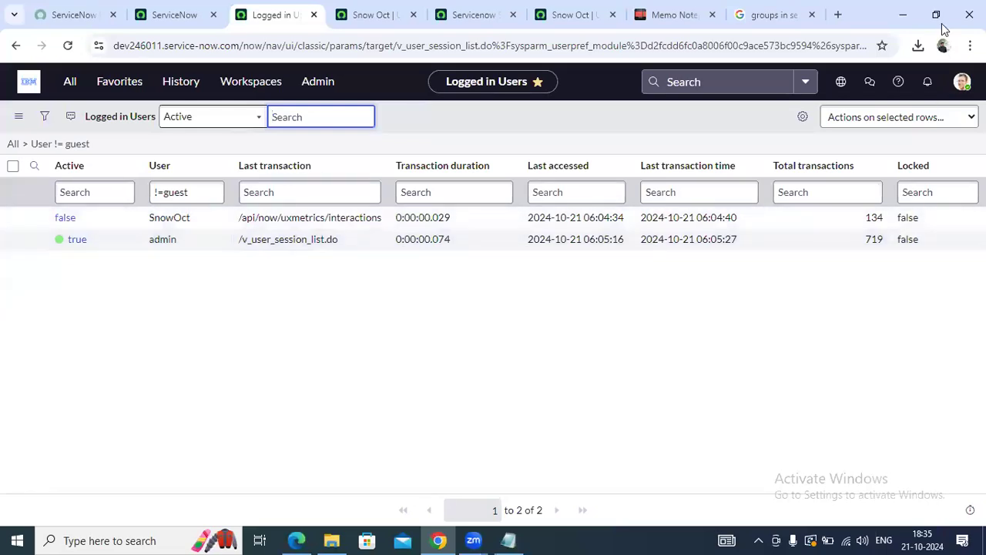
pyautogui.hotkey('alt', 'Tab')
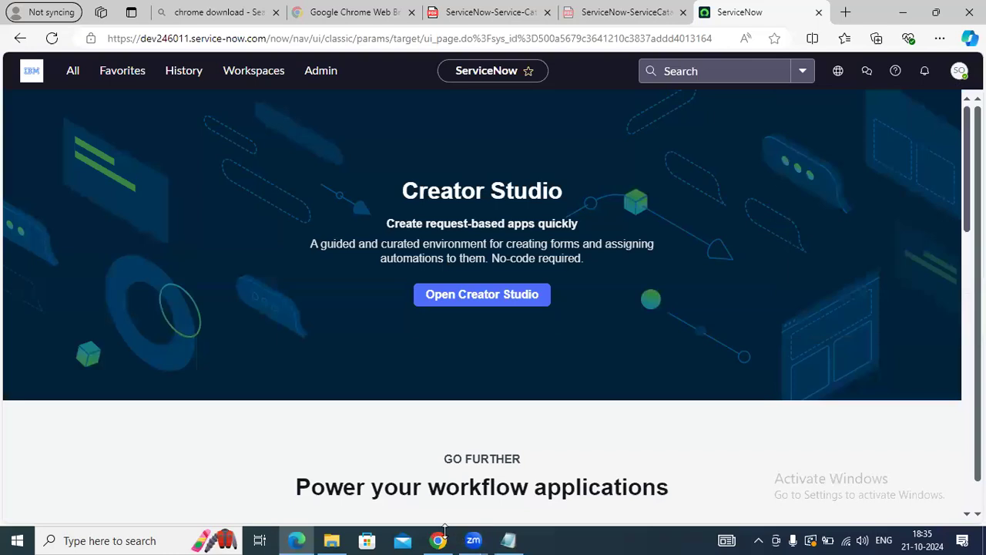
pyautogui.click(438, 540)
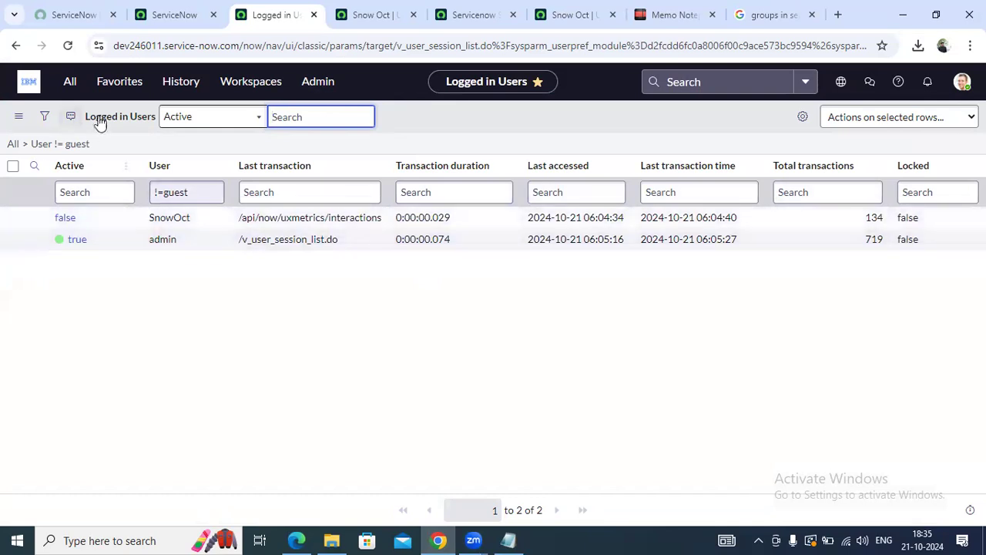
pyautogui.click(68, 84)
pyautogui.click(117, 87)
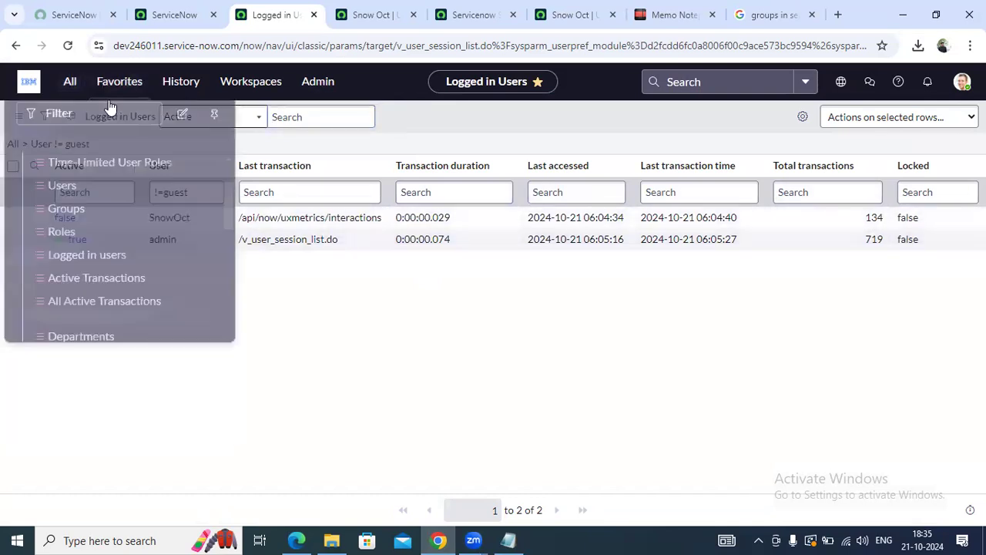
# Open Active Transactions from favorites to see the single admin transaction
pyautogui.click(113, 269)
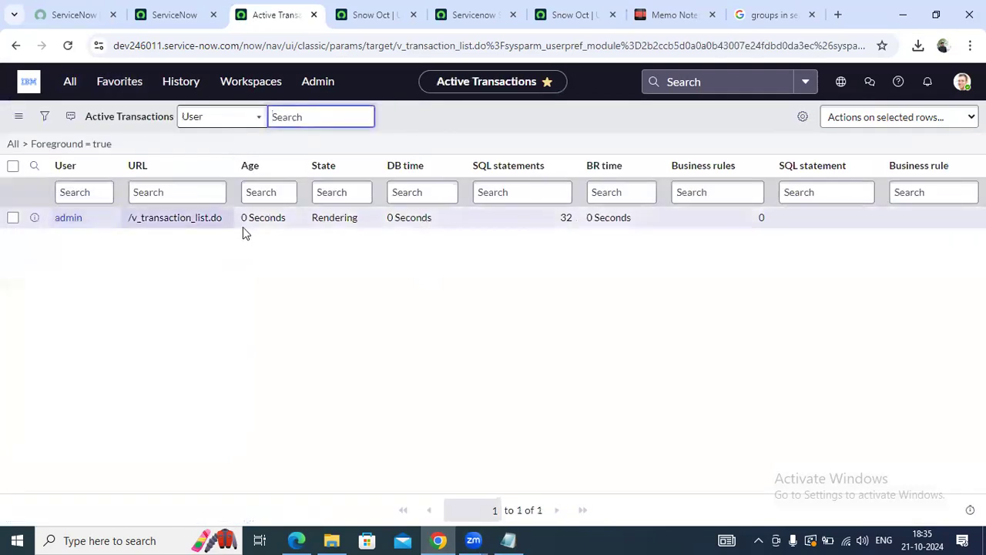
pyautogui.click(99, 85)
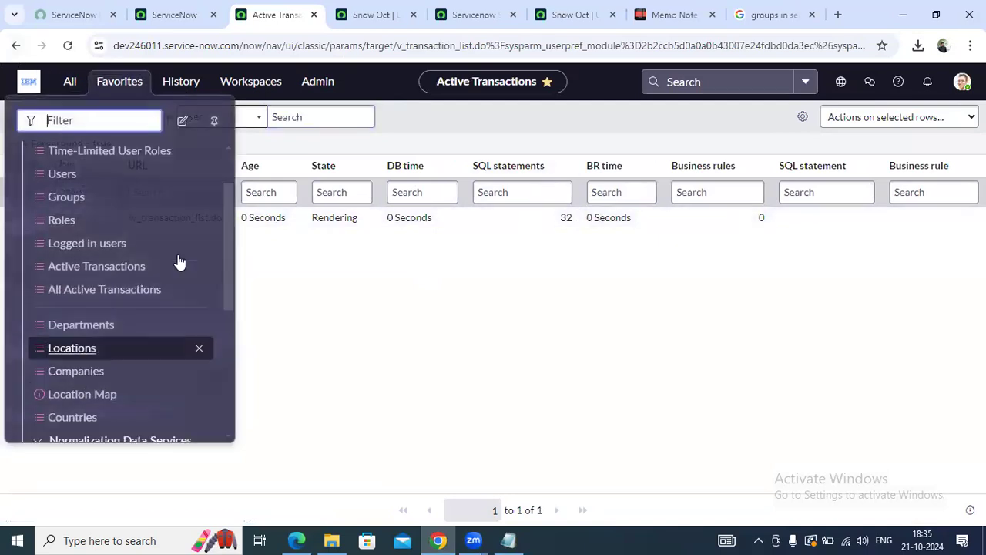
pyautogui.moveTo(225, 266); pyautogui.dragTo(228, 312)
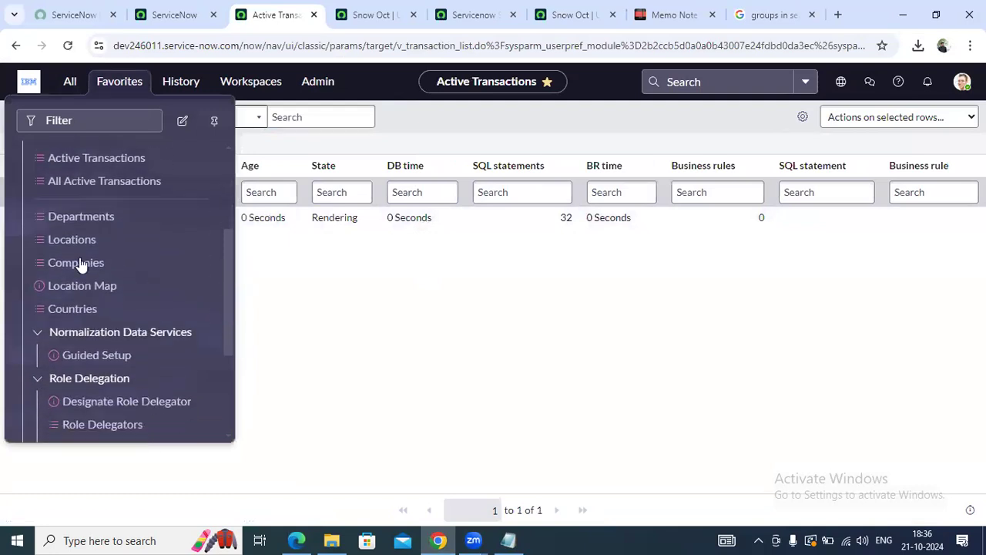
# Open the seven-entry Departments list and start a blank new Department record
pyautogui.click(59, 218)
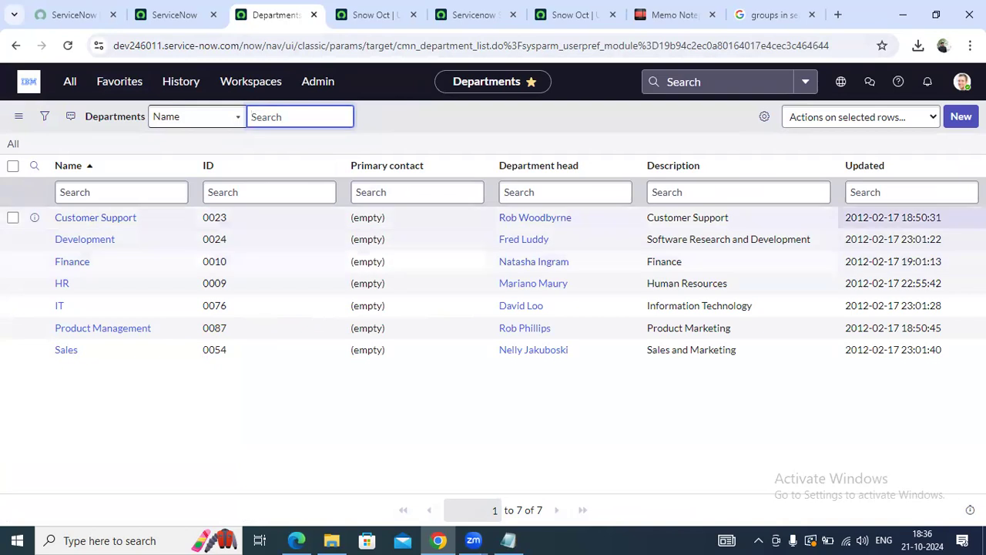
pyautogui.click(962, 116)
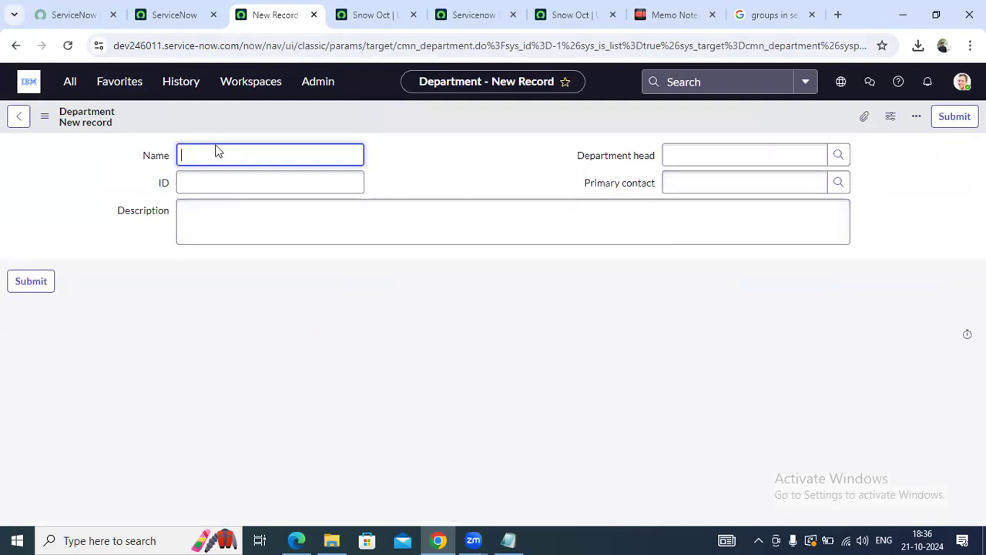
pyautogui.click(19, 120)
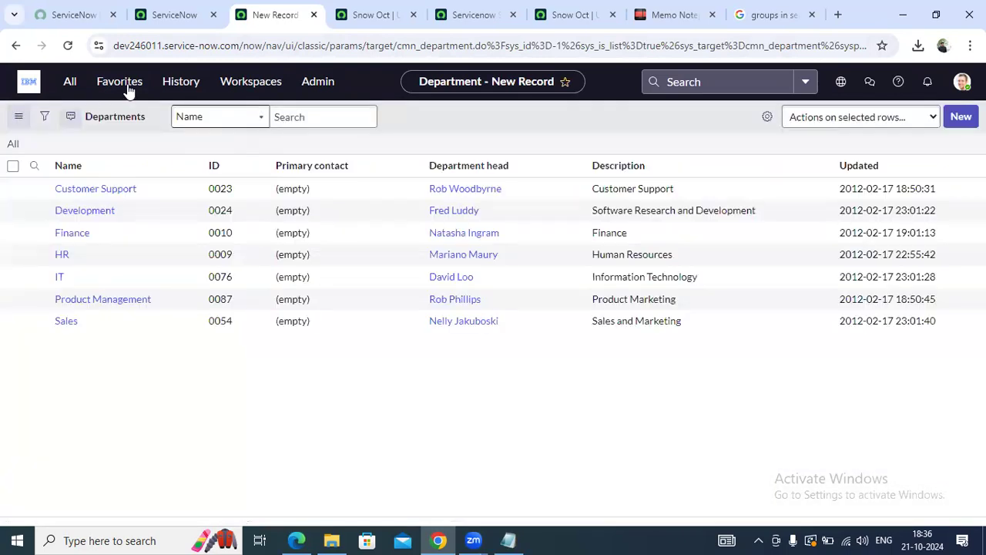
# Open the Locations list of 508 records from the favorites
pyautogui.click(124, 91)
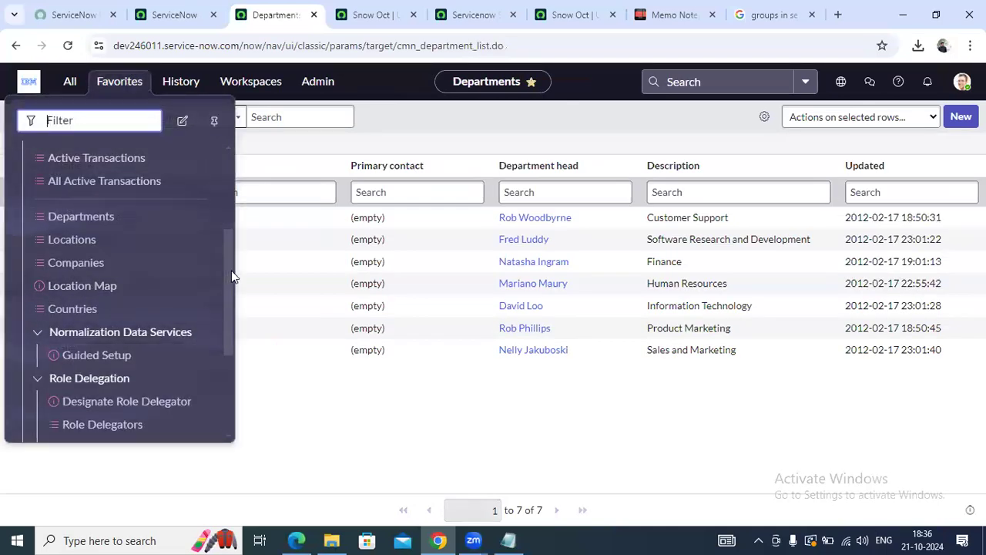
pyautogui.click(91, 238)
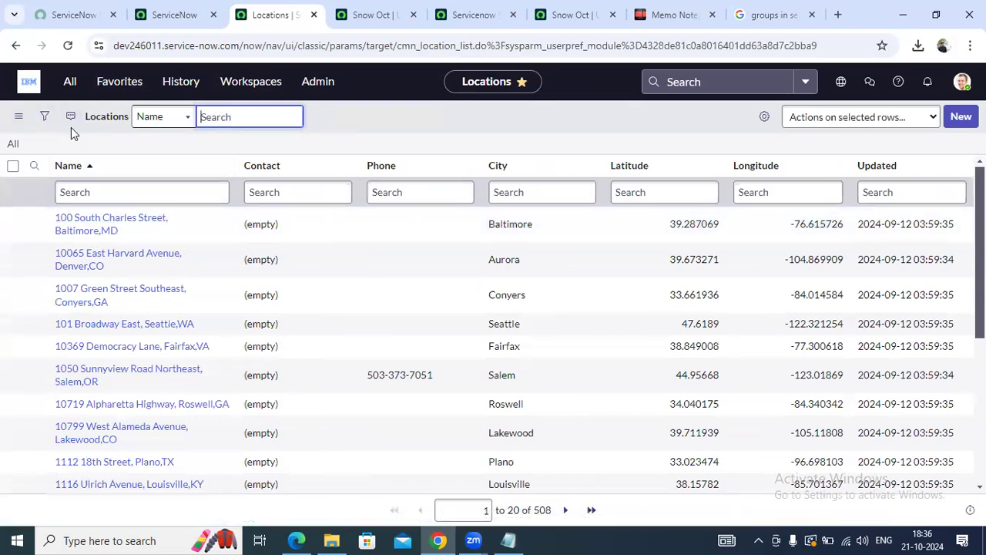
pyautogui.click(684, 14)
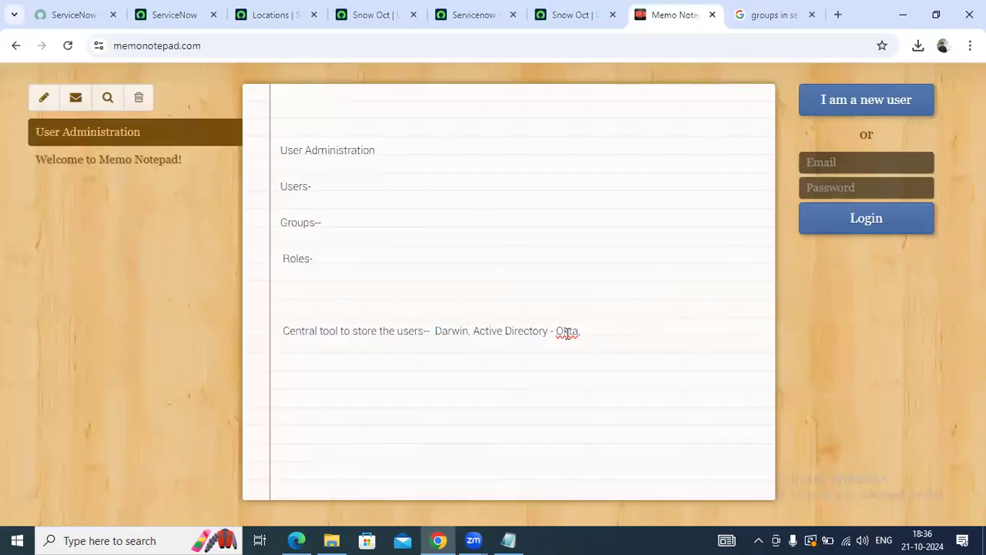
pyautogui.click(264, 16)
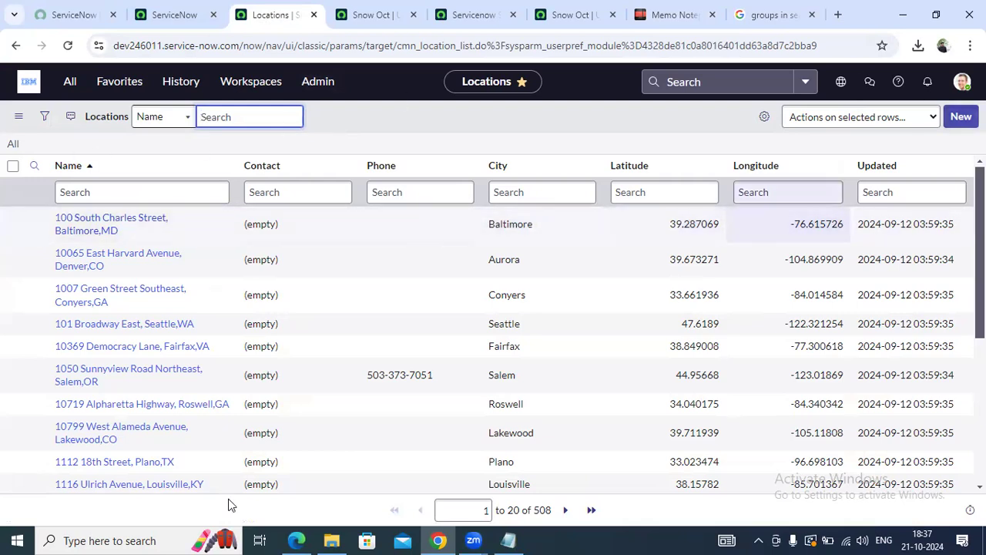
# Open a blank new Location form from the Locations list, then go to Companies via Favorites
pyautogui.click(121, 189)
pyautogui.click(962, 117)
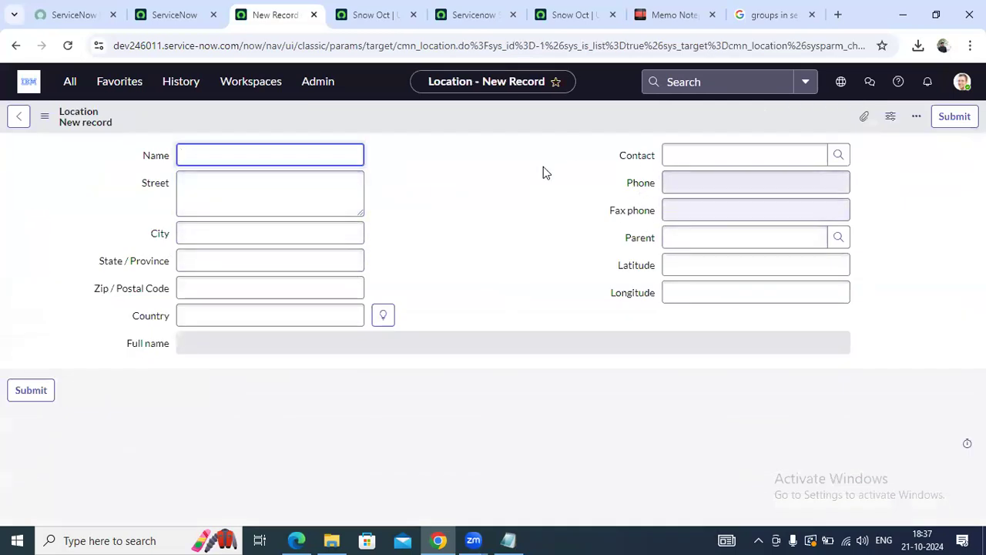
pyautogui.click(113, 80)
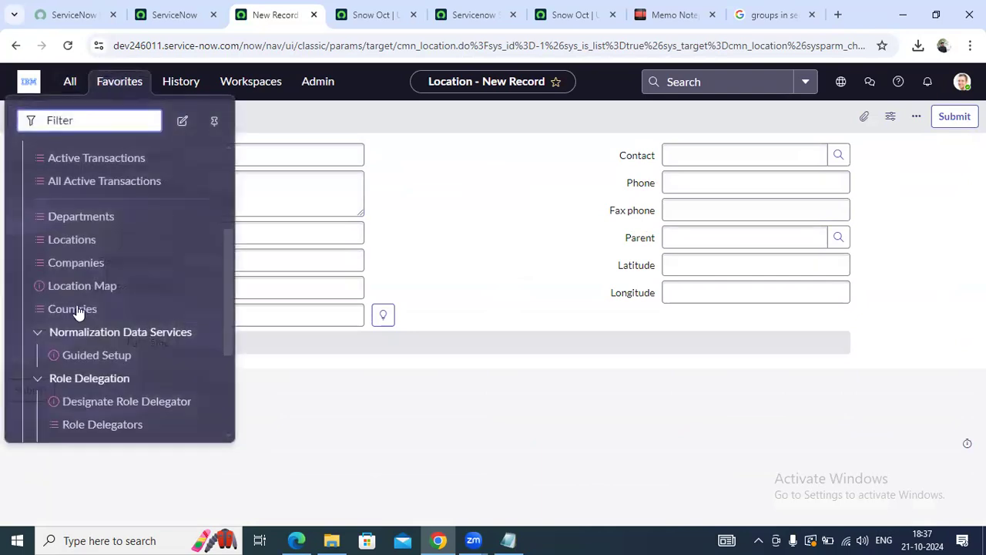
pyautogui.click(93, 264)
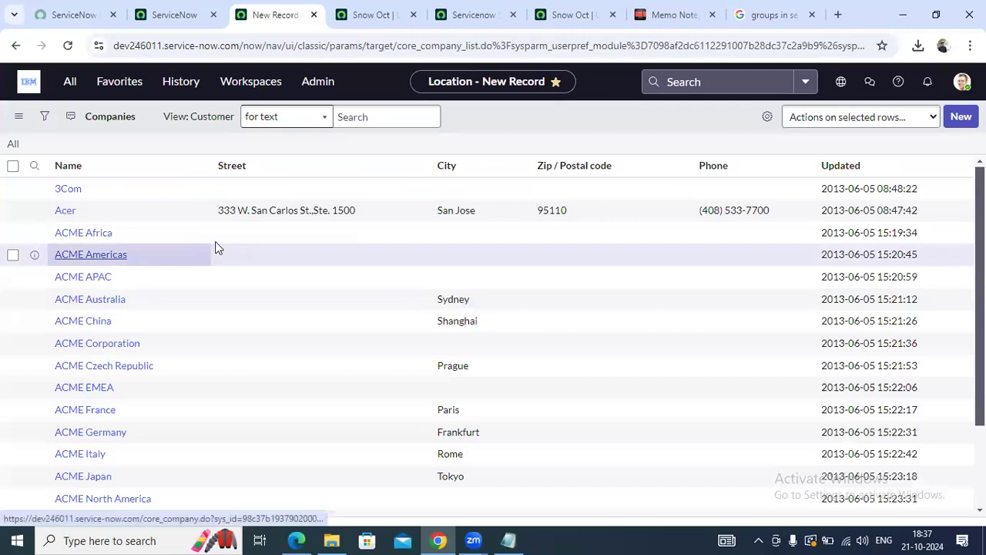
# Scan the Companies list, open a blank new Company form, then go to Location Map
pyautogui.scroll(-3, 216, 248)
pyautogui.scroll(5, 216, 246)
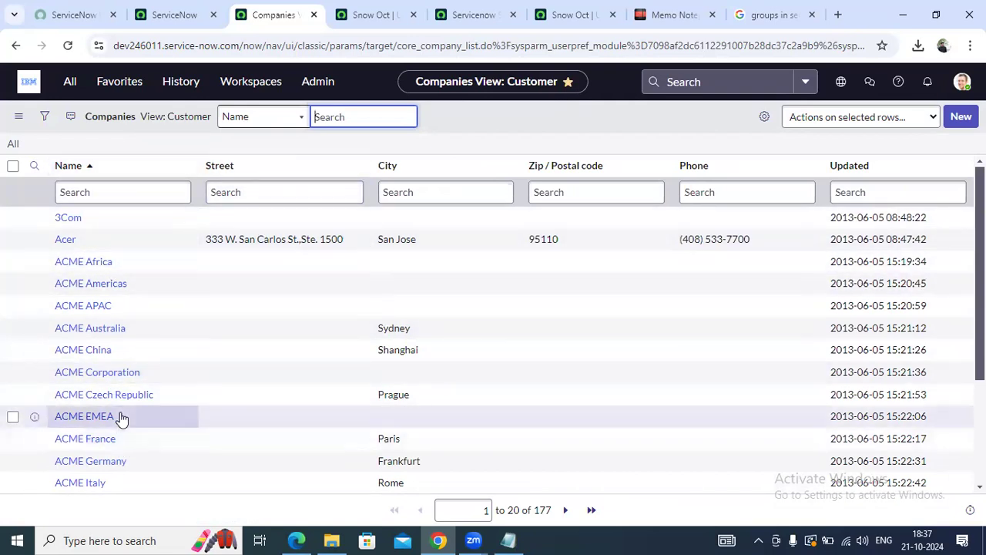
pyautogui.scroll(-2, 121, 416)
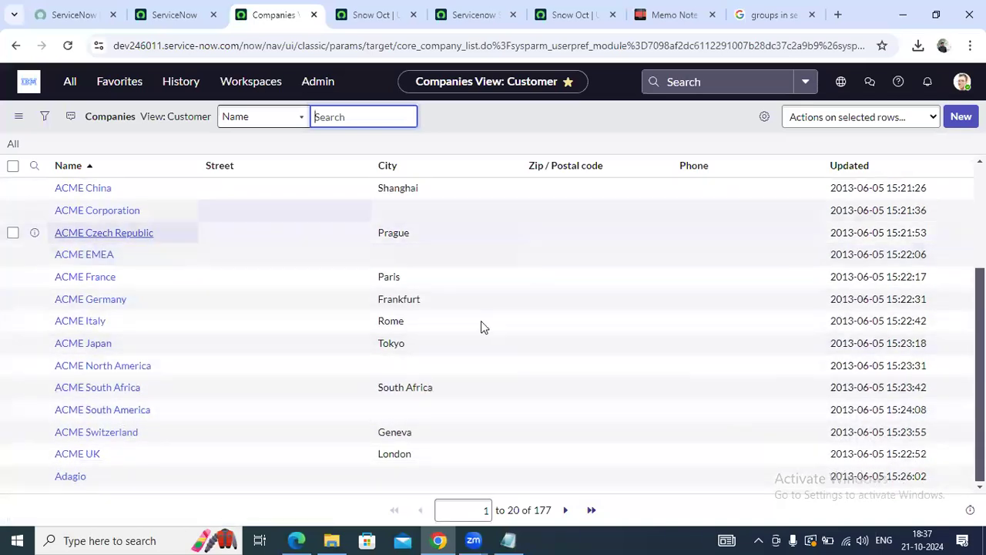
pyautogui.scroll(3, 481, 324)
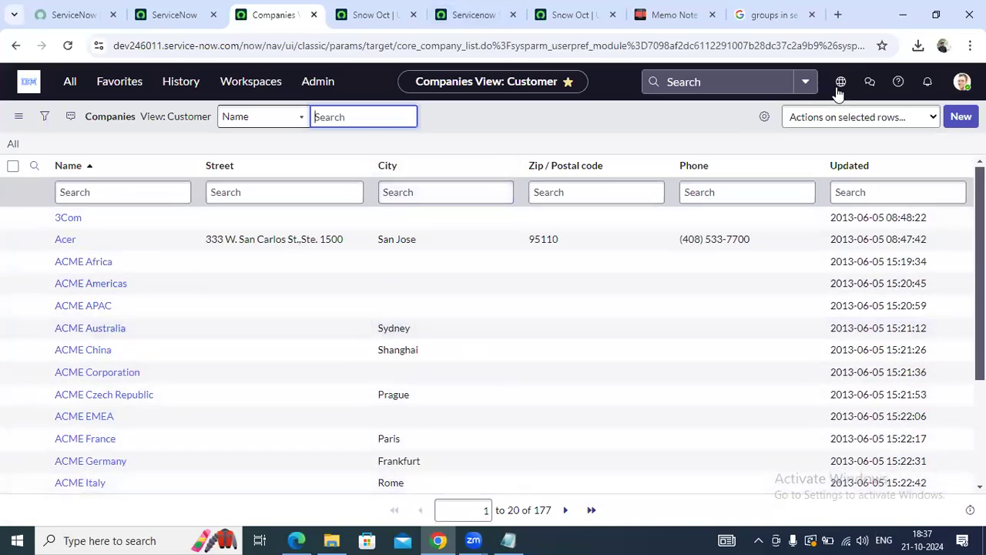
pyautogui.click(961, 118)
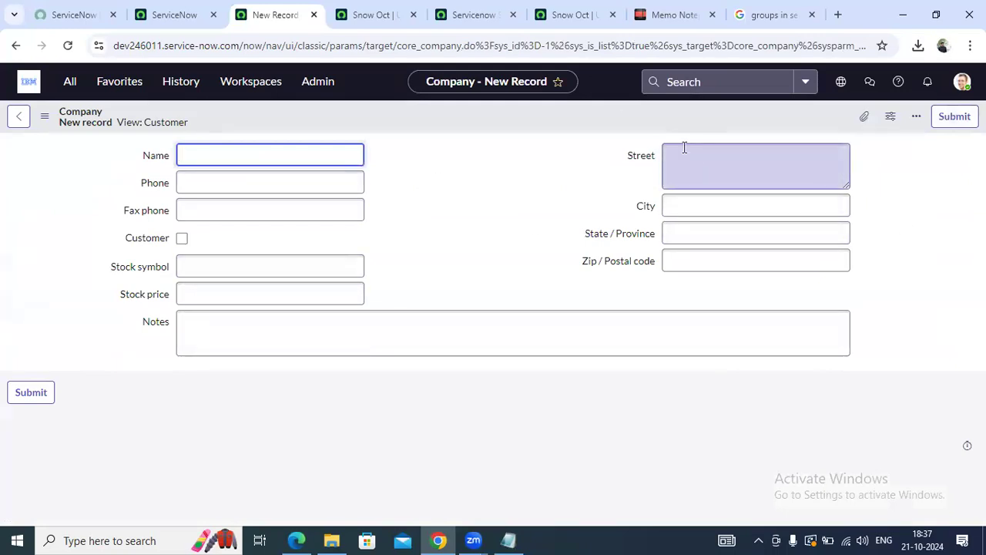
pyautogui.click(119, 82)
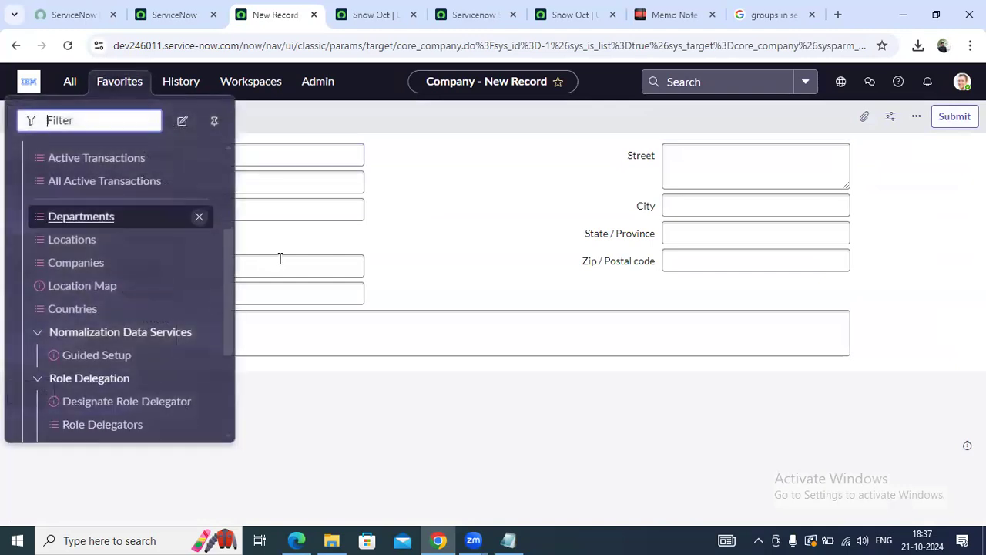
pyautogui.click(82, 286)
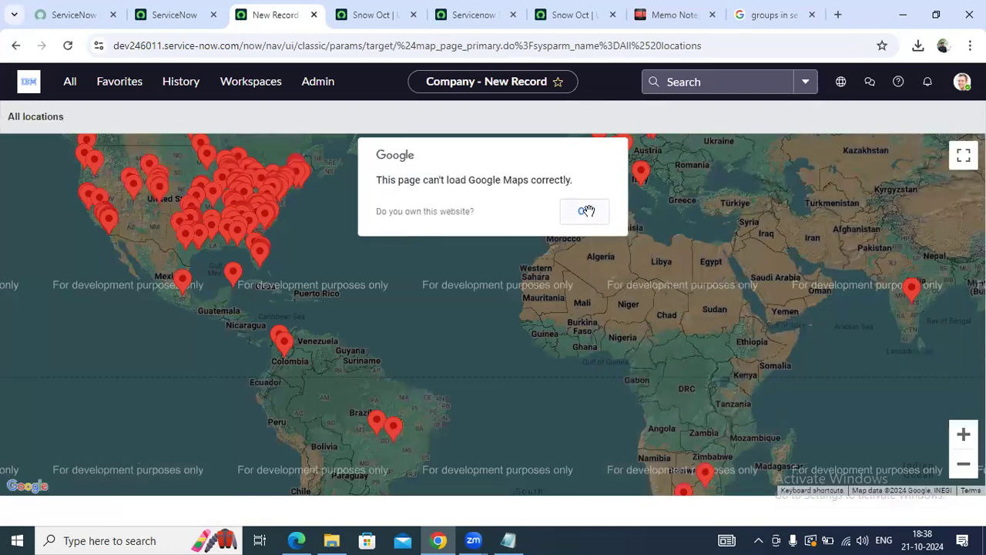
# Dismiss the Google Maps loading error on the All locations map and bring up Favorites
pyautogui.click(585, 212)
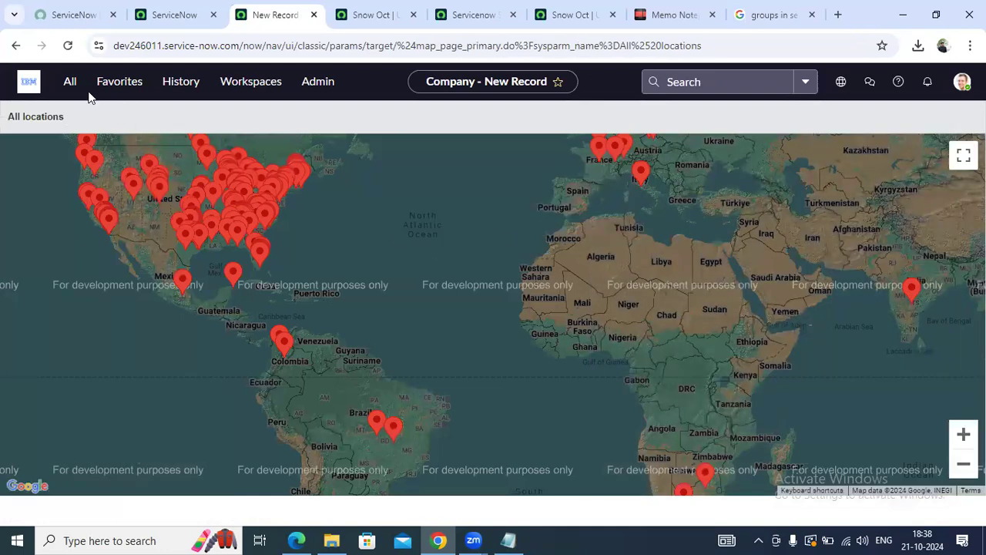
pyautogui.click(118, 83)
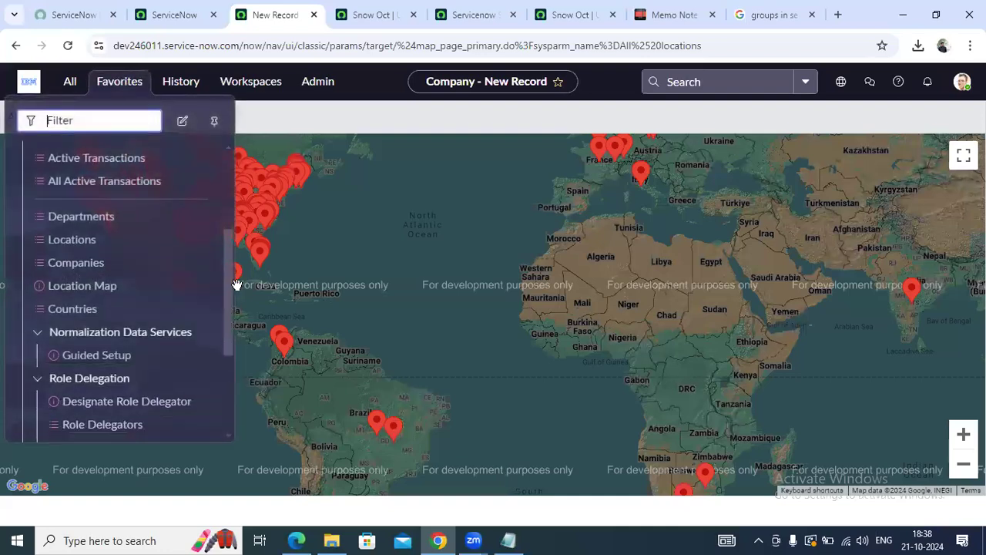
pyautogui.moveTo(230, 290); pyautogui.dragTo(227, 376)
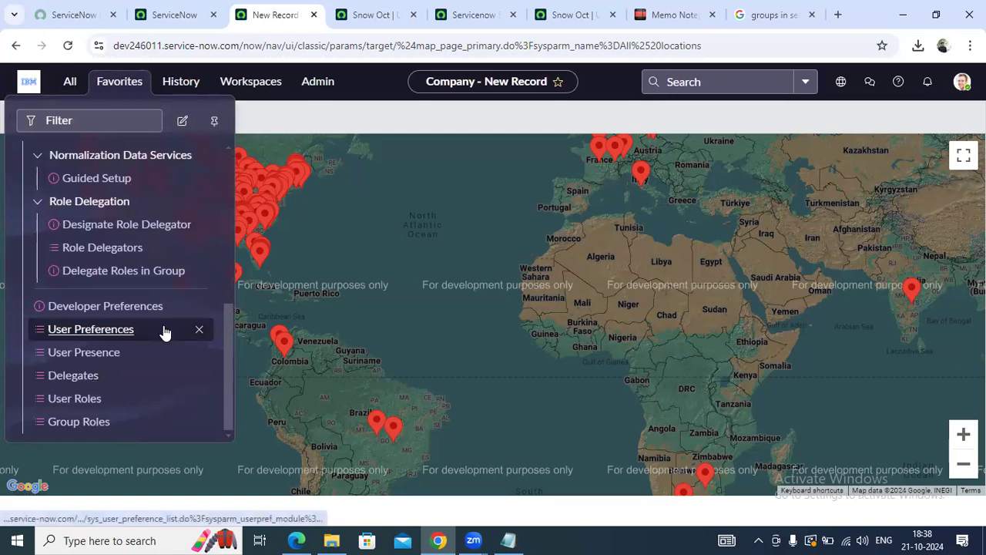
# Open User Roles and expand the admin role group to review its users, then collapse it
pyautogui.click(73, 400)
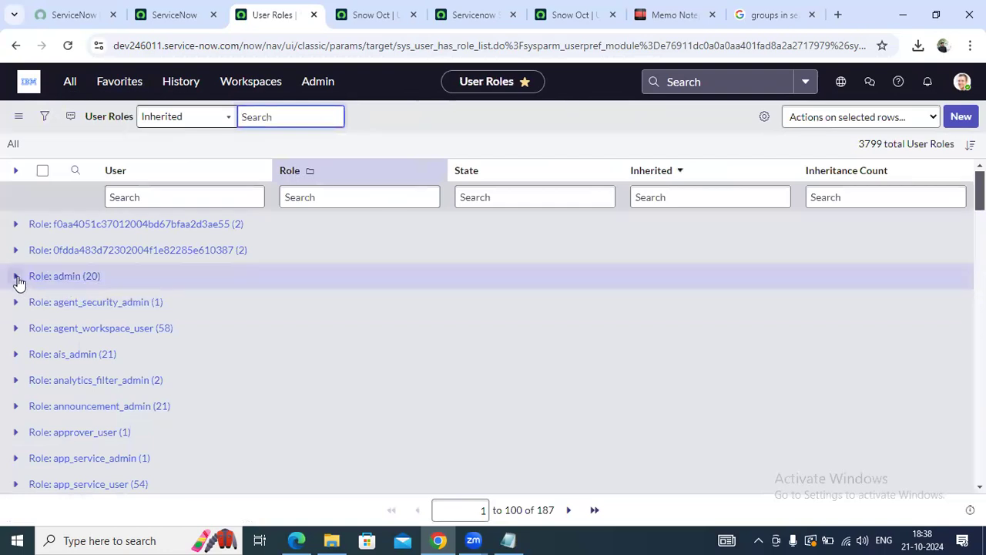
pyautogui.click(17, 277)
pyautogui.scroll(-4, 170, 321)
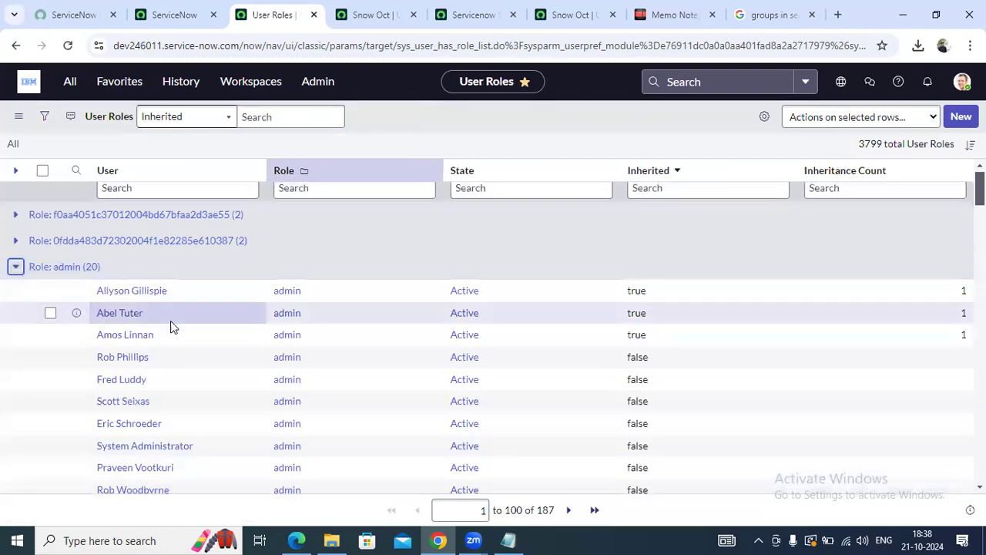
pyautogui.scroll(4, 172, 324)
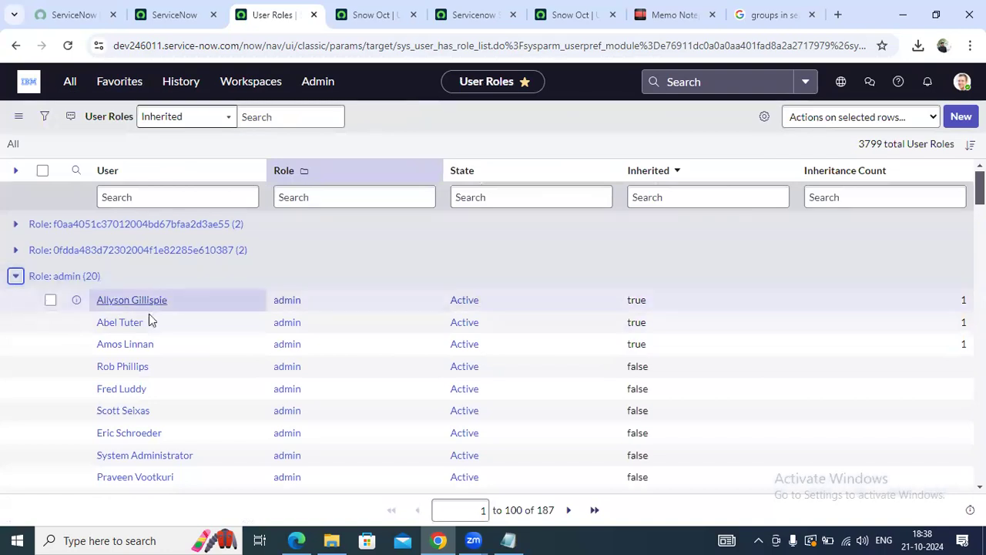
pyautogui.scroll(-4, 150, 326)
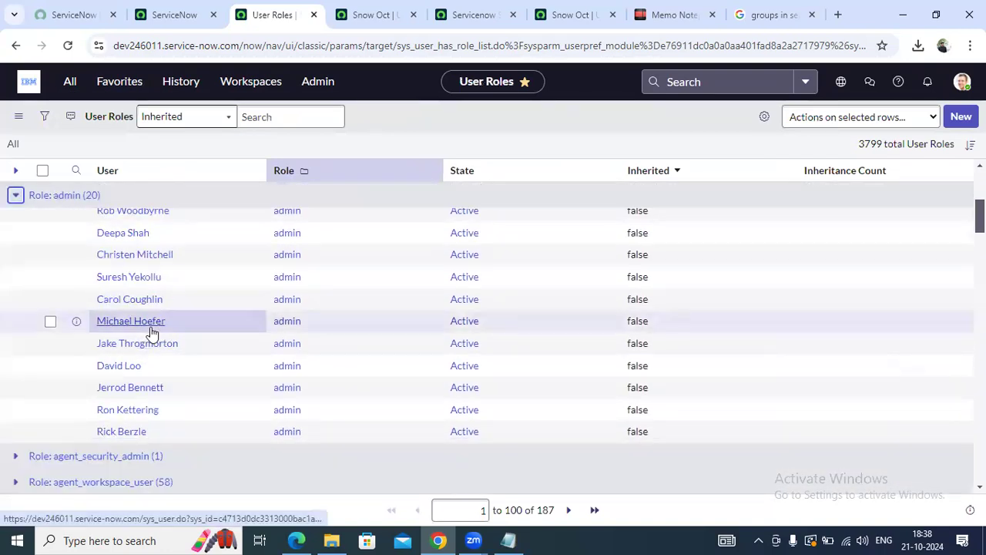
pyautogui.scroll(5, 150, 331)
pyautogui.scroll(-3, 186, 332)
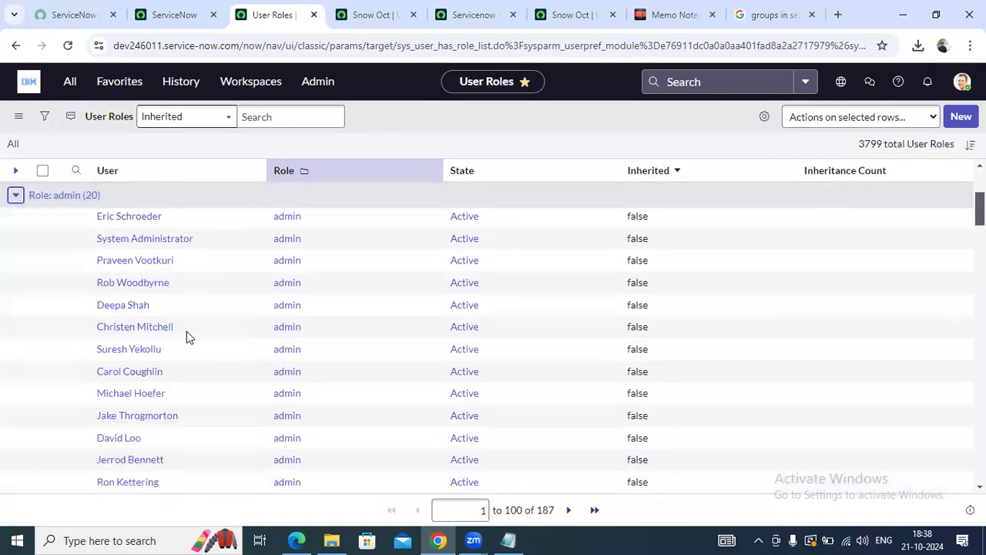
pyautogui.scroll(-2, 188, 335)
pyautogui.scroll(5, 178, 330)
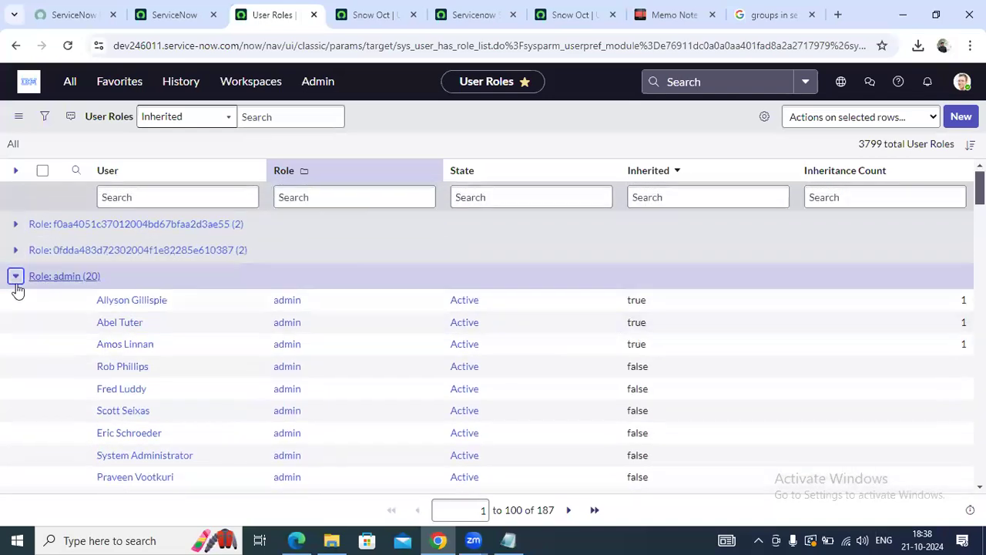
pyautogui.click(16, 278)
# Review the users holding the itil role, then go to the Group Roles list
pyautogui.scroll(-4, 131, 357)
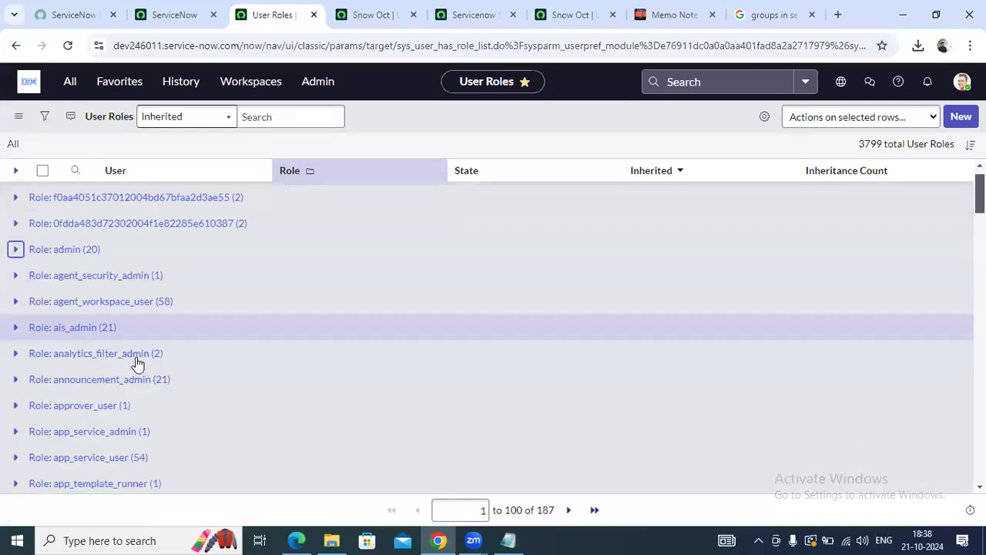
pyautogui.scroll(-4, 136, 354)
pyautogui.scroll(-10, 136, 354)
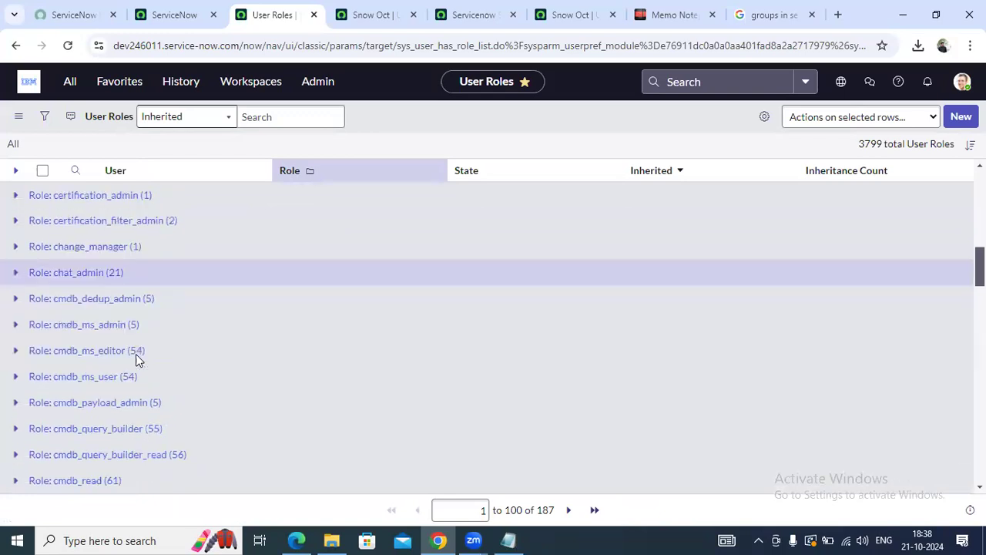
pyautogui.scroll(-4, 135, 357)
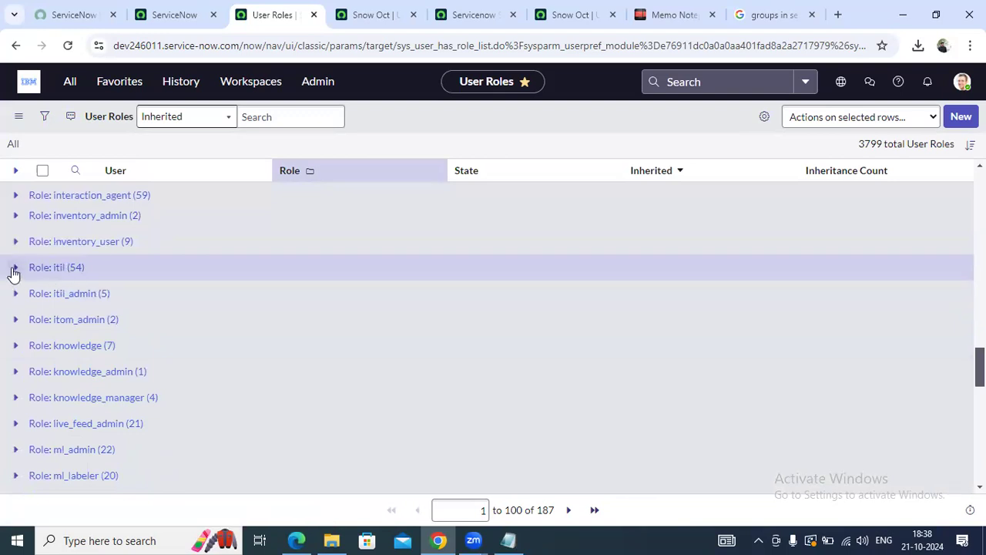
pyautogui.click(15, 267)
pyautogui.scroll(-3, 209, 351)
pyautogui.scroll(5, 209, 350)
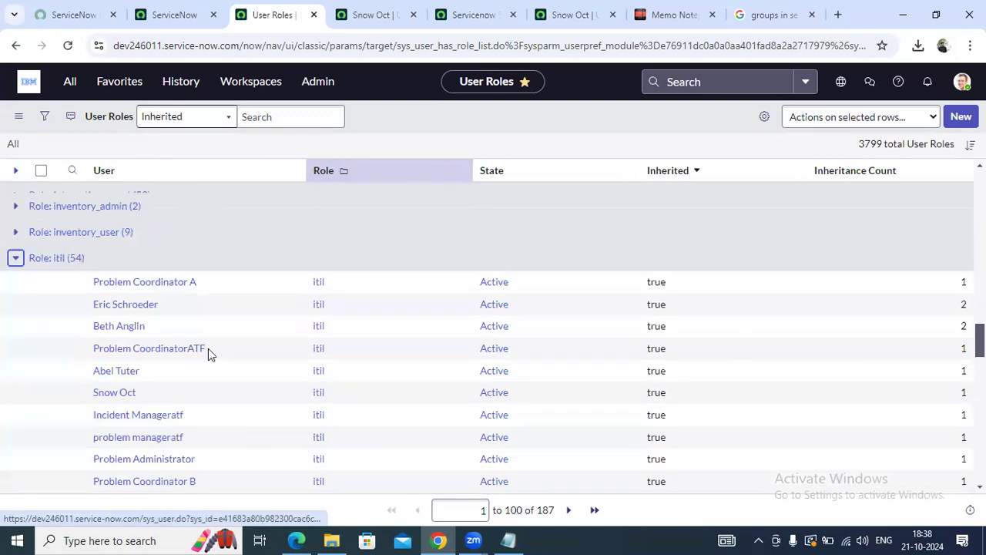
pyautogui.click(16, 267)
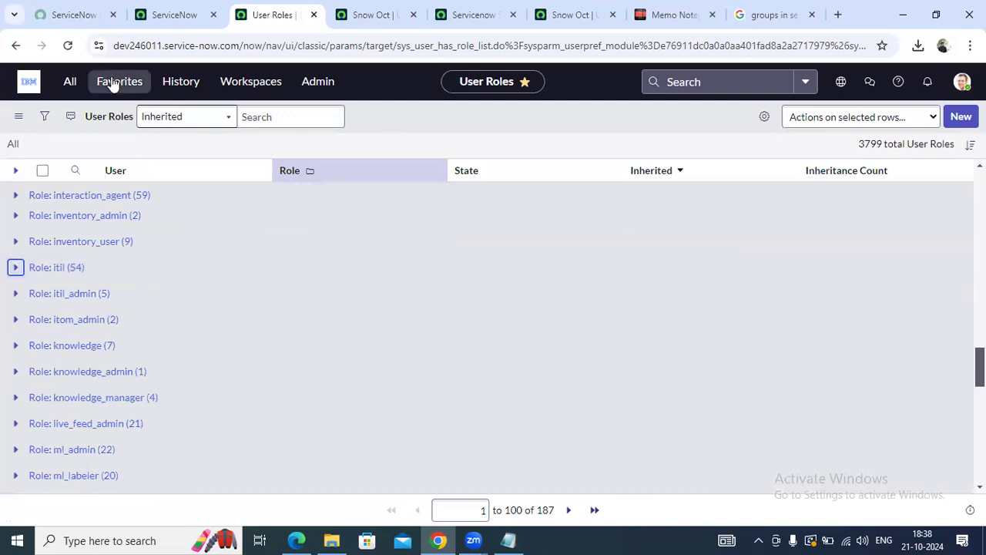
pyautogui.click(115, 85)
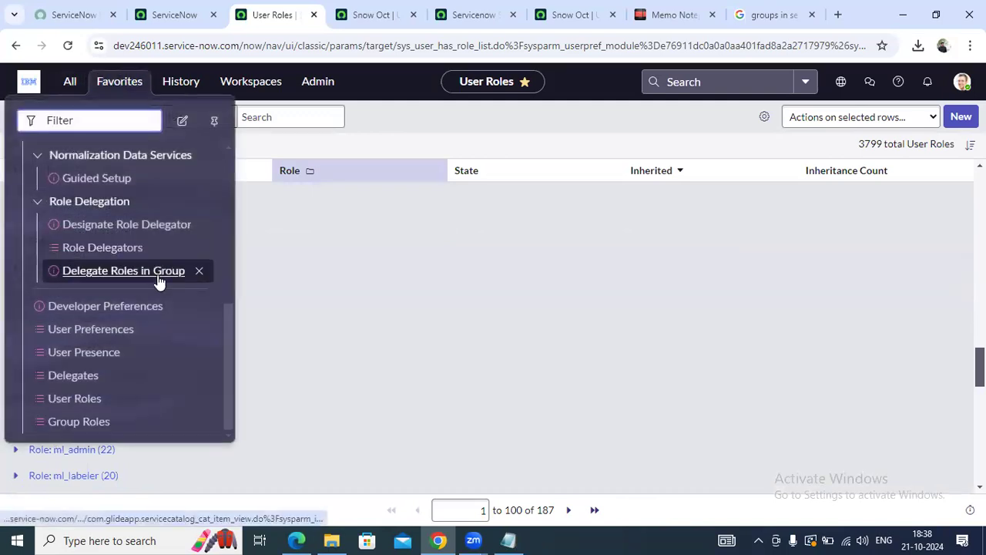
pyautogui.click(78, 422)
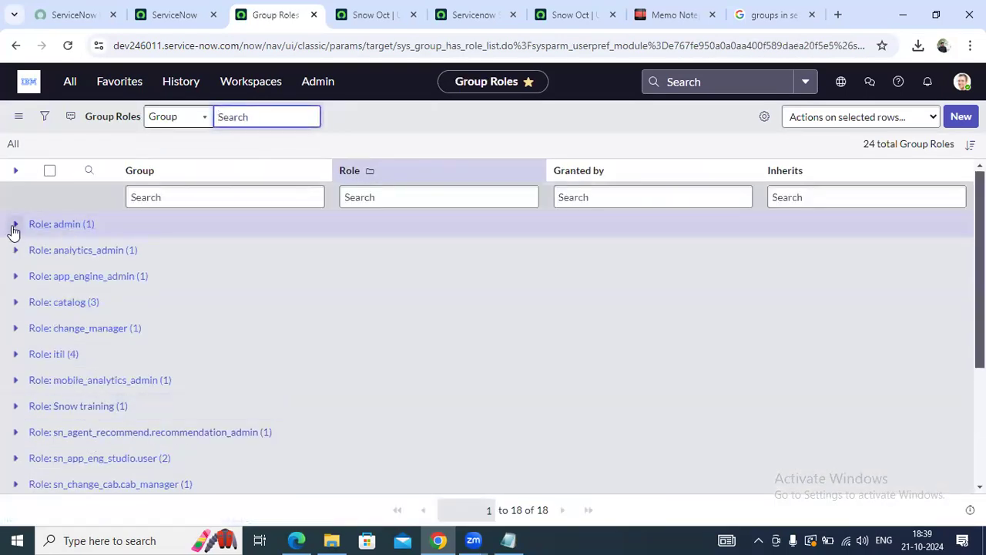
# Expand and collapse Role: admin in Group Roles, then scroll Favorites up to User Administration
pyautogui.click(16, 224)
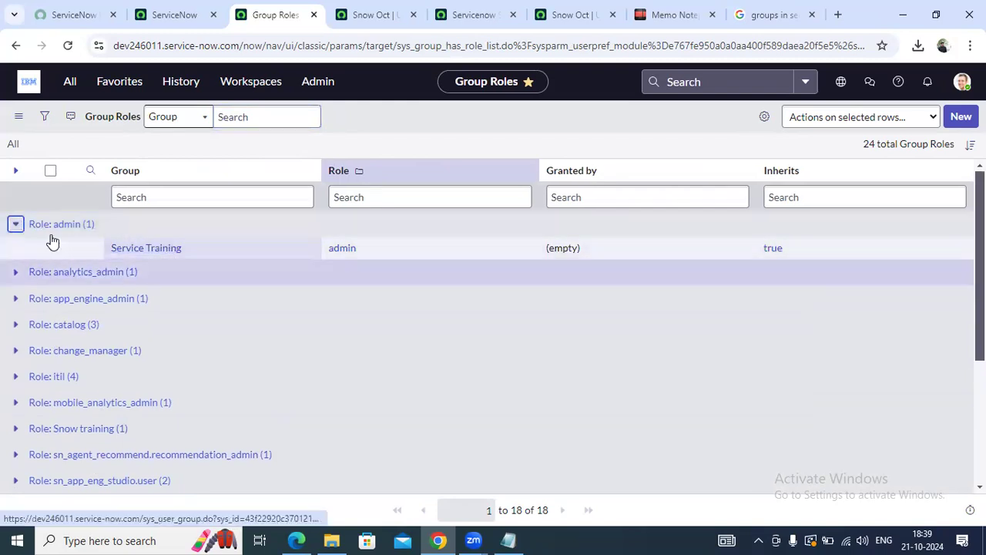
pyautogui.click(15, 225)
pyautogui.scroll(-3, 146, 318)
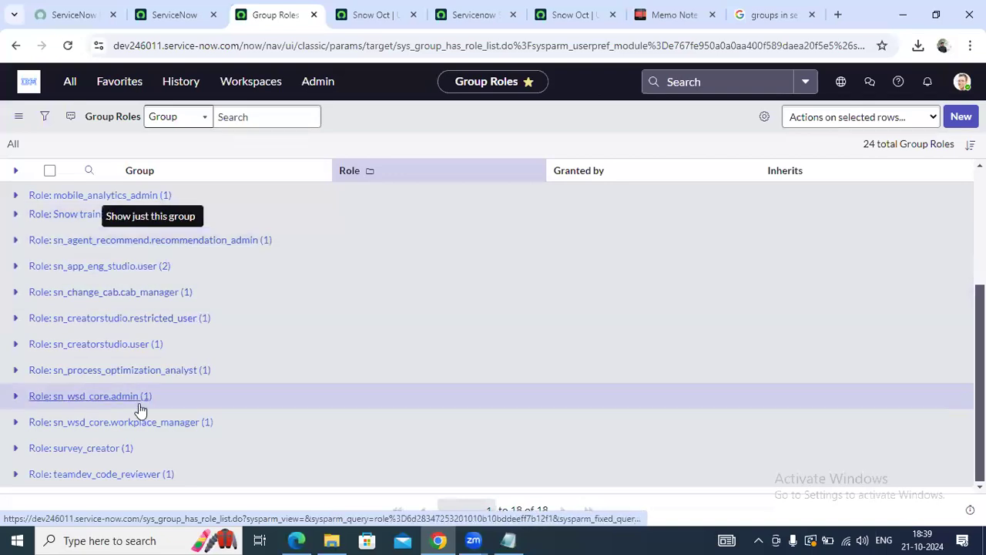
pyautogui.scroll(3, 150, 435)
pyautogui.click(120, 81)
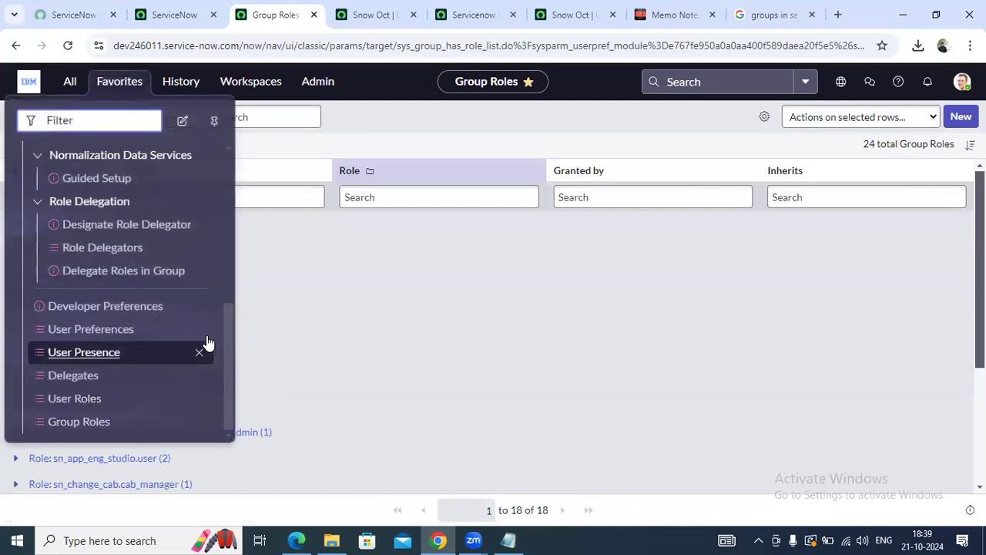
pyautogui.moveTo(231, 286); pyautogui.dragTo(229, 165)
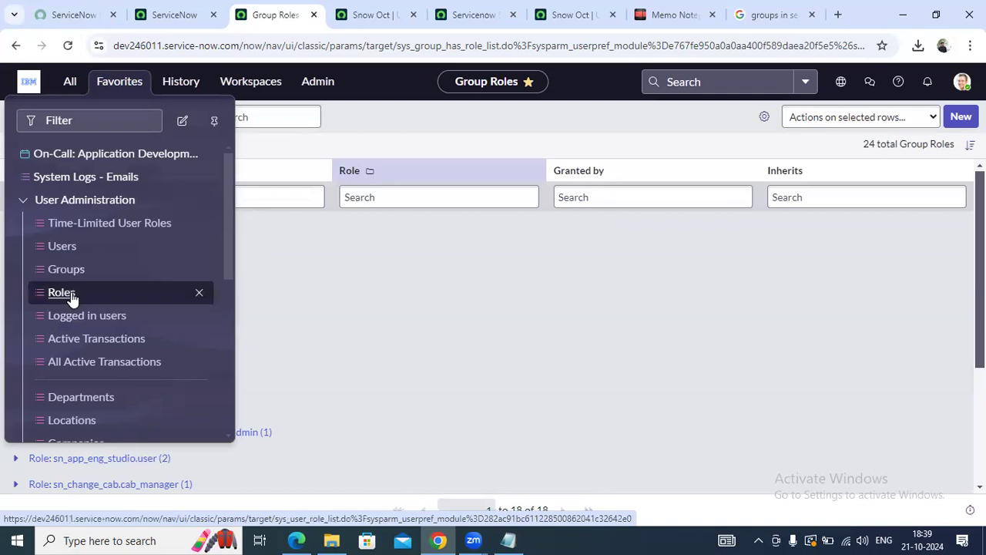
# On the Google tab, change the query from 'groups in servicenow' to 'roles in servicenow' and search
pyautogui.click(771, 14)
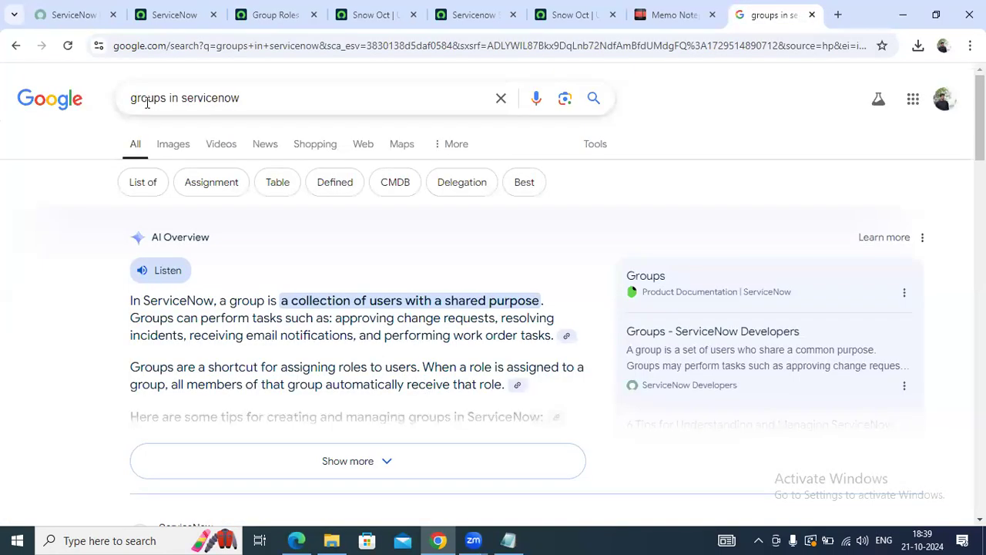
pyautogui.doubleClick(147, 103)
pyautogui.write('ri')
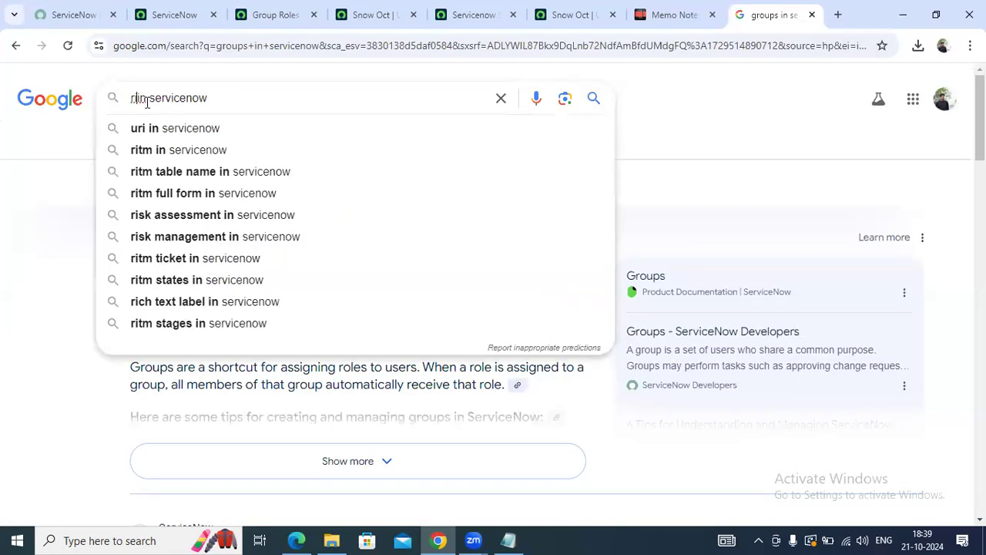
pyautogui.press('BackSpace')
pyautogui.write('oles')
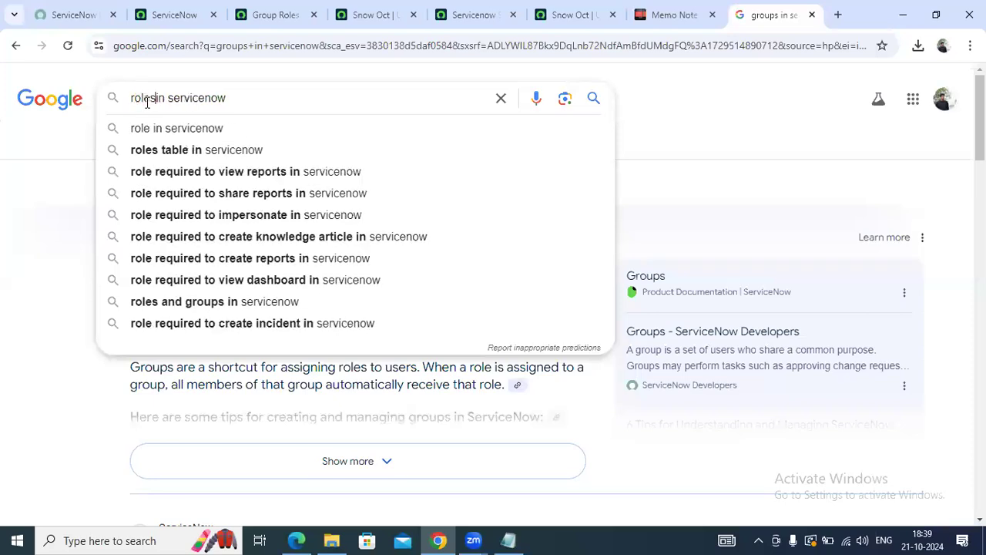
pyautogui.click(160, 131)
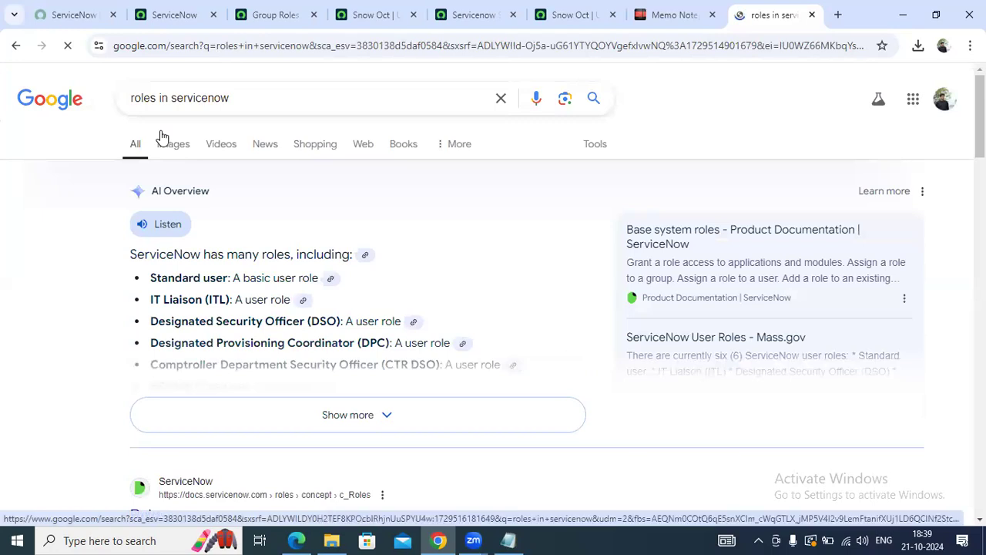
# Scroll through the search results down to the ServiceNow Base system roles page
pyautogui.scroll(-2, 371, 257)
pyautogui.scroll(2, 372, 254)
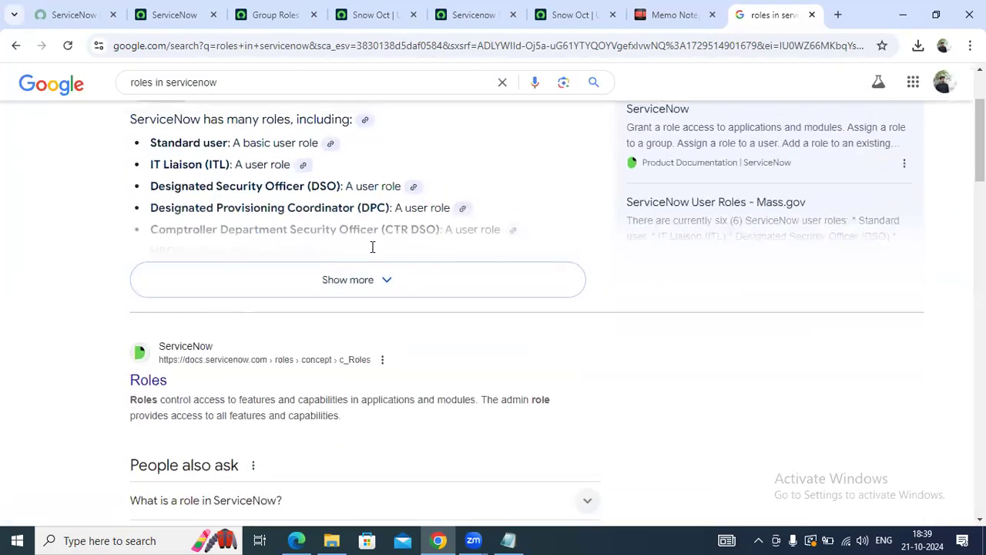
pyautogui.scroll(-2, 227, 235)
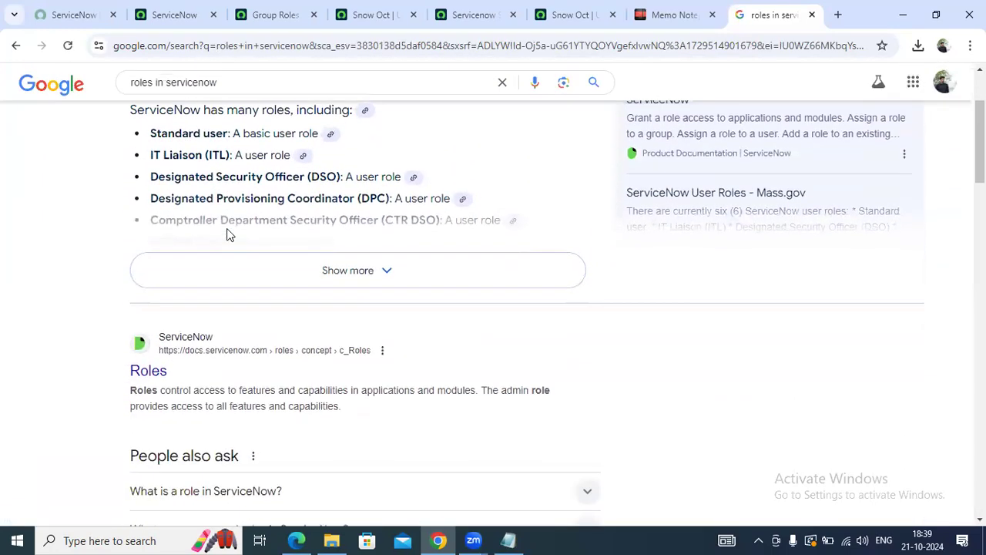
pyautogui.scroll(-1, 228, 235)
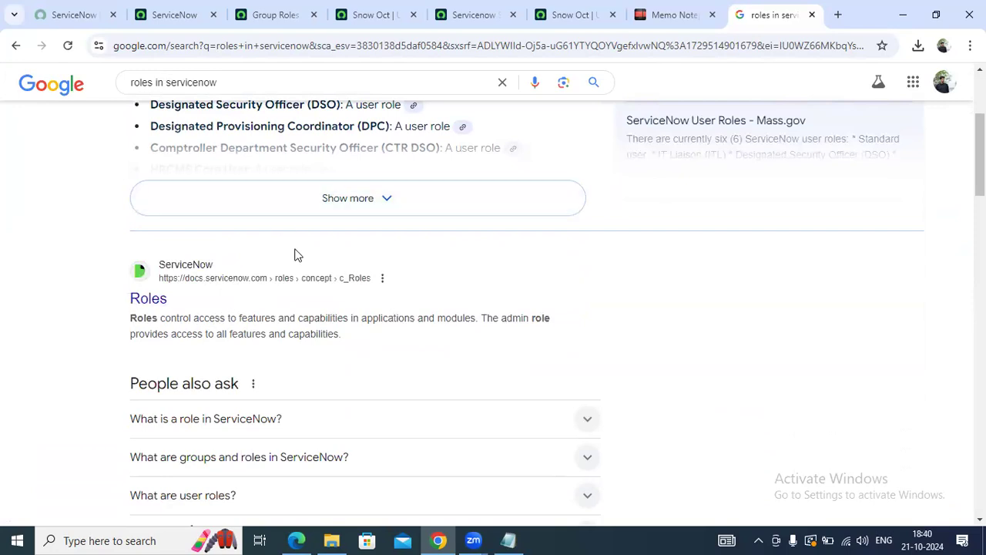
pyautogui.scroll(-4, 296, 251)
pyautogui.scroll(-2, 333, 266)
pyautogui.scroll(2, 333, 266)
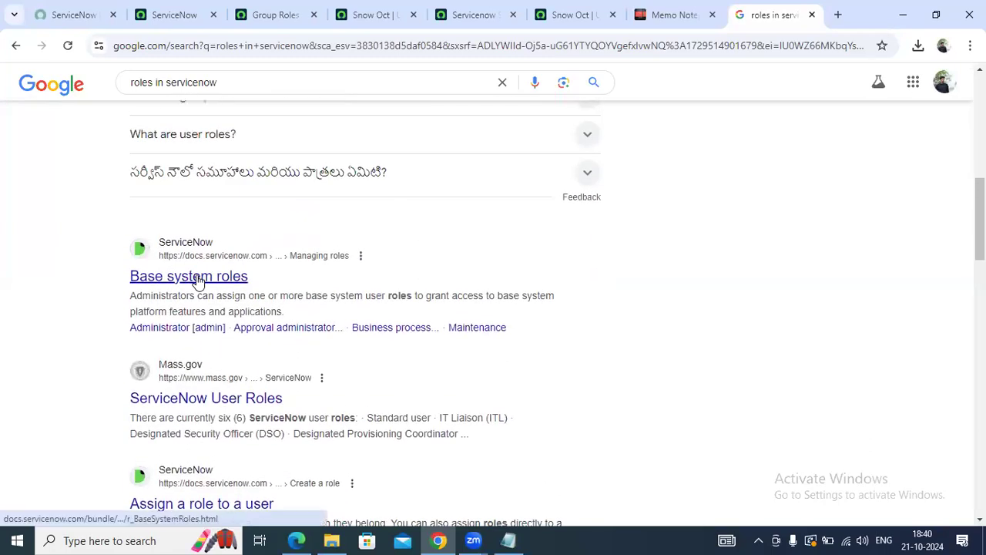